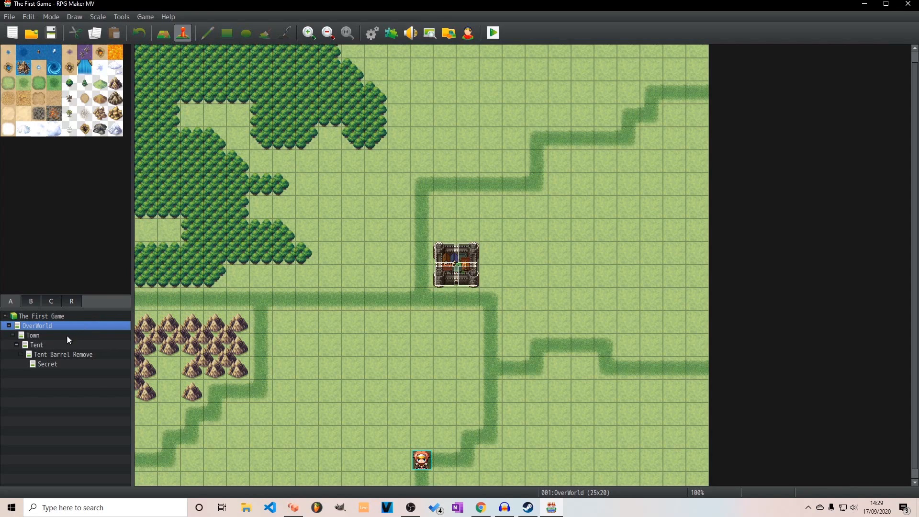
Open the Town map for tile editing
click(46, 335)
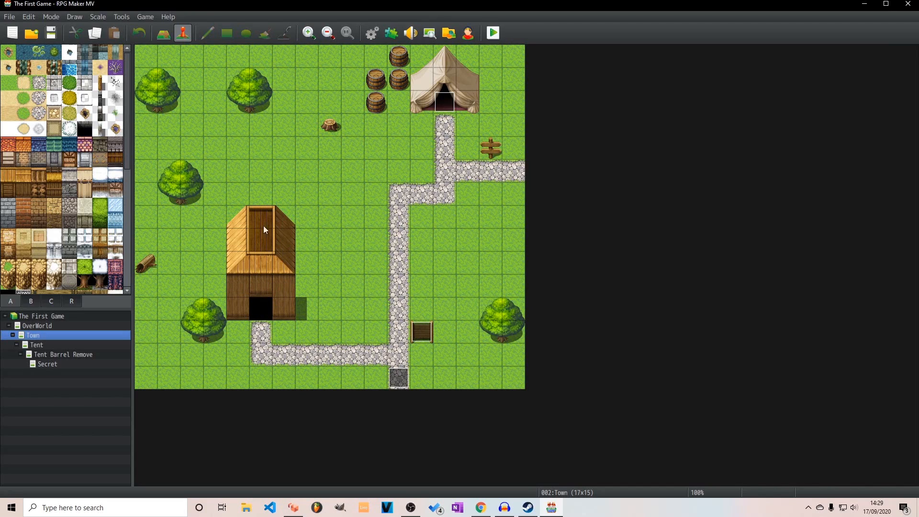
click(163, 39)
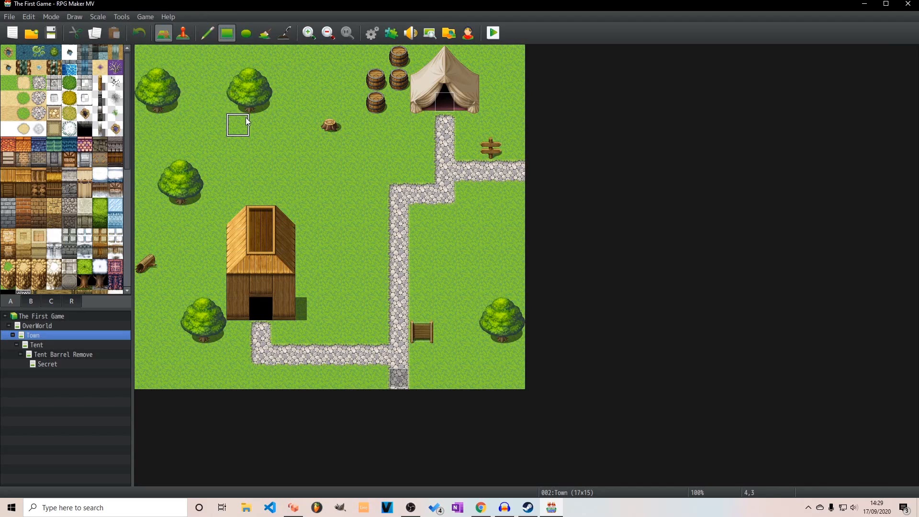
Create a transfer event to Town (5,12) on one doorway tile of the inside house map and duplicate it on the adjacent doorway tile
right_click(305, 260)
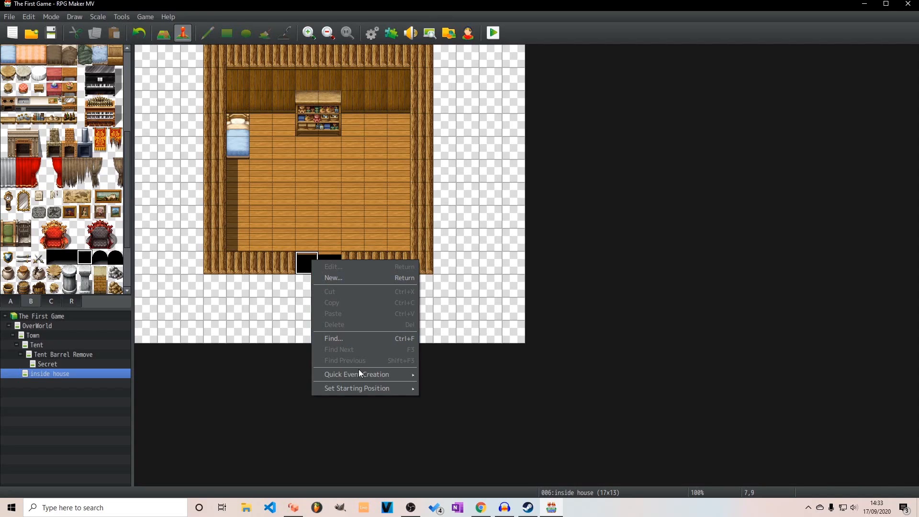
mouse_move(359, 372)
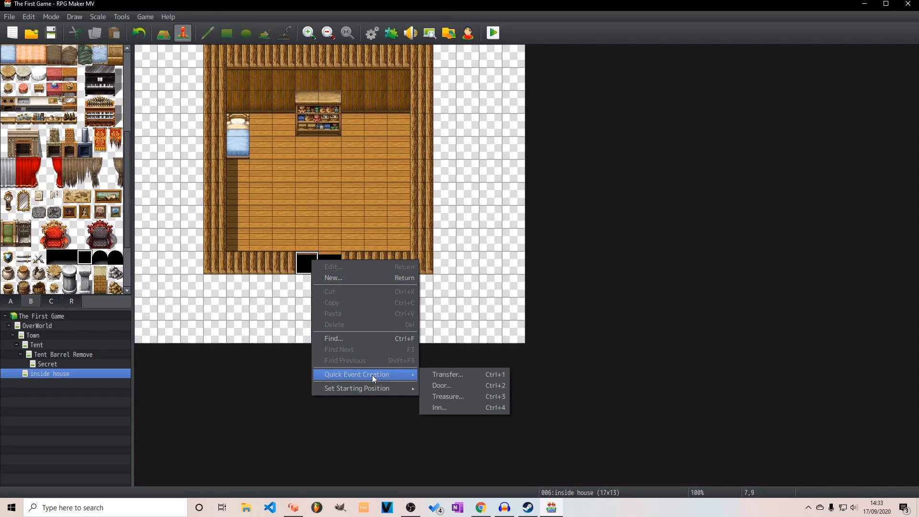
click(449, 377)
click(465, 251)
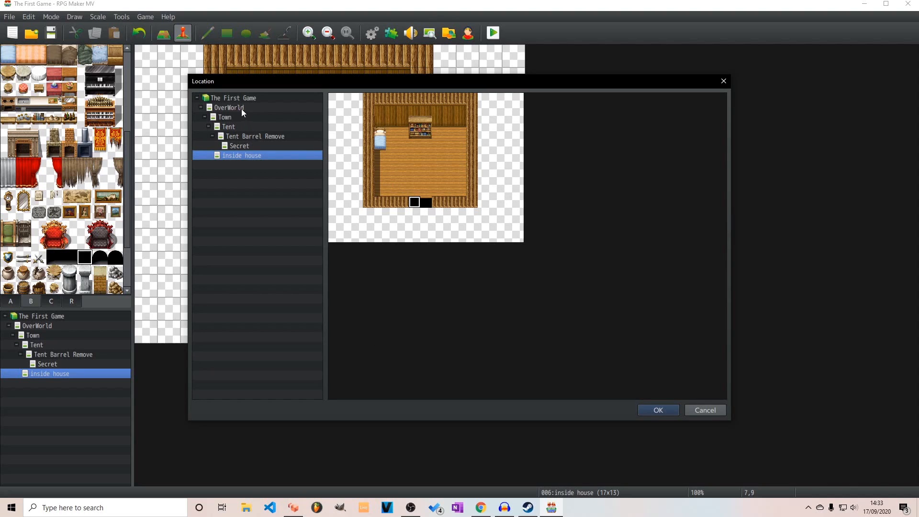
click(238, 117)
click(392, 234)
click(649, 407)
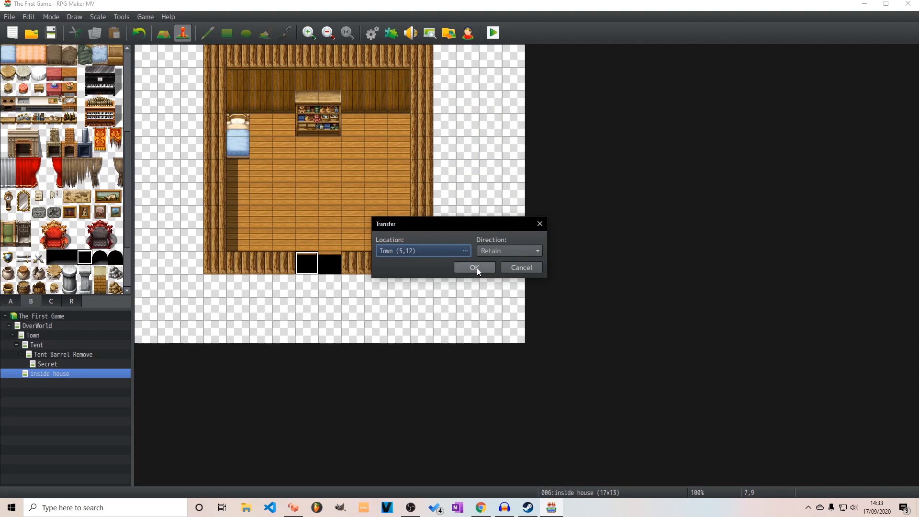
click(475, 269)
click(327, 264)
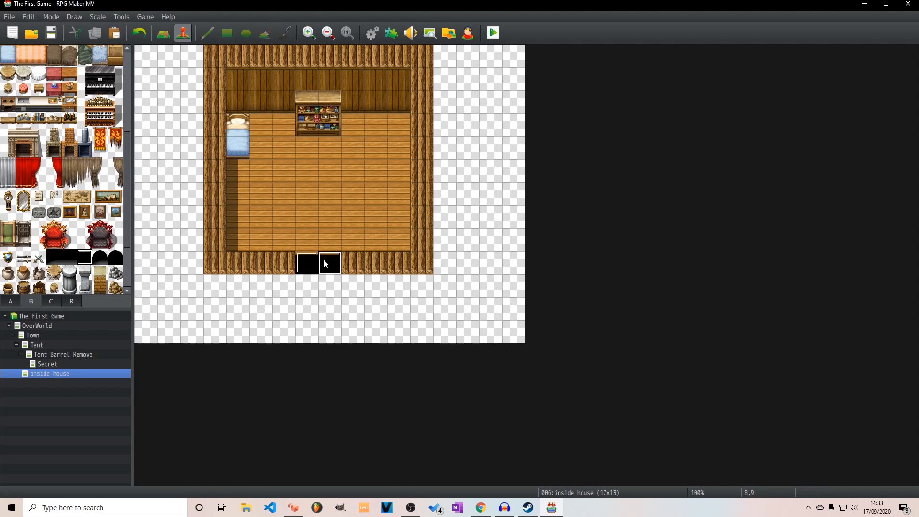
Create a transfer event on the wooden house's doorway in the Town map, leading to inside house (7,8) with direction Retain
click(56, 335)
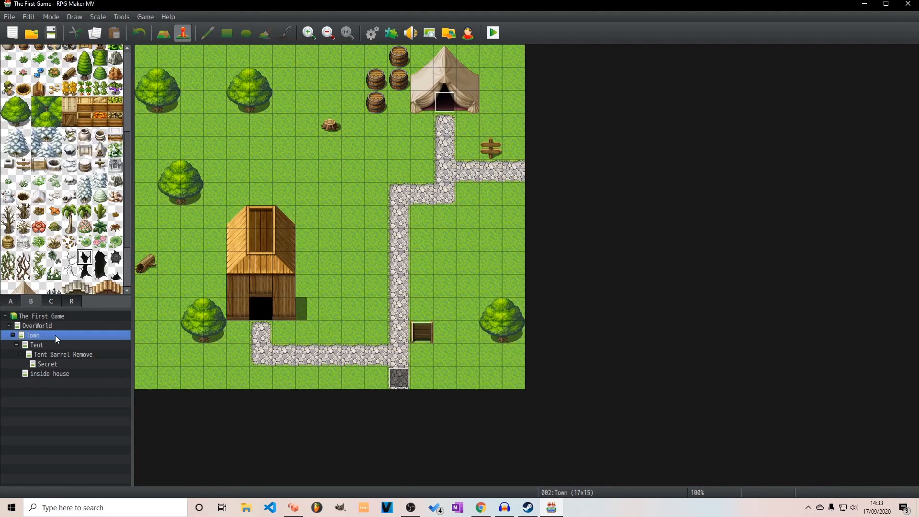
right_click(261, 317)
mouse_move(360, 428)
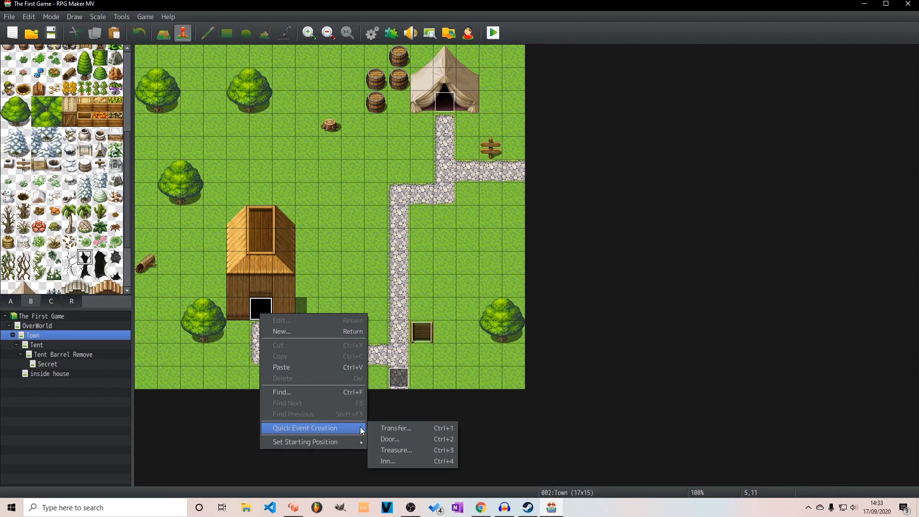
click(446, 433)
click(465, 251)
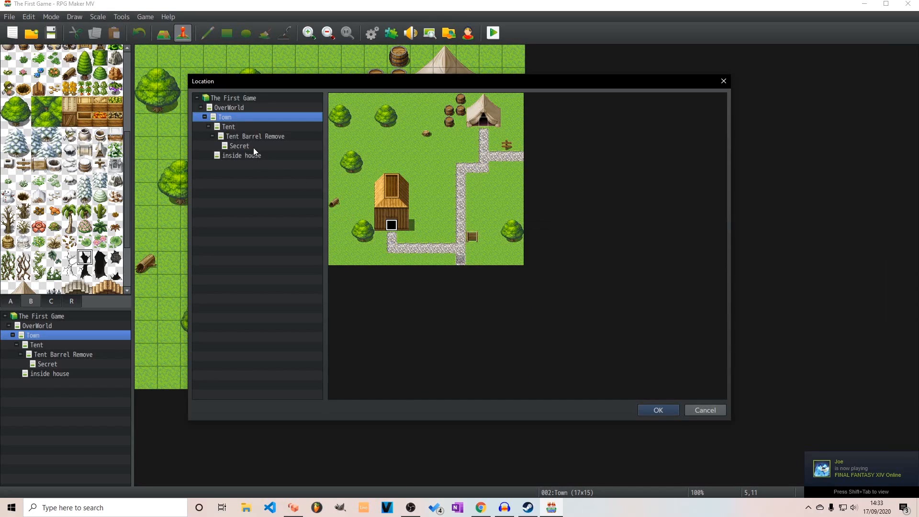
click(238, 154)
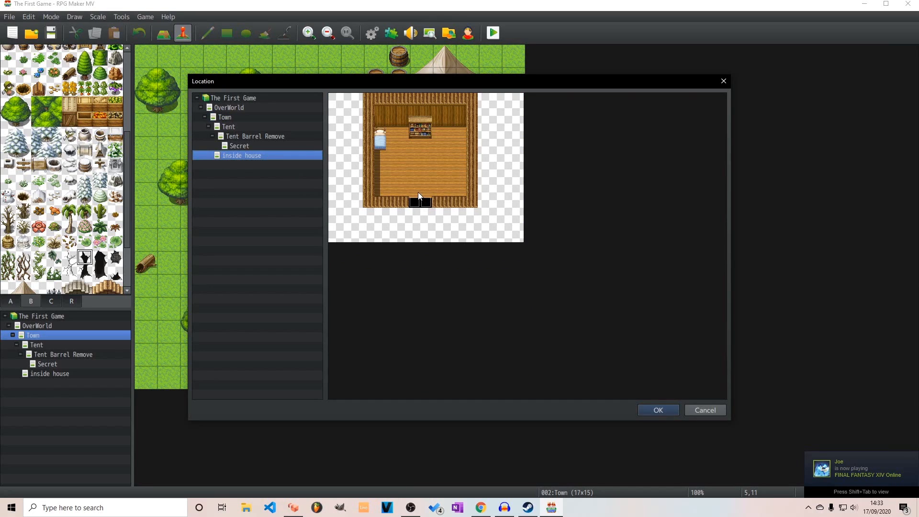
click(666, 411)
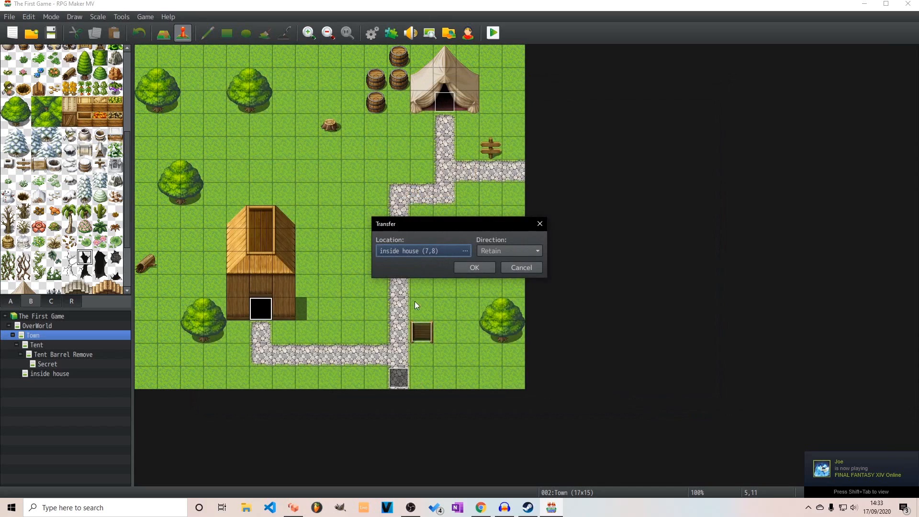
click(478, 266)
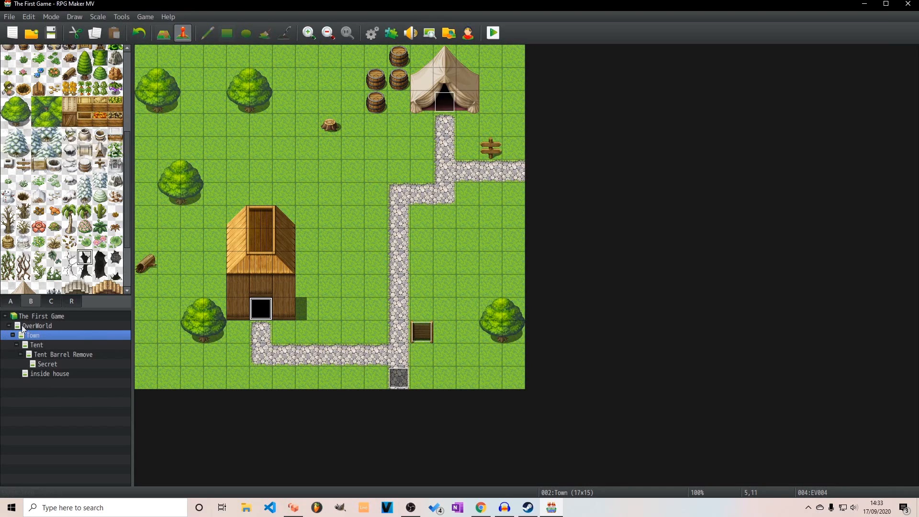
Fill the Town map's upper-left corner with dense large-tree tiles, about 3 tiles wide and 5 tiles tall
click(163, 35)
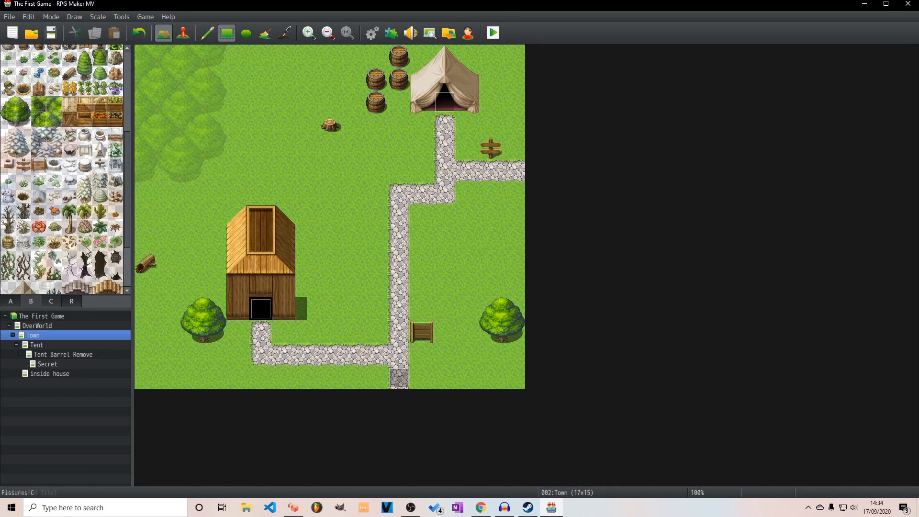
scroll(20, 126, up, 1)
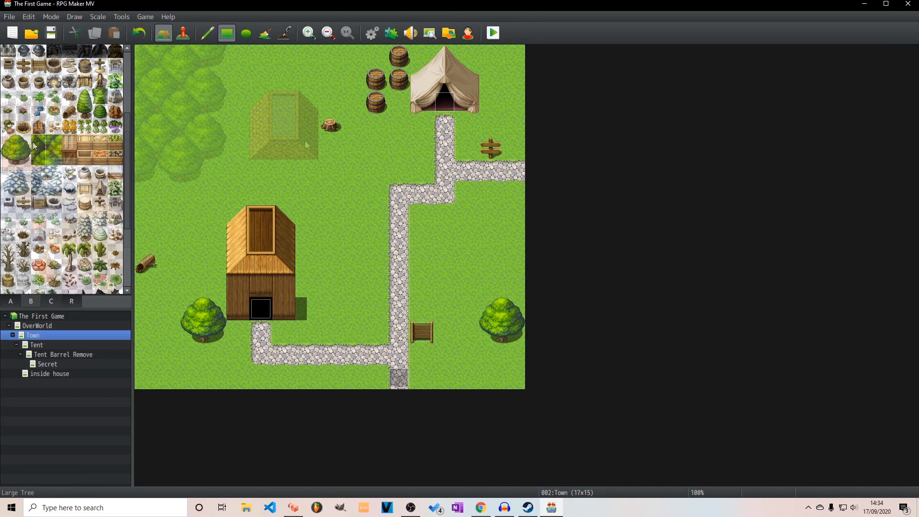
drag(33, 142, 48, 153)
mouse_move(147, 55)
mouse_down()
mouse_move(171, 79)
mouse_move(185, 140)
mouse_up()
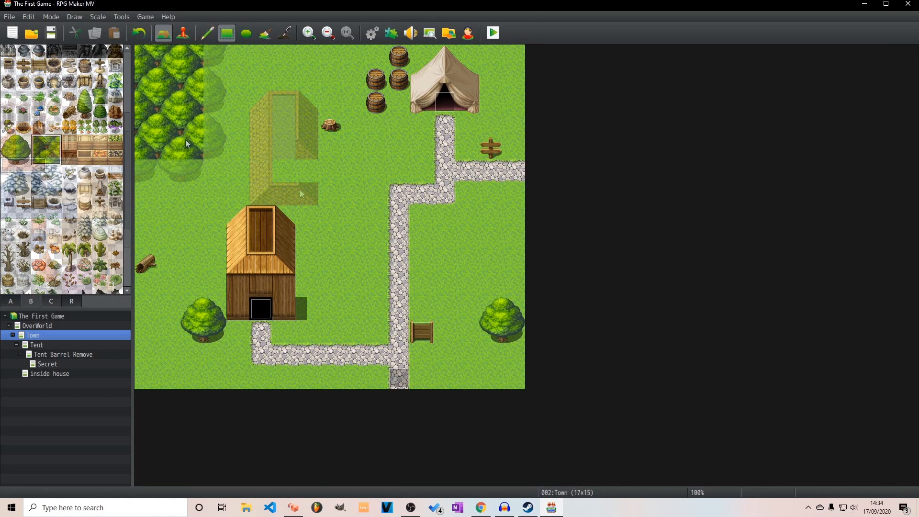
Finish the forest's lower and right edges with trunk and side tiles from the large tree
drag(10, 161, 22, 159)
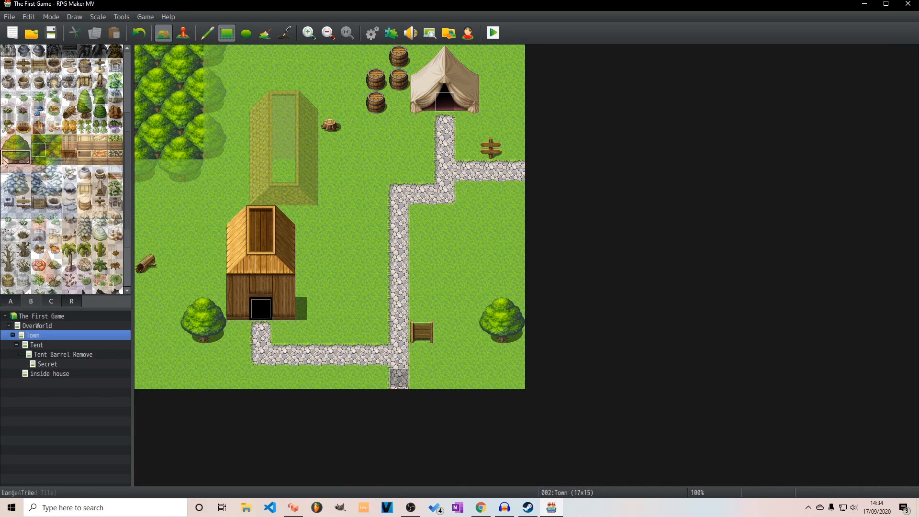
click(173, 170)
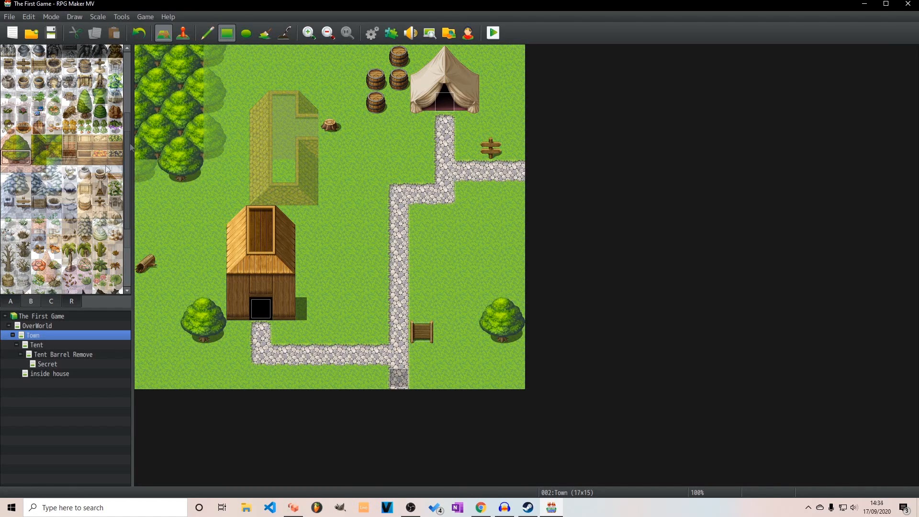
click(23, 157)
click(146, 171)
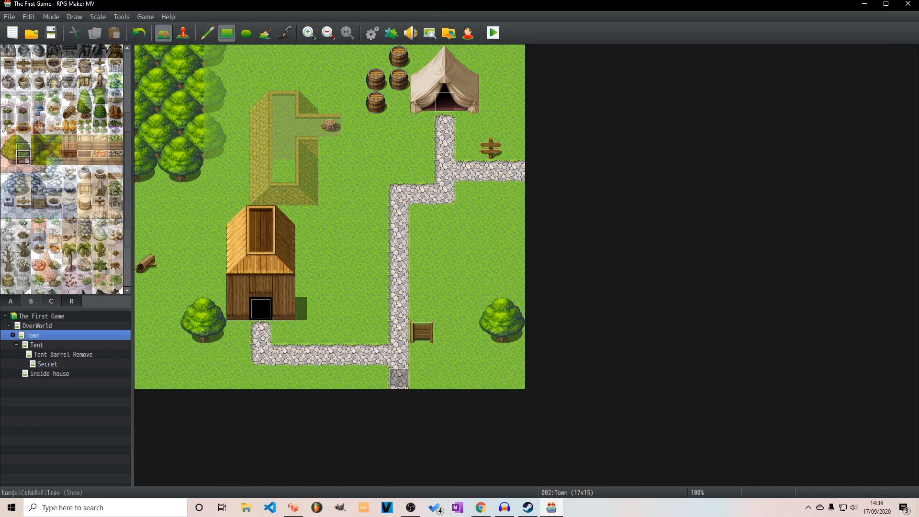
drag(21, 142, 23, 157)
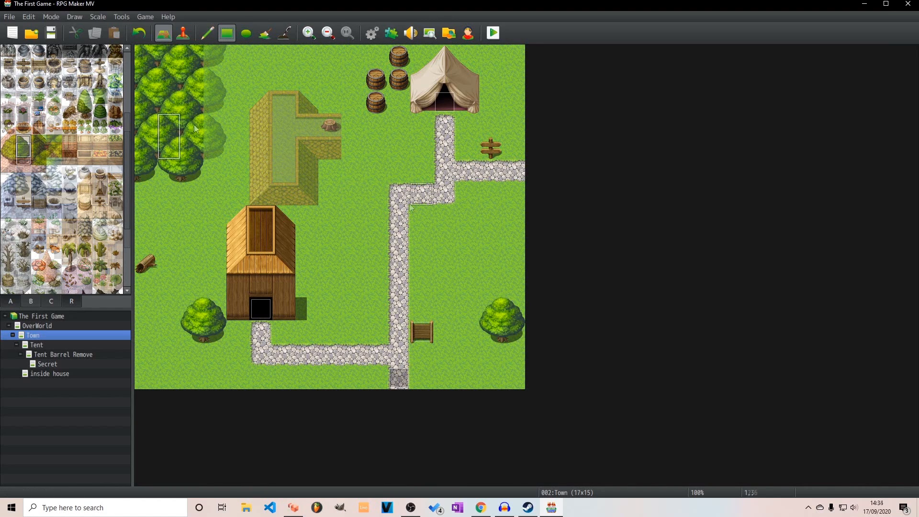
click(212, 148)
click(215, 100)
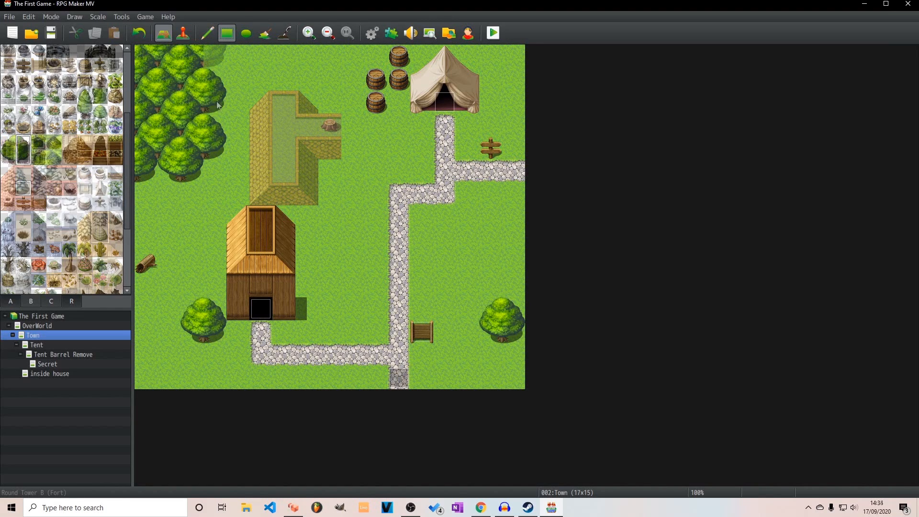
click(22, 158)
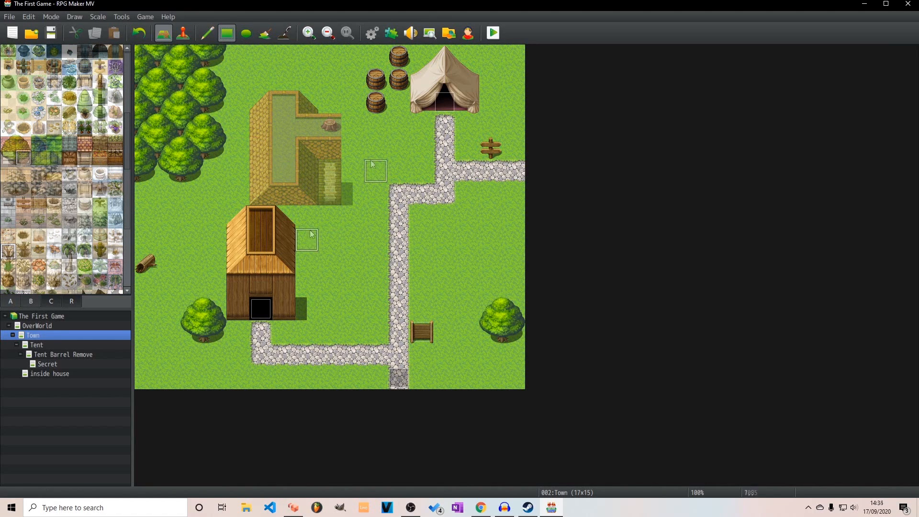
Place the upper corner tile of Roof A (Red Tile) at the right end of the large house's side wing
click(44, 301)
scroll(115, 190, down, 3)
click(114, 190)
click(50, 305)
scroll(79, 264, down, 4)
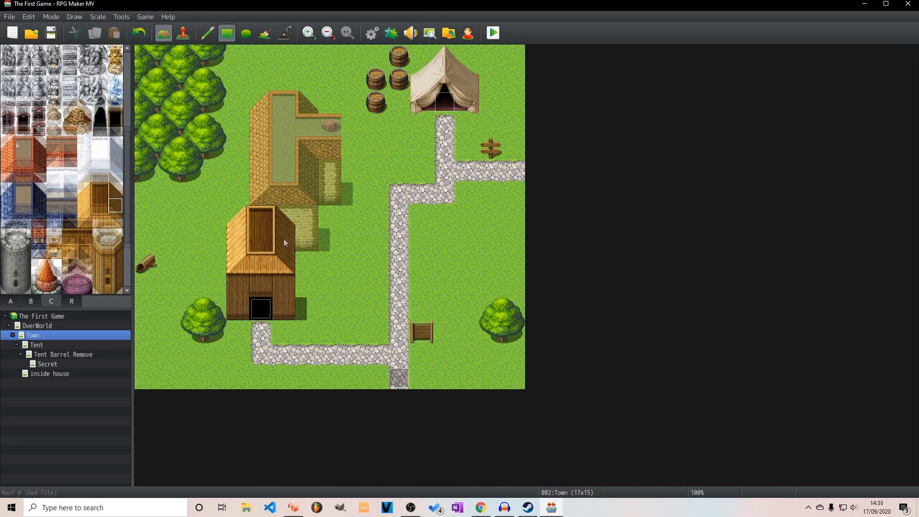
click(285, 33)
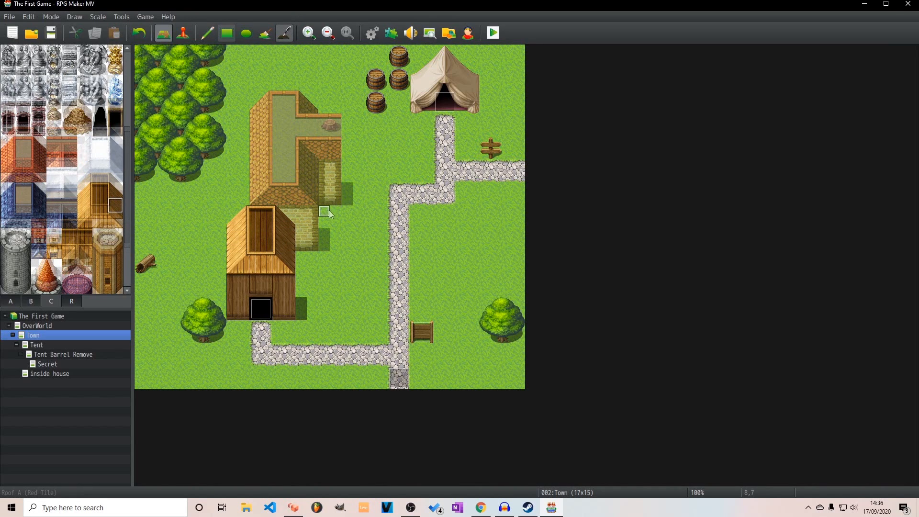
click(40, 163)
click(227, 33)
click(353, 128)
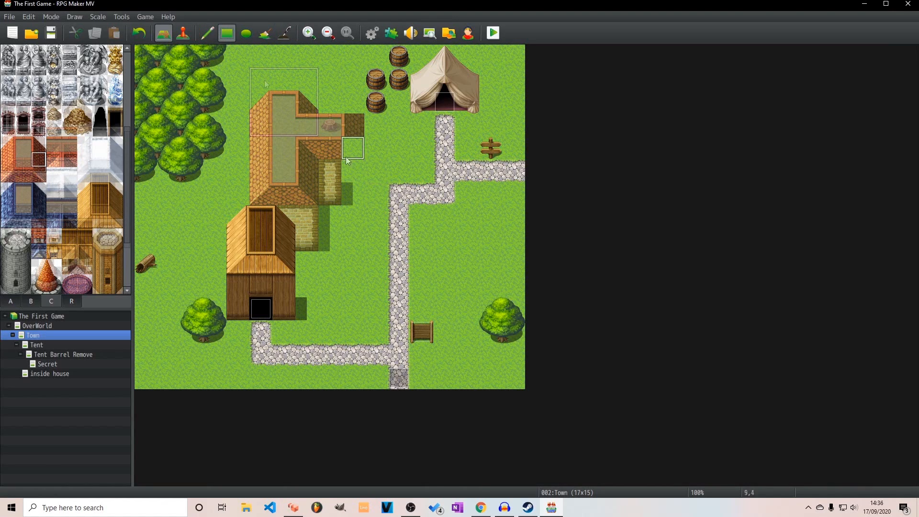
click(40, 142)
click(355, 130)
Add the lower red roof corner tile to the side wing and extend the brick wall beneath it by one column, two tiles tall
click(39, 174)
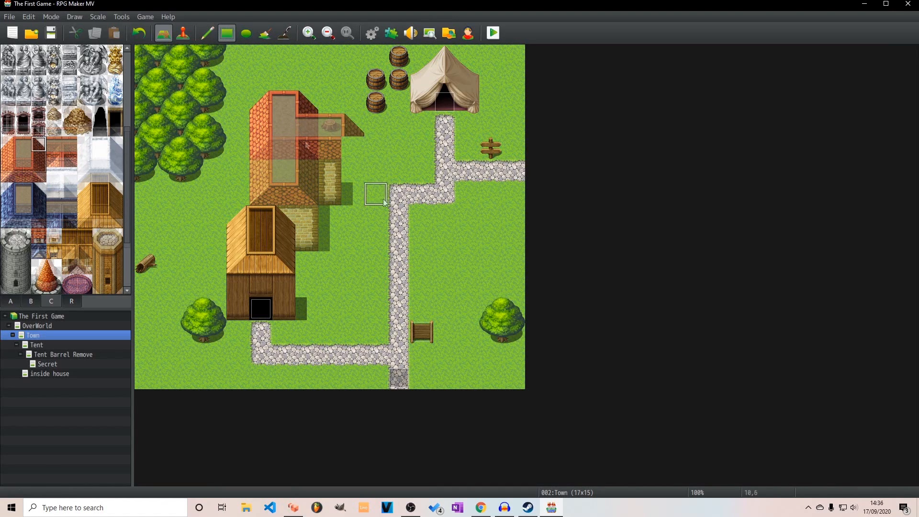
click(355, 150)
right_click(334, 173)
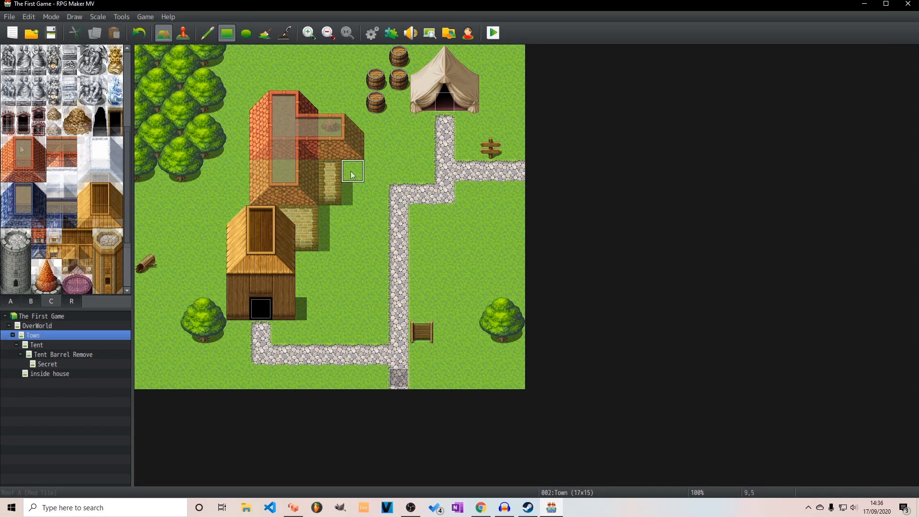
drag(351, 171, 355, 193)
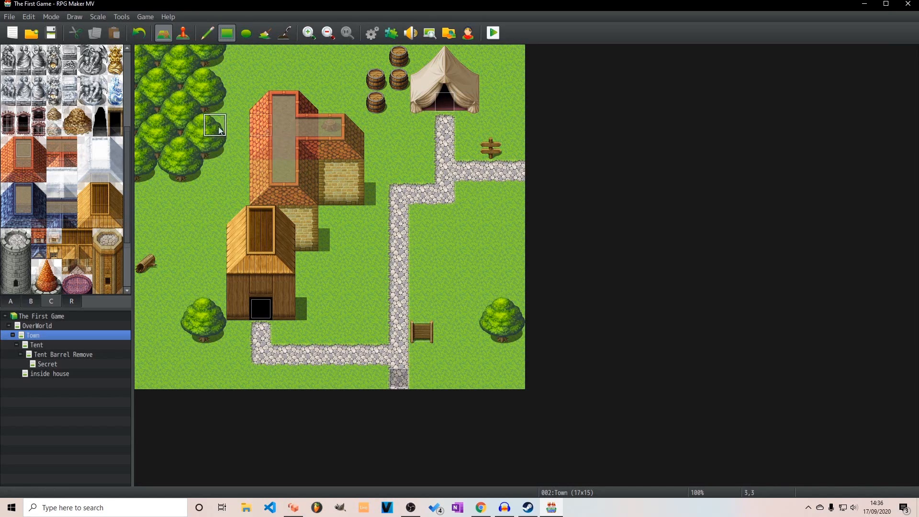
Try a red roof detail and the wooden house's doorway tile on the large house's side wing, undoing both placements
click(38, 237)
click(330, 150)
key(ctrl+z)
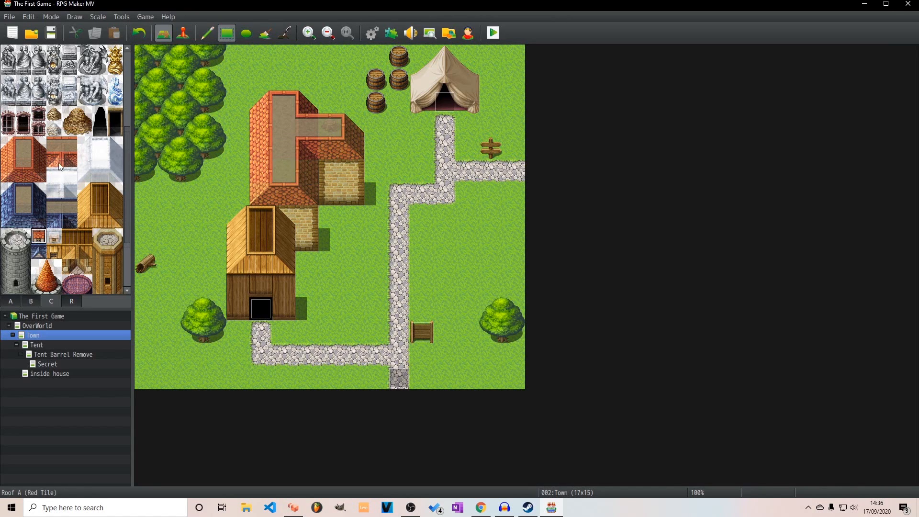
scroll(53, 278, up, 3)
scroll(62, 261, down, 5)
right_click(261, 309)
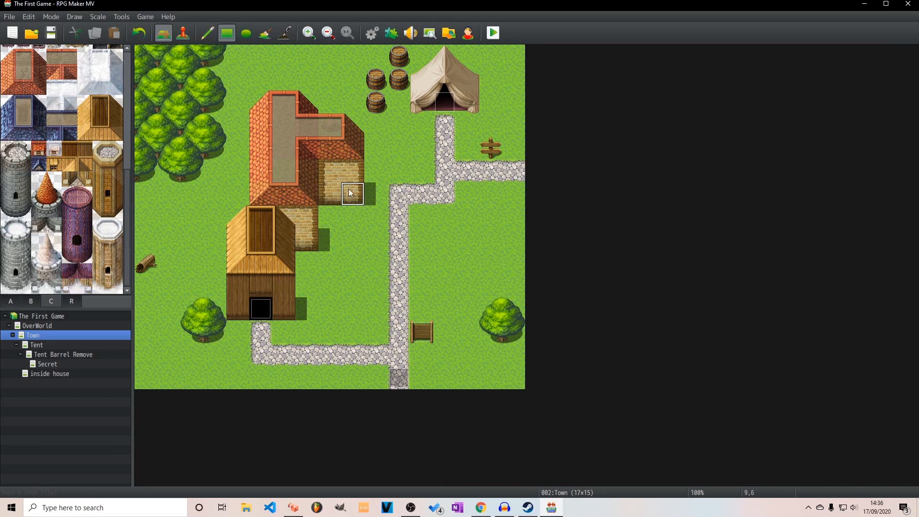
click(330, 194)
key(ctrl+z)
click(14, 302)
scroll(7, 225, up, 5)
scroll(72, 168, down, 5)
scroll(68, 173, up, 5)
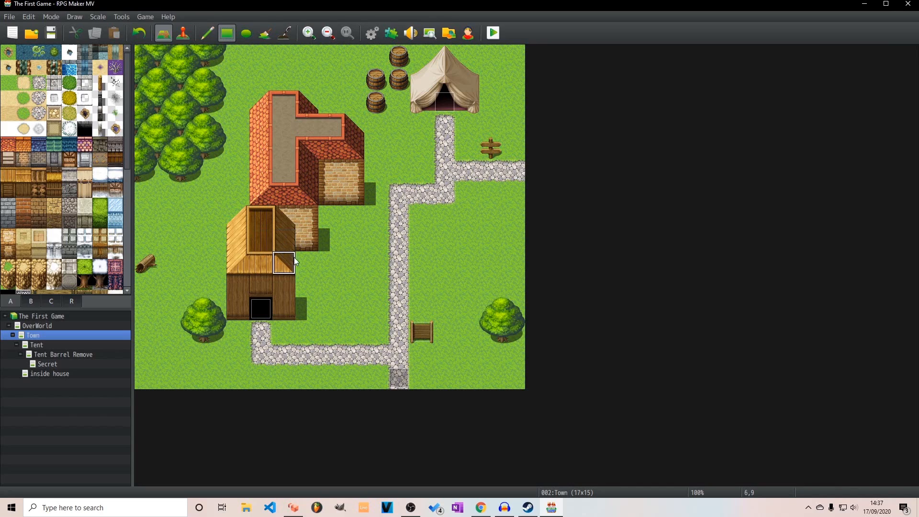
click(280, 240)
Paint a shadow beside the wooden house's lower roof with the Shadow Pen, extending the existing wall shadow upward
click(291, 36)
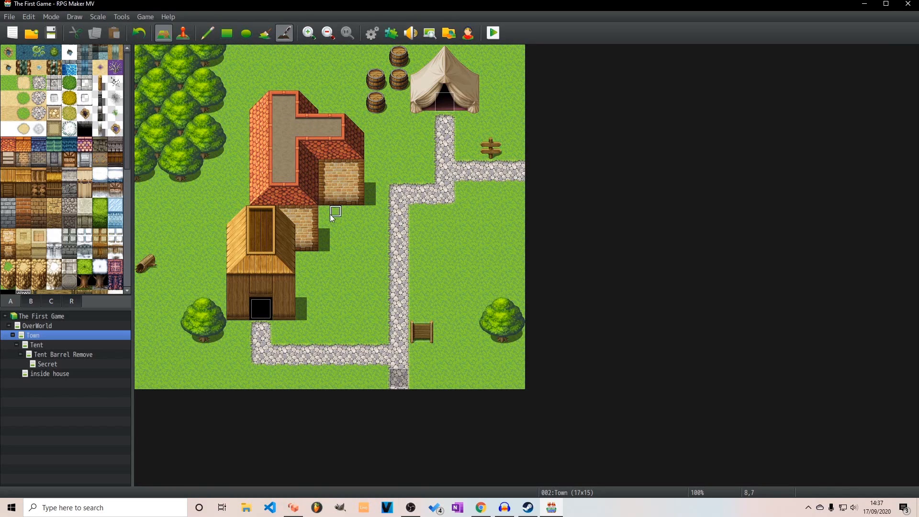
click(225, 34)
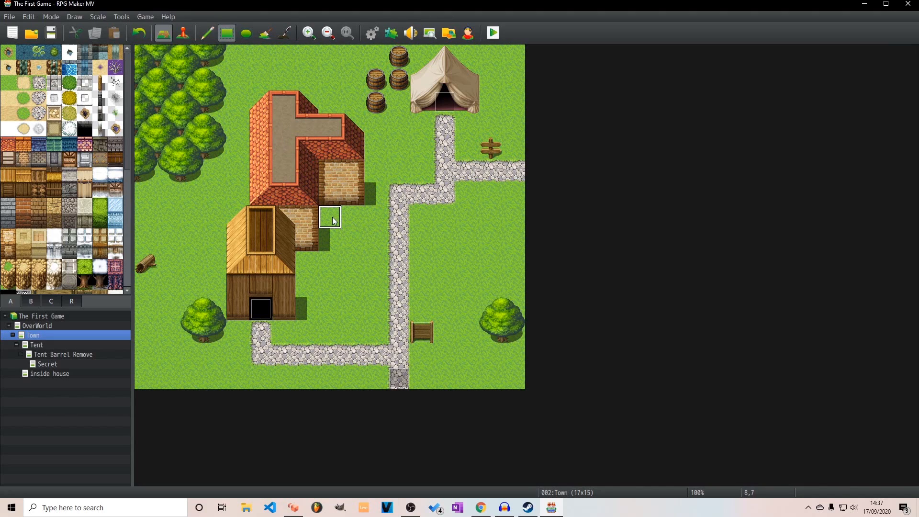
click(286, 35)
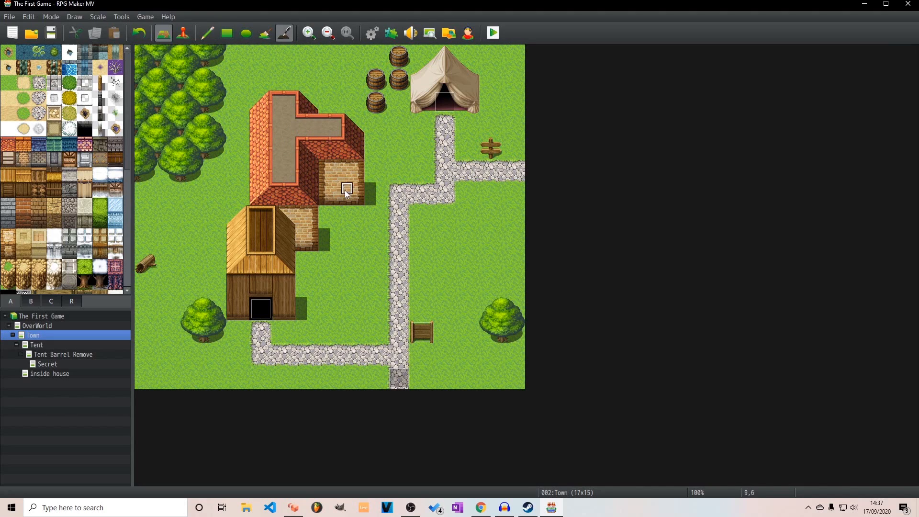
mouse_move(307, 276)
mouse_down()
mouse_move(302, 289)
mouse_move(316, 290)
mouse_up()
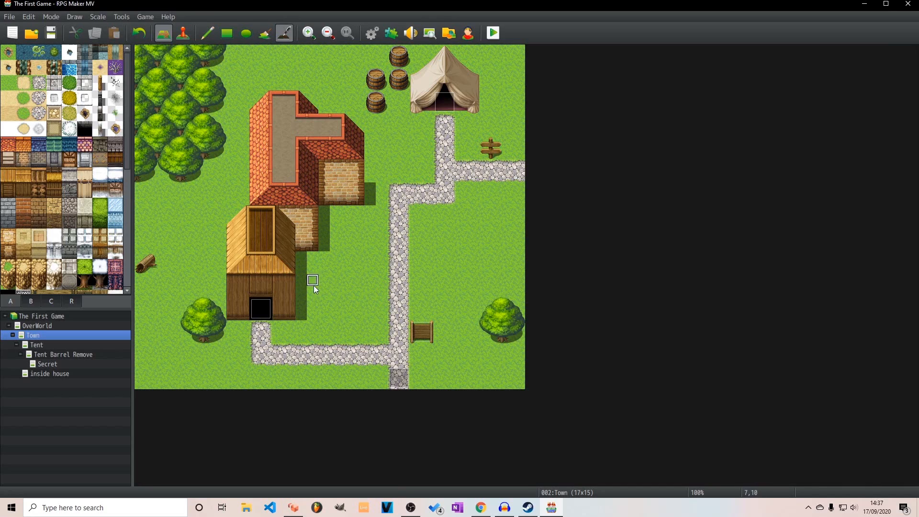
Extend the shadow beside the side wing's brick wall up to the upper wall tile and switch to event editing
click(369, 166)
click(233, 29)
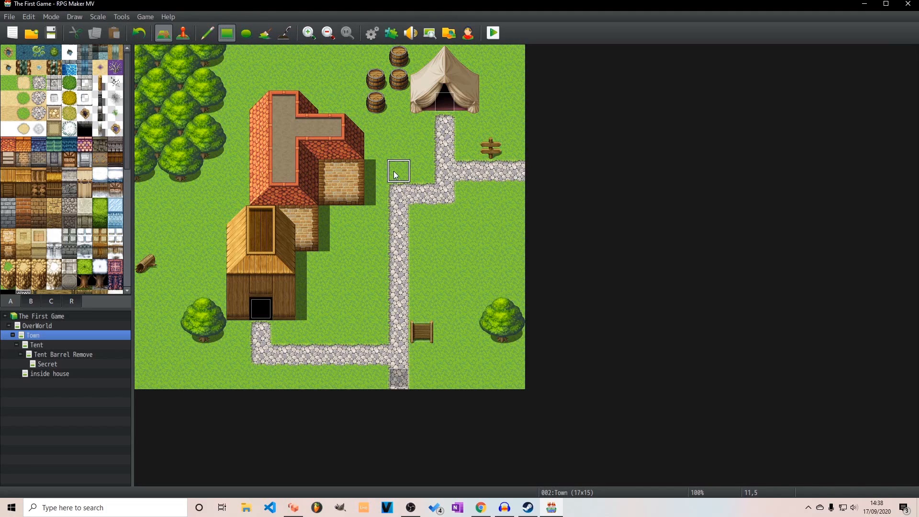
click(183, 32)
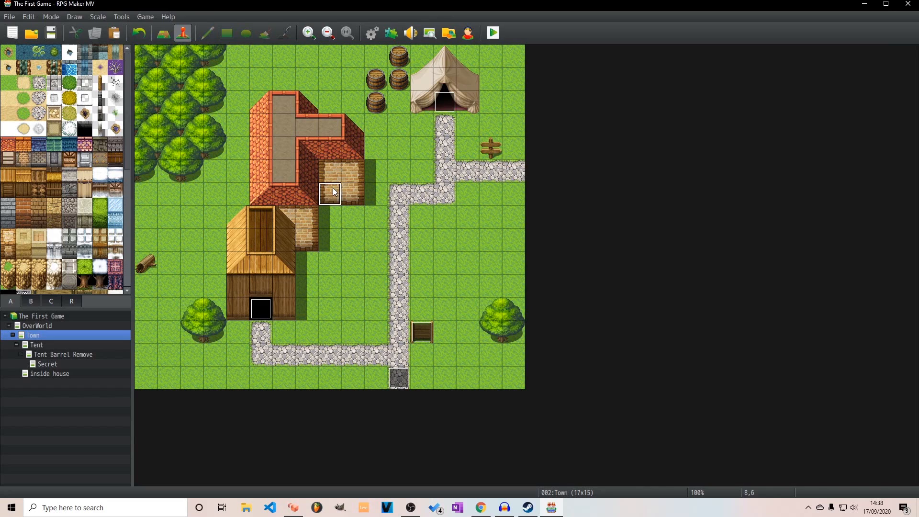
right_click(335, 192)
click(390, 204)
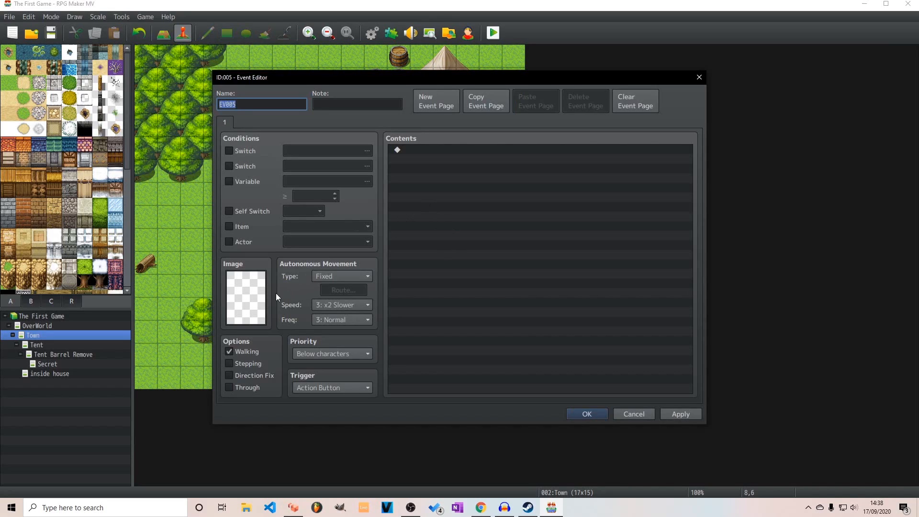
double_click(258, 290)
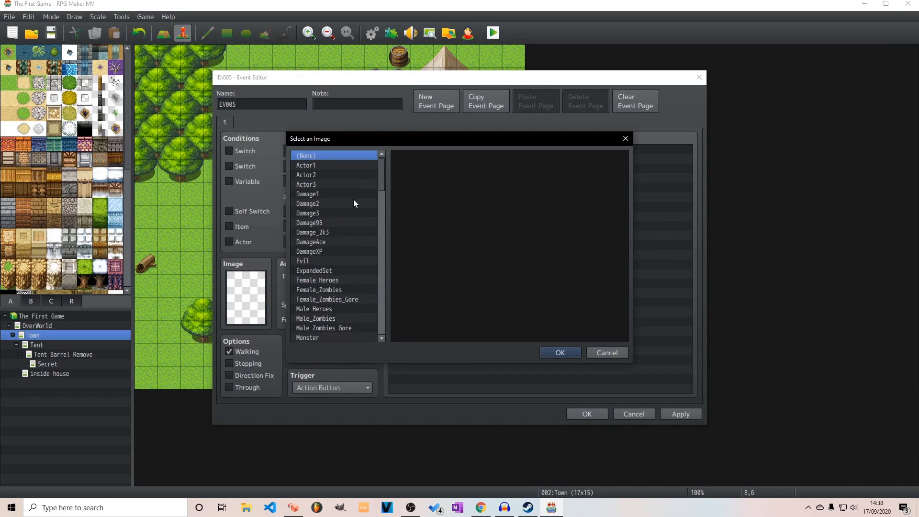
drag(381, 163, 382, 218)
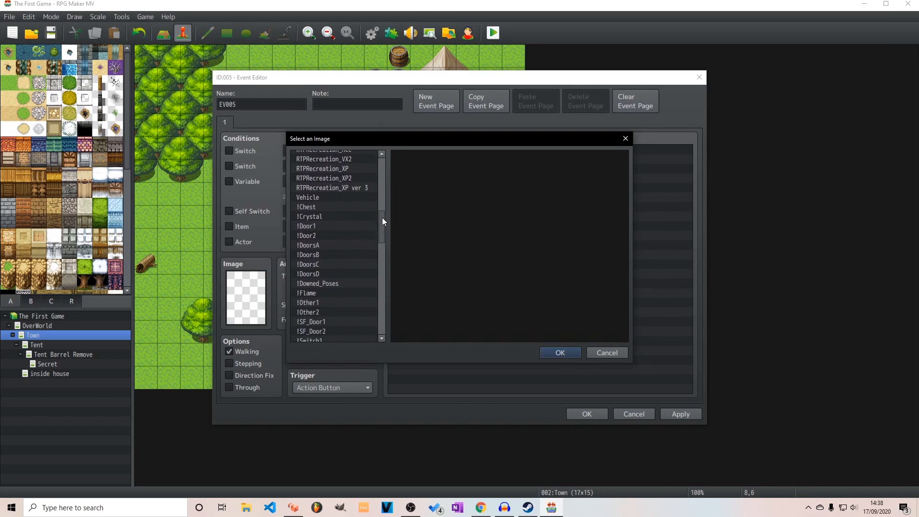
click(315, 227)
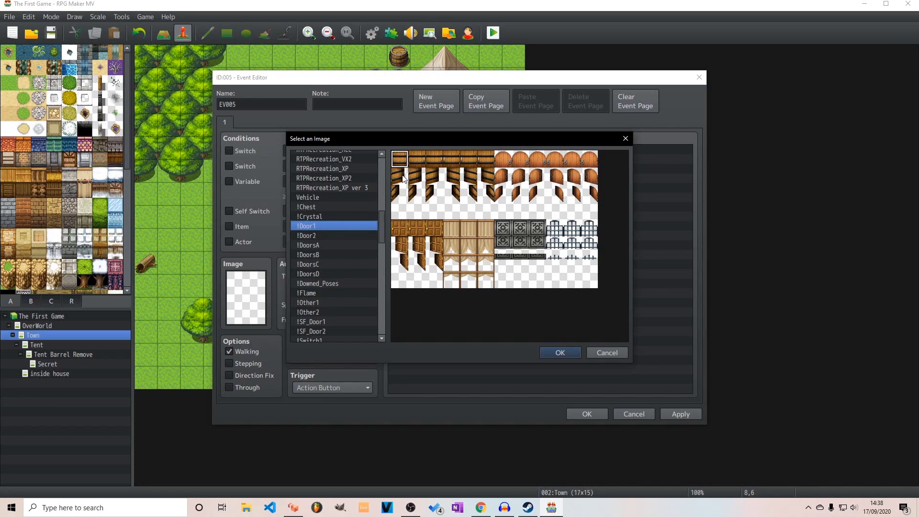
click(560, 353)
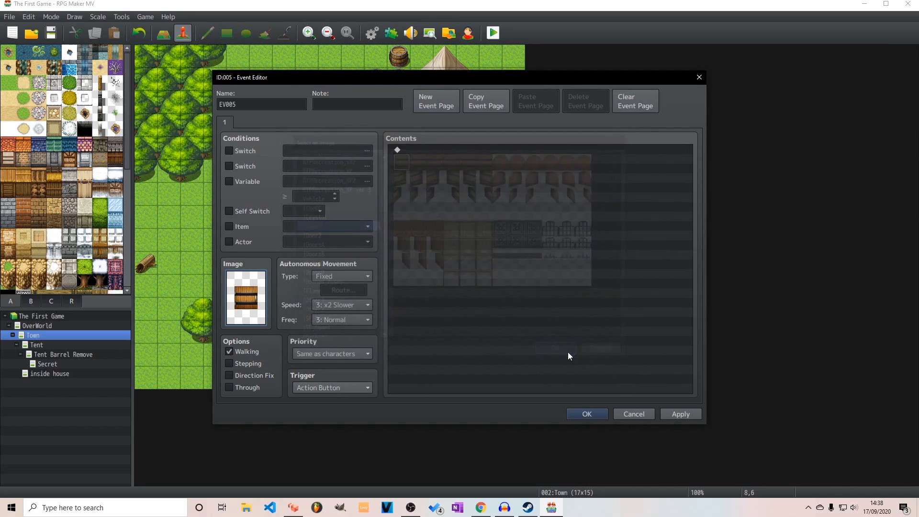
click(699, 77)
click(449, 270)
Create a quick Door event with the wooden door image on the side wing's lower-left brick tile, using location Town (8,6)
right_click(334, 192)
mouse_move(402, 307)
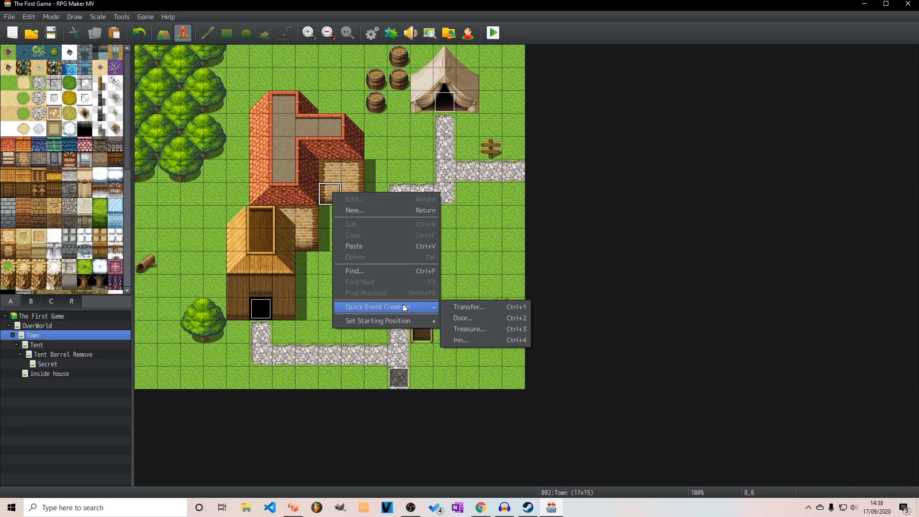
click(482, 318)
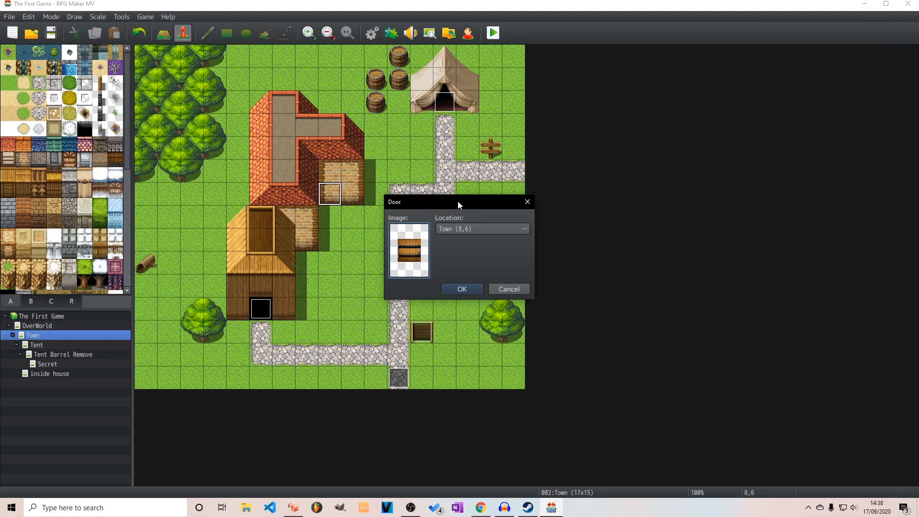
click(465, 288)
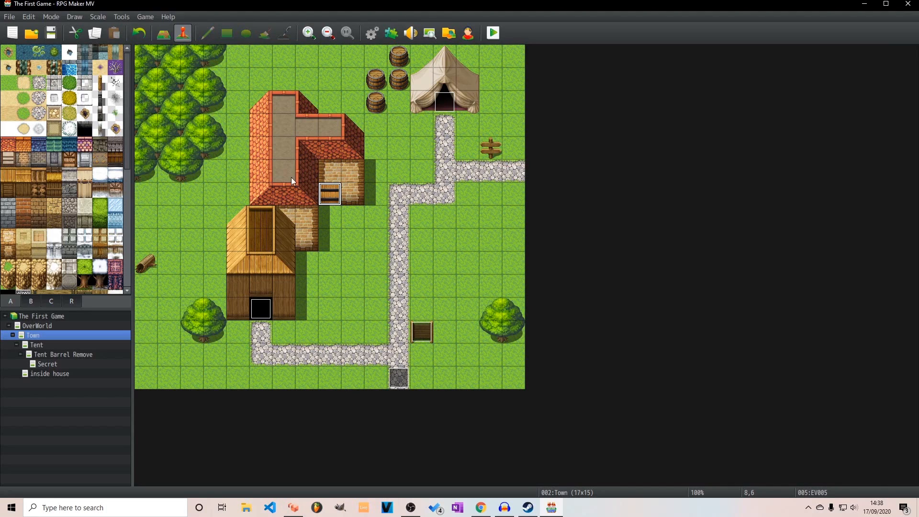
Create a new map under Town named "town house inside" with the interior tileset
right_click(36, 335)
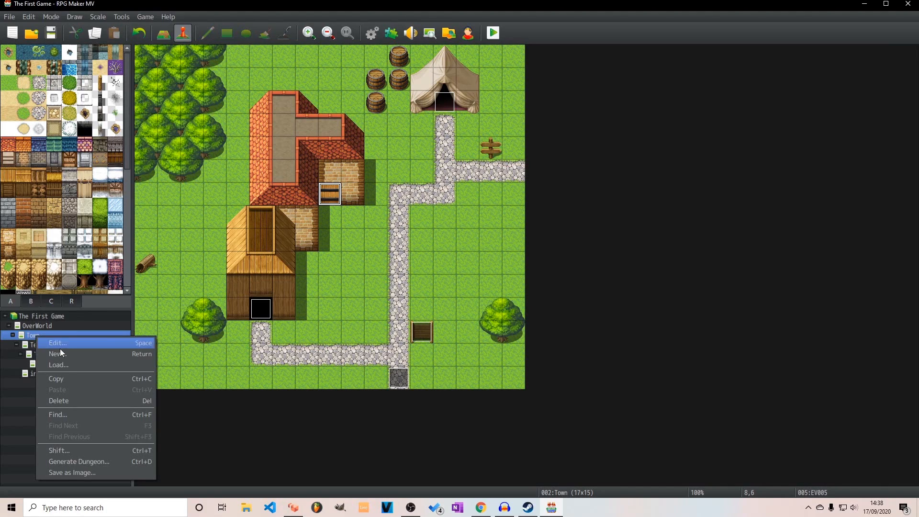
click(87, 355)
click(327, 165)
click(322, 197)
double_click(312, 140)
text(town house inside)
click(575, 387)
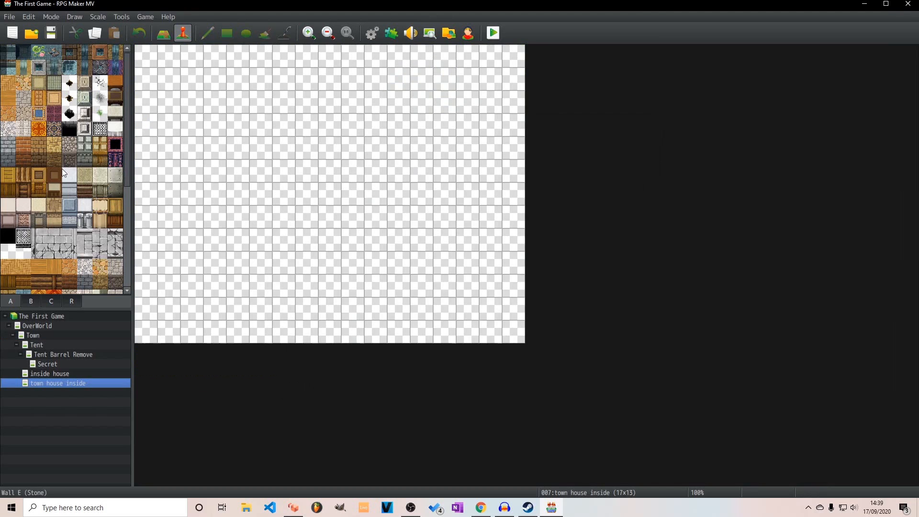
Select an interior tile for the new town house map and switch from event editing to map drawing
scroll(45, 192, up, 2)
click(8, 189)
scroll(70, 176, down, 5)
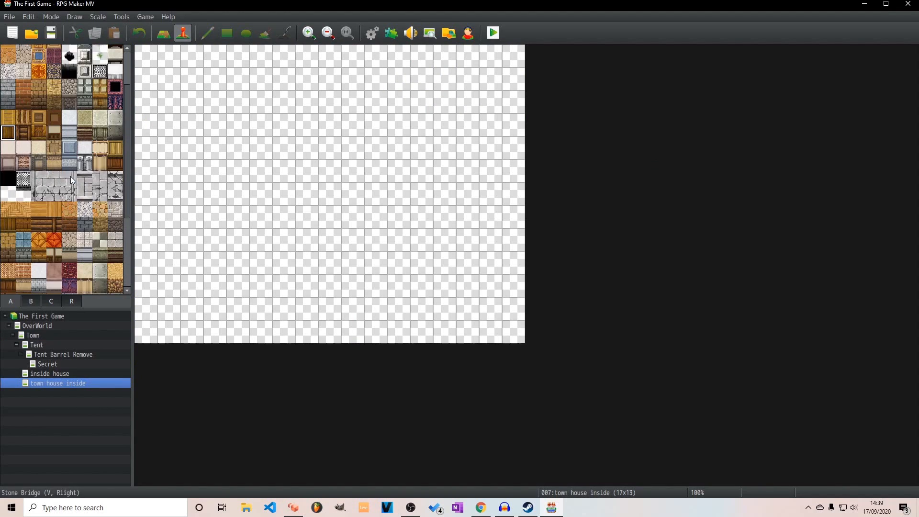
scroll(22, 211, down, 2)
click(54, 134)
click(164, 34)
mouse_move(243, 103)
mouse_down()
mouse_move(294, 120)
mouse_move(215, 103)
mouse_move(362, 121)
mouse_up()
key(ctrl+z)
key(ctrl+z)
Paint two wooden wall sections two tiles tall: one seven tiles wide near the map's top and one four tiles wide lower to its right
scroll(15, 139, up, 3)
click(8, 172)
key(ctrl+z)
drag(238, 98, 352, 81)
click(24, 173)
mouse_move(261, 125)
mouse_down()
mouse_move(333, 150)
mouse_move(230, 95)
mouse_move(229, 79)
mouse_move(347, 104)
mouse_up()
right_click(360, 154)
click(9, 173)
drag(352, 146, 422, 173)
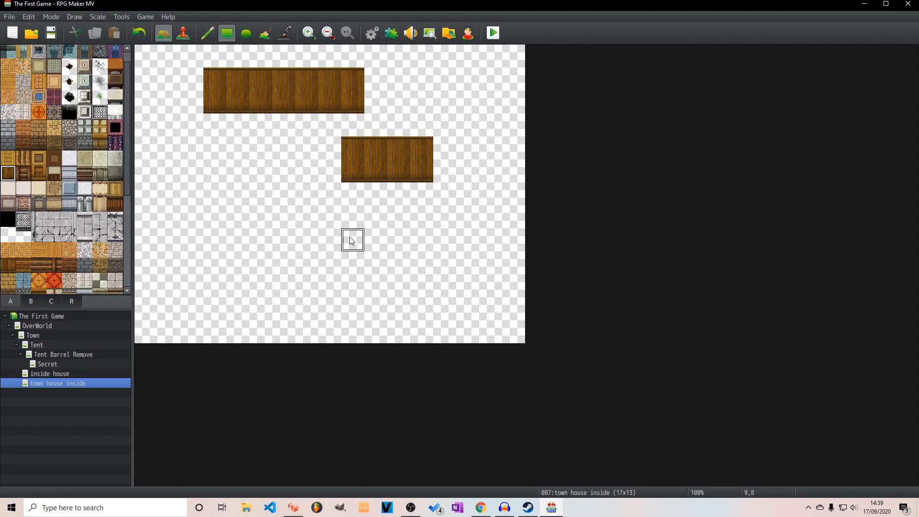
Shift the shorter wall section one tile to the right by clearing its left column and adding a column at its right end
right_click(331, 149)
drag(352, 170, 331, 126)
right_click(420, 147)
drag(421, 148, 443, 170)
Enclose the room with a log wall-top border that follows both wall sections, runs down both sides and closes along the bottom
click(21, 160)
mouse_move(375, 78)
mouse_down()
mouse_move(345, 62)
mouse_move(192, 77)
mouse_move(190, 262)
mouse_up()
drag(191, 261, 443, 260)
drag(397, 127, 465, 129)
drag(466, 129, 462, 255)
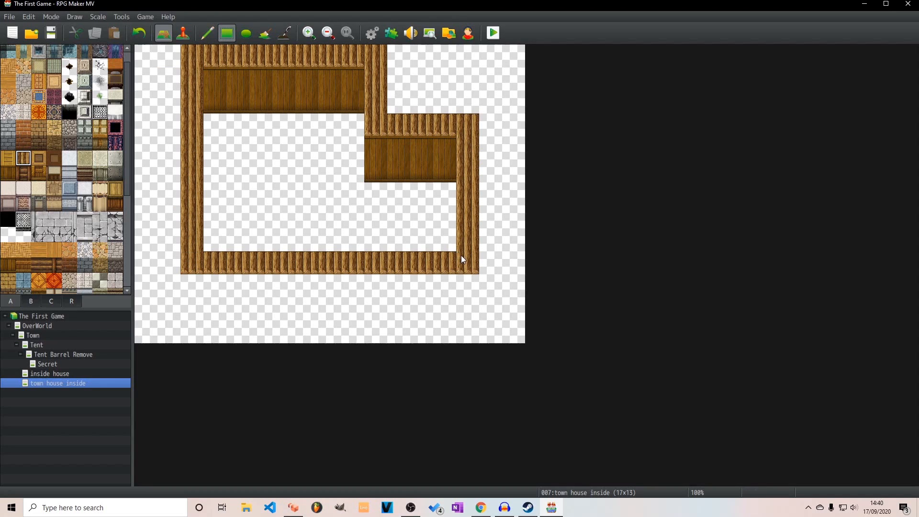
Open a one-tile doorway in the side room's lower border and extend the main room's log border down to the map's bottom edge
right_click(441, 241)
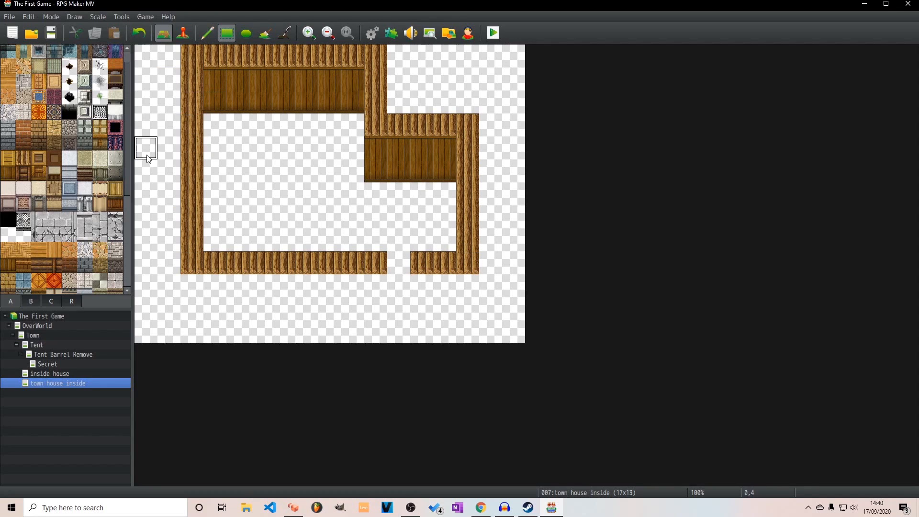
right_click(198, 265)
mouse_move(196, 266)
mouse_down()
mouse_move(194, 332)
mouse_move(354, 332)
mouse_move(375, 263)
mouse_move(214, 263)
mouse_up()
right_click(354, 280)
Fill the main room, the side room and the doorway gap with wooden plank floor
scroll(15, 104, up, 1)
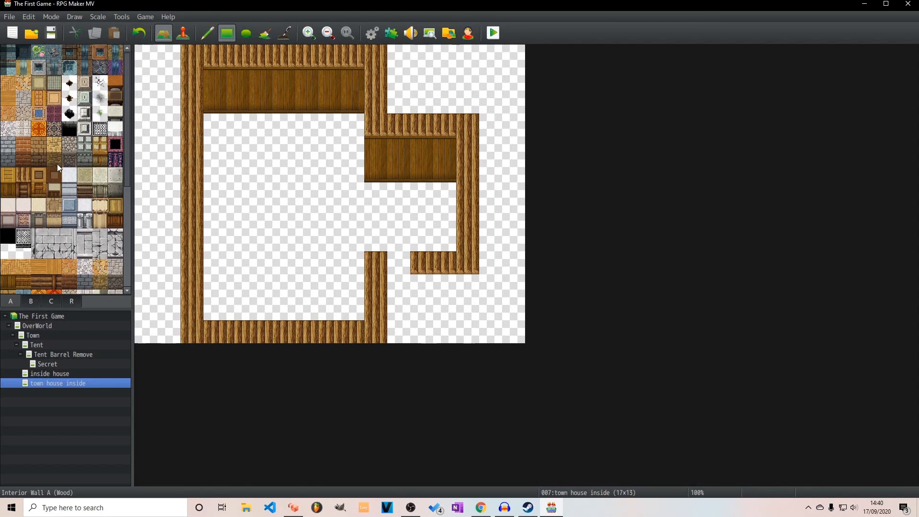
click(12, 101)
drag(221, 127, 353, 309)
drag(376, 195, 446, 239)
click(399, 262)
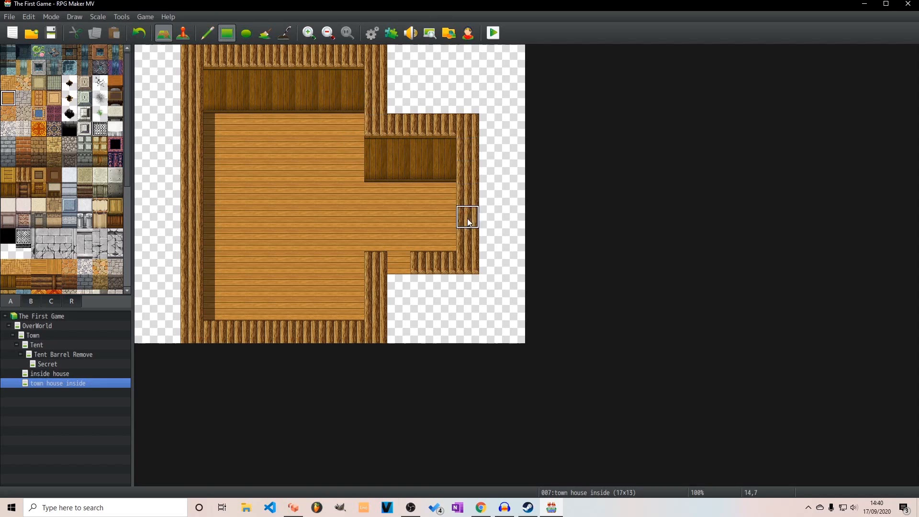
Compare the town house inside layout with the house exteriors on the Town map and with the inside house map
click(50, 376)
click(91, 384)
click(64, 336)
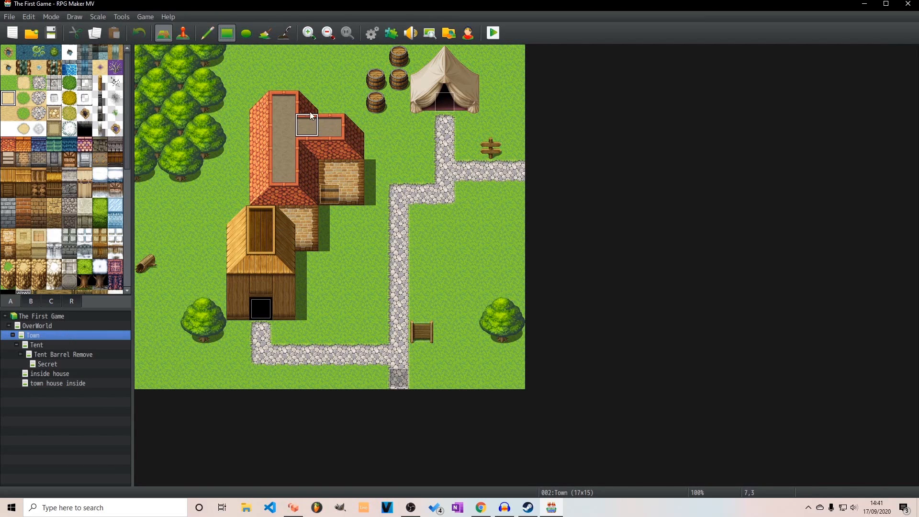
click(60, 383)
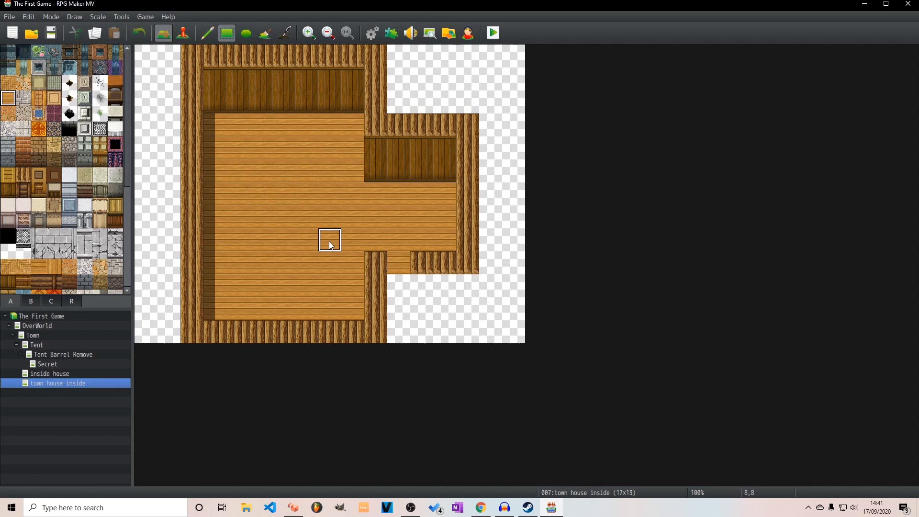
click(74, 334)
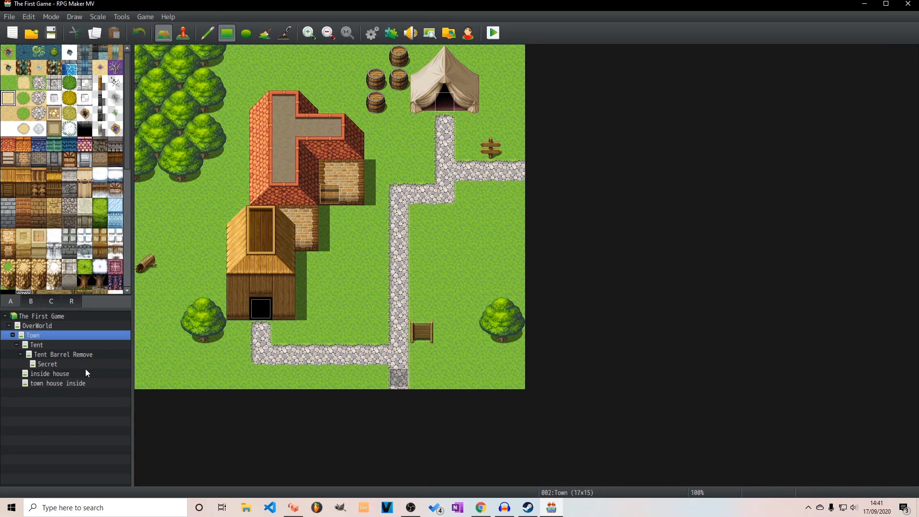
click(50, 374)
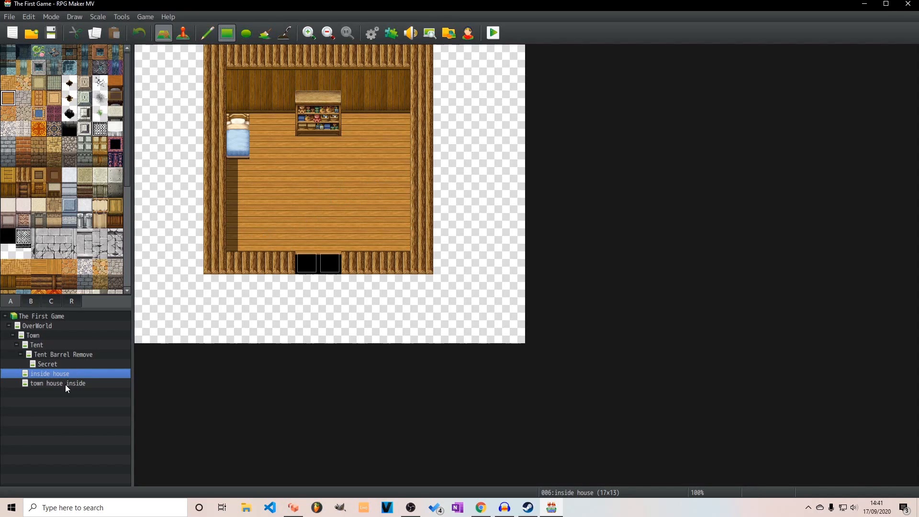
click(61, 336)
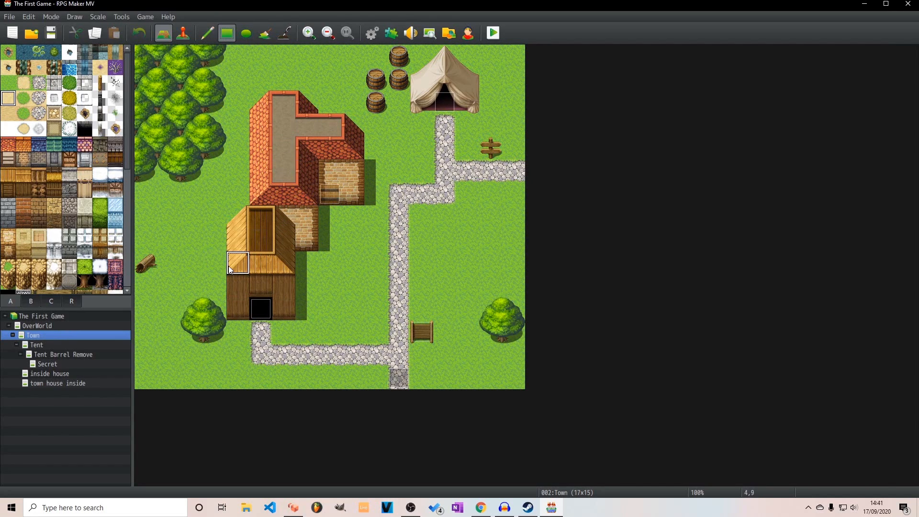
click(58, 383)
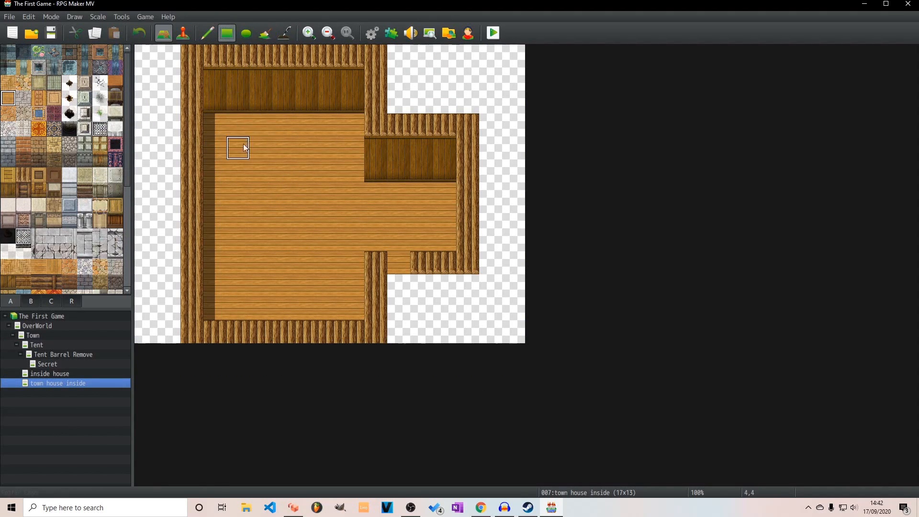
Furnish the walls with three drawers, stacked crates, an apple crate, a posted notice, a wall clock and a pile of sacks
click(33, 302)
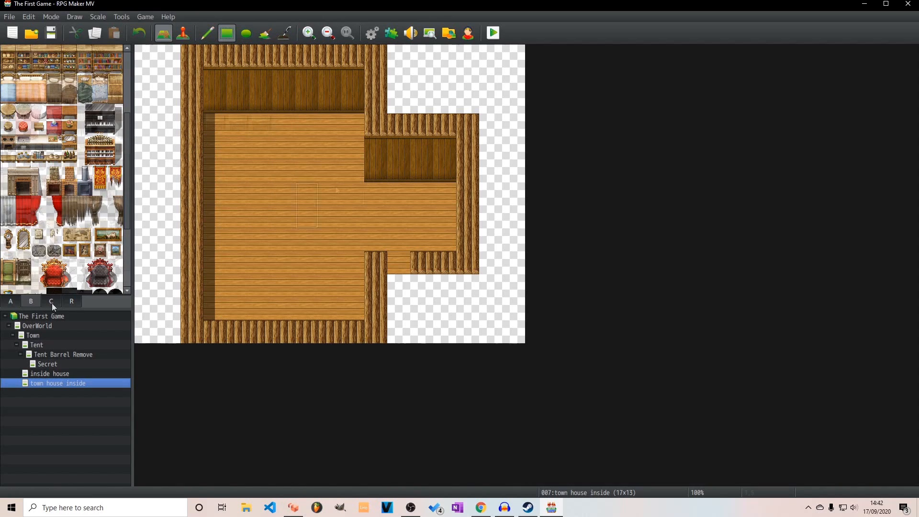
scroll(53, 217, down, 5)
scroll(53, 217, down, 10)
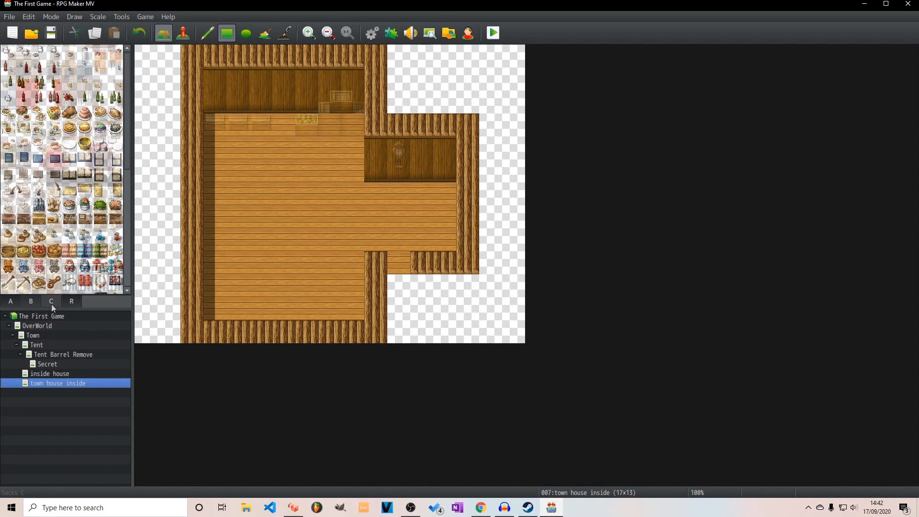
click(40, 220)
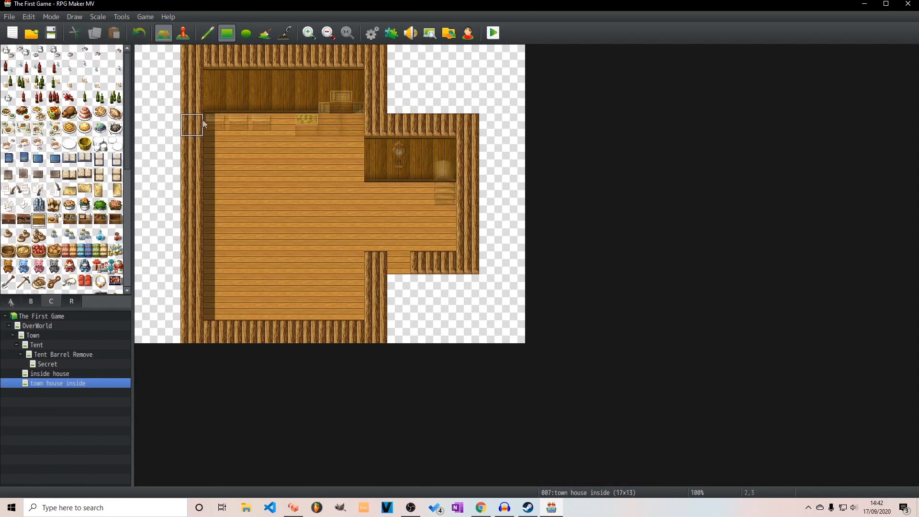
click(219, 110)
Furnish the main room with a five-by-three-tile red carpet, a round wooden table at its centre and a bed beside the lower right wall
click(40, 129)
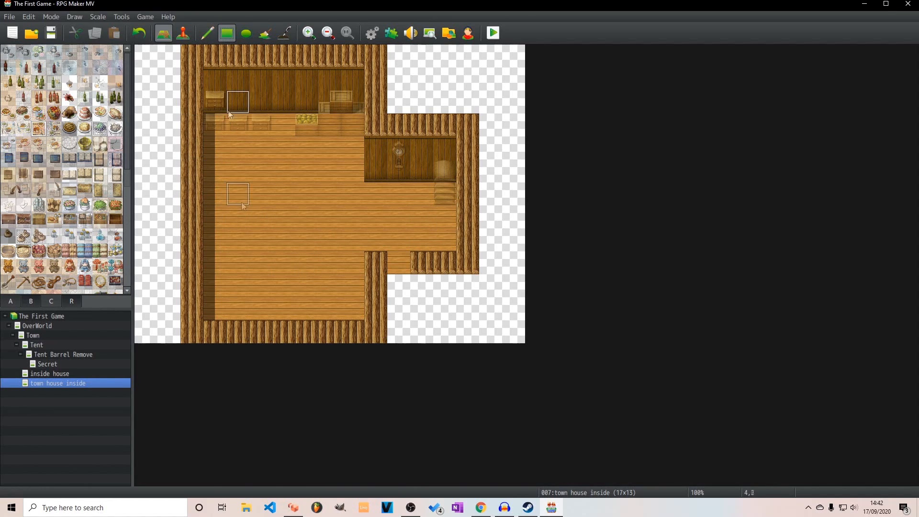
drag(241, 198, 330, 238)
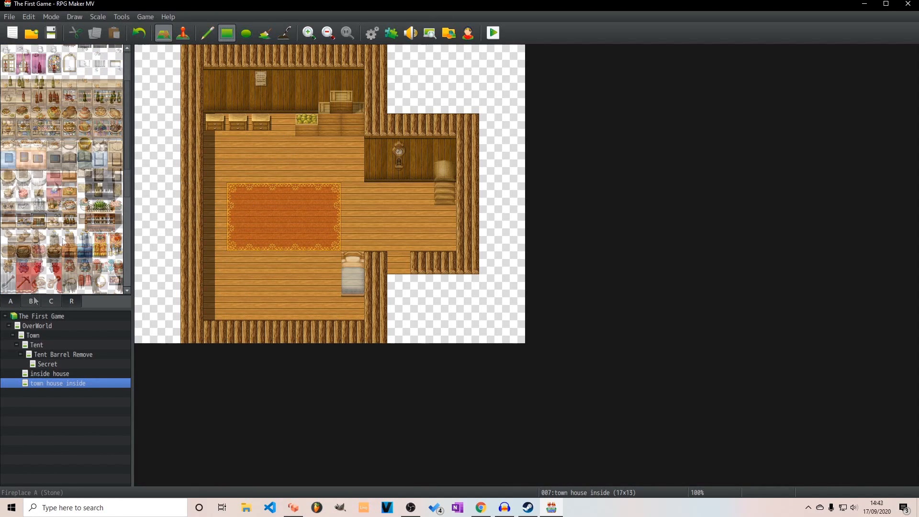
click(307, 99)
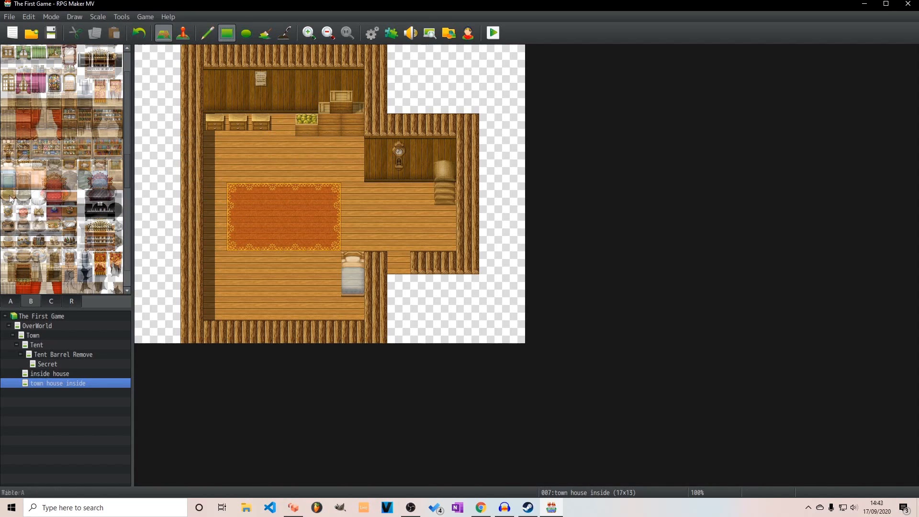
click(284, 216)
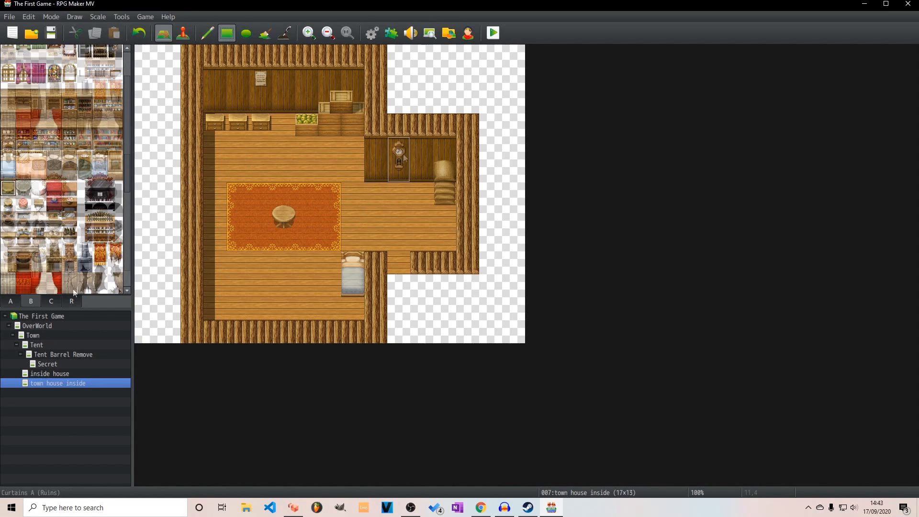
Undo the trial item on the round table and place a small cup there instead
click(284, 216)
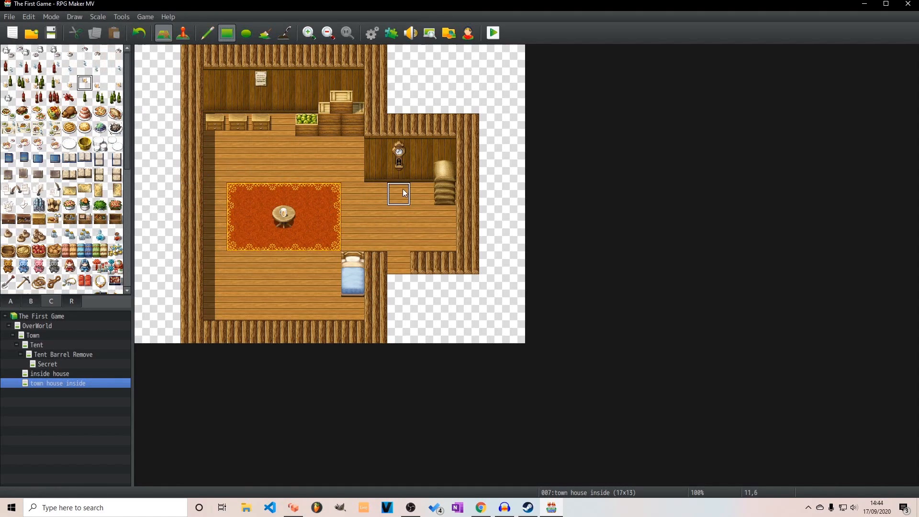
key(ctrl+z)
click(86, 53)
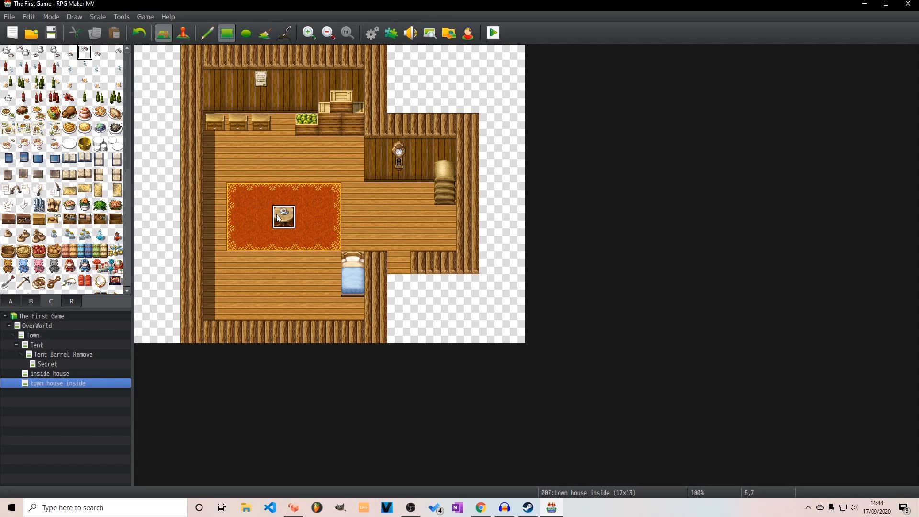
scroll(38, 269, down, 2)
click(28, 304)
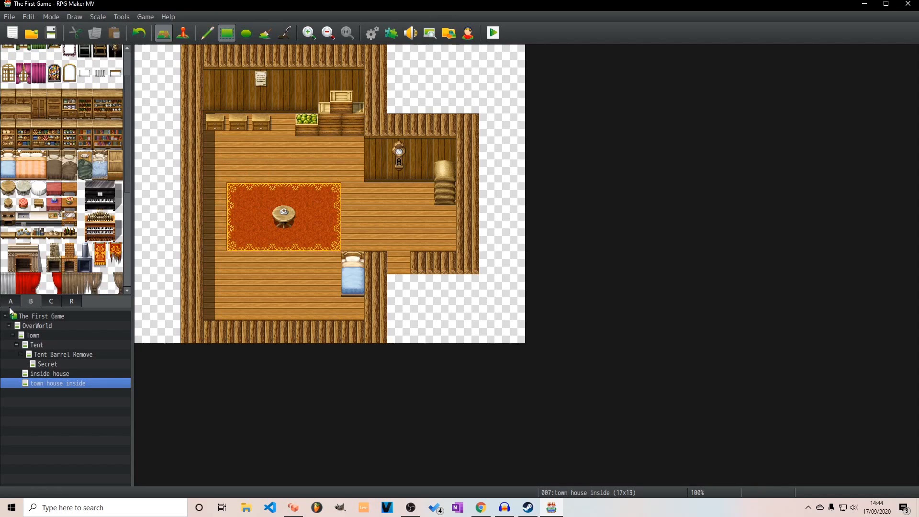
click(10, 303)
click(26, 301)
click(46, 301)
click(15, 303)
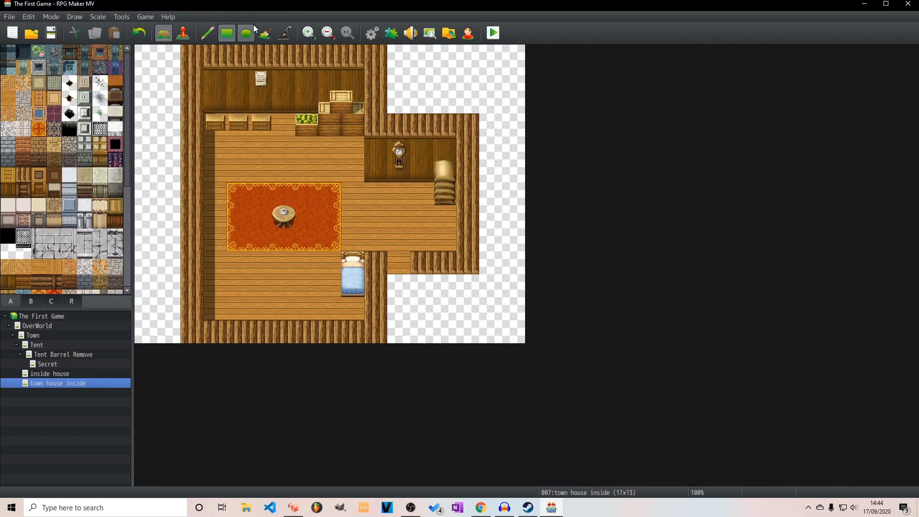
click(30, 301)
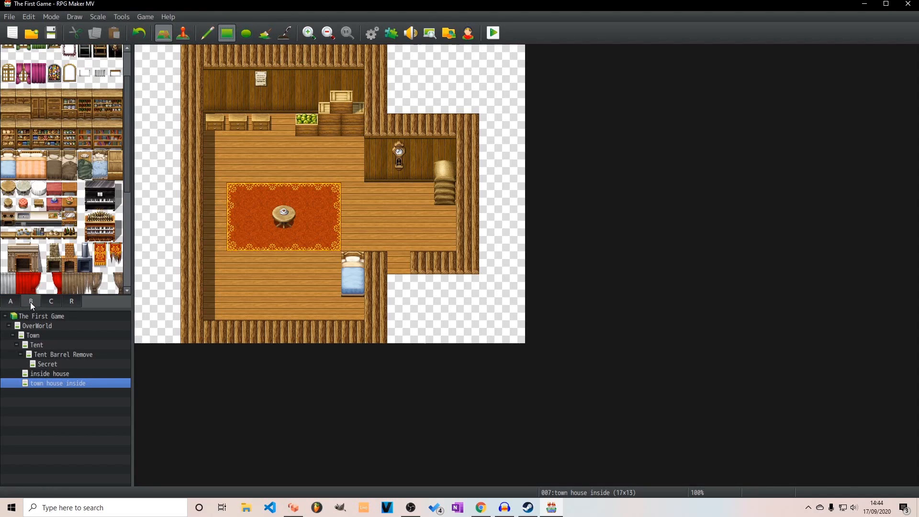
scroll(42, 260, down, 5)
scroll(47, 254, down, 1)
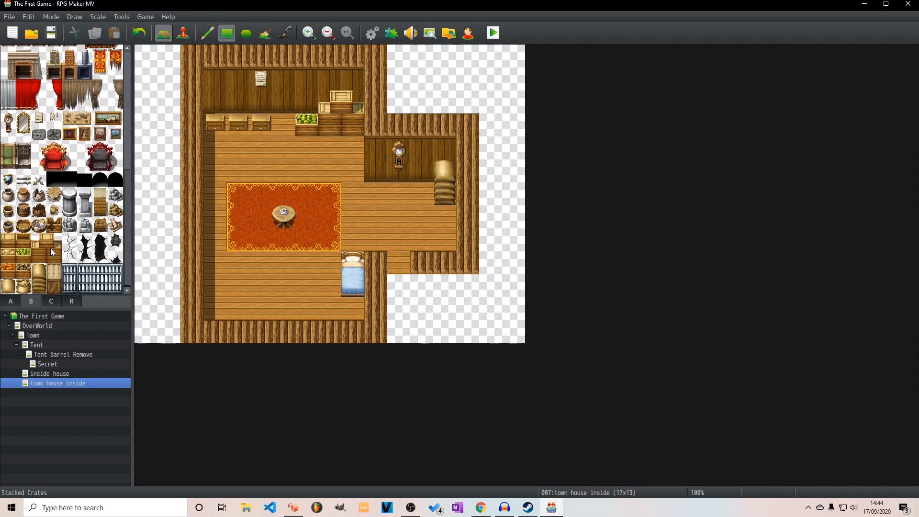
click(51, 302)
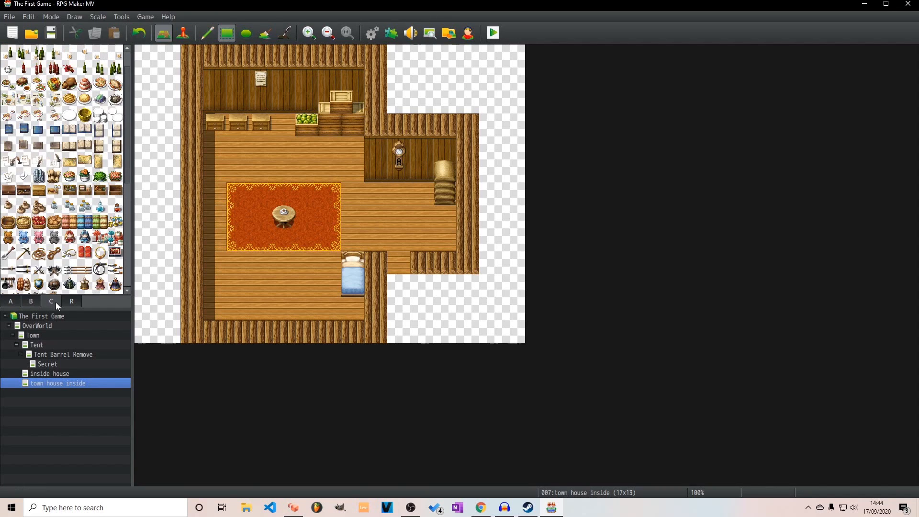
click(71, 301)
click(56, 301)
click(21, 302)
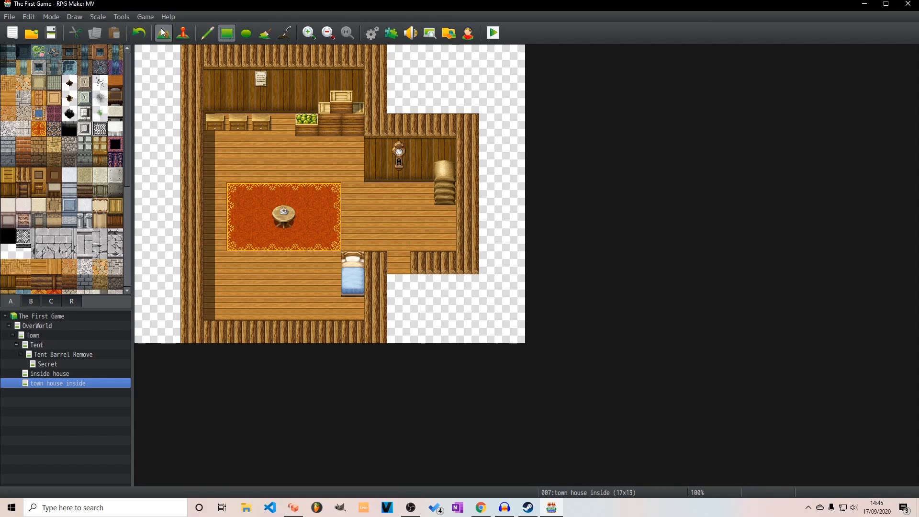
Create a quick transfer event in the lower doorway at 11,9 that leads to Town (8,7), retaining the player's direction
click(183, 32)
right_click(395, 261)
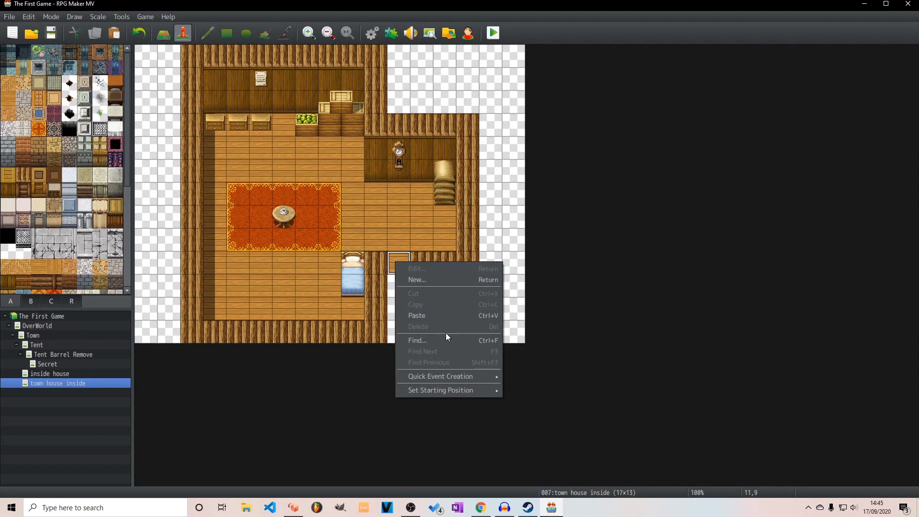
mouse_move(455, 378)
click(527, 378)
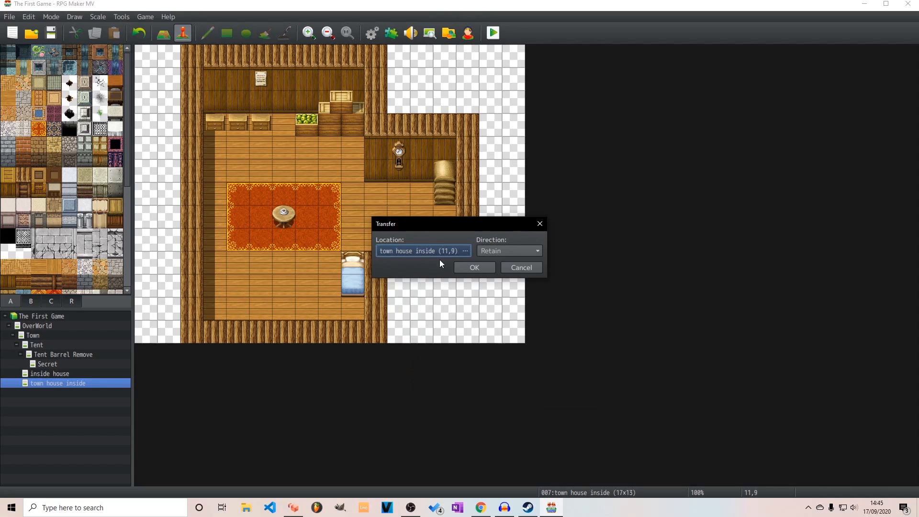
click(465, 251)
click(240, 117)
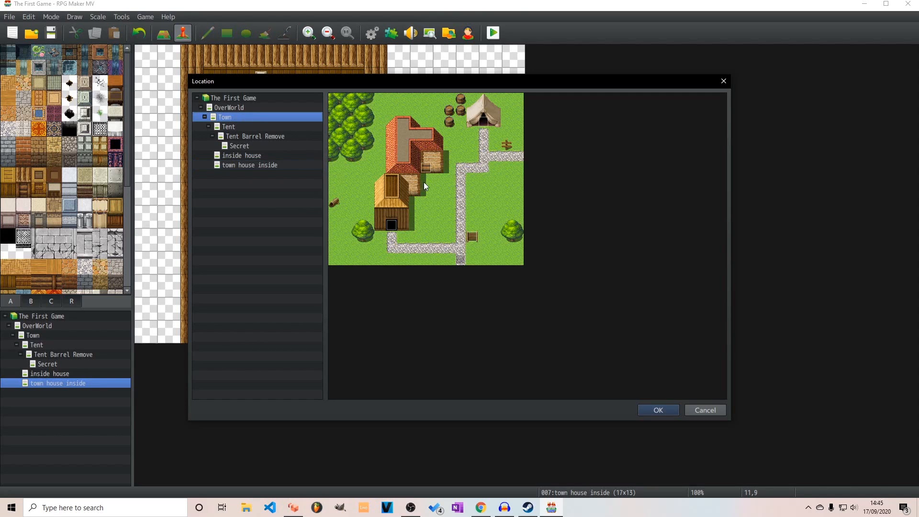
click(432, 177)
click(657, 410)
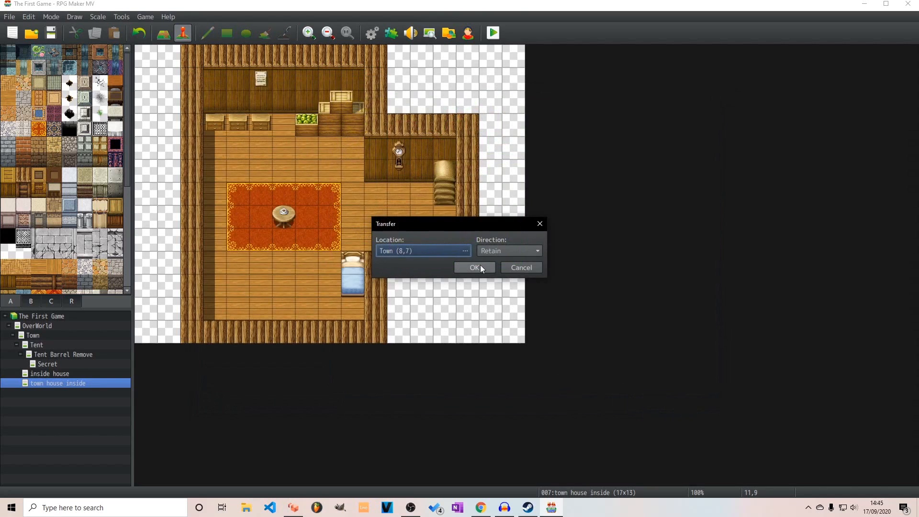
click(475, 268)
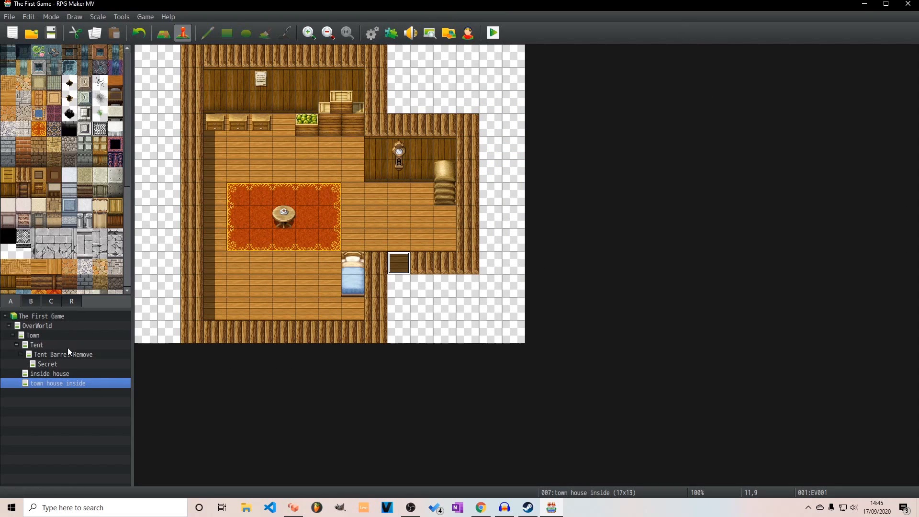
Open the red-roofed house's door event on the Town map and examine its door image and event commands
click(53, 334)
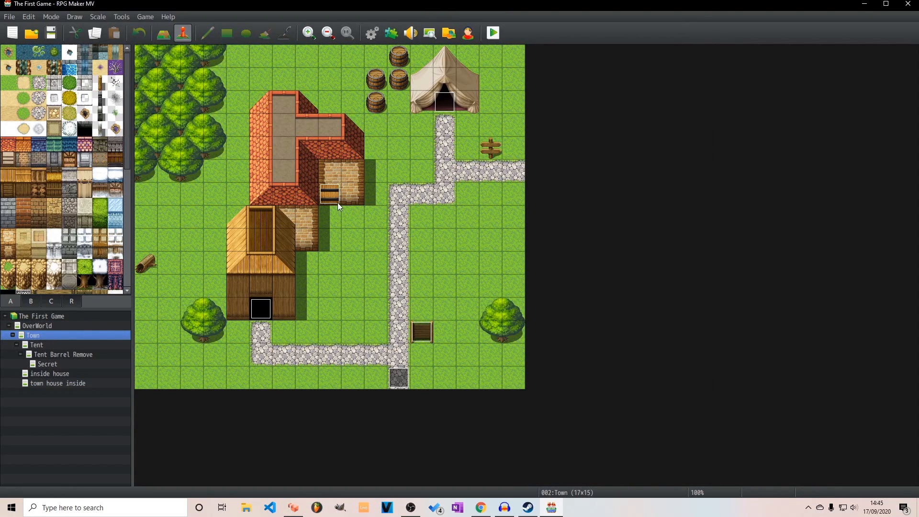
double_click(337, 203)
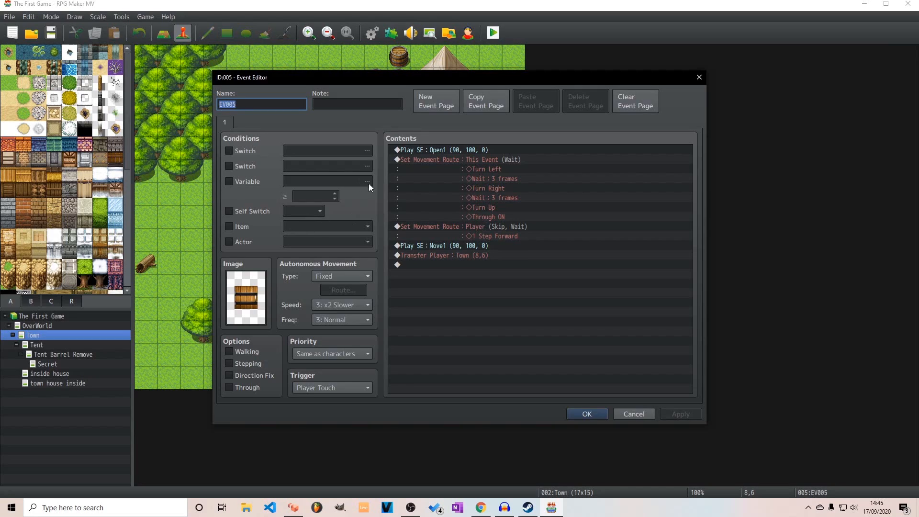
double_click(247, 293)
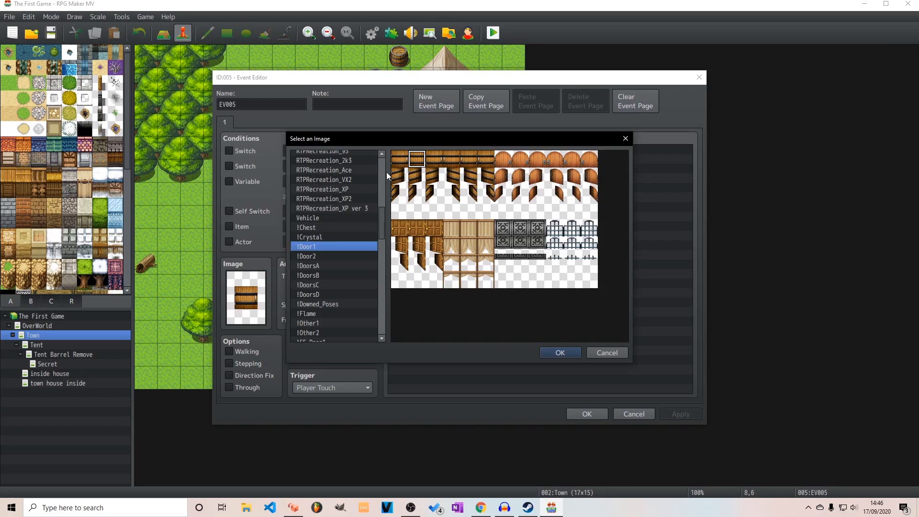
click(624, 139)
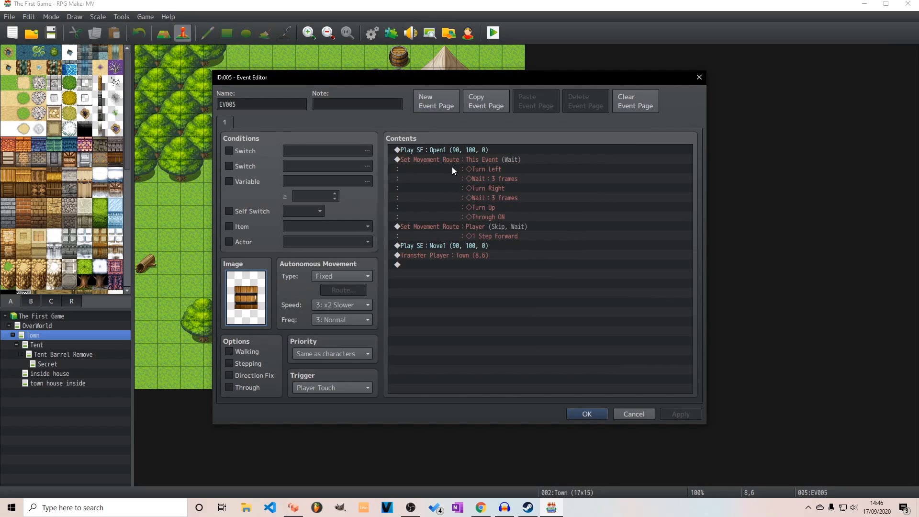
double_click(442, 249)
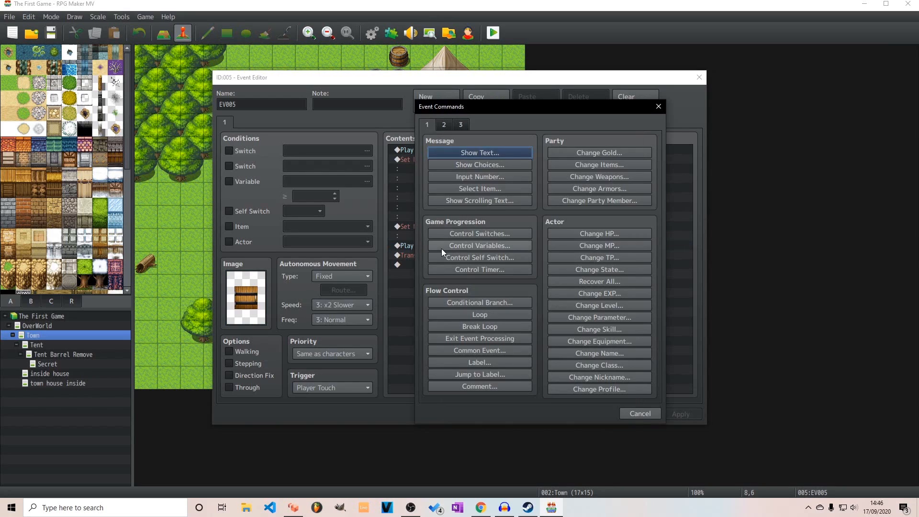
click(657, 412)
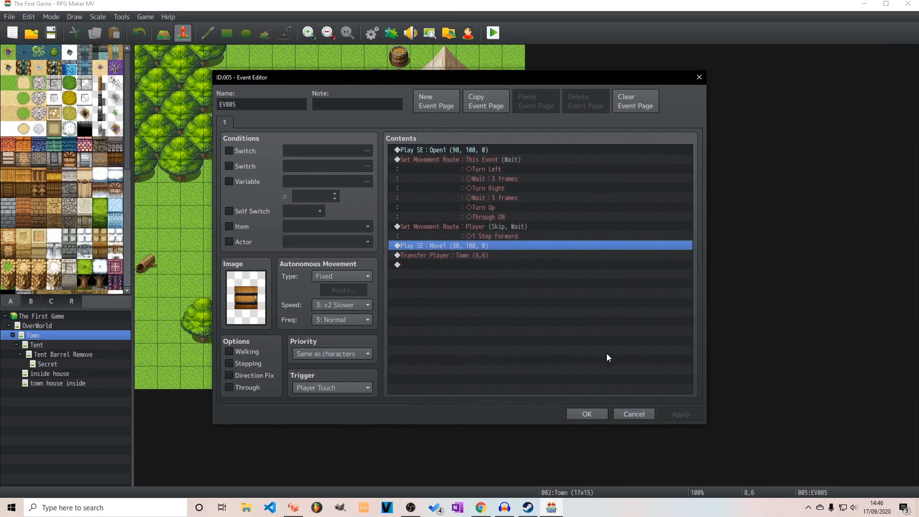
Change the door event's player transfer destination to the town house inside map, on the floor tile just above its doorway
click(471, 255)
double_click(471, 256)
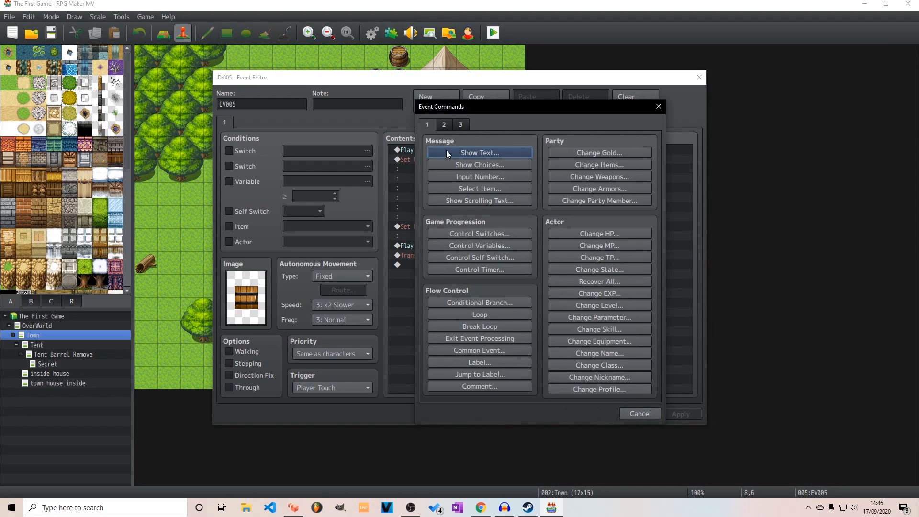
click(659, 107)
double_click(431, 255)
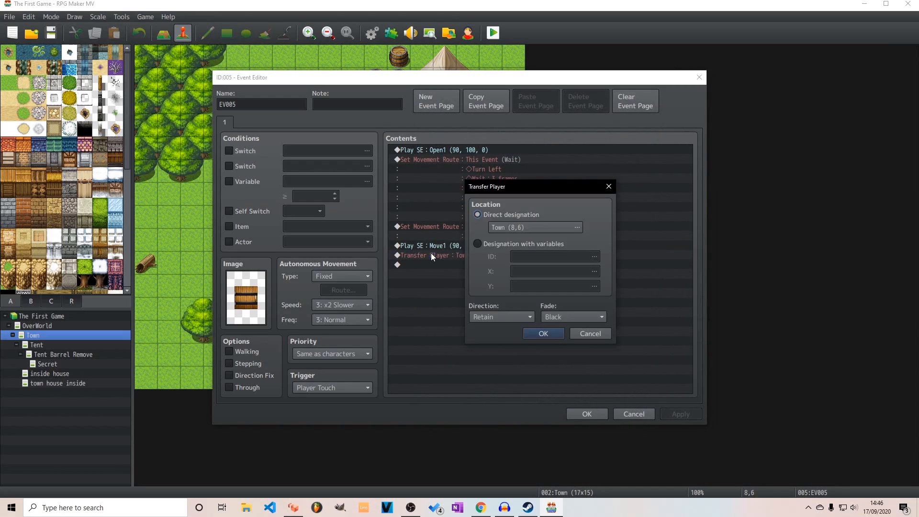
click(543, 227)
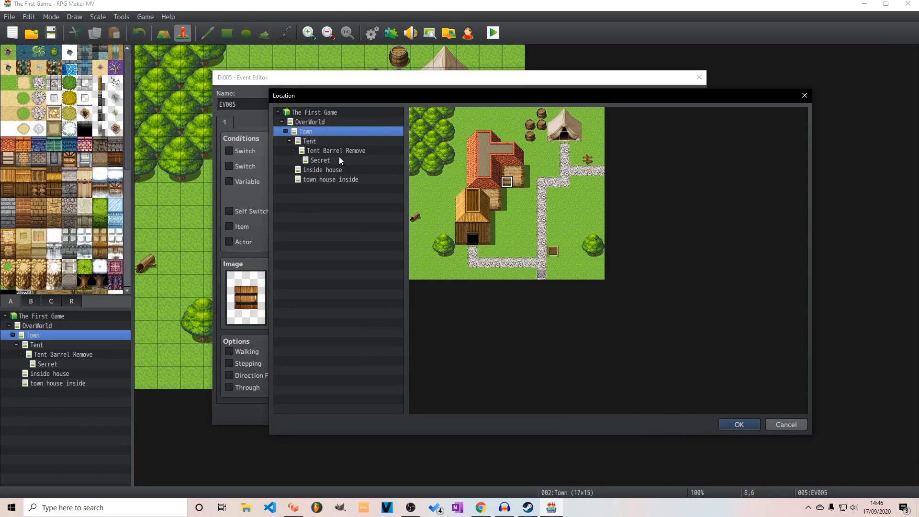
click(343, 180)
click(541, 204)
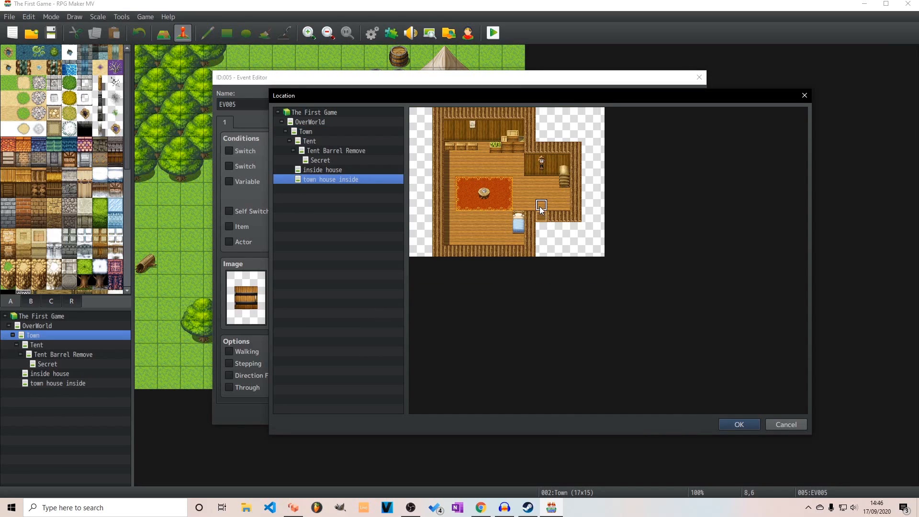
click(730, 424)
click(556, 336)
click(587, 414)
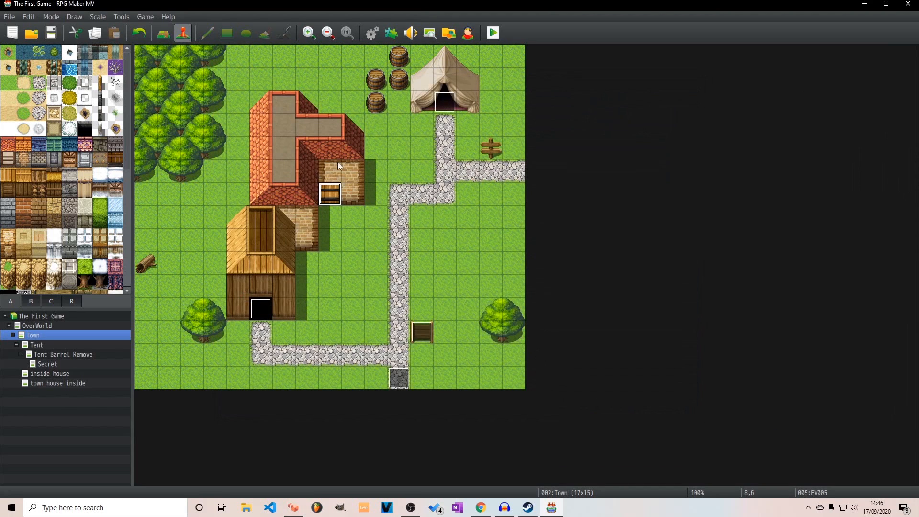
Set the player's starting position on the Town map's stone path at 11,13
right_click(393, 353)
mouse_move(461, 481)
click(537, 477)
Save the changes, launch a playtest and start a new game
click(493, 32)
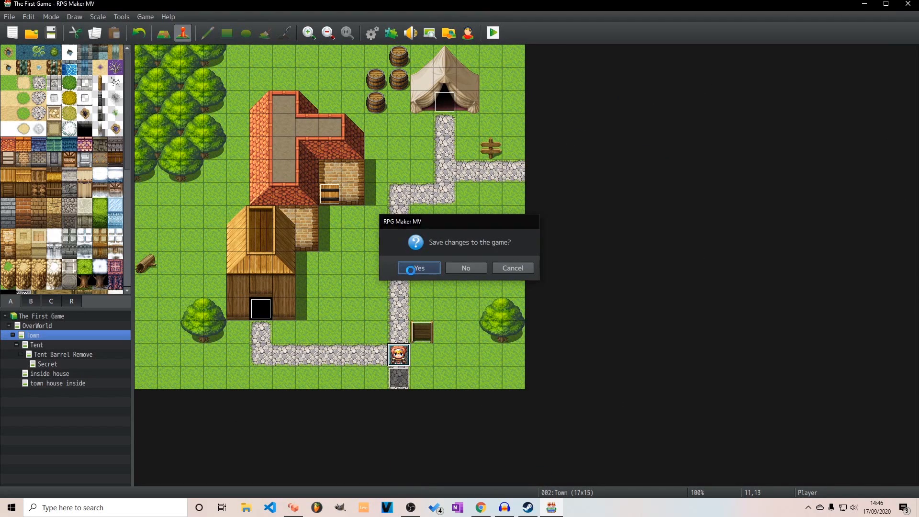
click(412, 269)
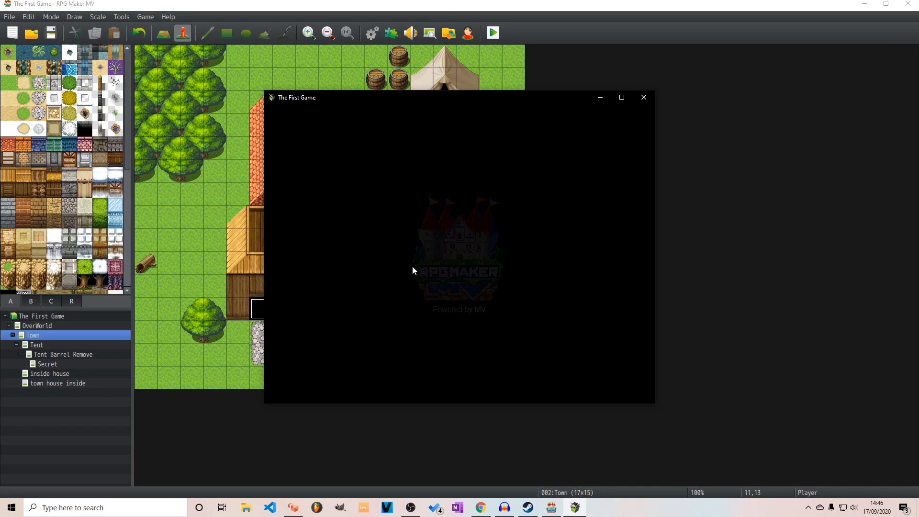
key(Return)
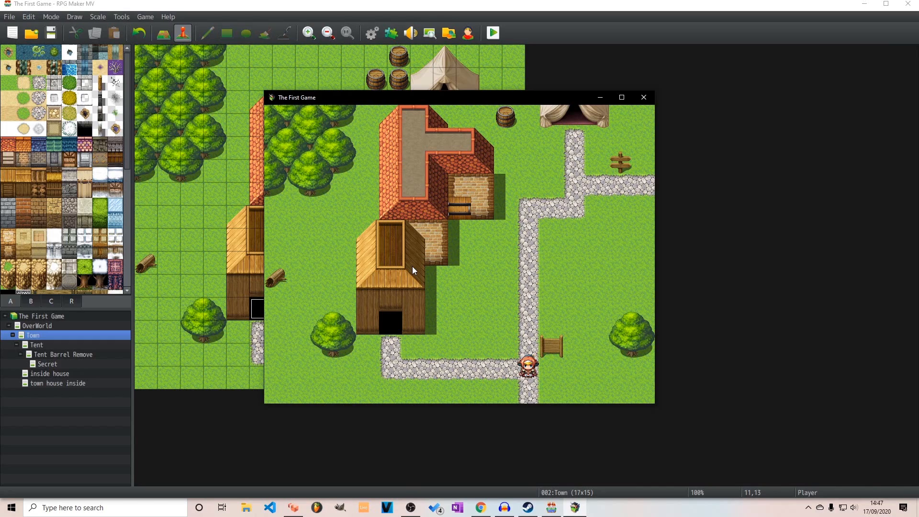
Walk the party to the wooden sign beside the path, read its message and dismiss it
key(Up)
key(Down)
key(Right)
key(Up)
key(Return)
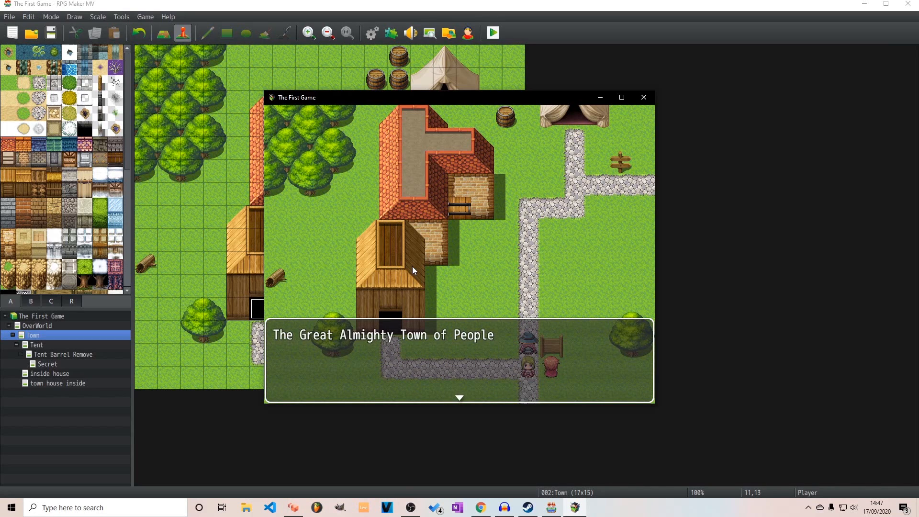
key(Return)
Walk the party across the grass to the red-roofed house and enter through its door
key(Up)
key(Left)
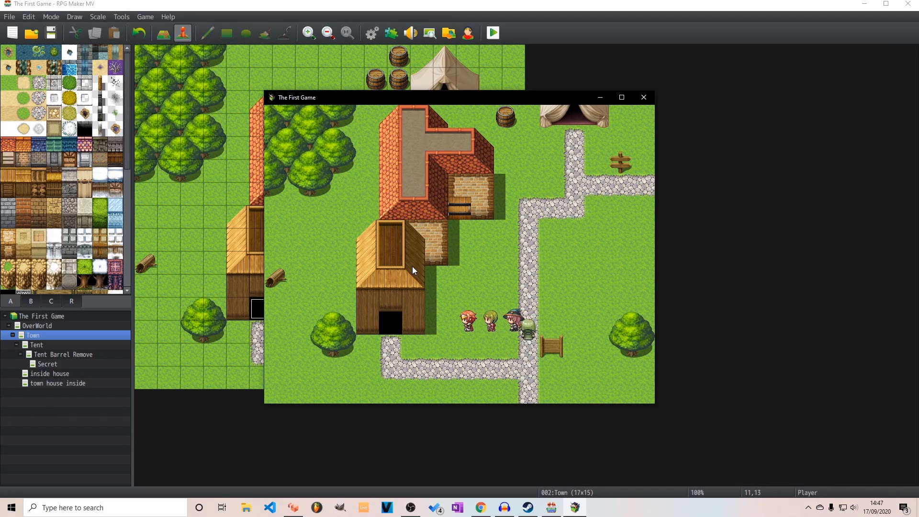
key(Left)
key(Right)
key(Up)
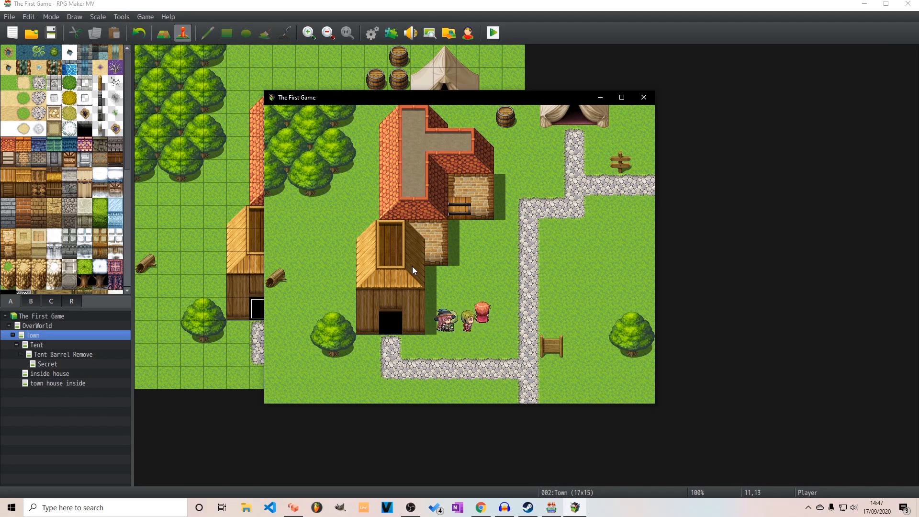
key(Left)
key(Up)
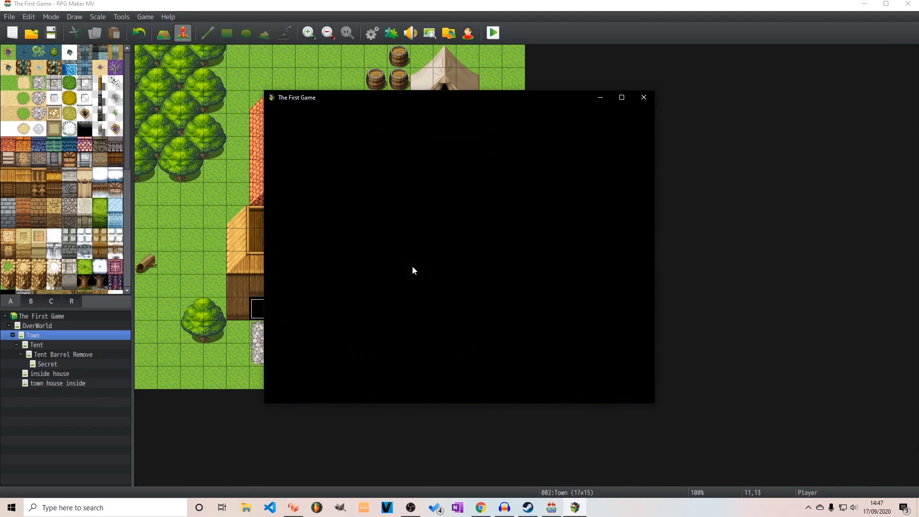
Walk around the furnished house interior and leave through the lower doorway to test the exit back to Town
key(Up)
key(Left)
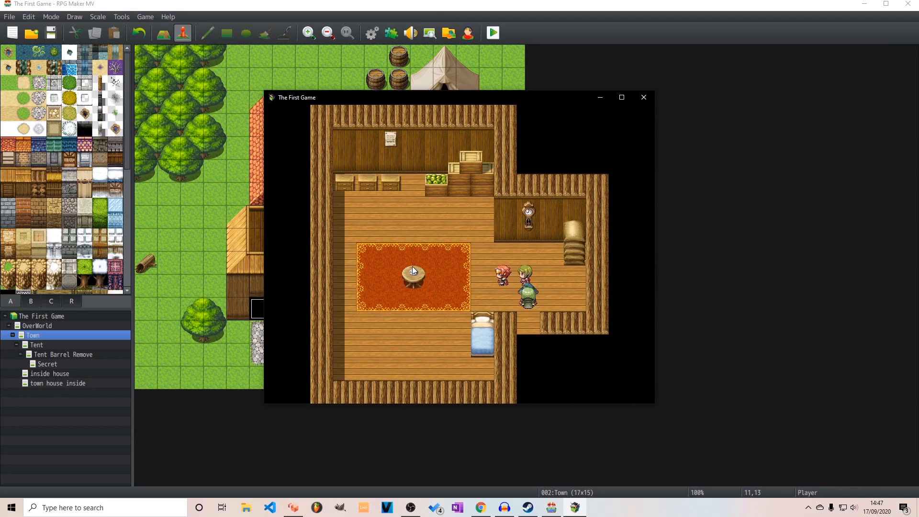
key(Up)
key(Up)
key(Left)
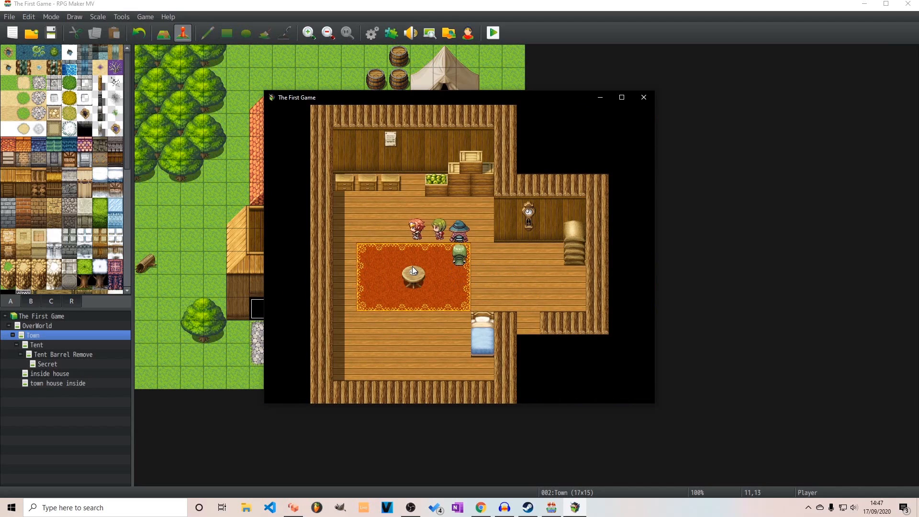
key(Right)
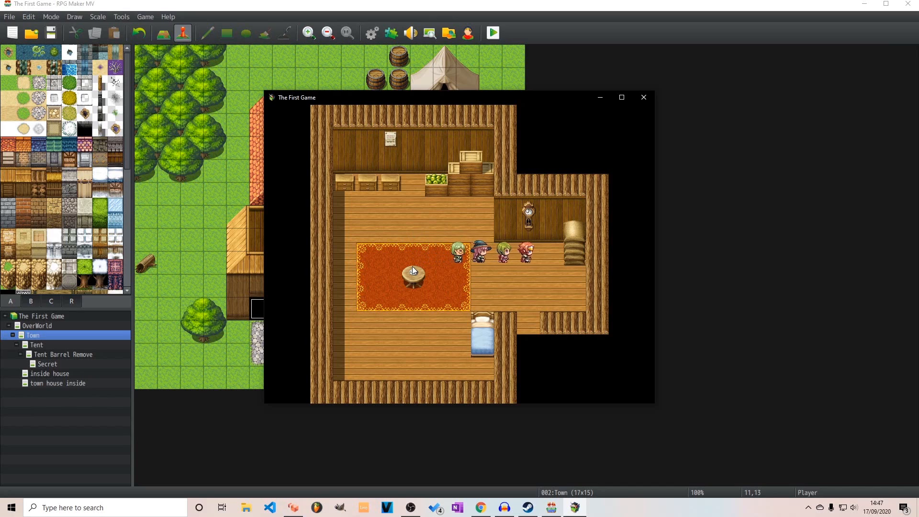
key(Down)
key(Down)
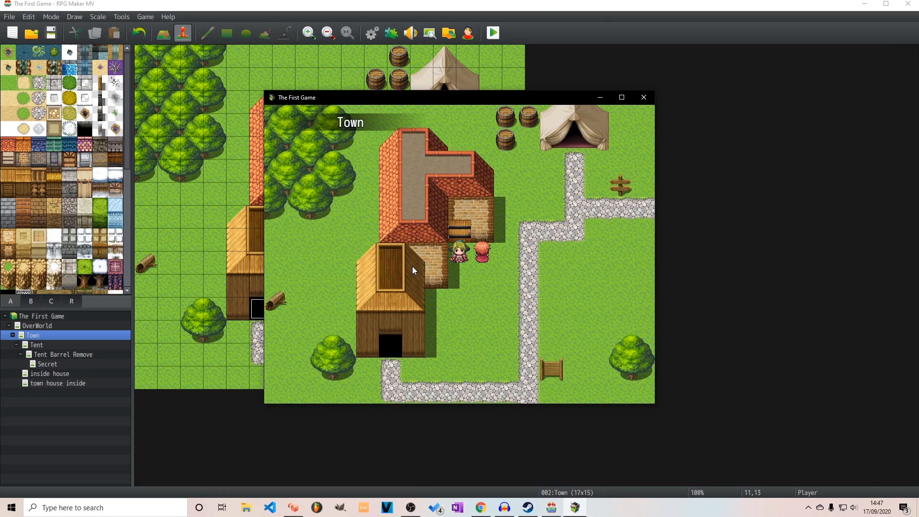
Re-enter the red-roofed house to test its door again and close the playtest
key(Left)
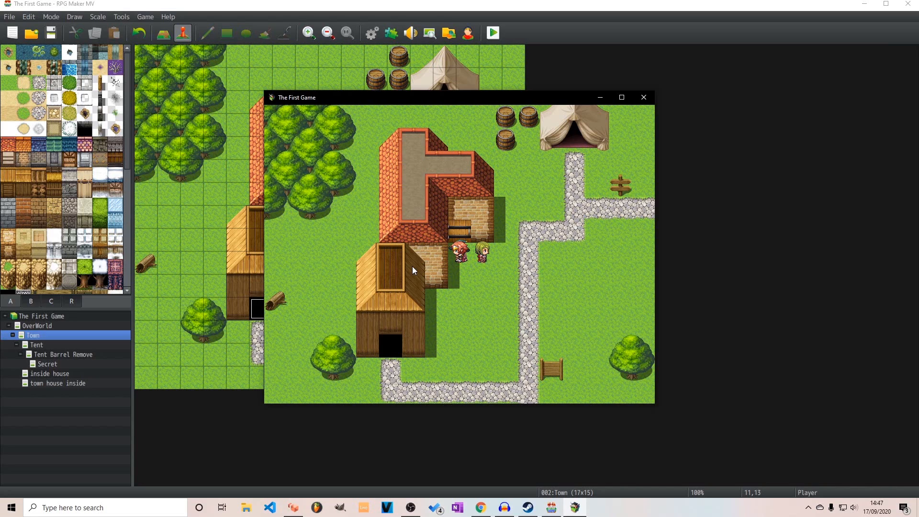
key(Up)
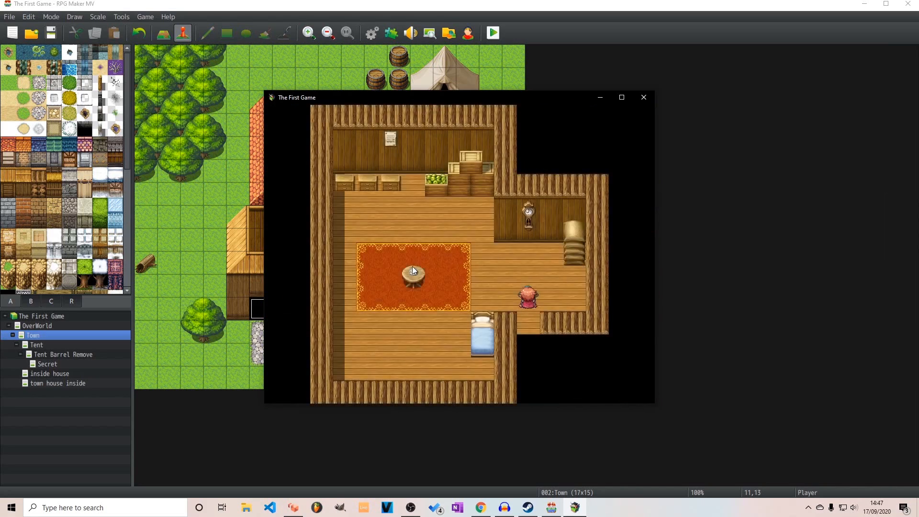
click(644, 97)
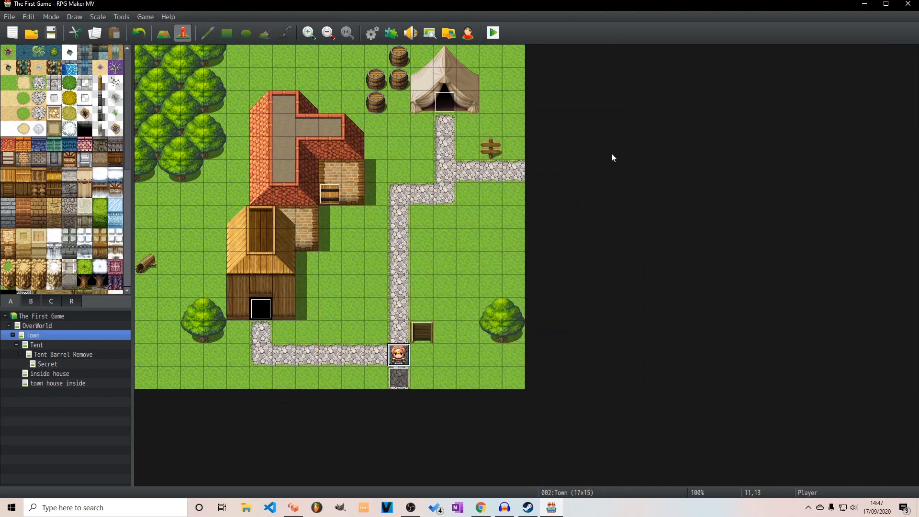
Move the red-roofed house's door event onto the stone path at 11,6
click(330, 195)
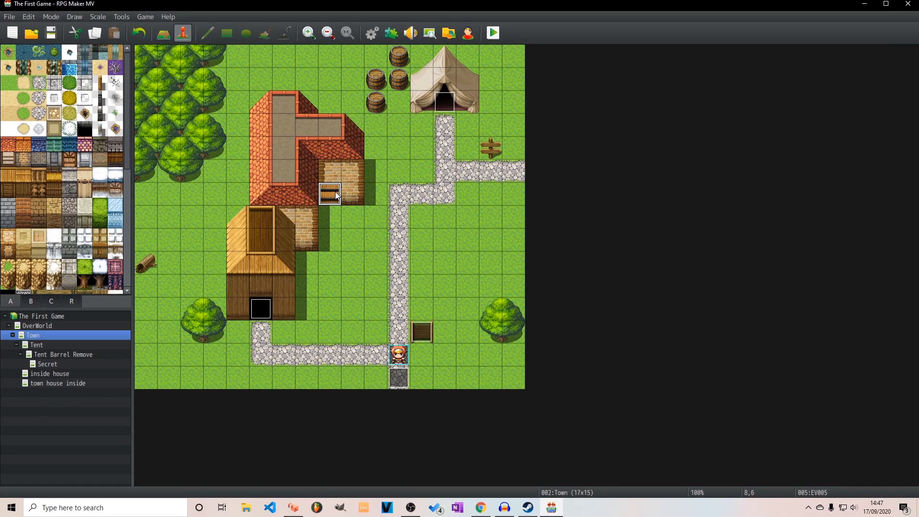
drag(334, 192, 400, 195)
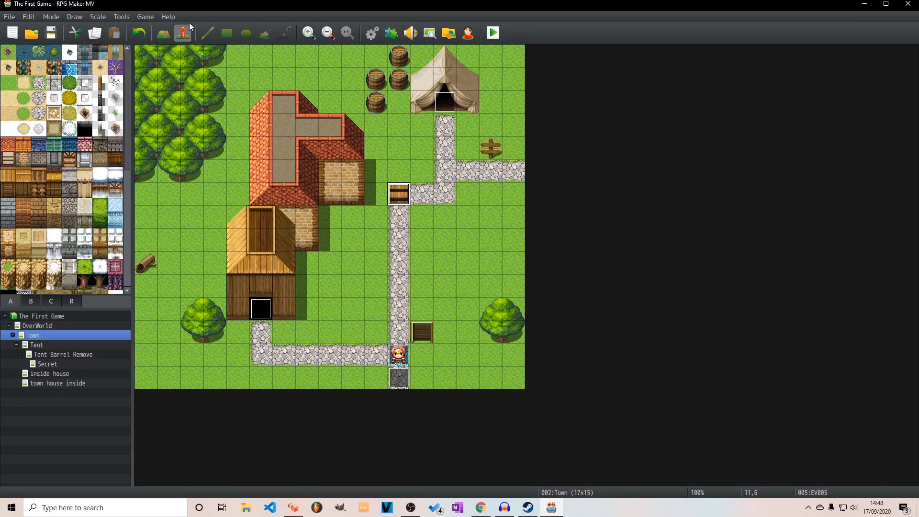
Try a black doorway tile in the red-roofed house's brick wall at 8,6, then undo it
click(164, 34)
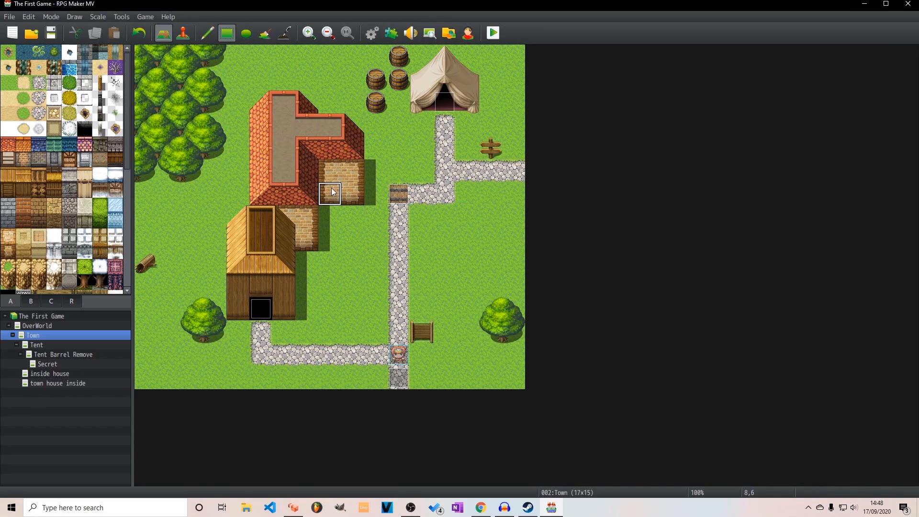
scroll(64, 259, down, 3)
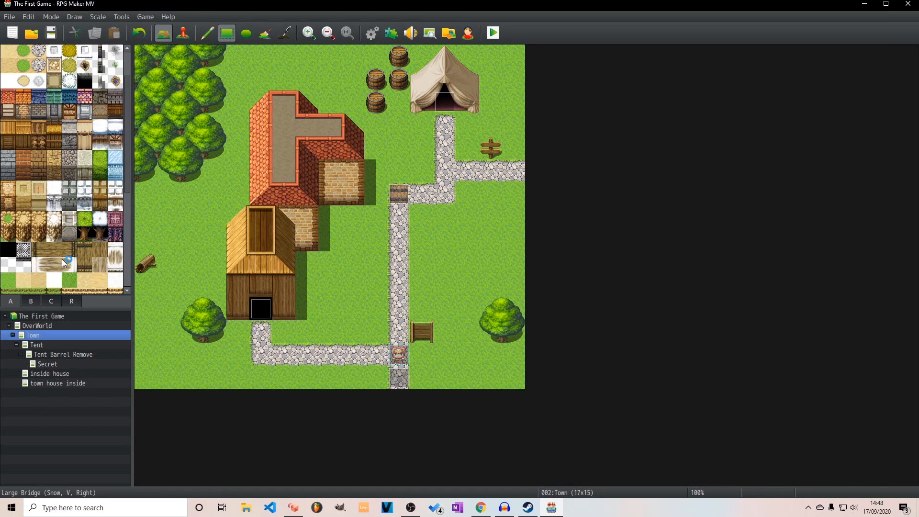
click(8, 201)
click(329, 194)
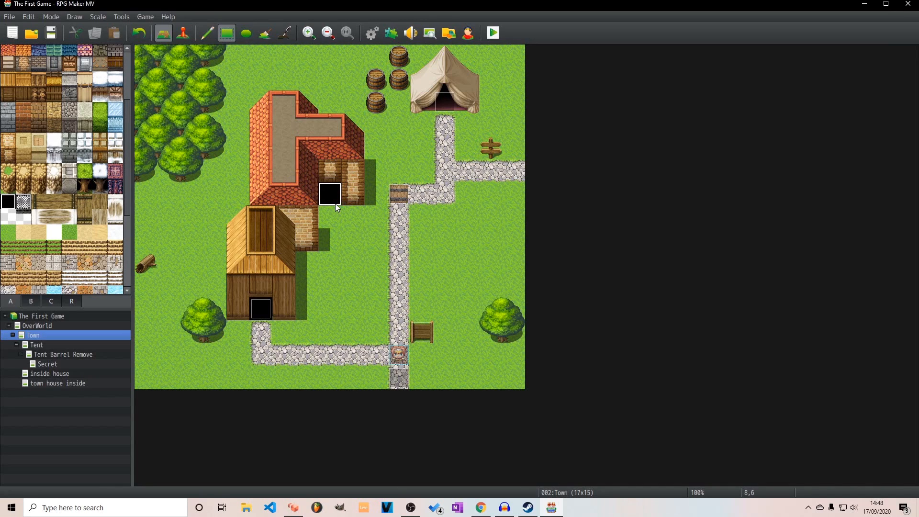
key(ctrl+z)
right_click(317, 207)
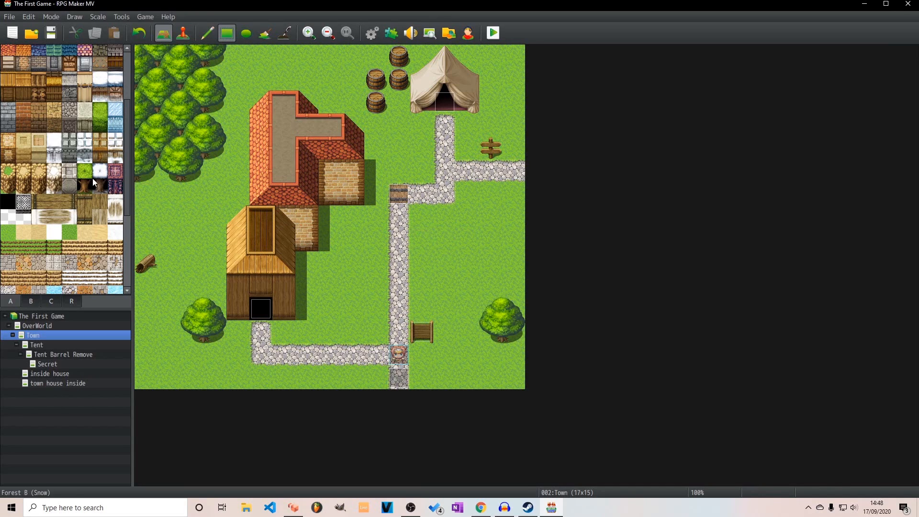
Try an empty transparent tile at 8,6 in the brick wall, then paint the black tile over it
click(8, 217)
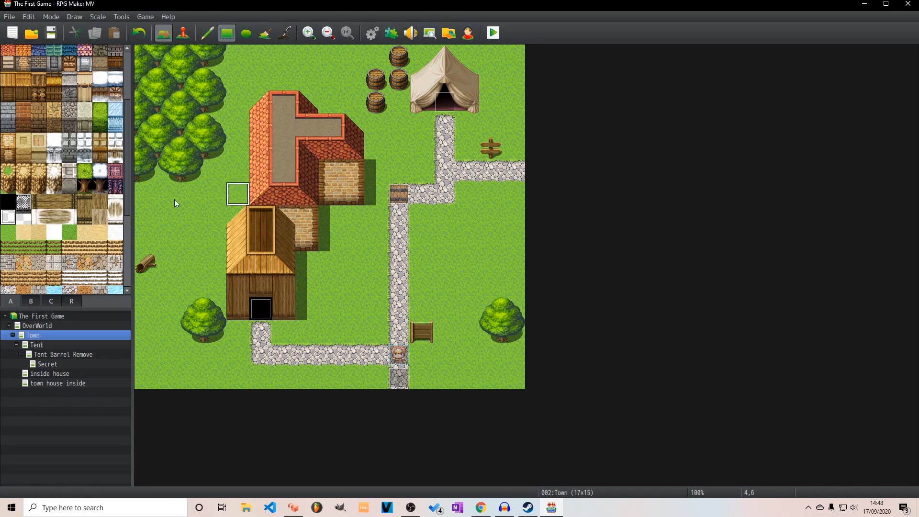
click(330, 194)
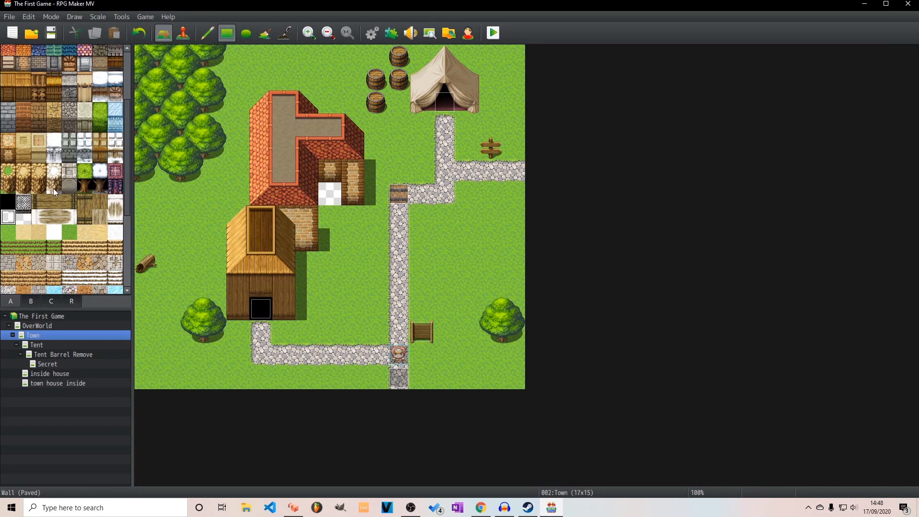
click(8, 201)
click(315, 192)
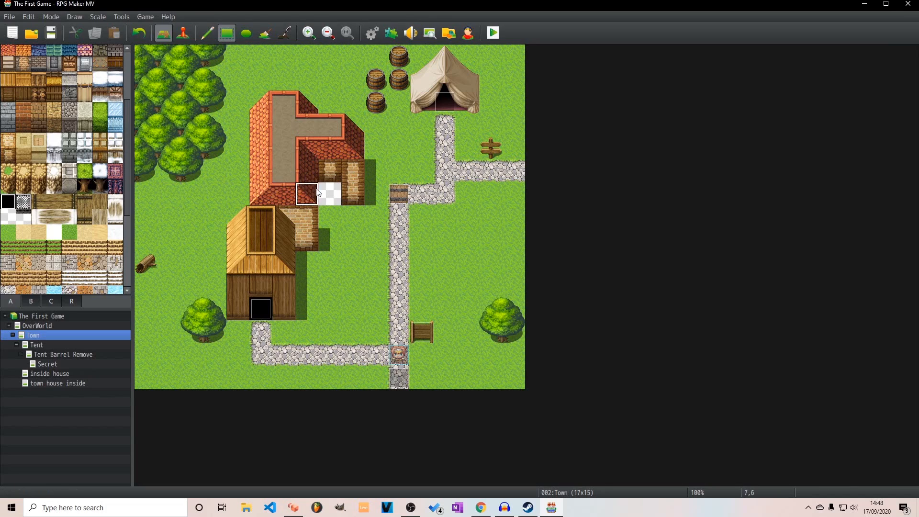
click(330, 193)
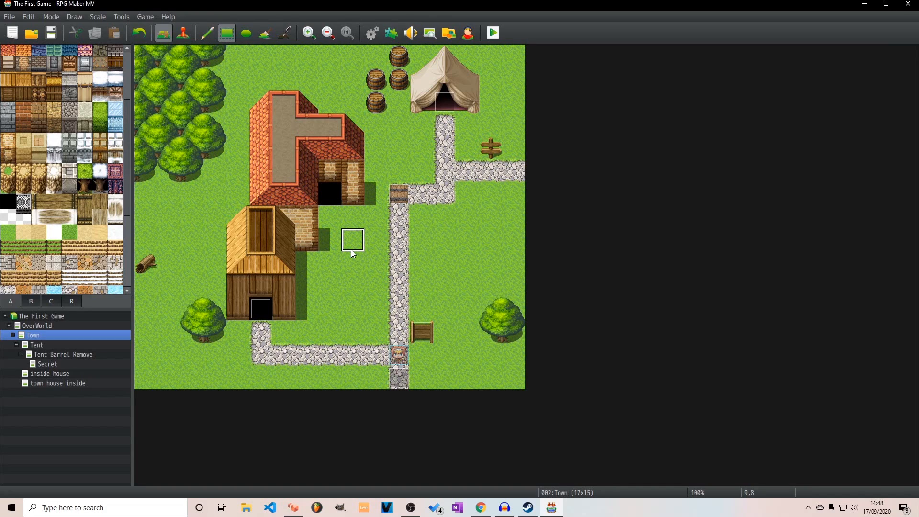
Restore the brick wall of the red-roofed house over the black doorway tile
scroll(25, 191, up, 3)
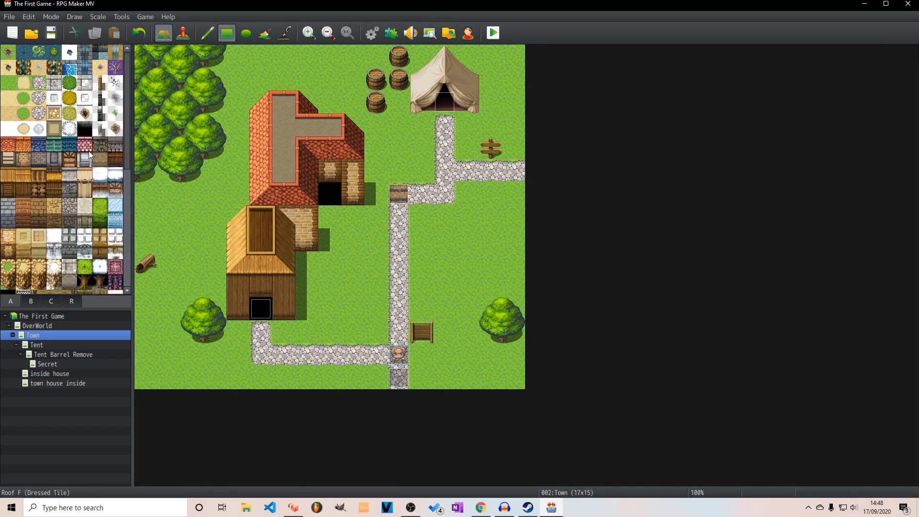
drag(319, 169, 344, 177)
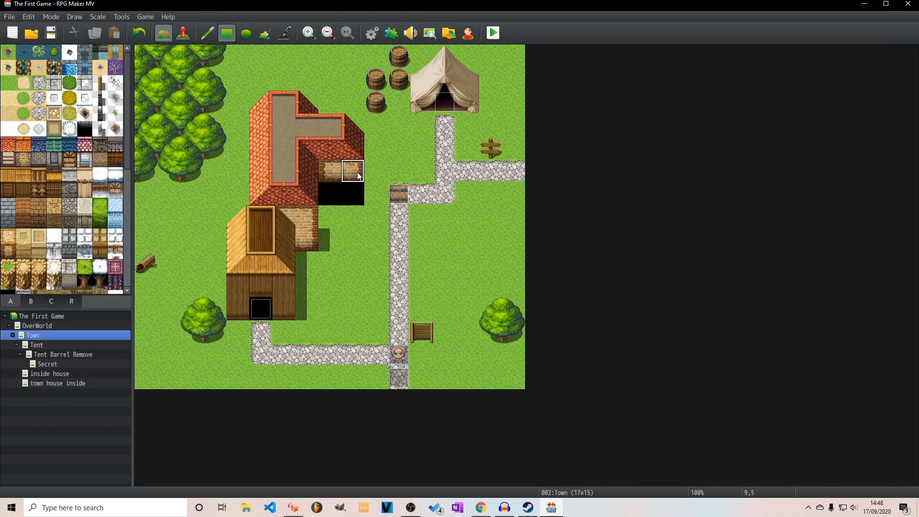
click(355, 192)
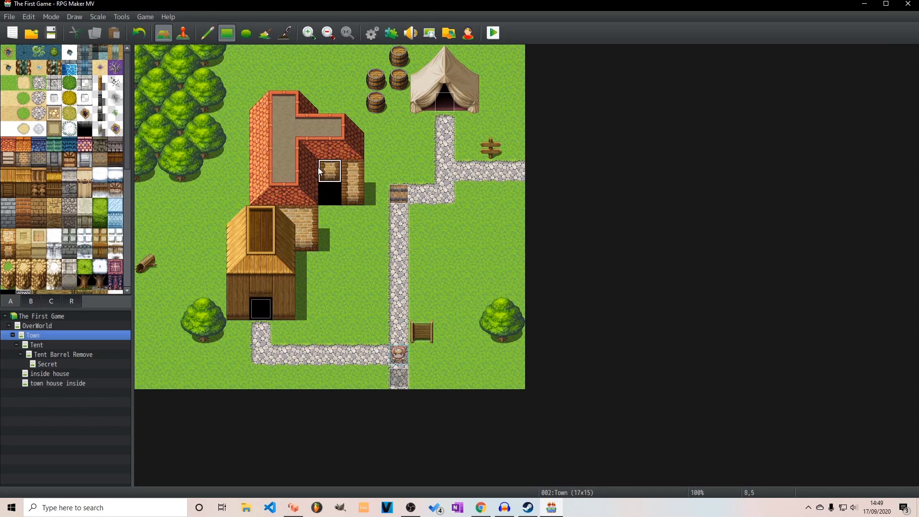
click(347, 171)
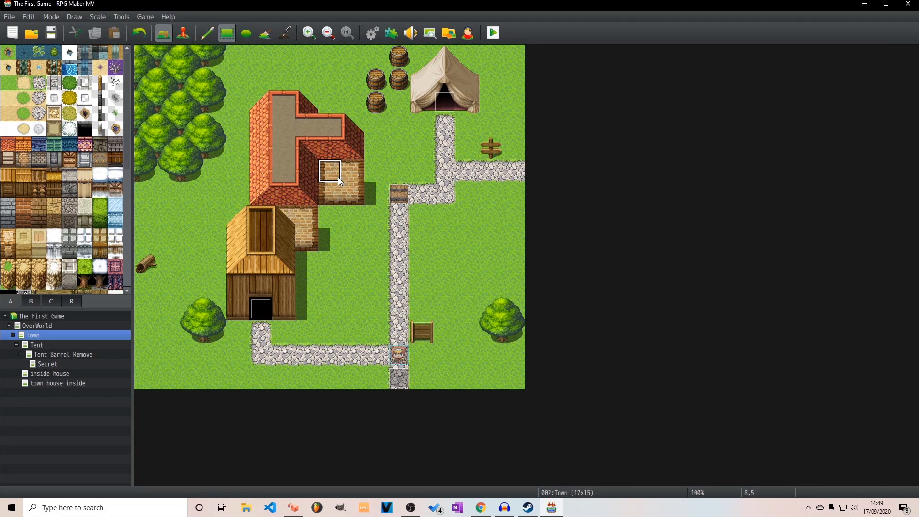
Paint a black doorway tile in the brick wall at 8,6 and move the house's door event onto it
scroll(27, 215, down, 2)
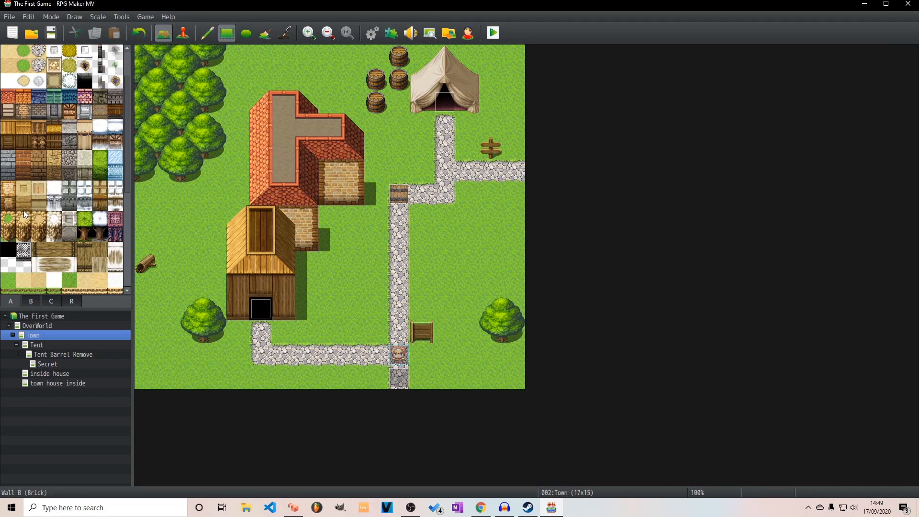
click(8, 249)
click(332, 194)
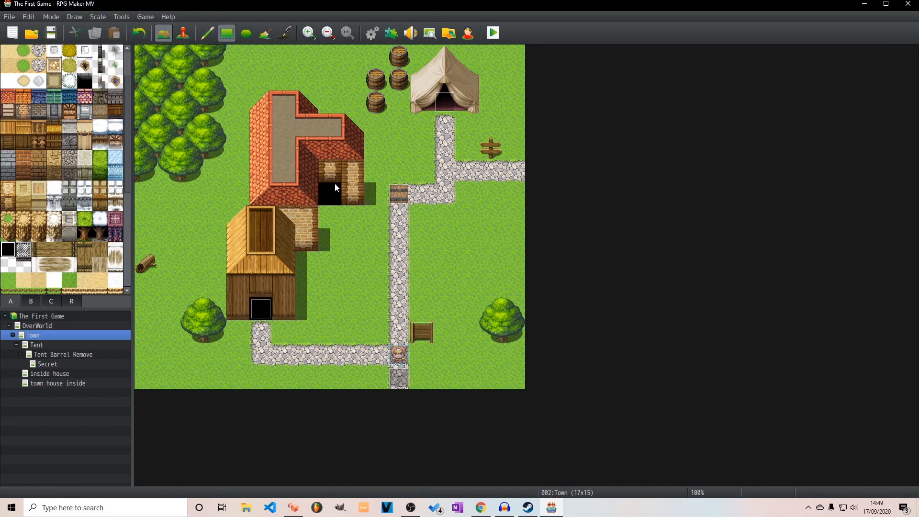
click(358, 193)
right_click(352, 188)
click(183, 33)
drag(404, 194, 335, 195)
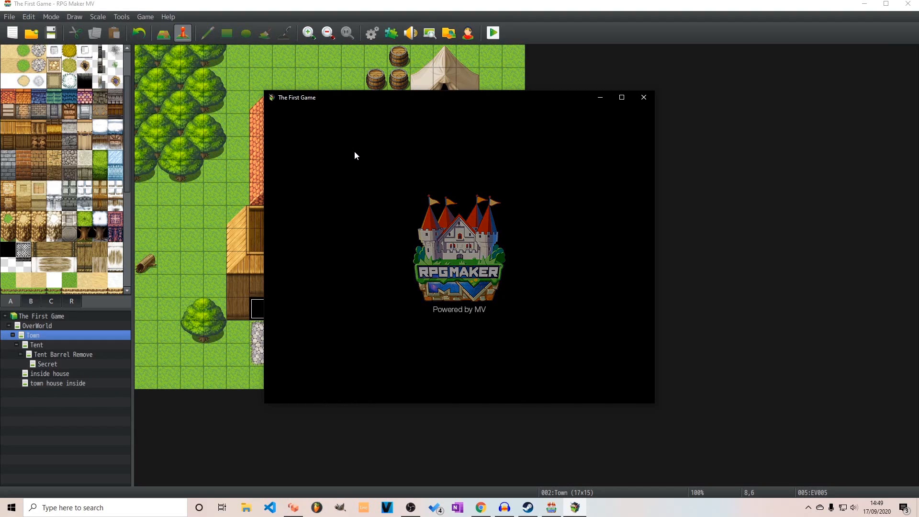
Playtest a new game by walking the party into the red-roofed house through its door, and close the playtest
key(Return)
key(Up)
key(Left)
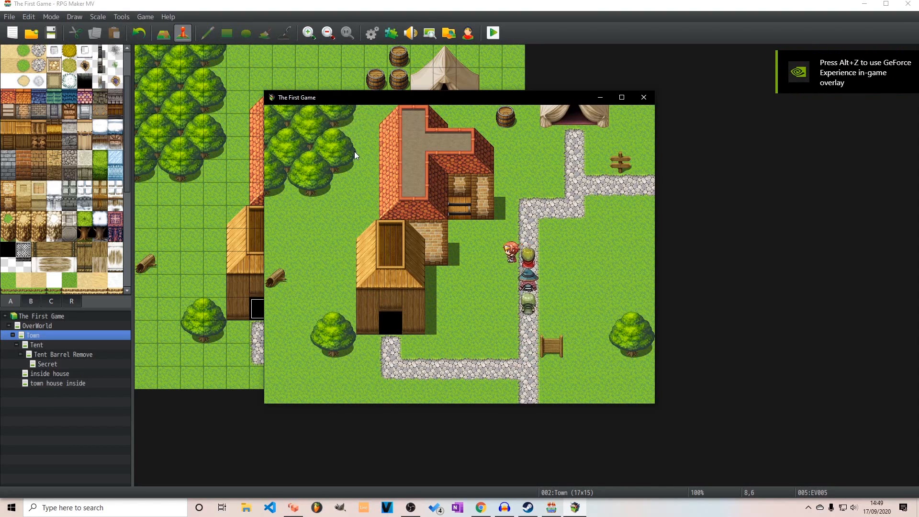
key(Up)
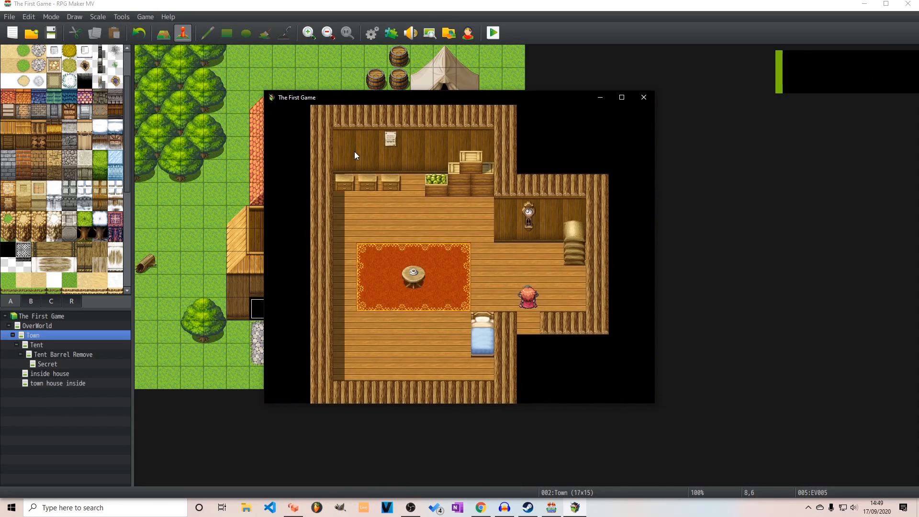
click(644, 97)
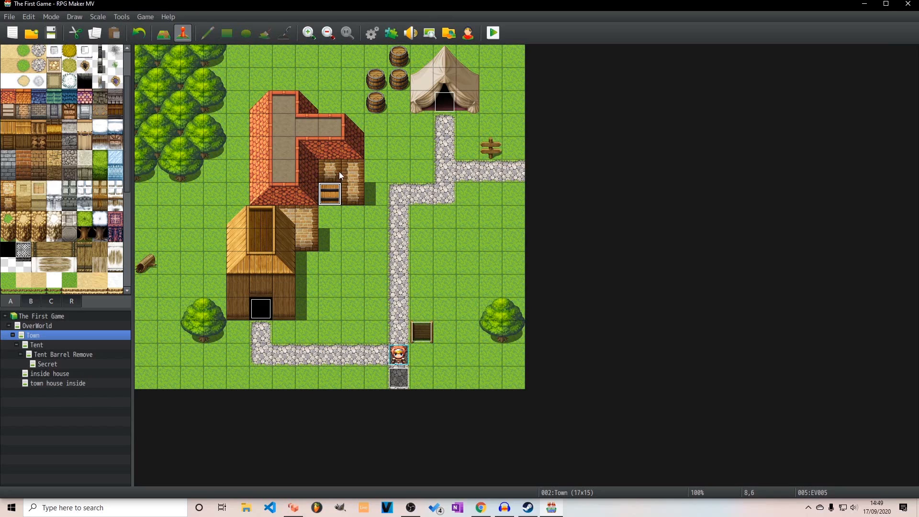
Create an event on the signpost at 15,4 that shows the text "This way right to the Big Town Area!"
click(166, 33)
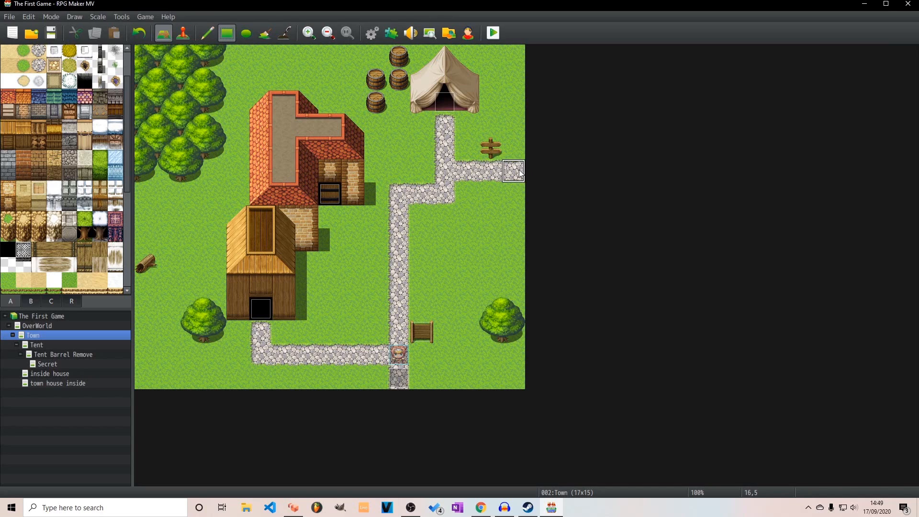
click(186, 35)
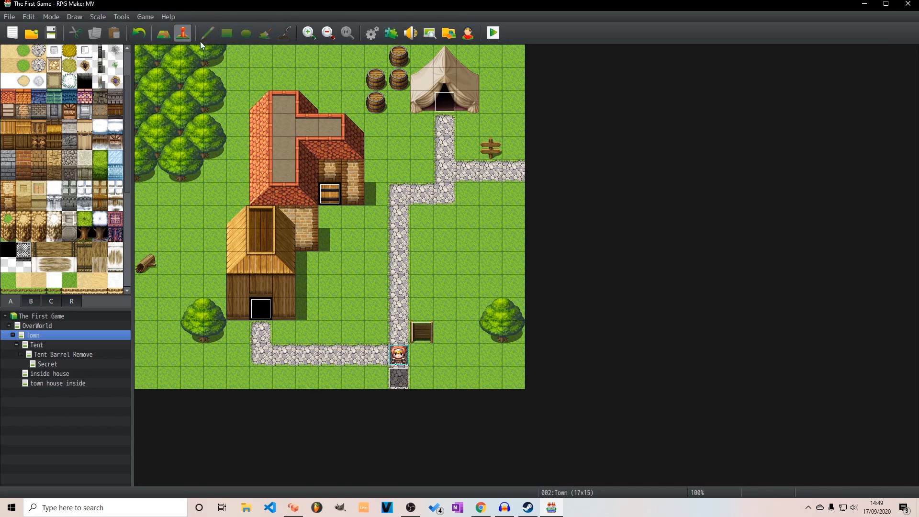
double_click(490, 146)
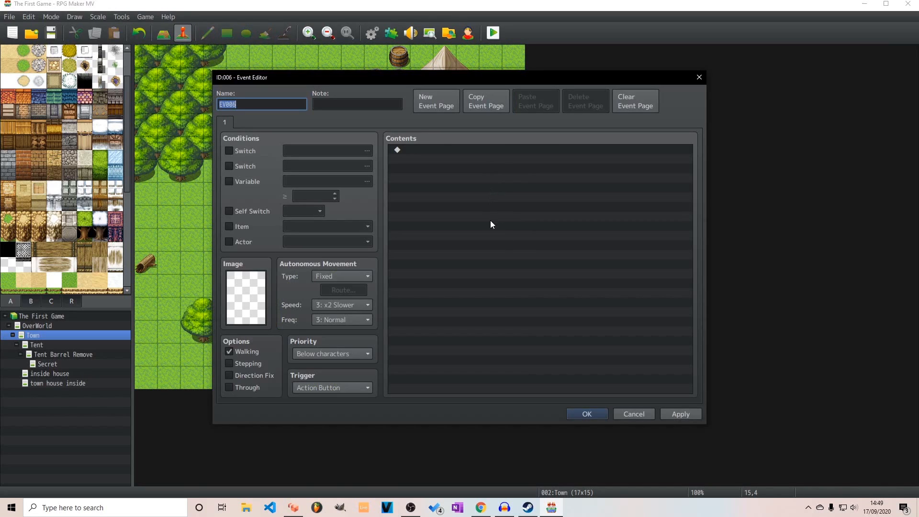
double_click(461, 149)
click(458, 152)
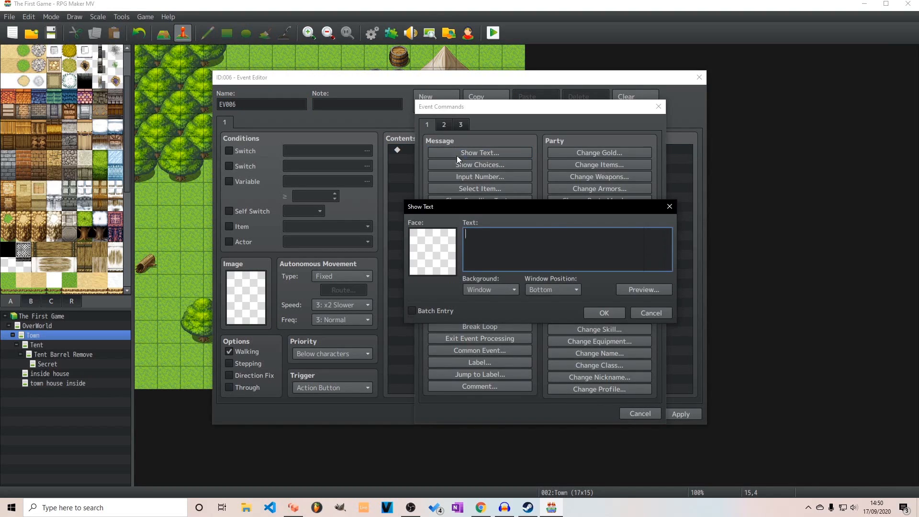
text(This way right the the Big Town)
key(BackSpace)
key(BackSpace)
text(own Area!)
click(617, 316)
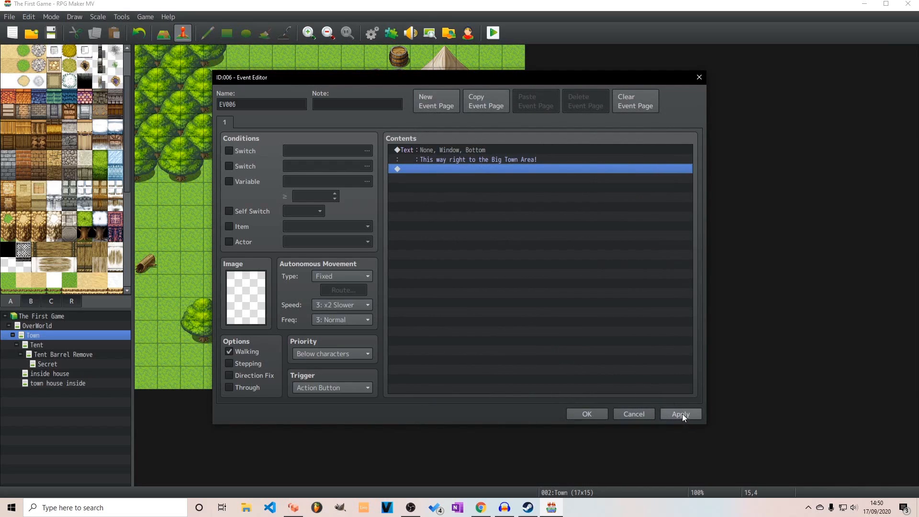
Set the signpost event's priority to Same as characters and save the event
click(343, 353)
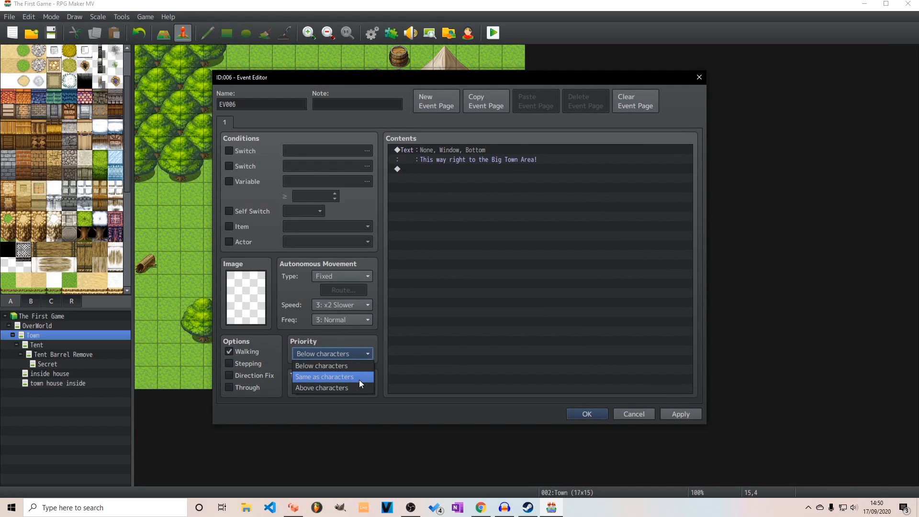
click(360, 379)
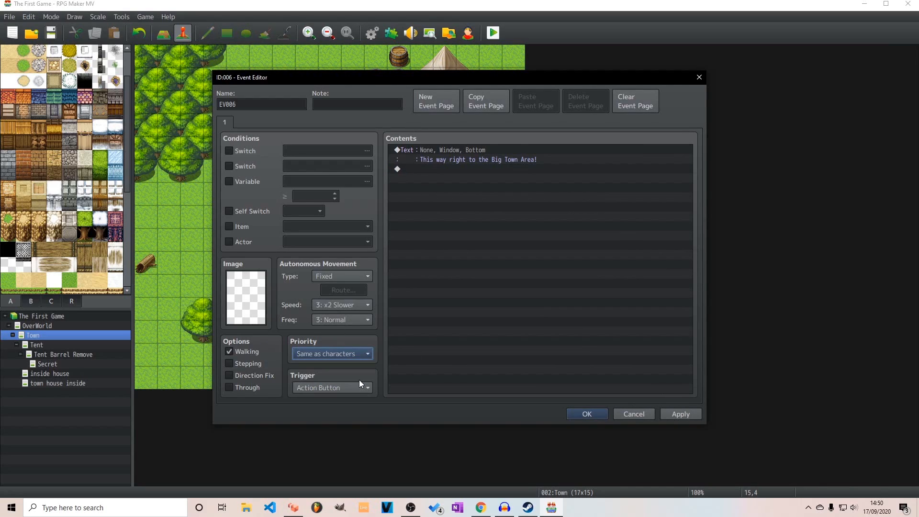
click(680, 413)
click(592, 412)
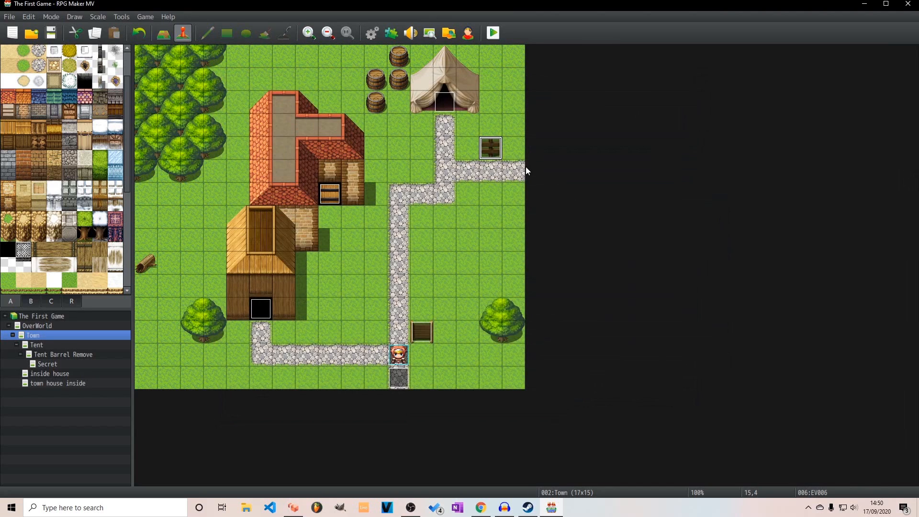
Create a new map named Big Town under Town, choosing its tileset and setting its size to 20 by 20 tiles
click(524, 166)
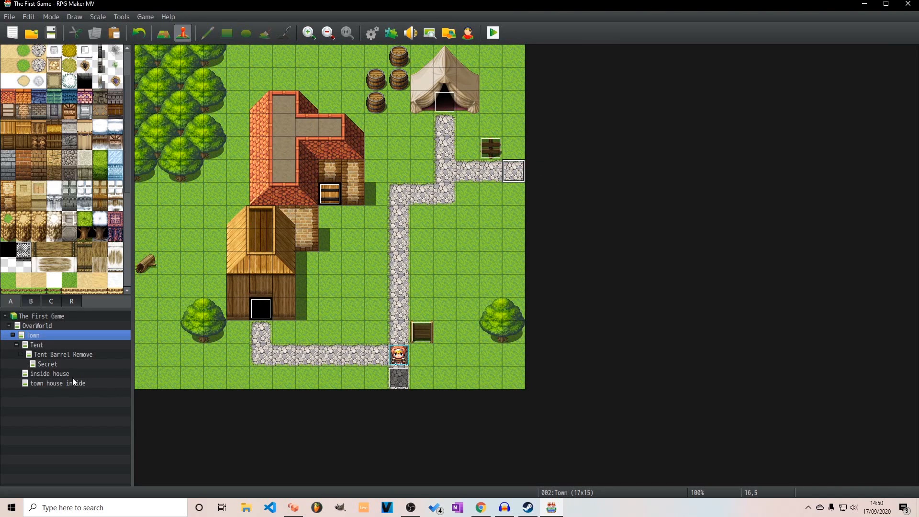
right_click(37, 335)
click(96, 353)
text(Big TRown)
key(BackSpace)
click(314, 165)
click(320, 186)
double_click(383, 165)
text(20)
key(Tab)
text(20)
click(587, 389)
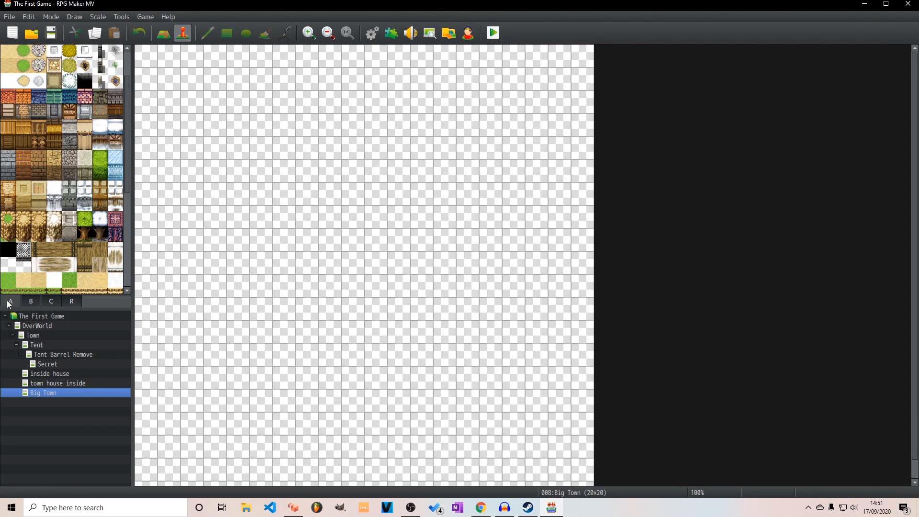
Sample the grass tile from the Town map and flood-fill the whole Big Town map with it
click(33, 336)
click(163, 33)
right_click(190, 216)
click(44, 393)
click(265, 33)
click(176, 202)
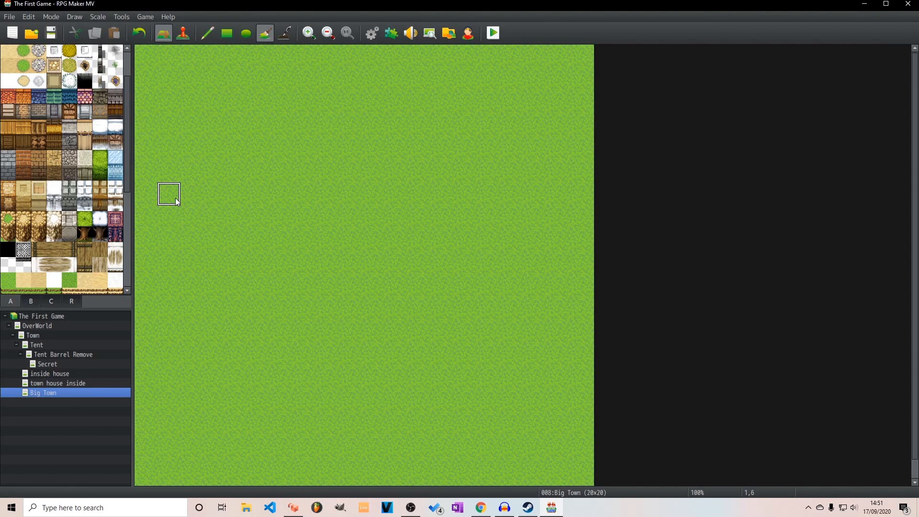
click(34, 336)
click(283, 33)
click(255, 109)
click(44, 393)
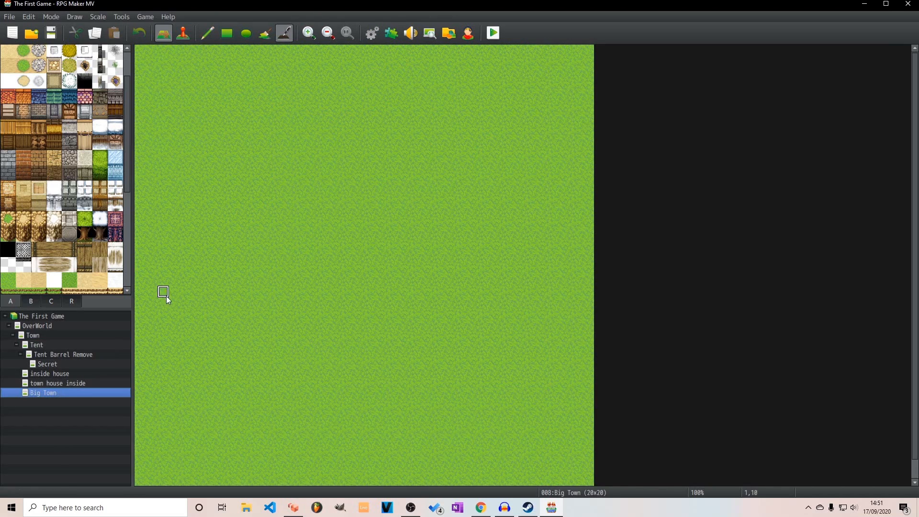
Paint a two-tile-high grass-topped dirt cliff across the full width of Big Town, one row below its upper edge
click(227, 33)
scroll(73, 155, down, 3)
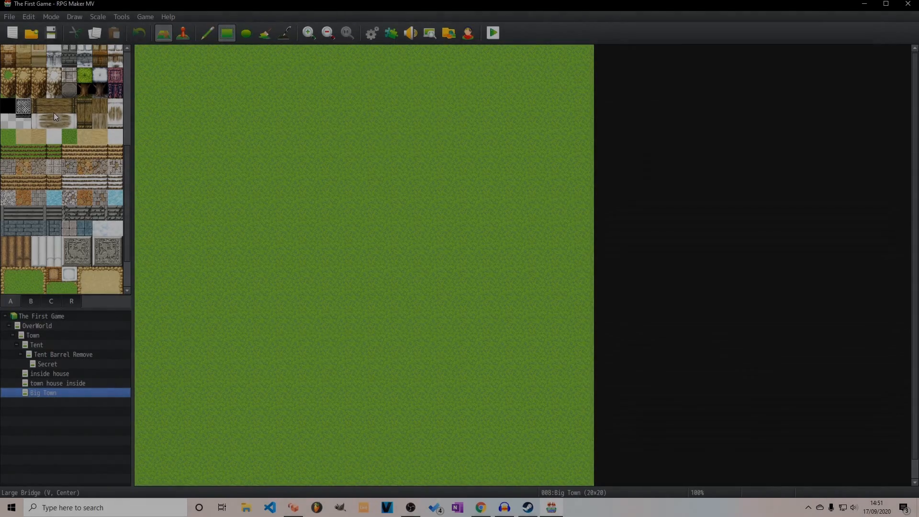
scroll(53, 113, up, 3)
scroll(56, 113, up, 2)
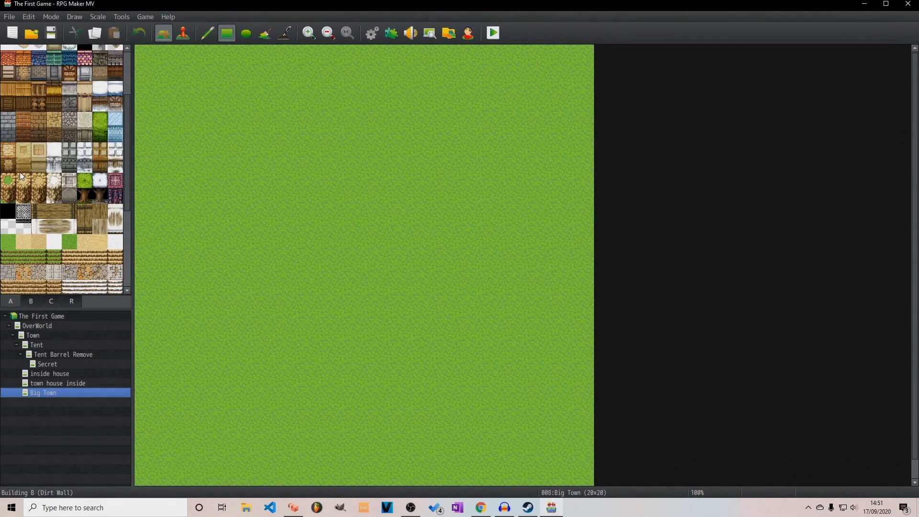
click(8, 180)
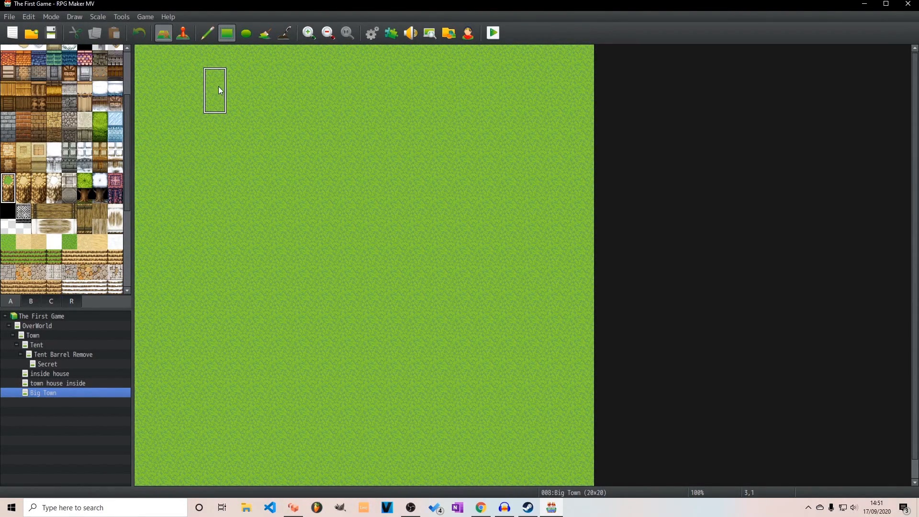
drag(150, 79, 245, 111)
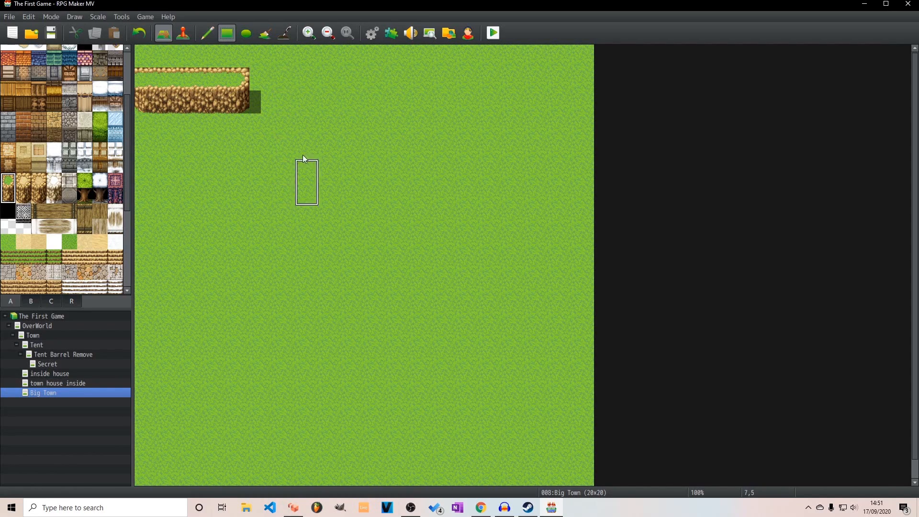
mouse_move(266, 88)
mouse_down()
mouse_move(310, 98)
mouse_move(584, 111)
mouse_up()
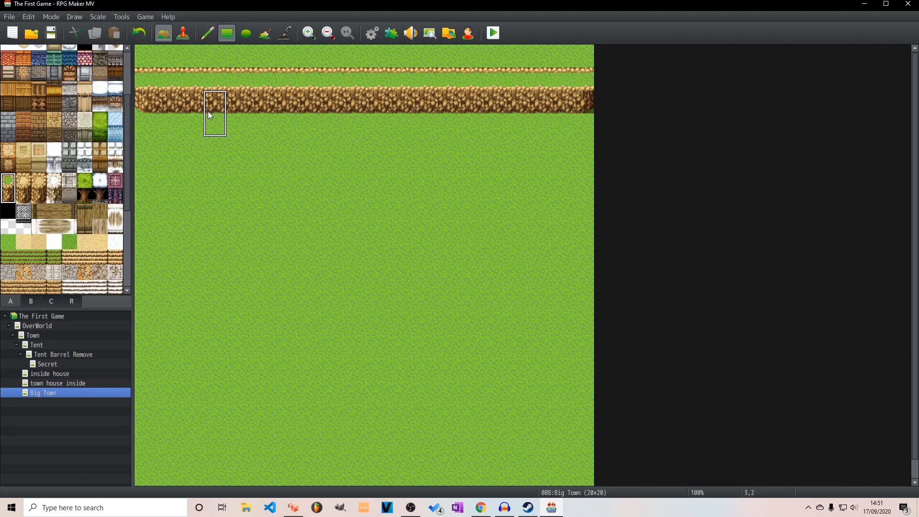
Fill Big Town's uppermost row with the cliff's grass-top tile so the ground above the first cliff is continuous
right_click(171, 78)
drag(146, 58, 498, 63)
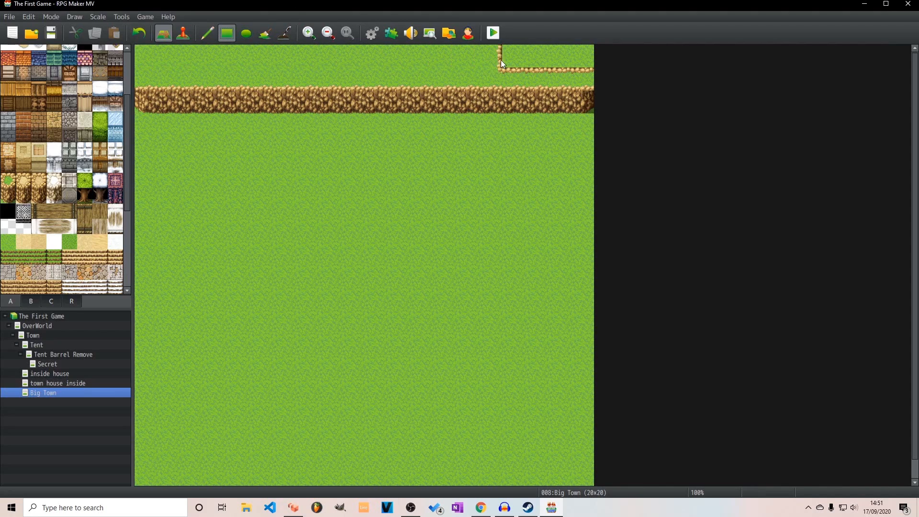
click(567, 56)
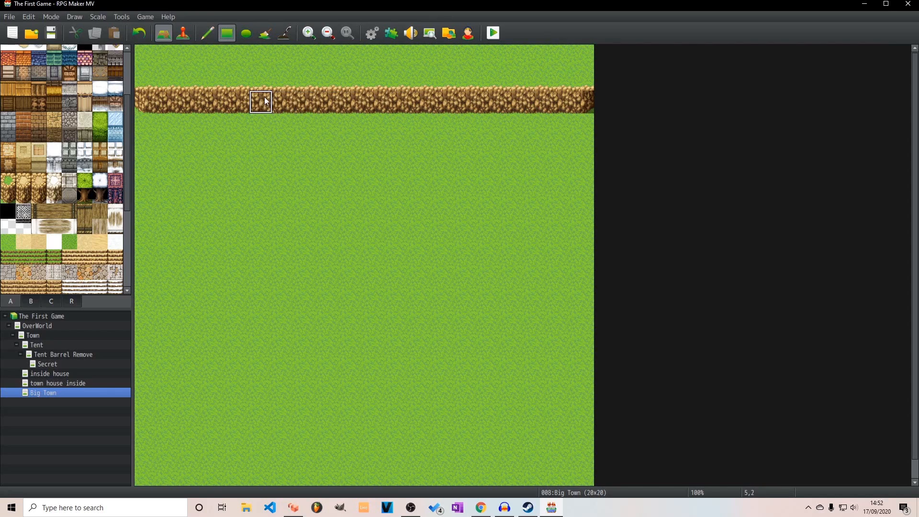
Paint a second full-width dirt cliff below the first, with a two-tile-deep grass terrace between them
click(7, 195)
mouse_move(147, 149)
mouse_down()
mouse_move(184, 170)
mouse_move(587, 179)
mouse_up()
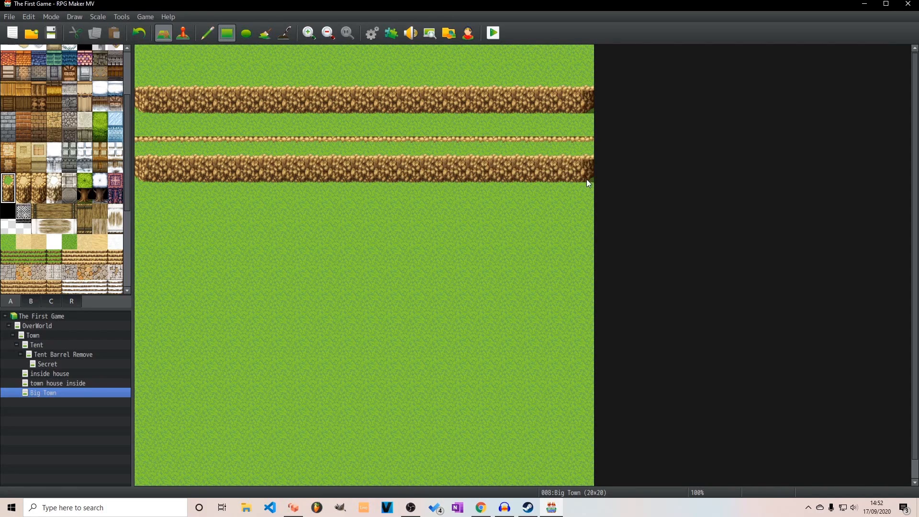
right_click(535, 150)
drag(581, 131, 254, 134)
drag(152, 133, 144, 134)
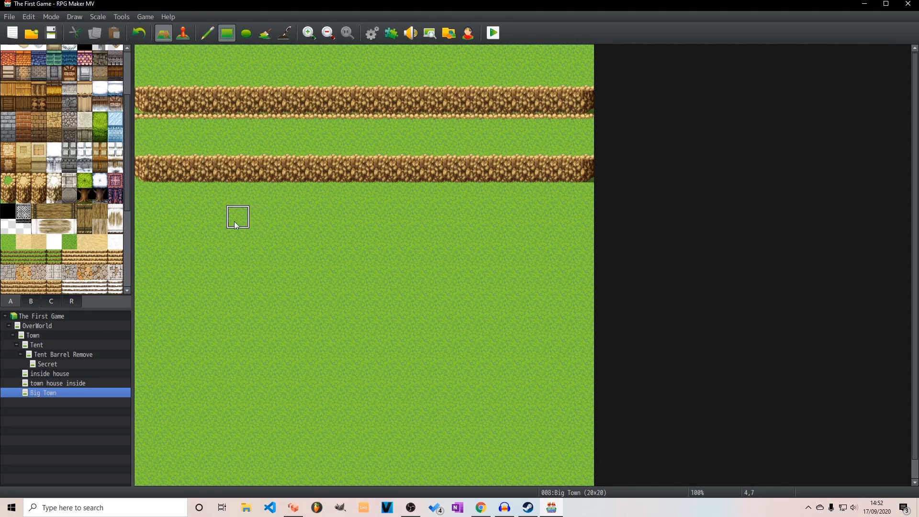
Paint a third full-width grass terrace, two tiles deep, directly below the second cliff
drag(8, 181, 9, 196)
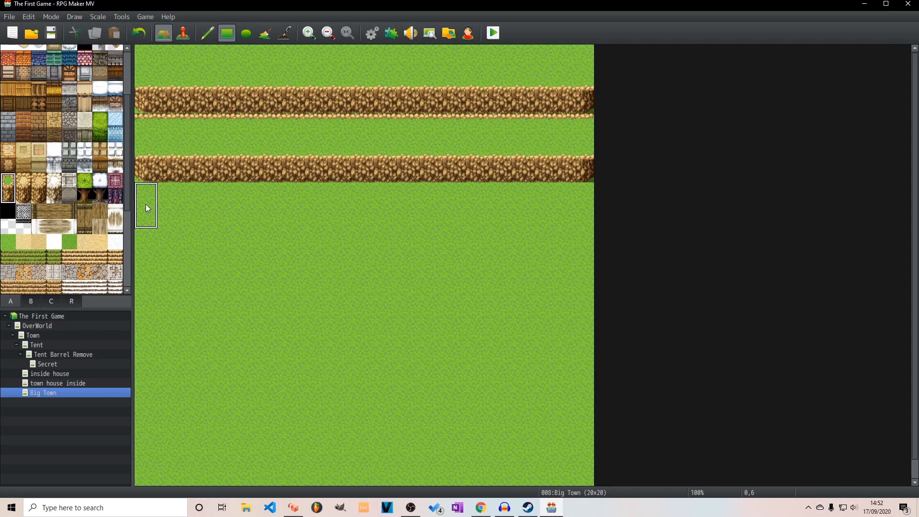
drag(145, 206, 591, 223)
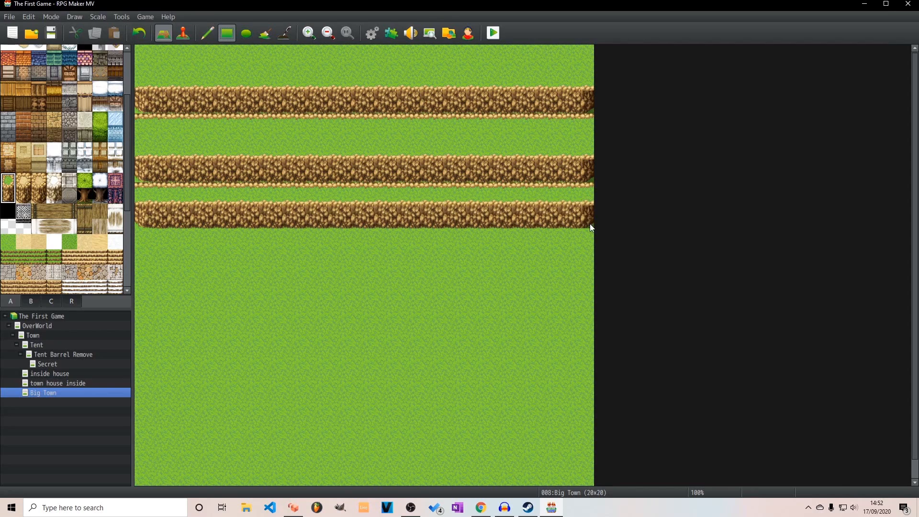
right_click(165, 195)
drag(162, 216, 589, 221)
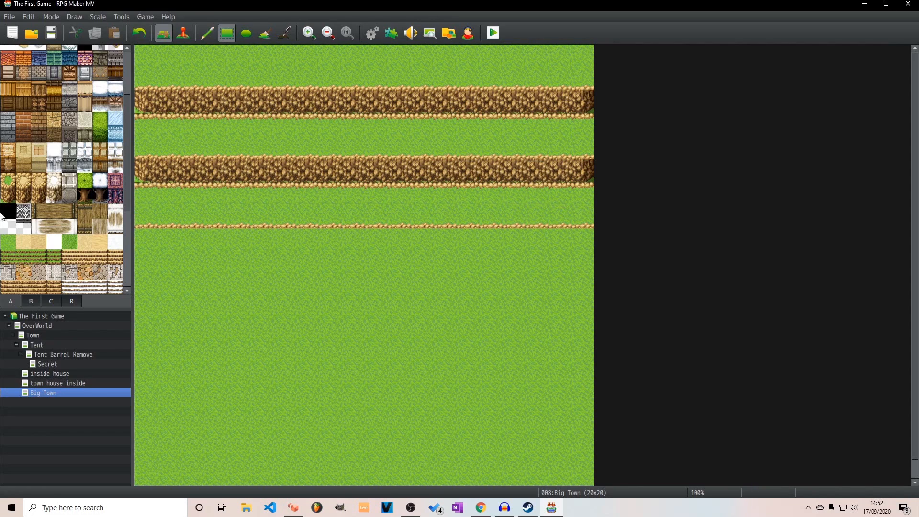
Paint a three-tile-high dirt cliff wall across the full map width below the third terrace
click(8, 196)
drag(137, 239, 570, 256)
drag(589, 269, 587, 278)
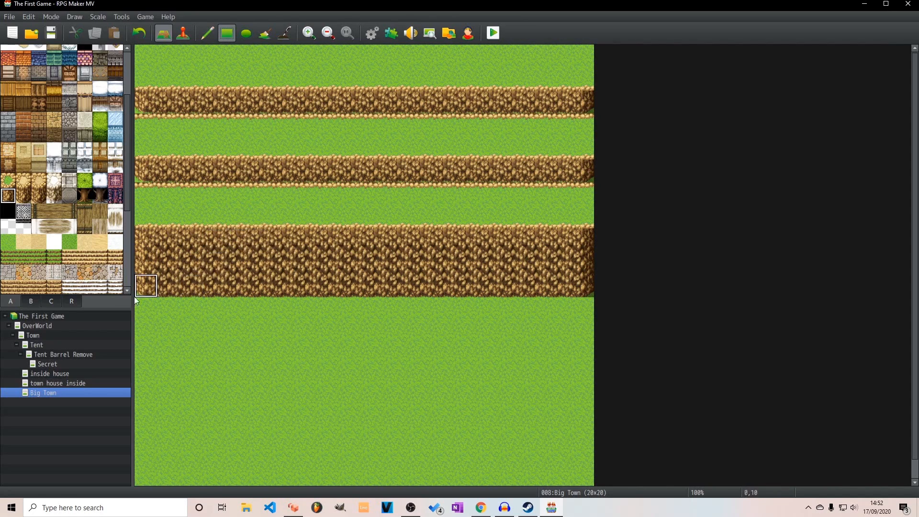
Paint a three-tile-wide dirt staircase through all the cliffs, from row 11 up to row 1, starting at column 9
scroll(69, 274, down, 2)
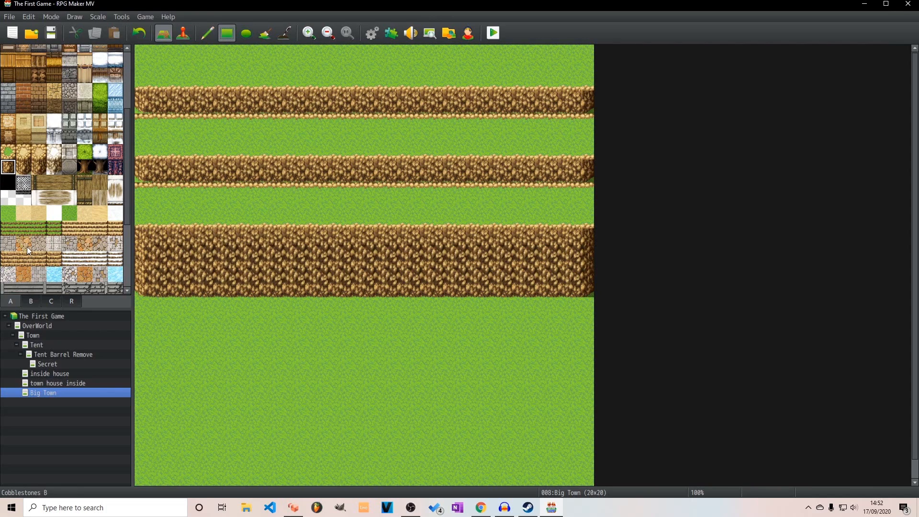
drag(10, 259, 33, 259)
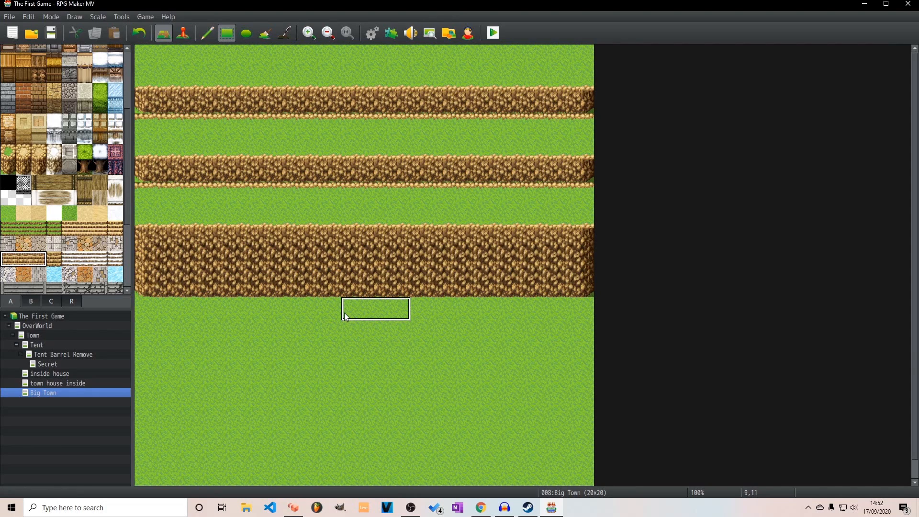
mouse_move(344, 313)
mouse_down()
mouse_move(350, 289)
mouse_move(401, 271)
mouse_move(418, 241)
mouse_move(400, 210)
mouse_move(409, 79)
mouse_up()
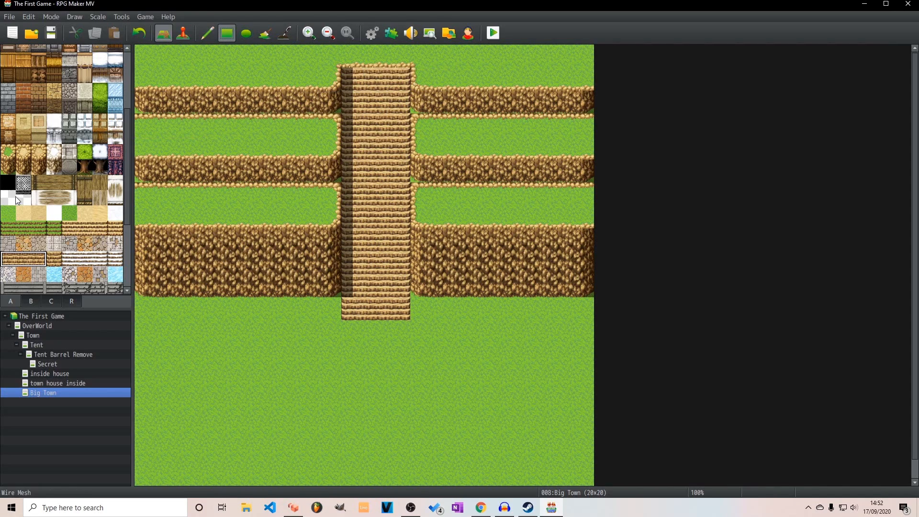
Pave a three-tile-wide path with the first three stone floor tiles above the stairs and five rows down from their foot
drag(5, 246, 42, 244)
click(358, 59)
drag(401, 333, 407, 429)
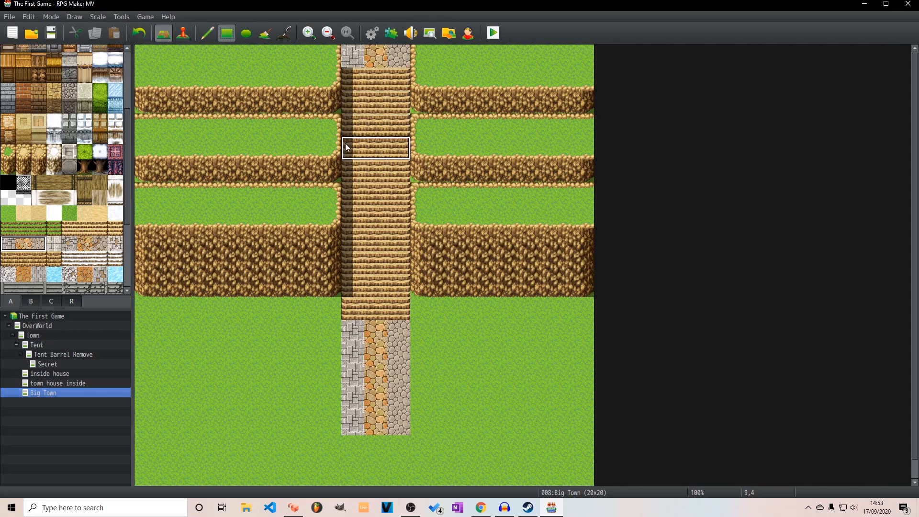
click(352, 312)
right_click(331, 295)
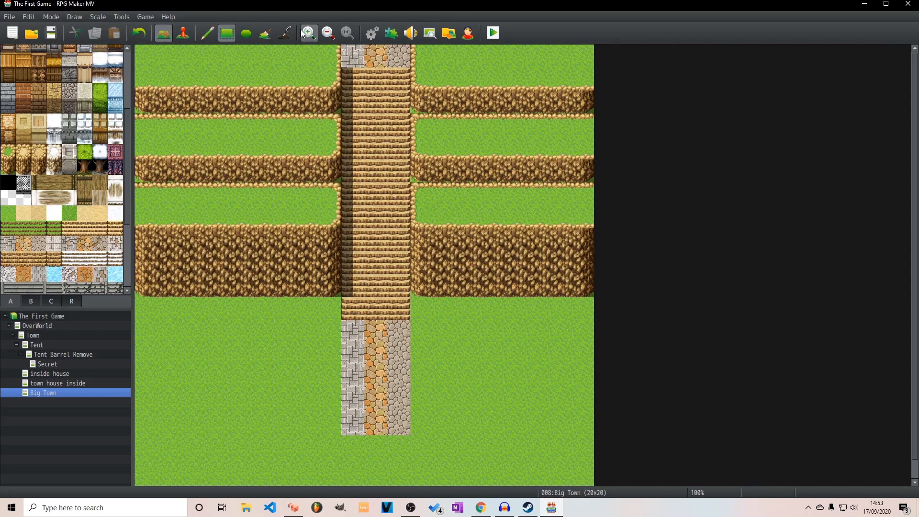
Widen the staircase shadow with the Shadow Pen to one and a half tiles in the lower section and one tile in the middle
click(285, 33)
drag(360, 283, 348, 185)
click(360, 179)
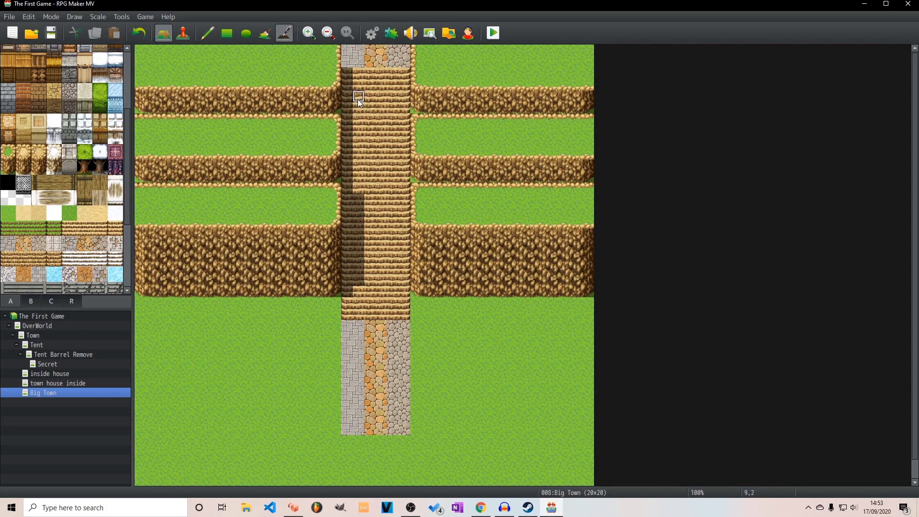
drag(372, 289, 369, 235)
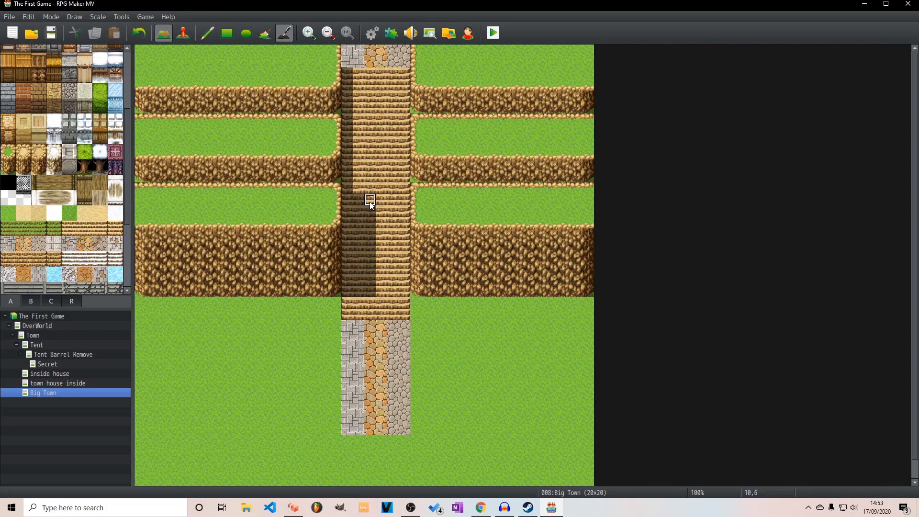
drag(358, 153, 359, 130)
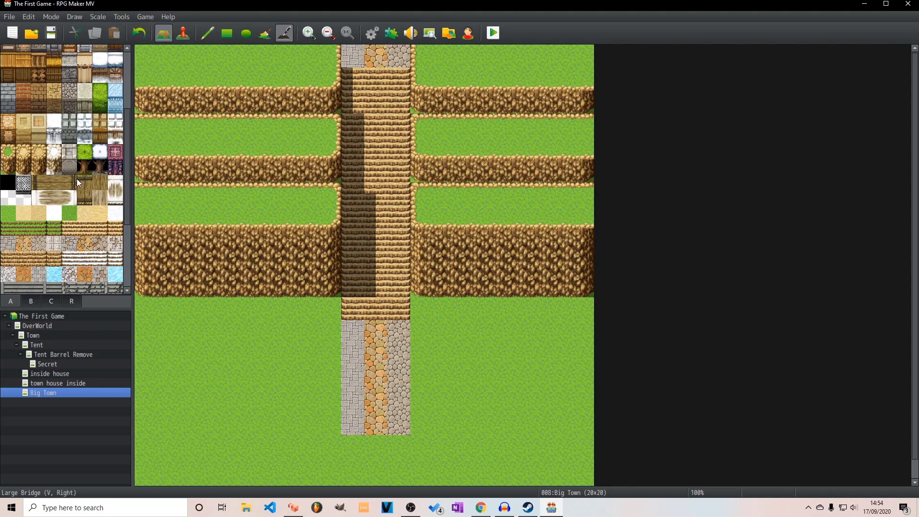
Extend the orange cobblestone path from below the stairs to the map's left edge and border the whole path with grey paving
scroll(81, 186, down, 3)
scroll(84, 189, down, 1)
click(23, 117)
click(224, 39)
drag(375, 441, 144, 447)
click(4, 121)
drag(330, 424, 147, 424)
mouse_move(147, 470)
mouse_down()
mouse_move(398, 469)
mouse_move(406, 336)
mouse_up()
click(397, 54)
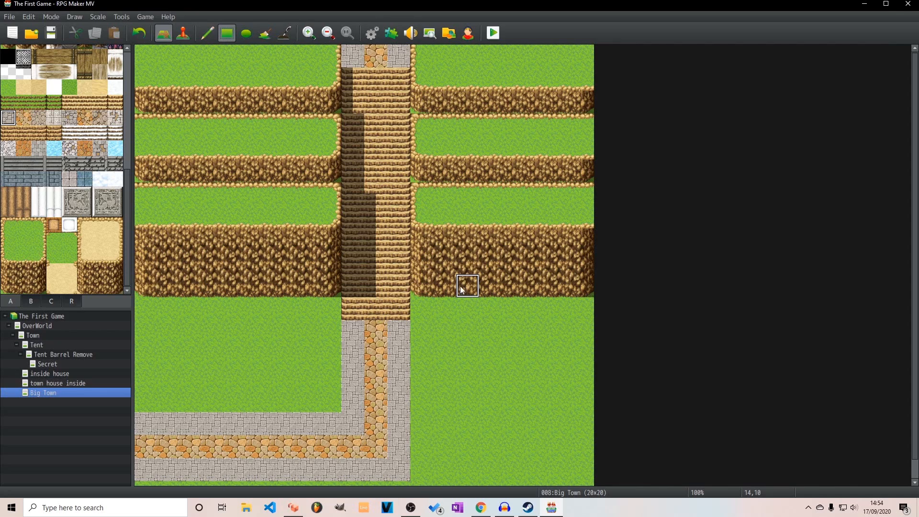
scroll(82, 218, up, 10)
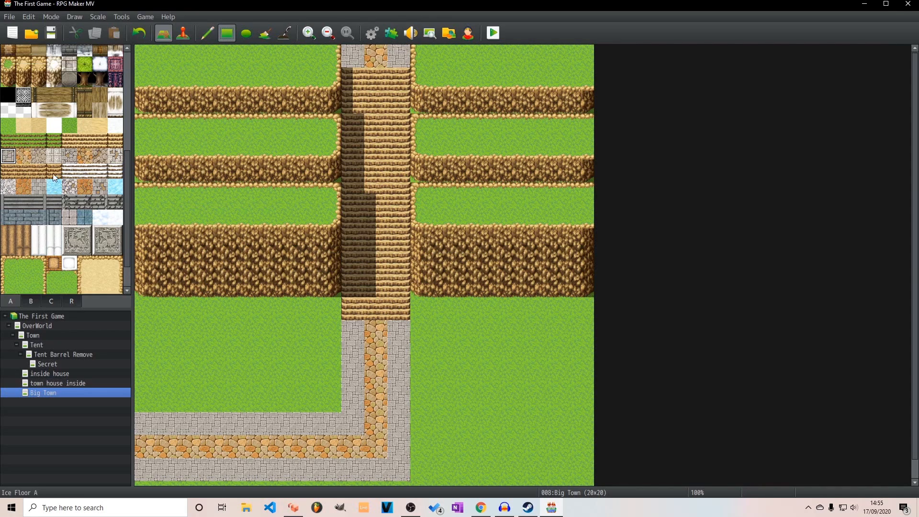
scroll(85, 228, down, 3)
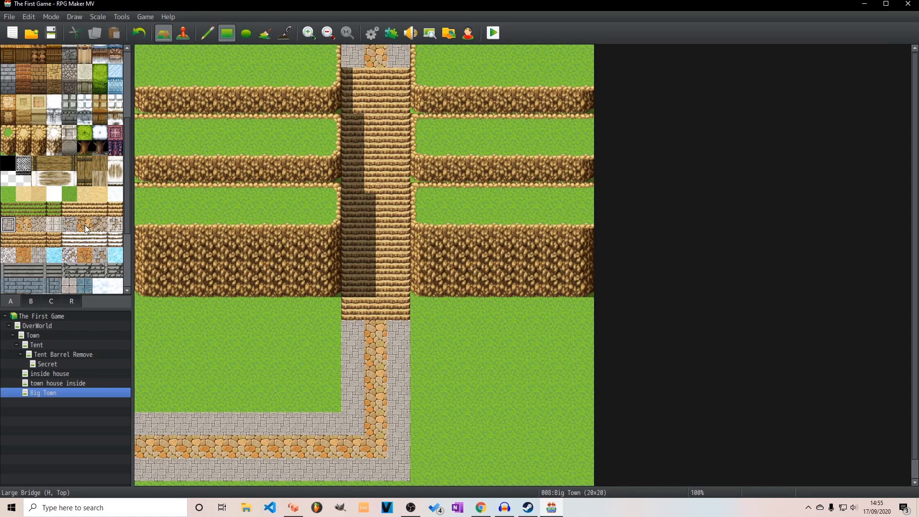
click(47, 300)
click(51, 301)
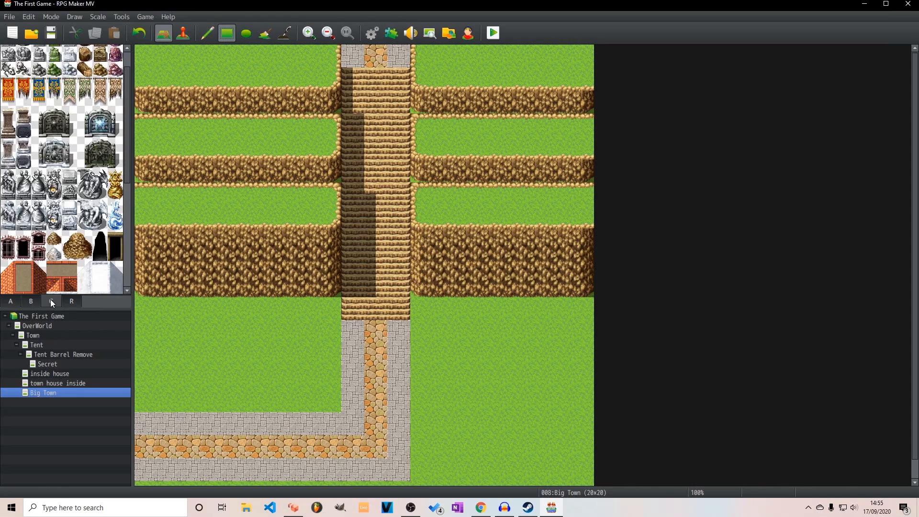
click(15, 300)
Place seven tall conifer trees on the lower grass, three left of the path and four right of it
click(24, 300)
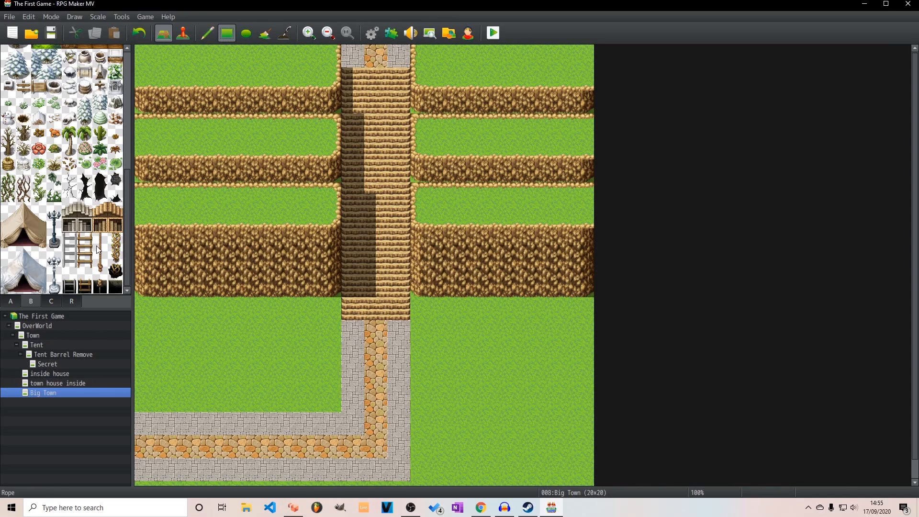
drag(127, 244, 131, 111)
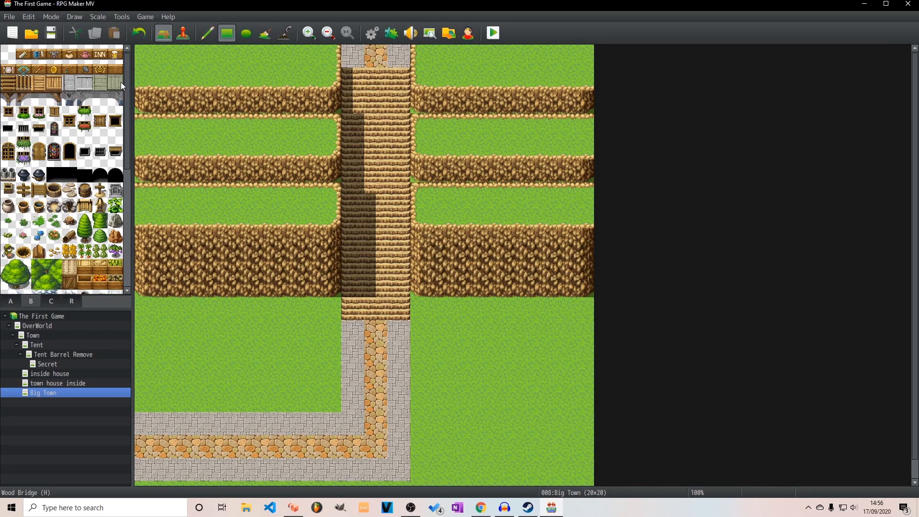
click(84, 228)
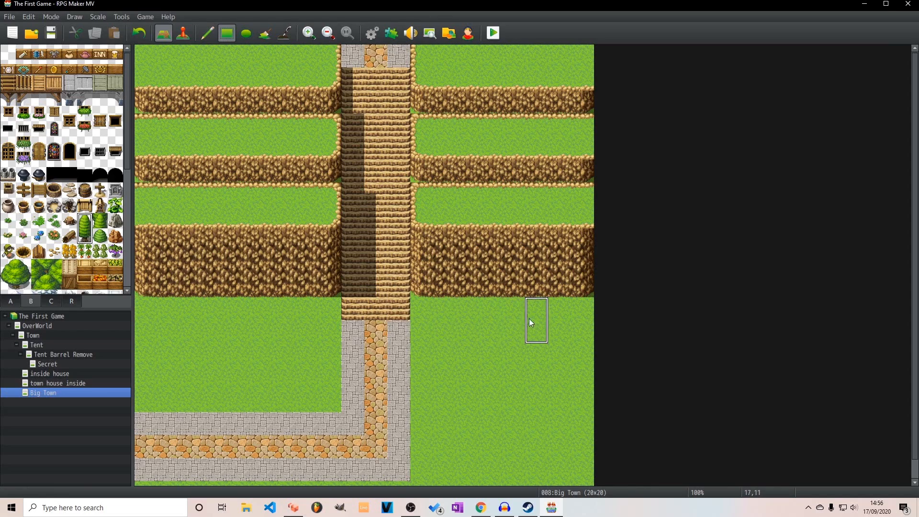
click(515, 333)
click(560, 378)
click(515, 424)
click(284, 309)
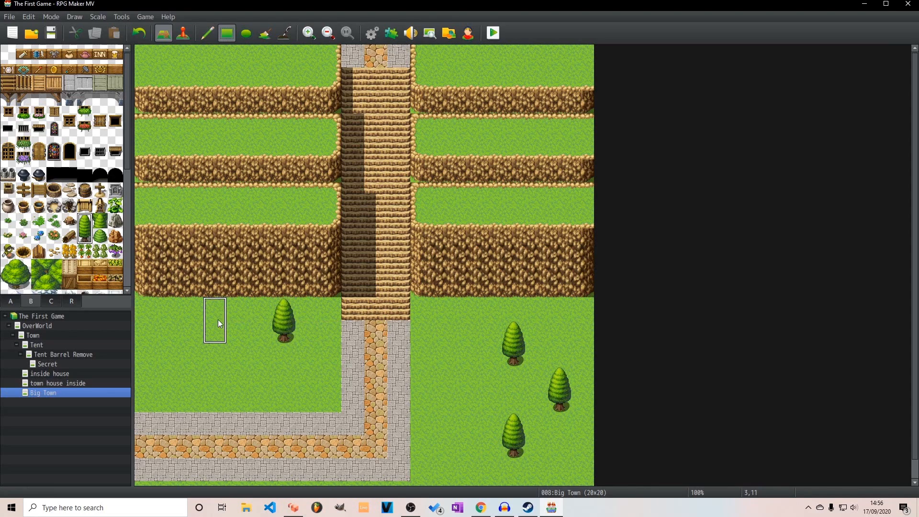
click(215, 286)
click(168, 355)
click(467, 297)
Place three round leafy trees: one on each side of the lower path and one at the left of the second cliff
click(16, 274)
click(459, 393)
click(246, 341)
click(180, 183)
Place a round bush on each side of the staircase, at the third terrace and at the foot of the stairs
scroll(63, 191, down, 3)
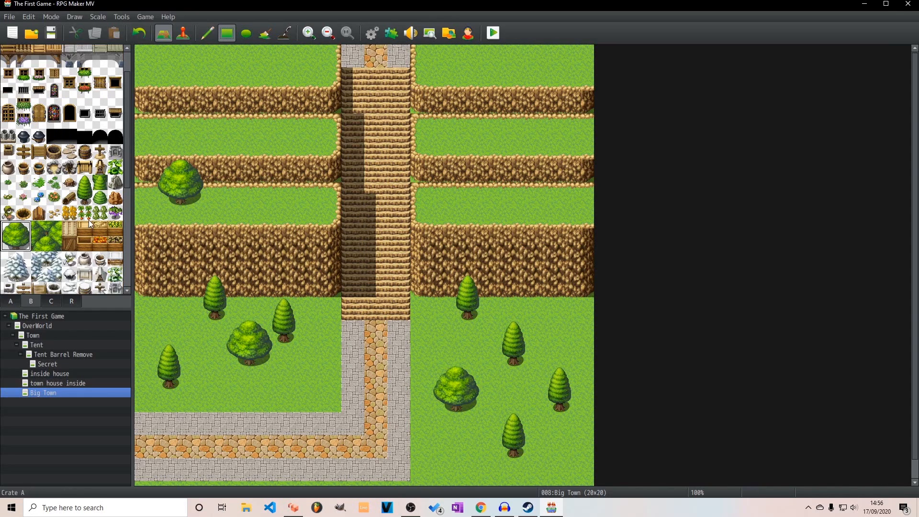
click(99, 169)
click(422, 194)
click(422, 217)
click(330, 193)
click(330, 217)
right_click(136, 90)
click(422, 217)
click(330, 217)
click(285, 32)
drag(359, 200, 360, 250)
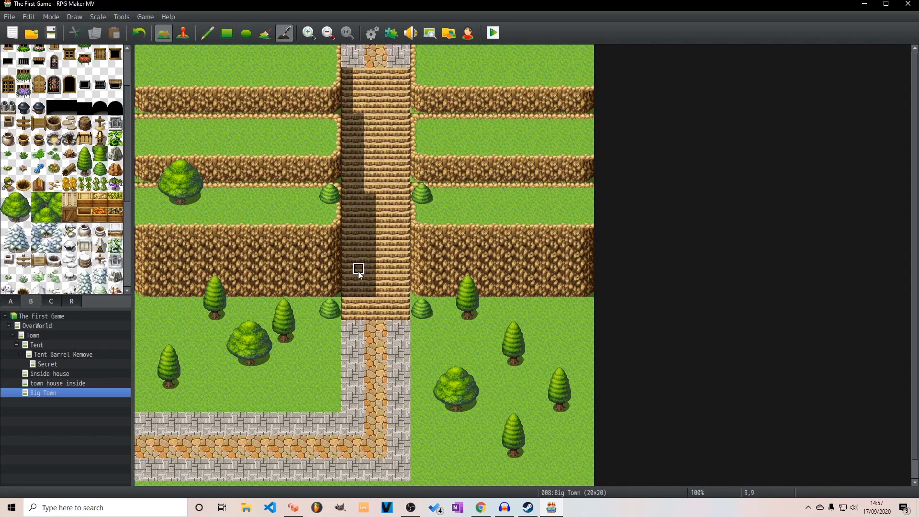
scroll(63, 201, down, 2)
click(39, 203)
click(227, 33)
click(422, 332)
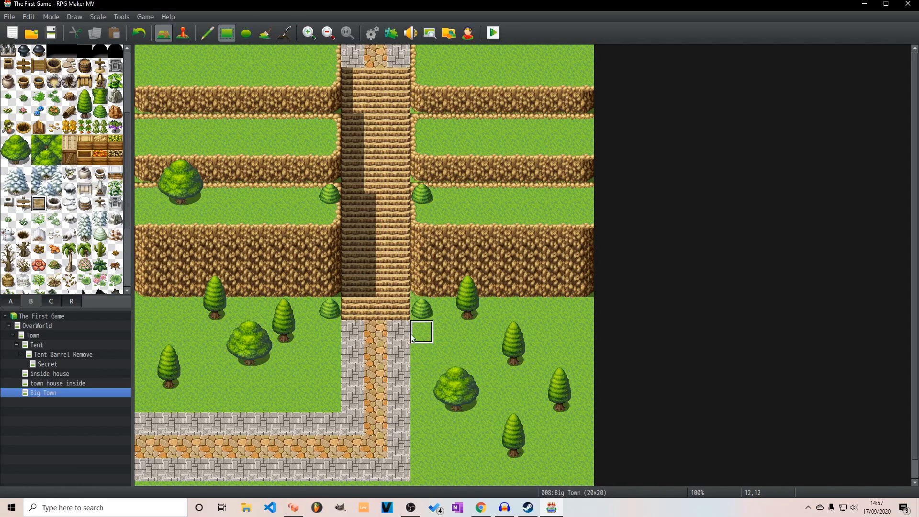
scroll(53, 158, up, 5)
click(8, 52)
click(423, 335)
scroll(51, 173, down, 8)
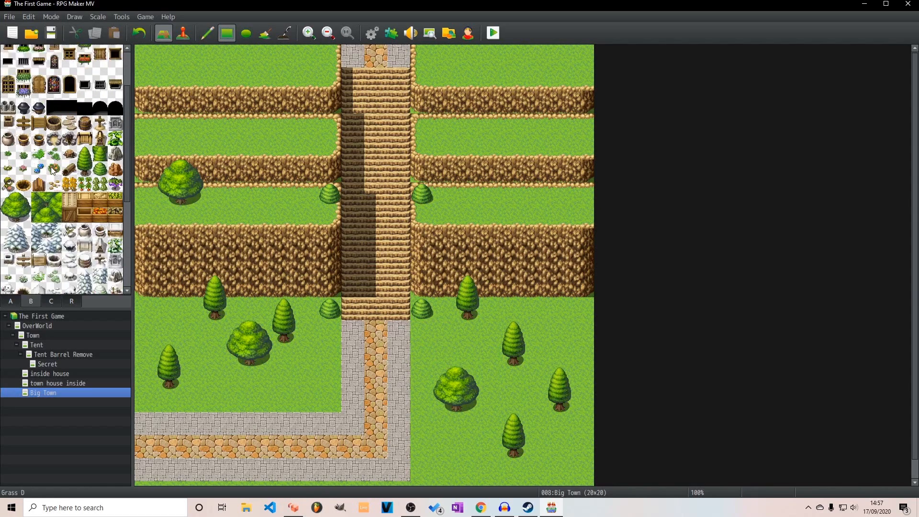
scroll(43, 149, up, 8)
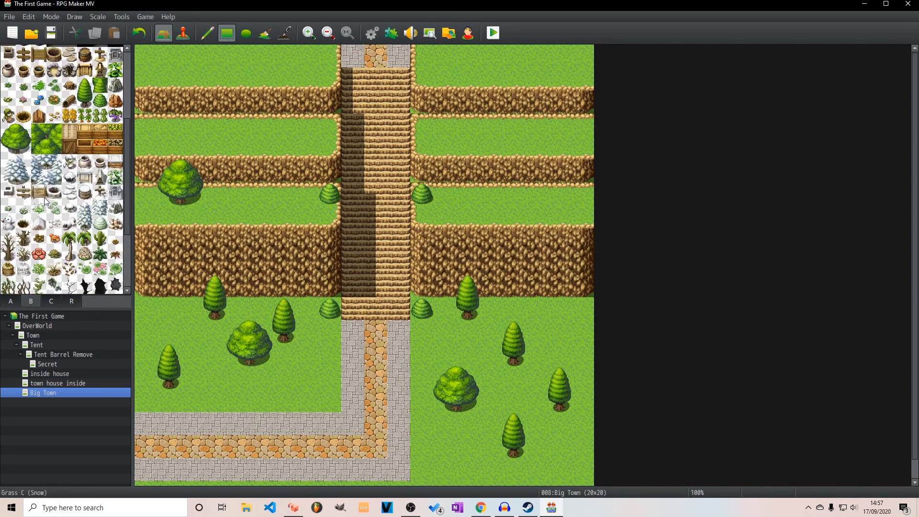
Place one grey rock on the lower left grass and another on the lower right grass among the trees
click(116, 221)
click(169, 309)
click(560, 332)
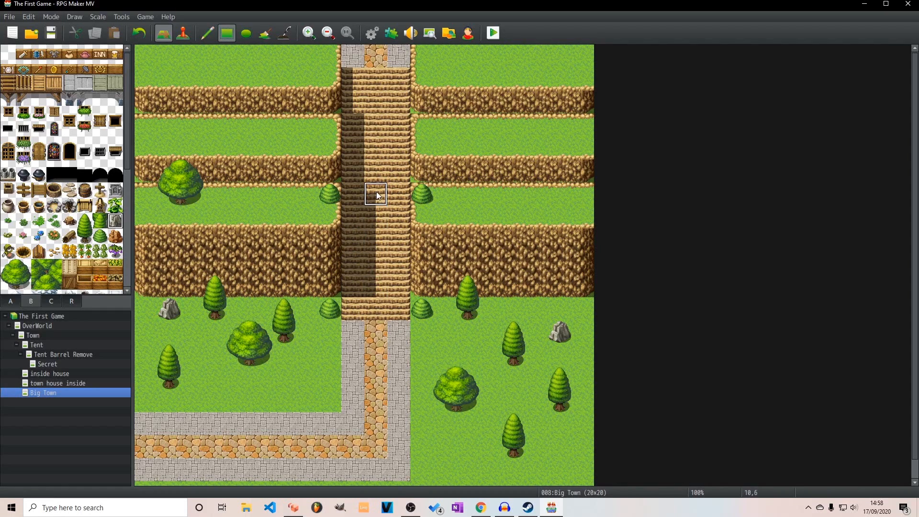
Open the Town map in event mode and create a new event on the path tile at 12,6
click(65, 336)
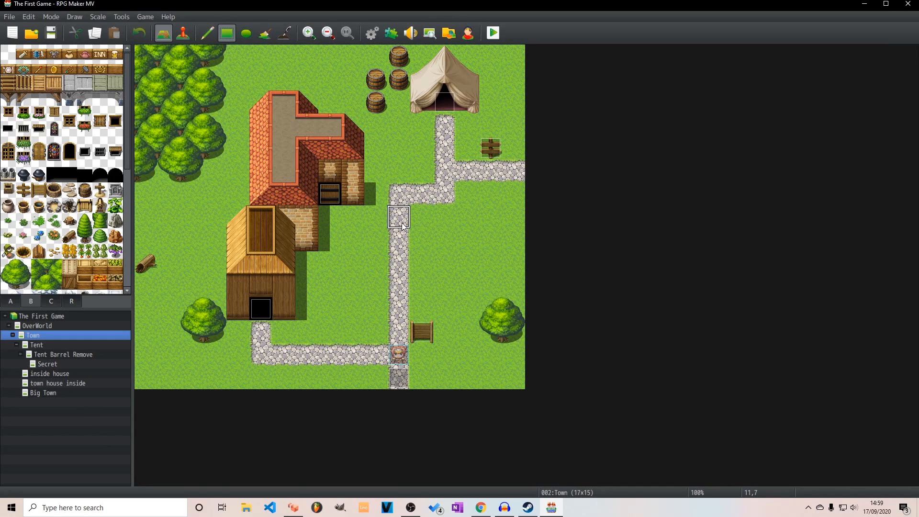
click(422, 196)
click(183, 32)
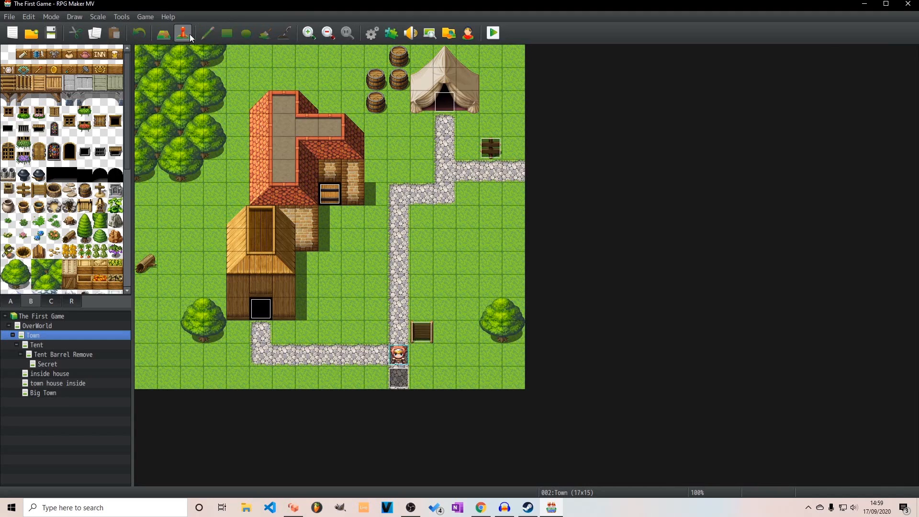
double_click(430, 205)
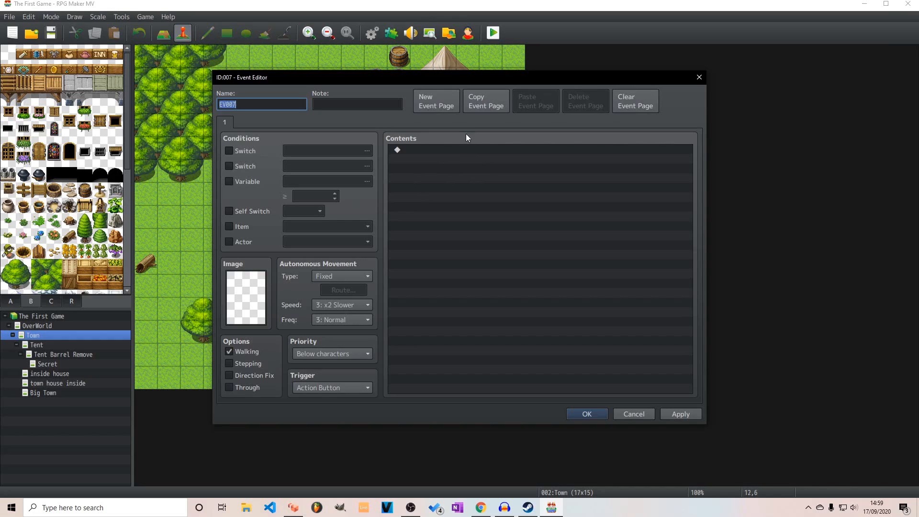
double_click(423, 147)
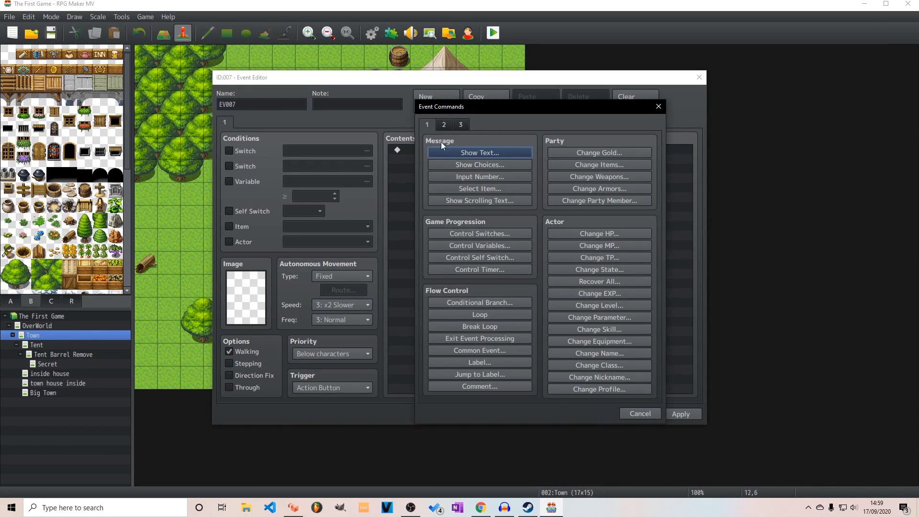
click(659, 106)
Set the event's image to the front-facing hooded character, third in the lower row of the Actor3 sheet
click(245, 287)
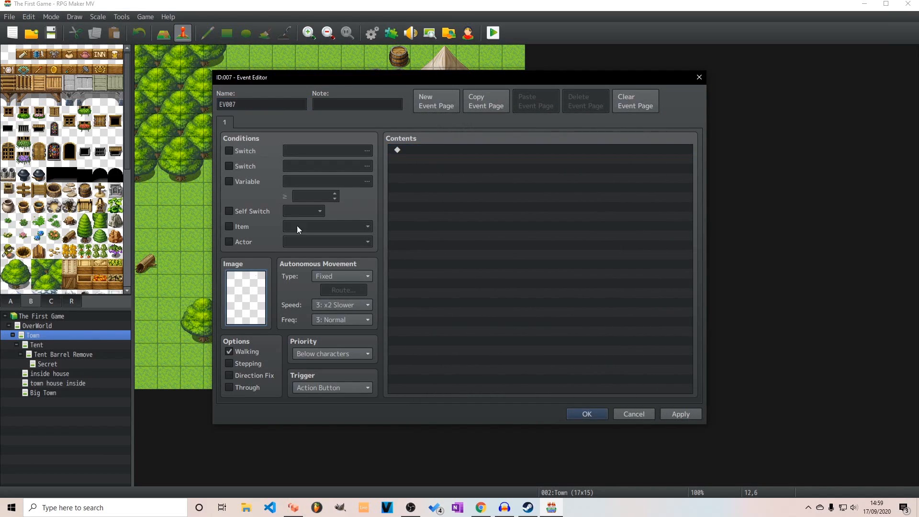
double_click(263, 286)
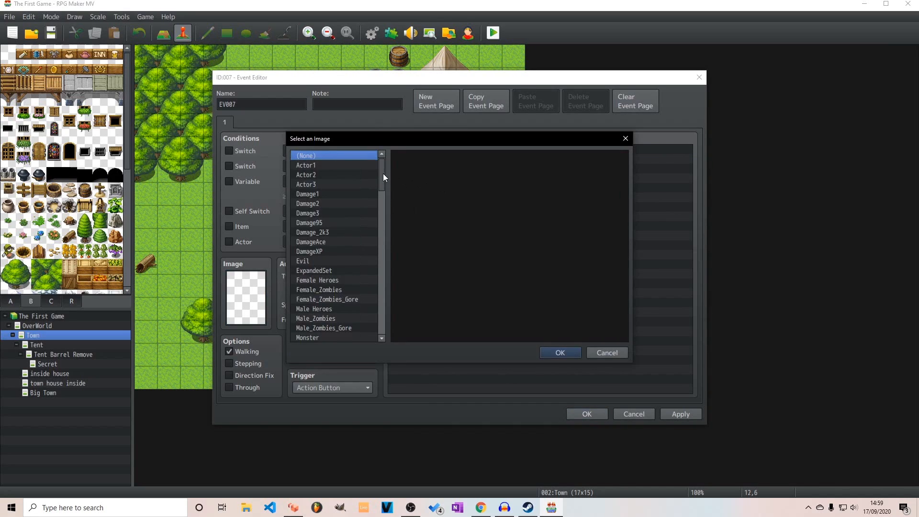
scroll(382, 178, down, 2)
scroll(351, 179, up, 3)
click(334, 167)
click(318, 175)
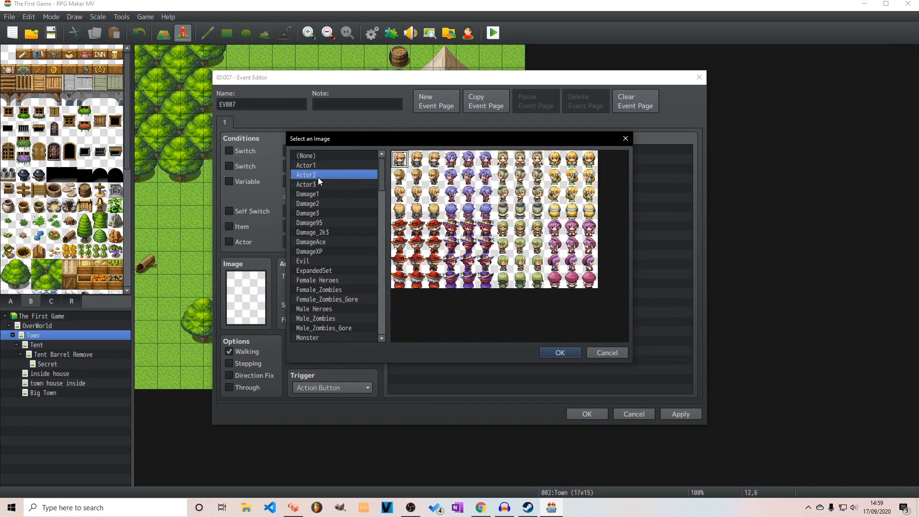
click(320, 184)
click(521, 228)
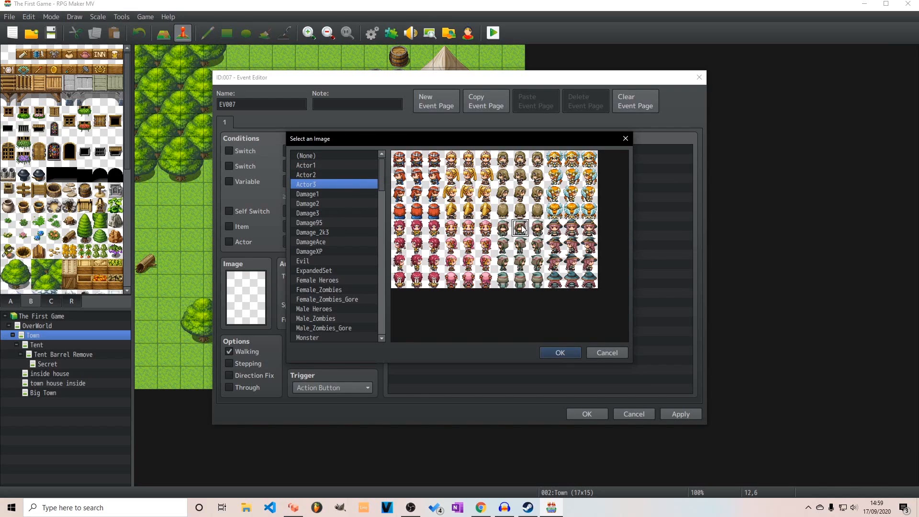
click(561, 352)
Add a Show Text command to the event with the message "Hey I live here in this town"
double_click(433, 153)
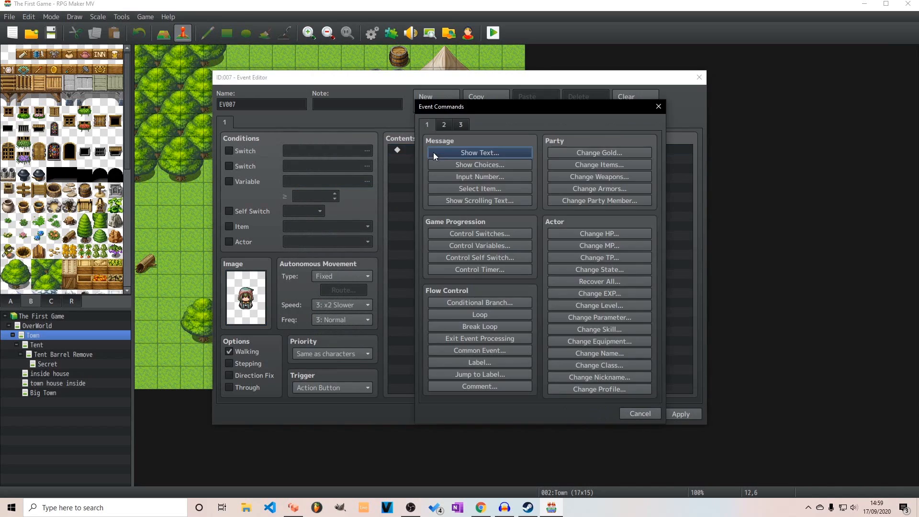
click(505, 152)
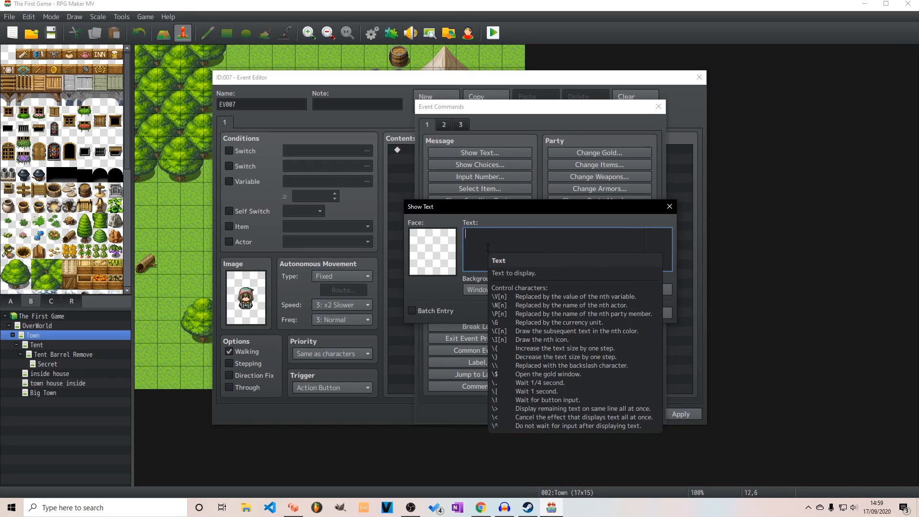
text(Hey)
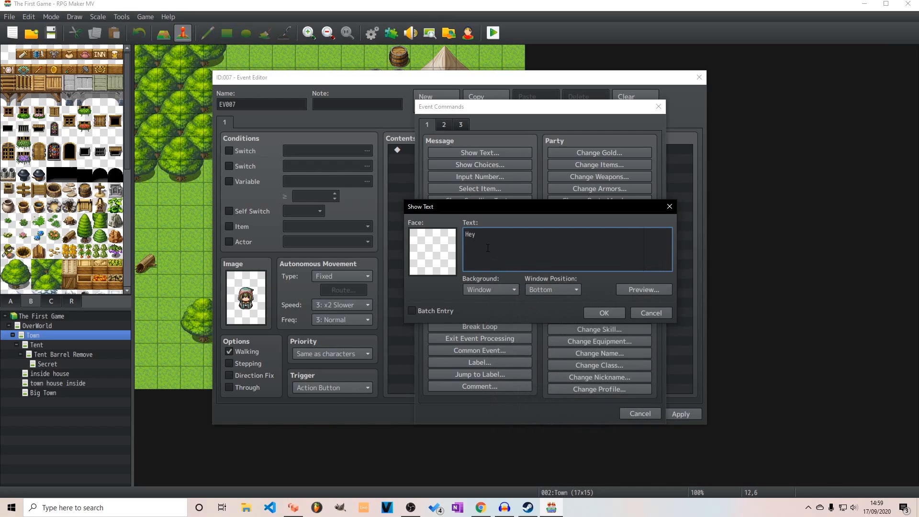
text( I live here in this town)
Give the message the matching hooded face from the Actor3 set and add it to the event
double_click(455, 257)
click(443, 197)
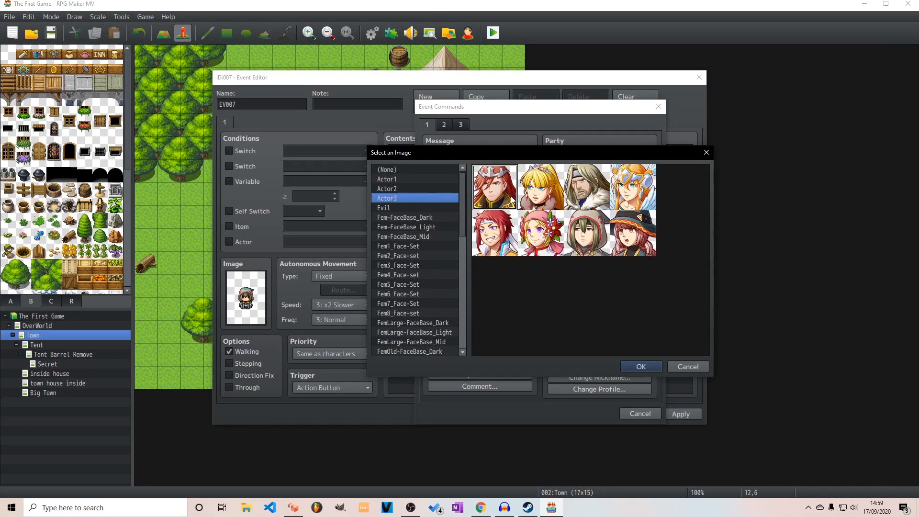
click(587, 233)
click(651, 366)
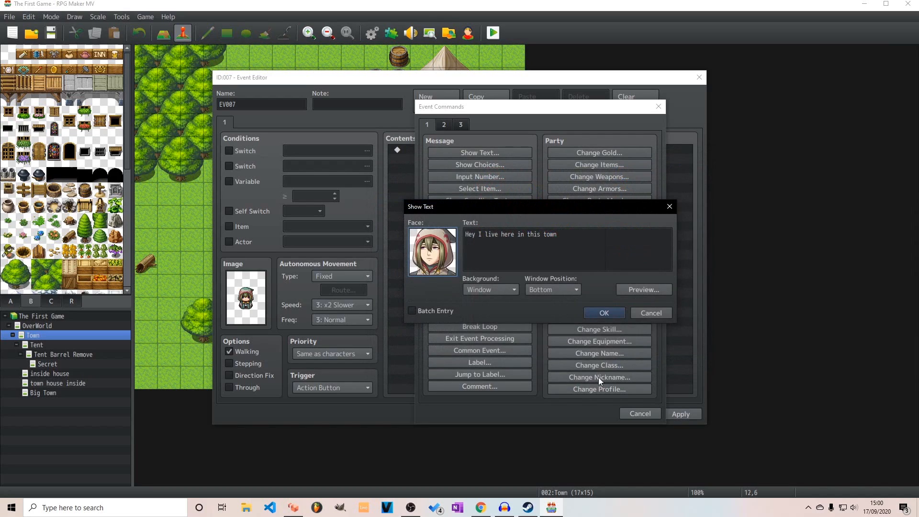
click(620, 312)
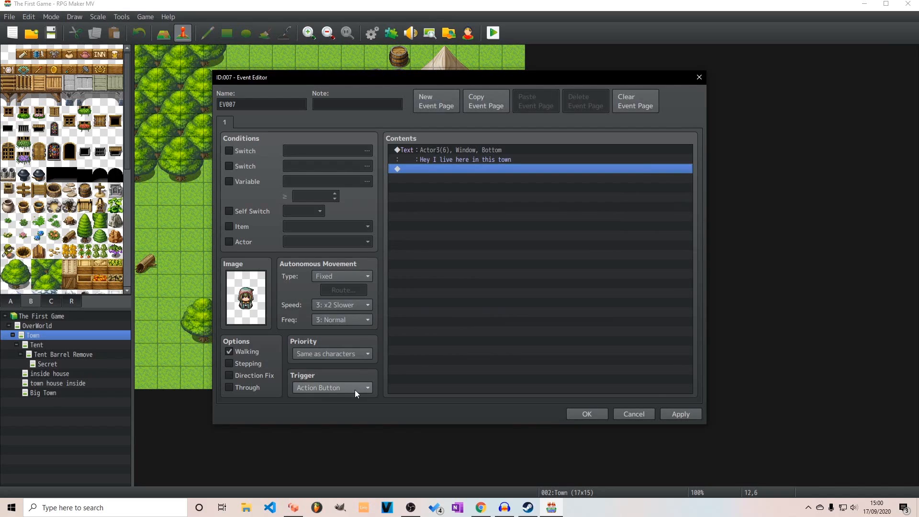
Set the villager event's autonomous movement to Random and save the event
click(351, 353)
click(348, 354)
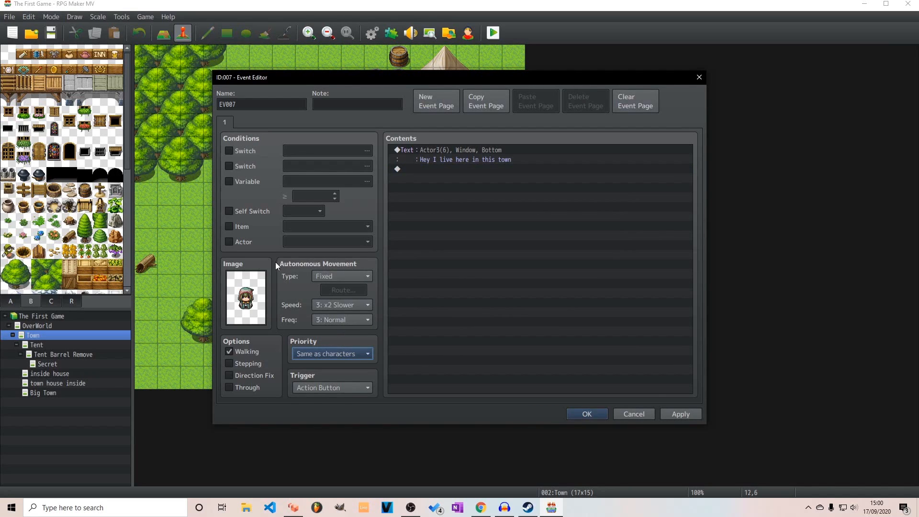
click(346, 276)
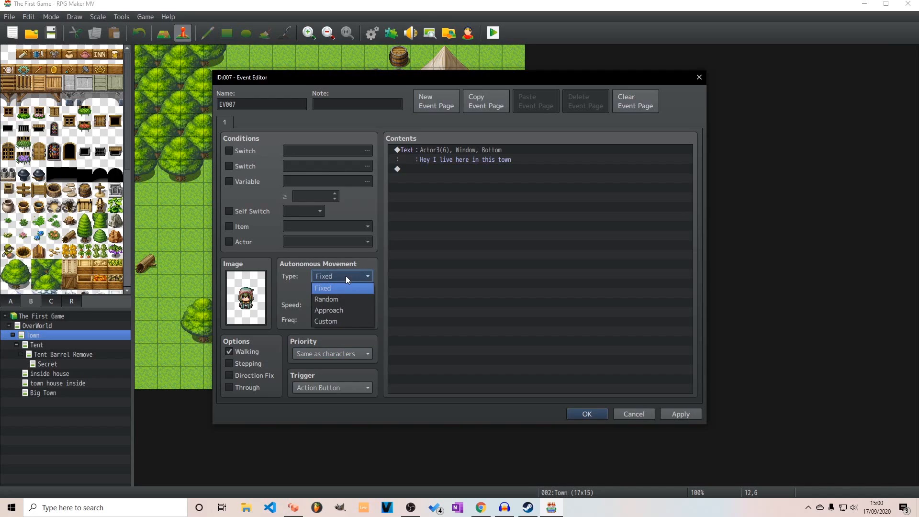
click(338, 301)
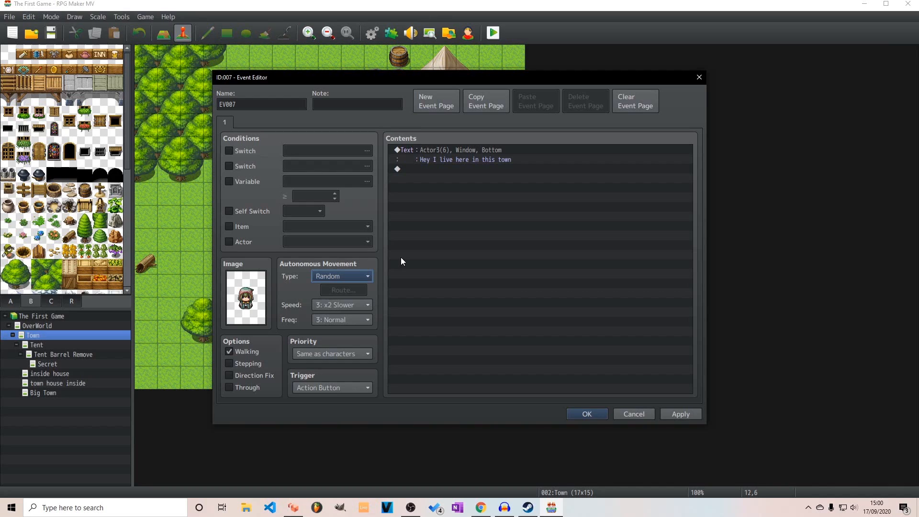
click(671, 415)
click(579, 415)
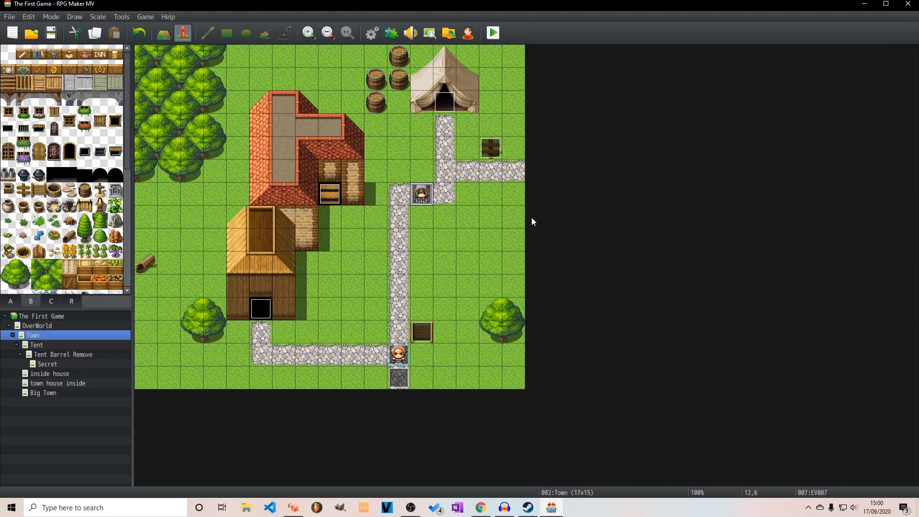
Create another event on the lower path at 6,13, using the green-haired character in the lower row of the Actor2 sheet
right_click(282, 347)
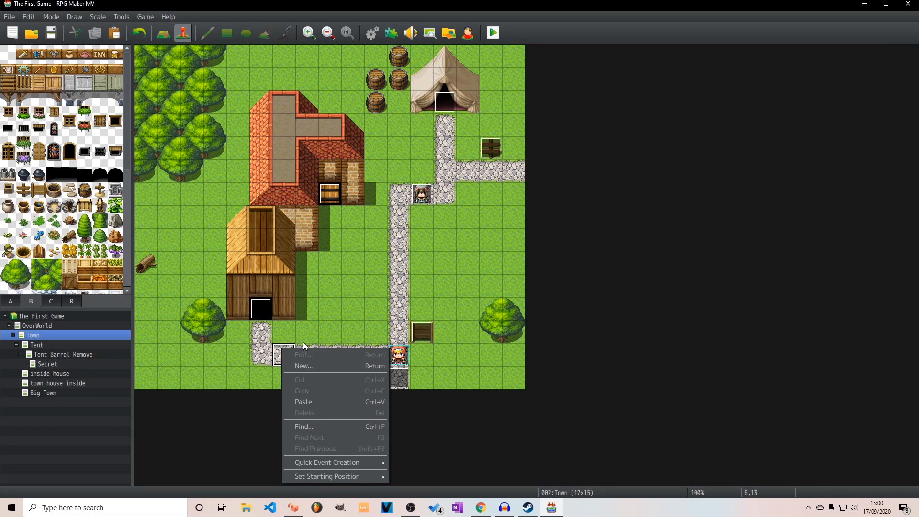
click(312, 362)
click(254, 283)
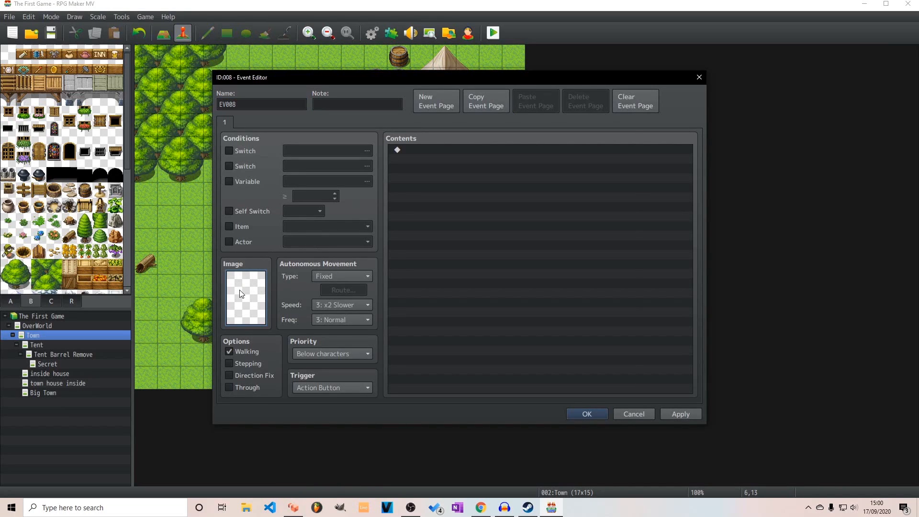
double_click(242, 294)
click(335, 174)
click(526, 233)
click(560, 352)
Add a Show Text command to this event with the message "Hey I have a proposition for you."
click(417, 150)
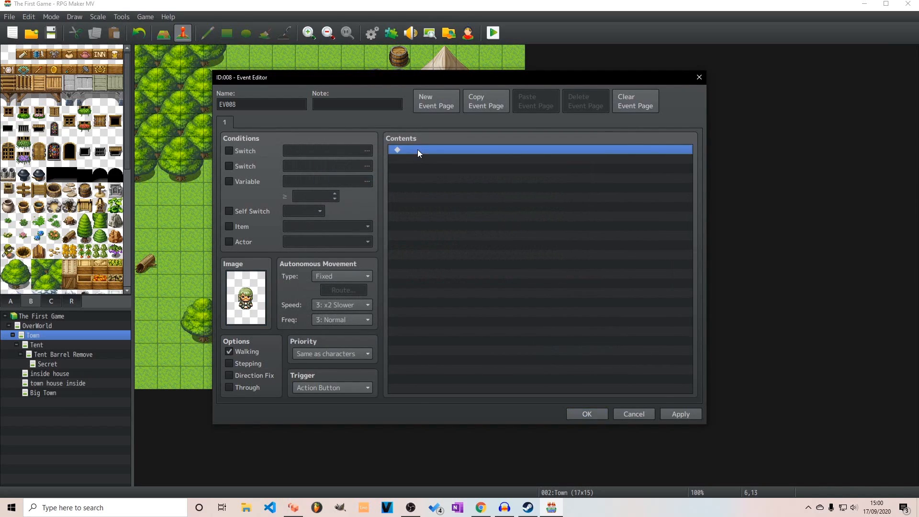
double_click(418, 149)
click(453, 152)
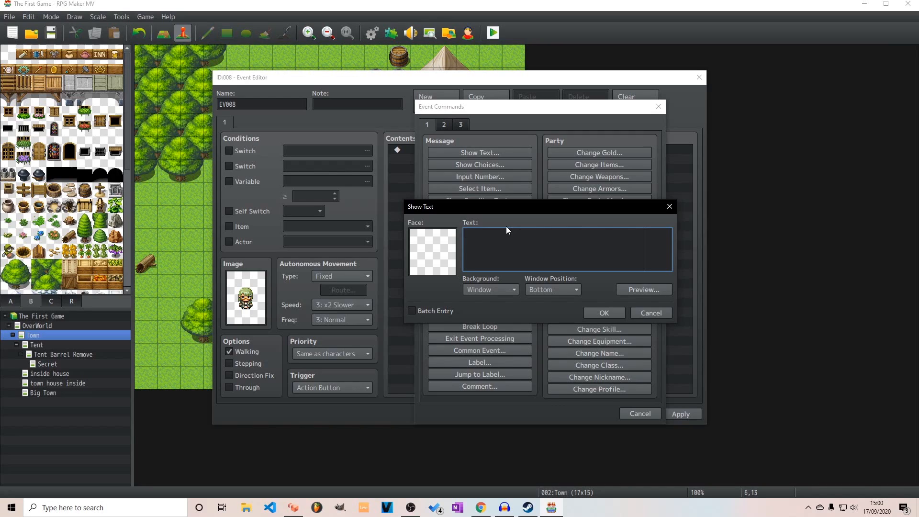
text(Hey I have)
text(a proposition)
text(for you)
Give the proposition message the matching green-haired face from the Actor2 set and add it to the event
double_click(411, 256)
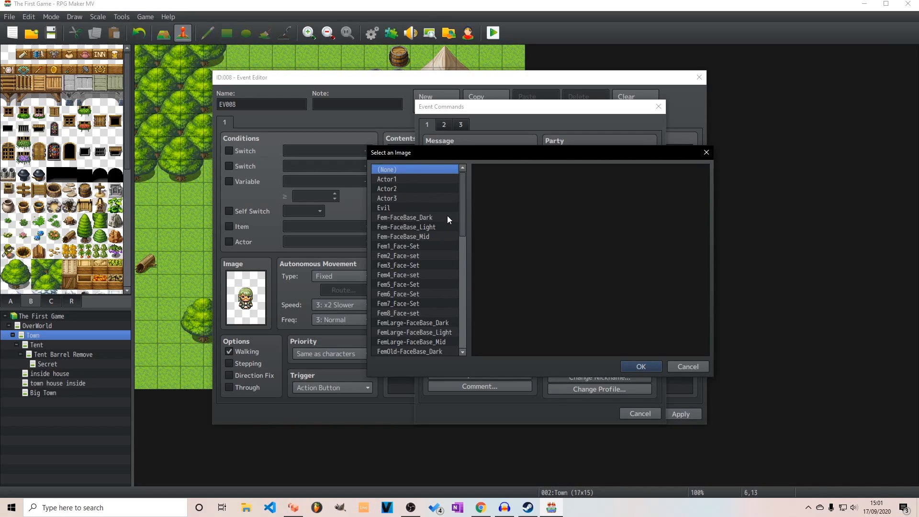
click(431, 208)
click(427, 198)
click(427, 192)
click(607, 226)
click(631, 367)
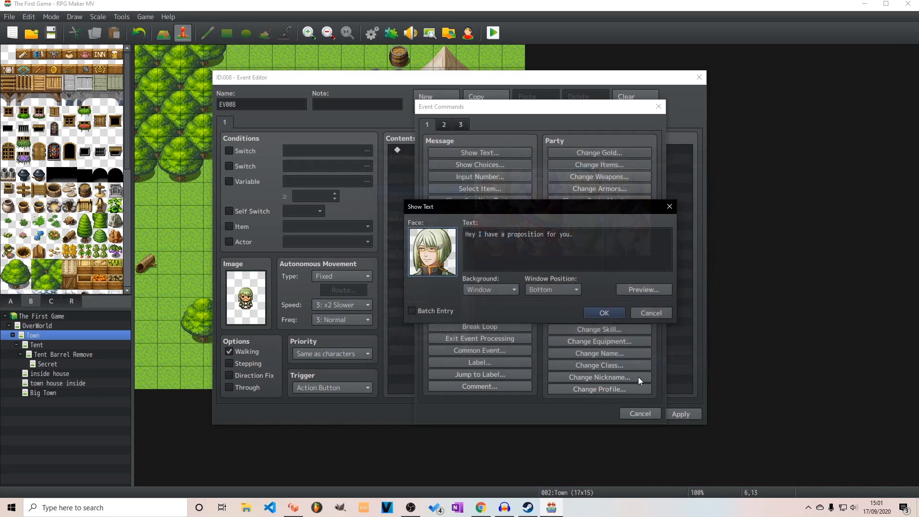
click(603, 313)
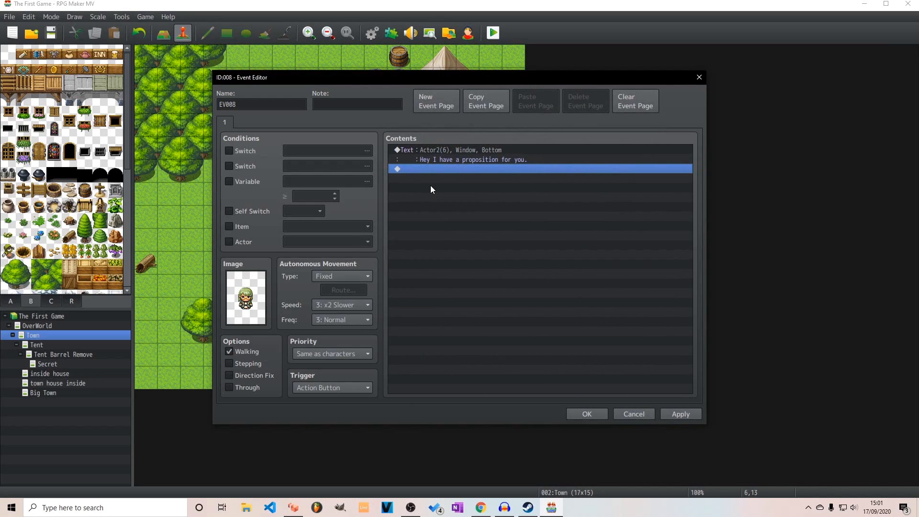
Set the event's autonomous movement to Approach at speed 5: x2 Faster and its trigger to Event Touch
click(357, 276)
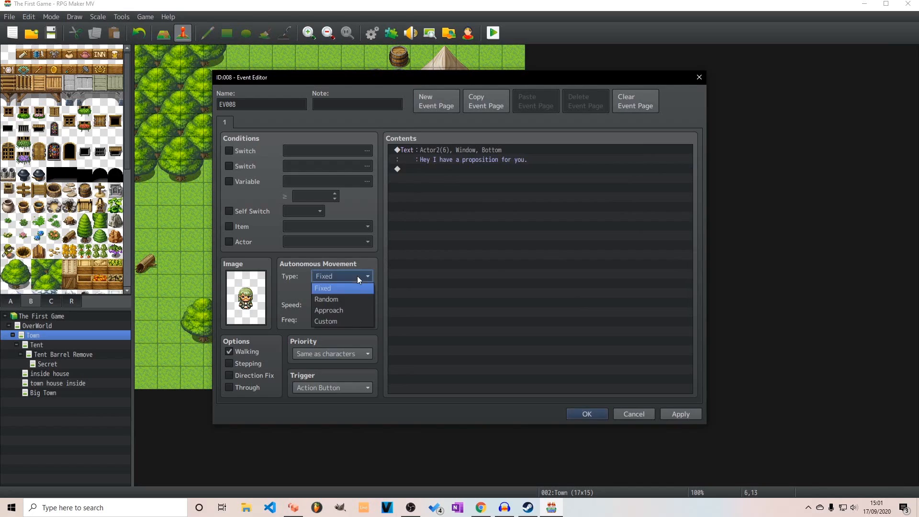
click(352, 309)
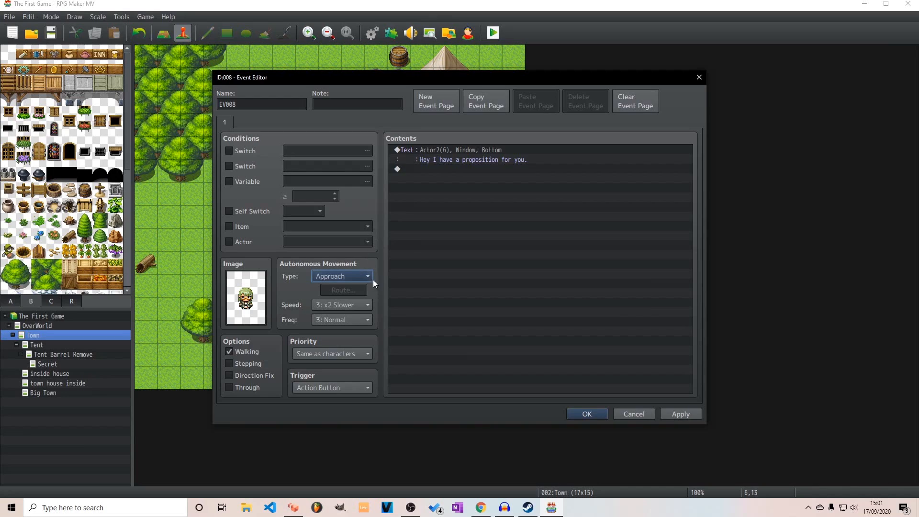
click(362, 306)
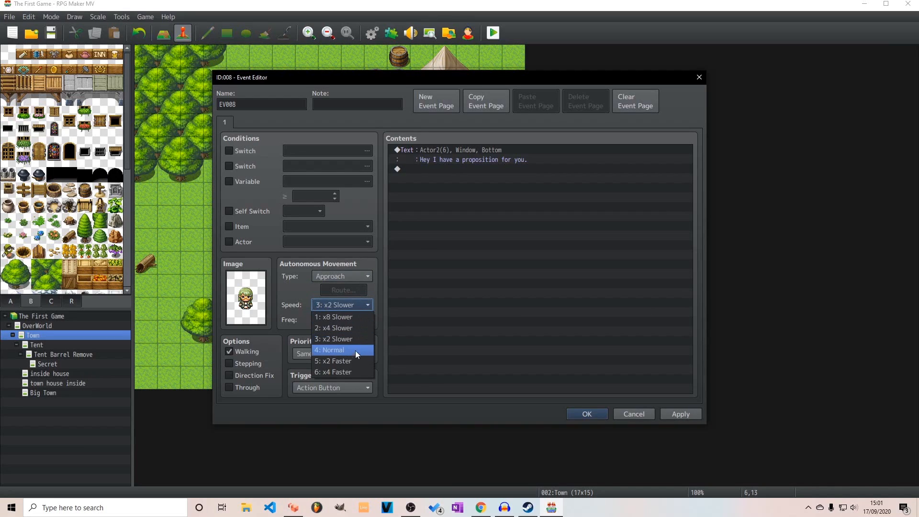
click(351, 361)
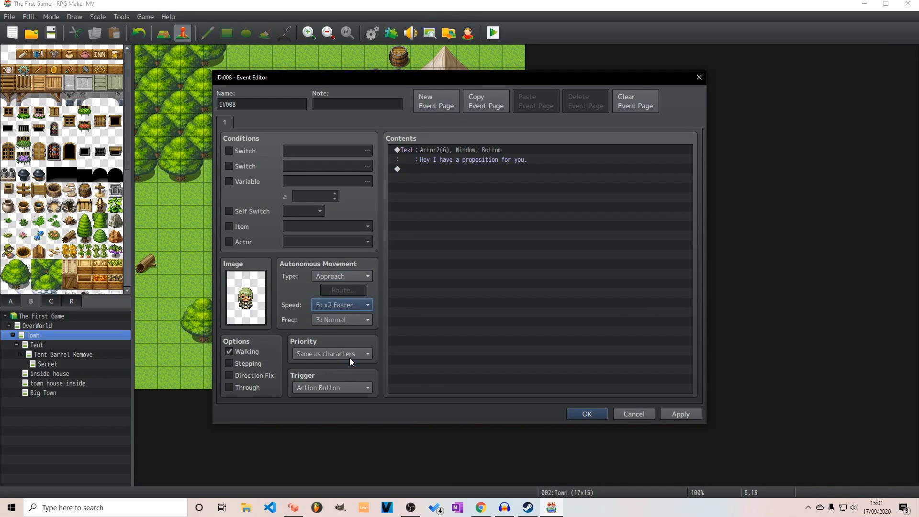
click(366, 306)
click(366, 307)
click(329, 388)
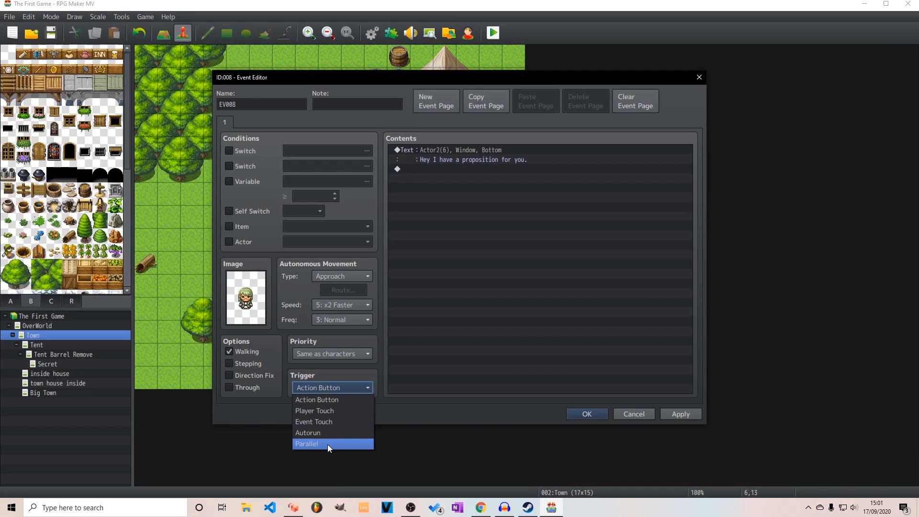
click(326, 423)
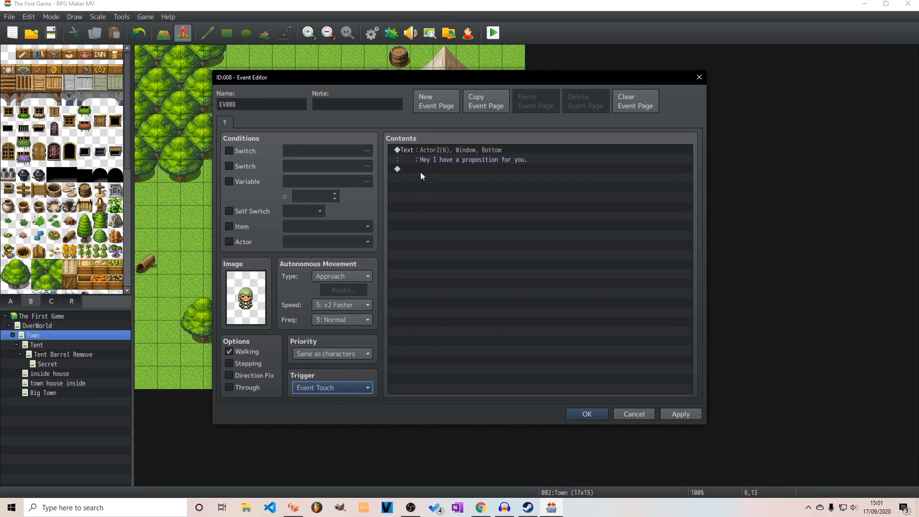
Add a Show Text reply "Oh what is it?" with the first Actor1 face, the red-haired hero, after the proposition message
double_click(452, 169)
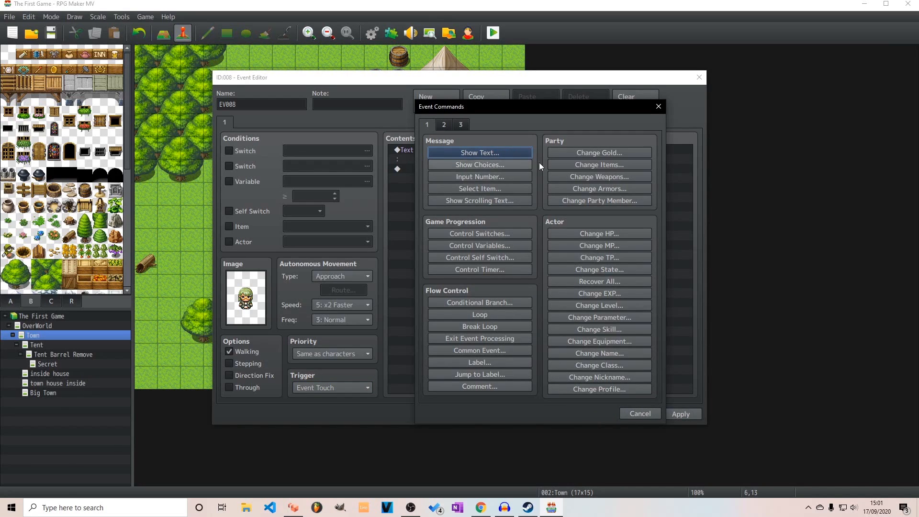
click(504, 151)
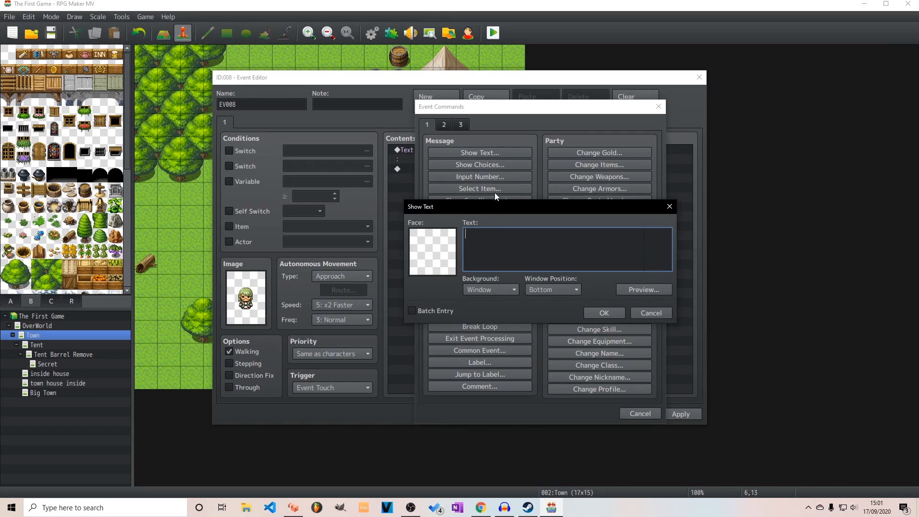
click(446, 248)
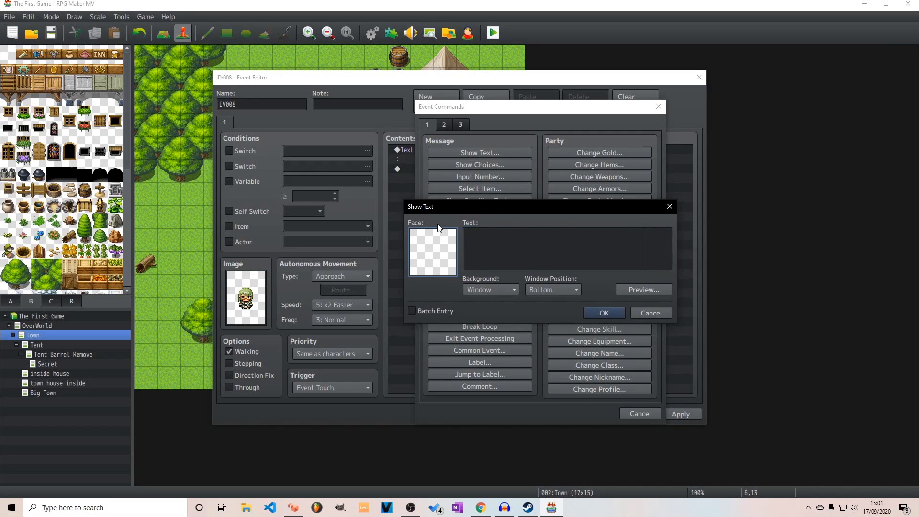
double_click(437, 246)
click(407, 178)
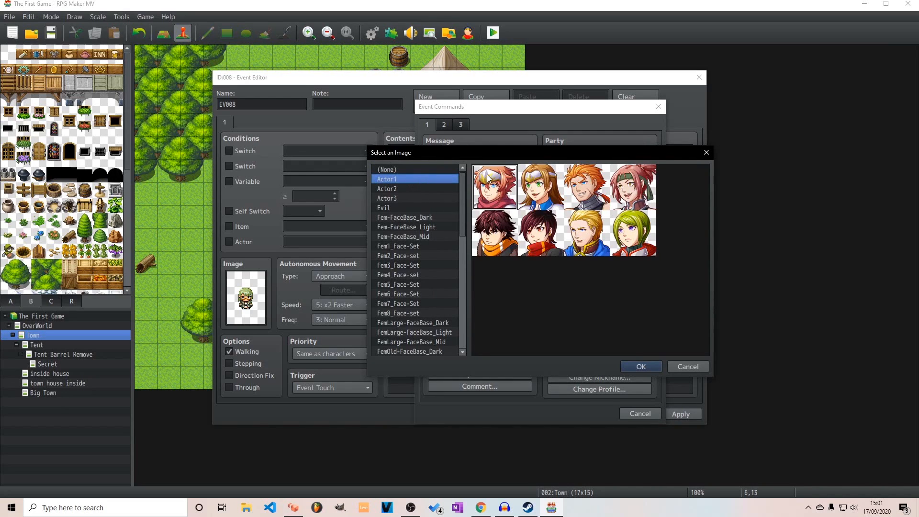
click(641, 366)
click(516, 243)
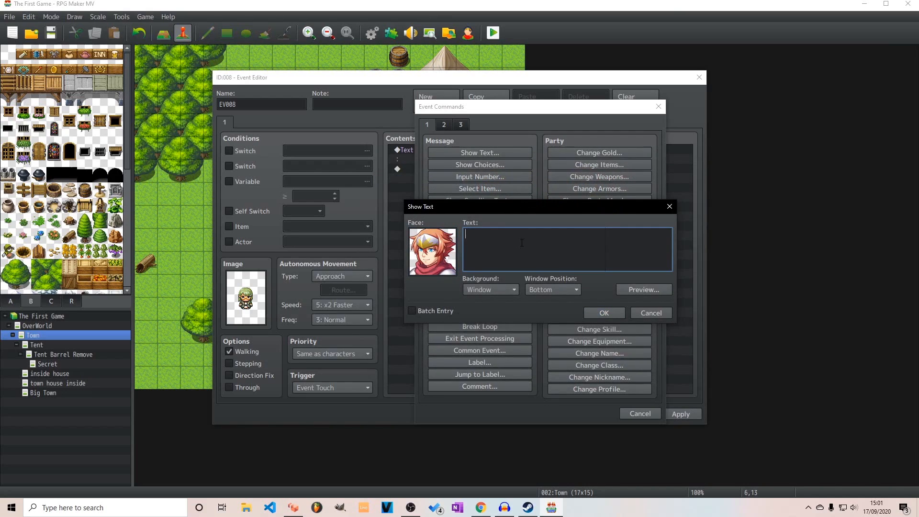
text(Oh what is it?)
click(615, 316)
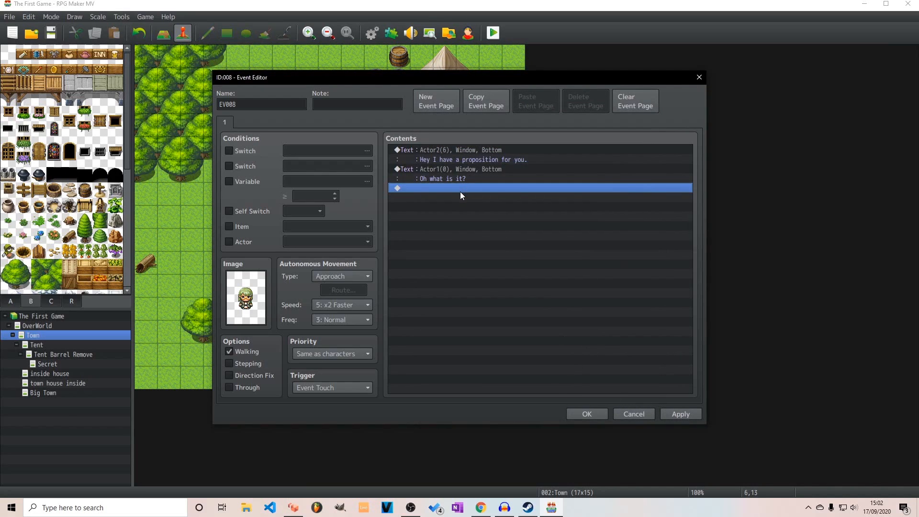
Start another Show Text command below the reply and give it the green-haired face from the Actor2 set
double_click(461, 192)
click(441, 160)
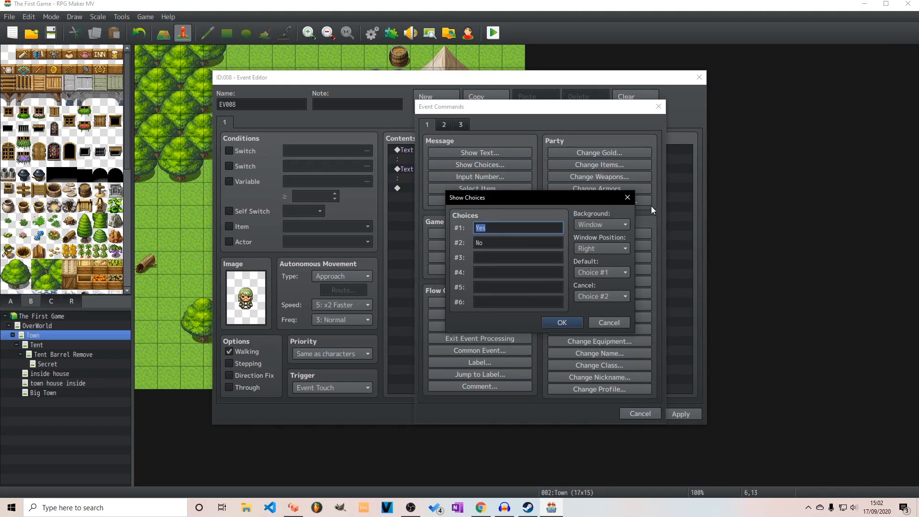
click(628, 198)
click(481, 152)
double_click(437, 233)
click(401, 200)
click(419, 189)
click(601, 234)
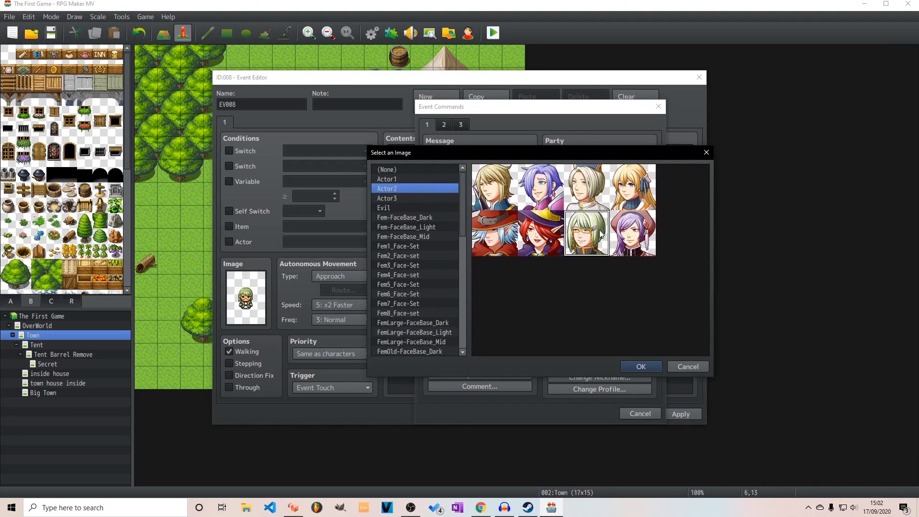
click(627, 366)
Enter the message "Do you have any potions for me I am awfully sick", with "sick" on a second line, and add it to the event
text(Can)
key(BackSpace)
key(BackSpace)
key(BackSpace)
key(BackSpace)
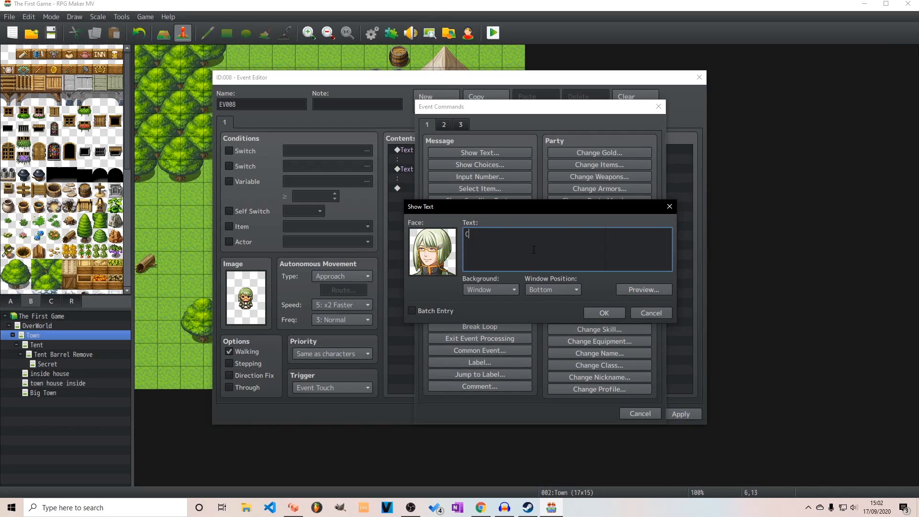
text(Do you have any potions for me I am awefull)
key(BackSpace)
key(BackSpace)
key(BackSpace)
key(BackSpace)
key(BackSpace)
text(fully )
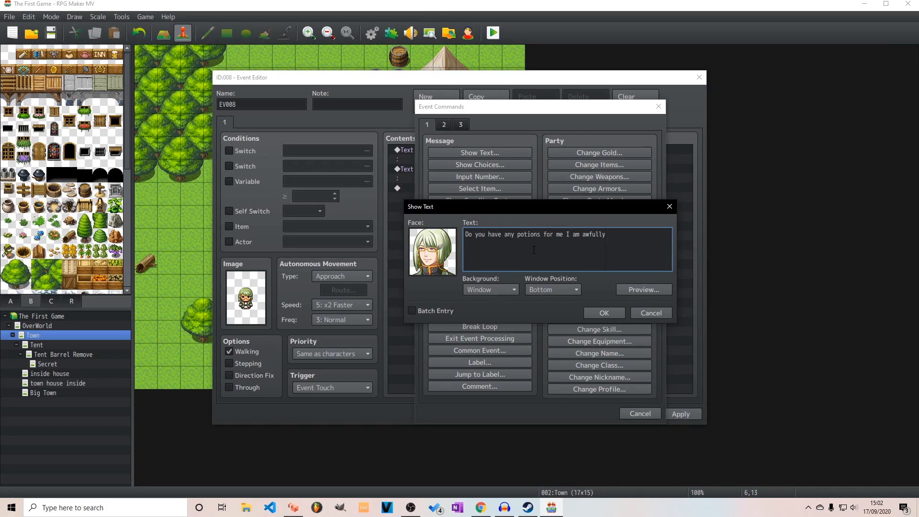
text(sick)
click(607, 237)
click(612, 314)
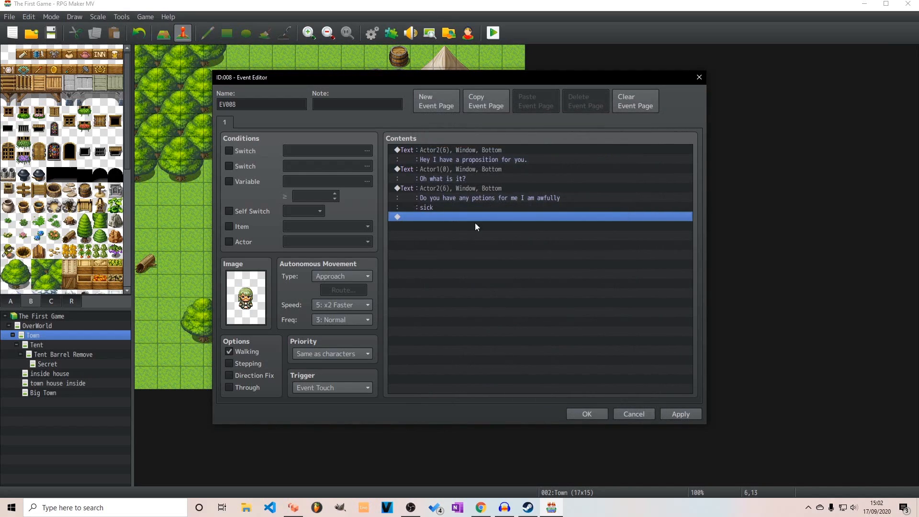
Add a Show Choices command after the potion question with the options Yes and No
double_click(437, 217)
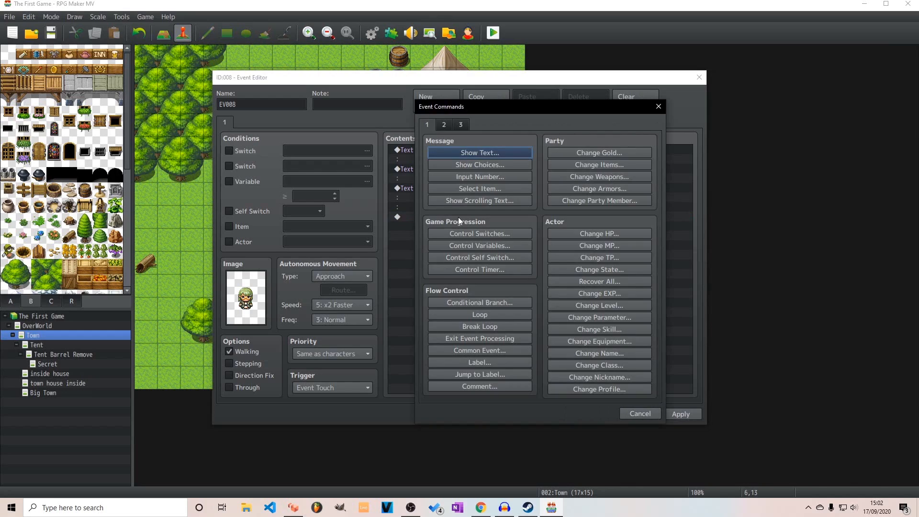
click(499, 166)
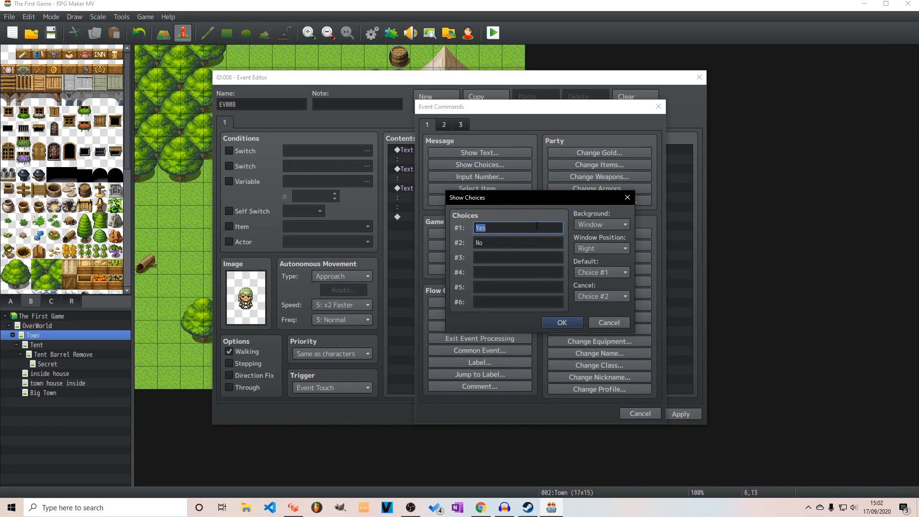
click(566, 325)
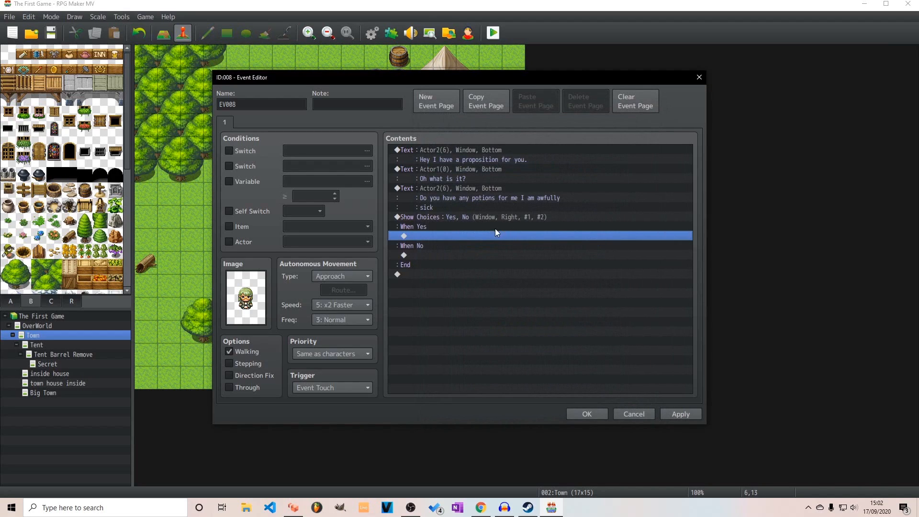
Add a Change Items command to the Yes branch that decreases Potion by a constant 1
double_click(425, 237)
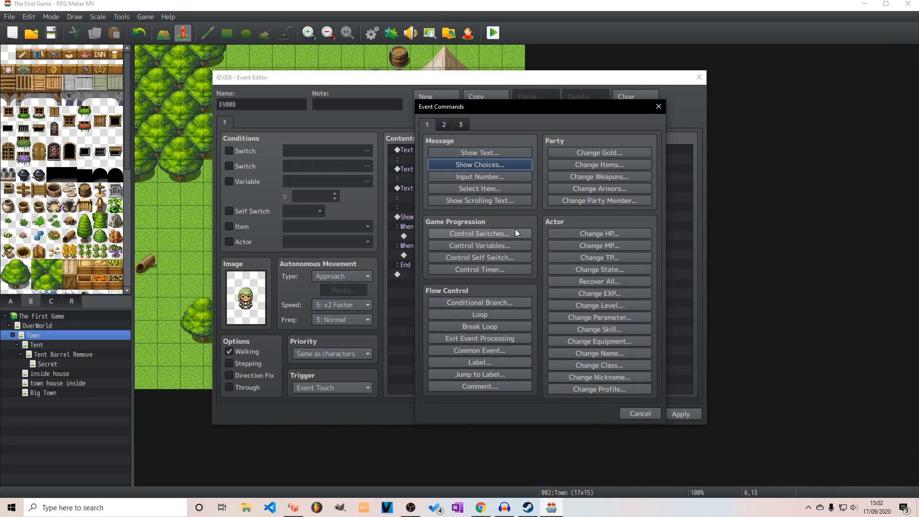
click(444, 124)
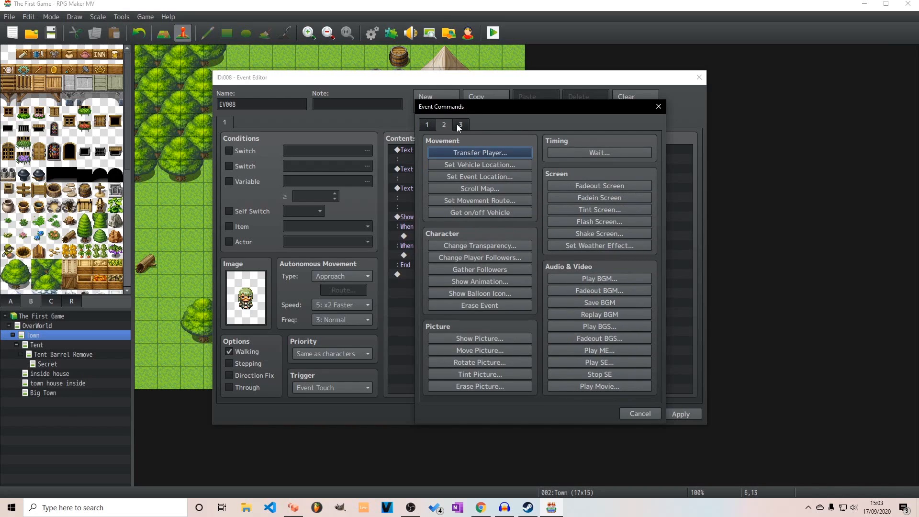
click(461, 124)
click(428, 125)
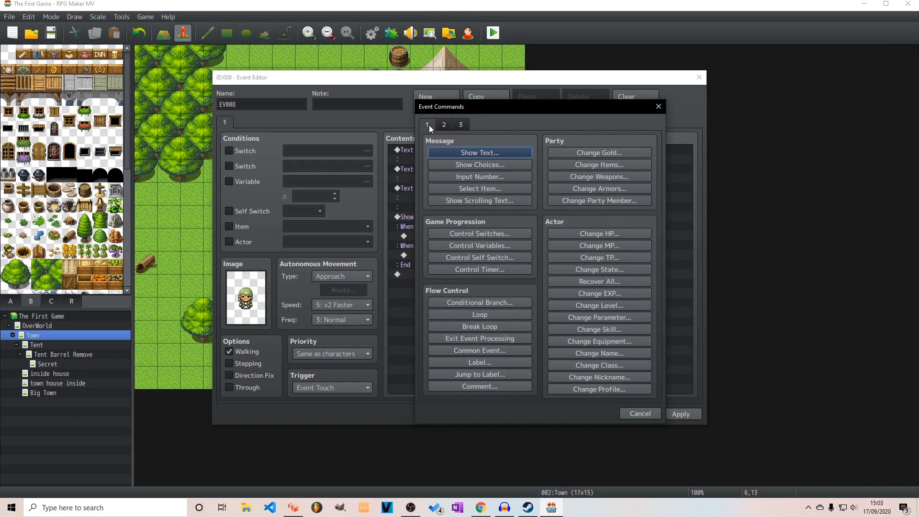
click(596, 166)
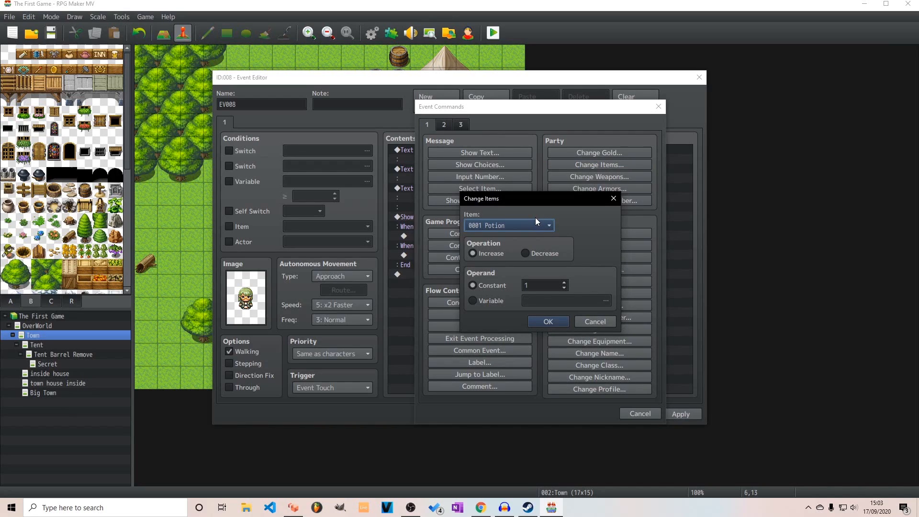
click(527, 254)
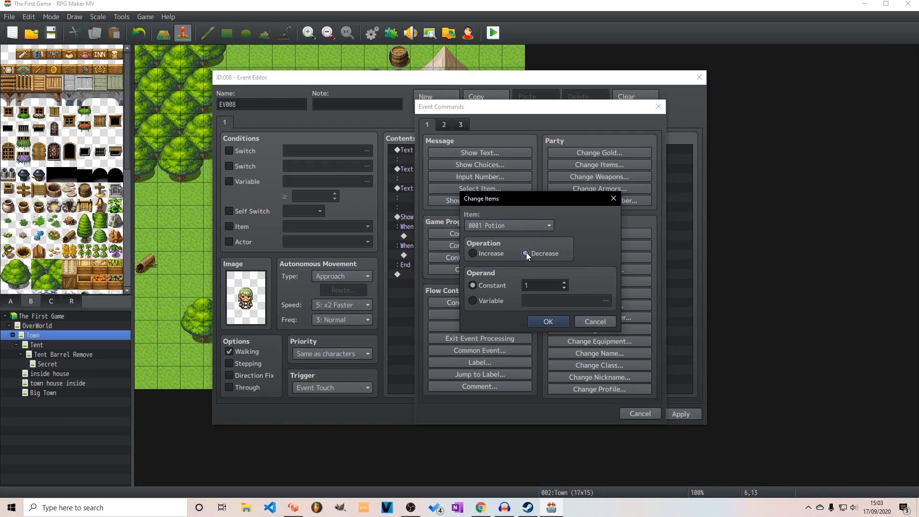
click(547, 322)
double_click(438, 264)
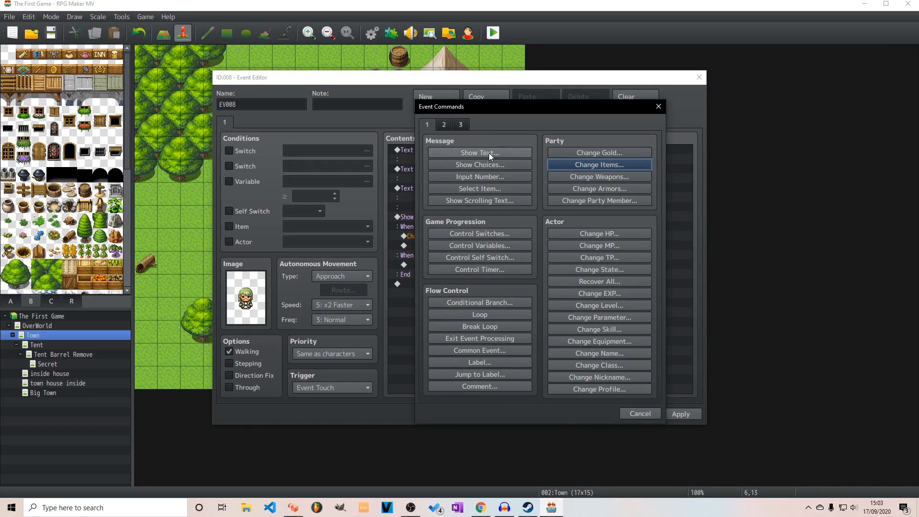
click(636, 414)
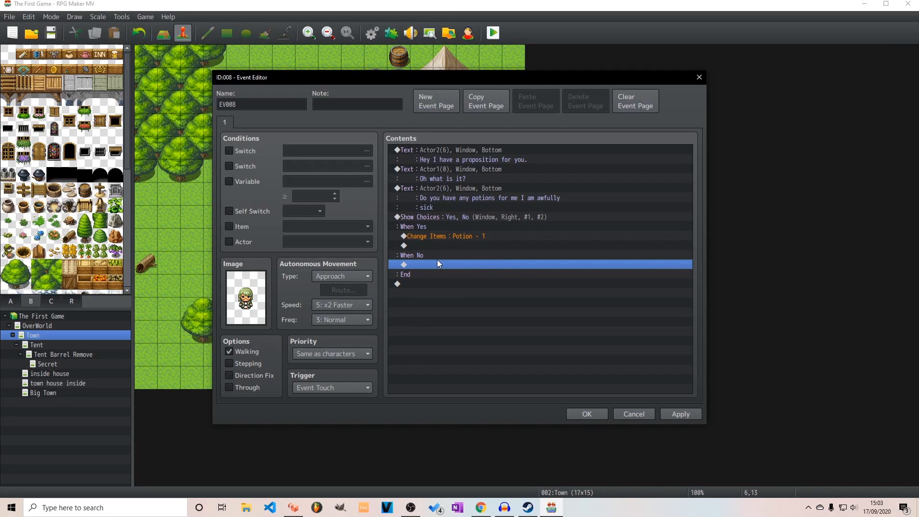
Start a Show Text command below the potion removal in the Yes branch, using the green-haired Actor2 face
double_click(446, 245)
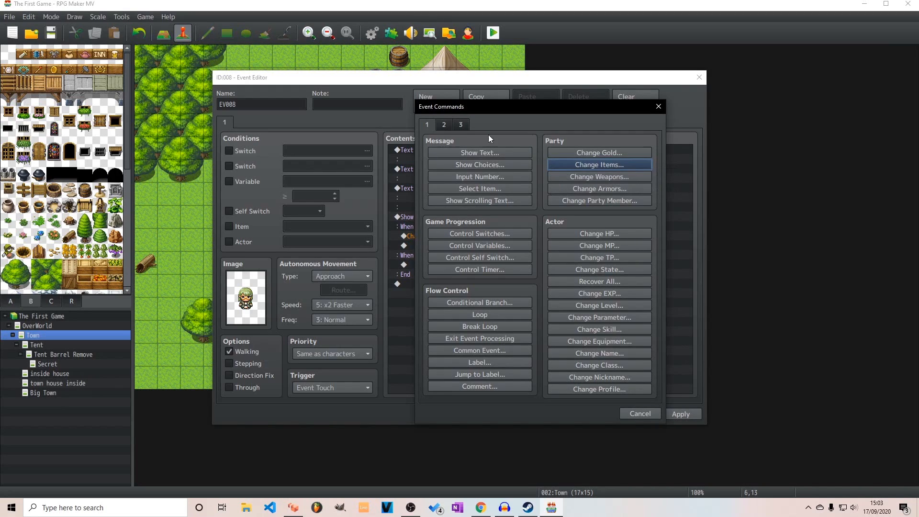
click(464, 152)
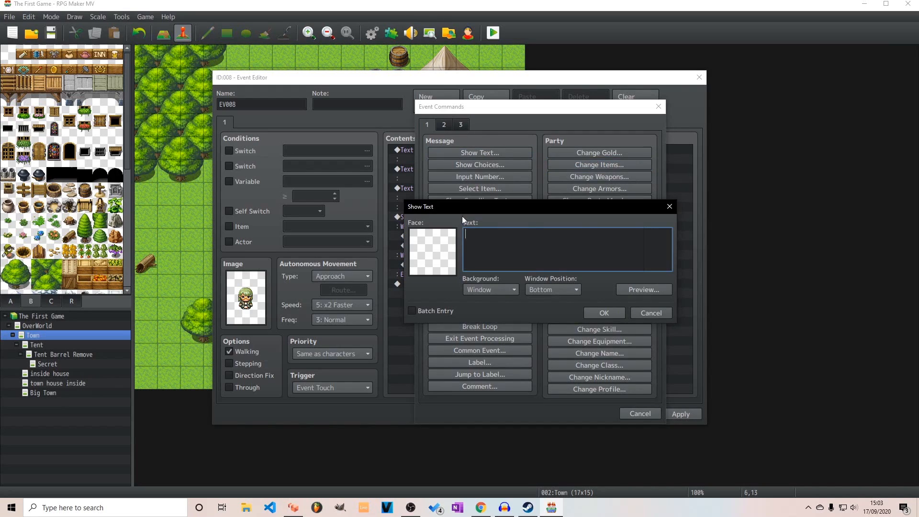
double_click(448, 245)
click(423, 189)
click(587, 234)
click(633, 368)
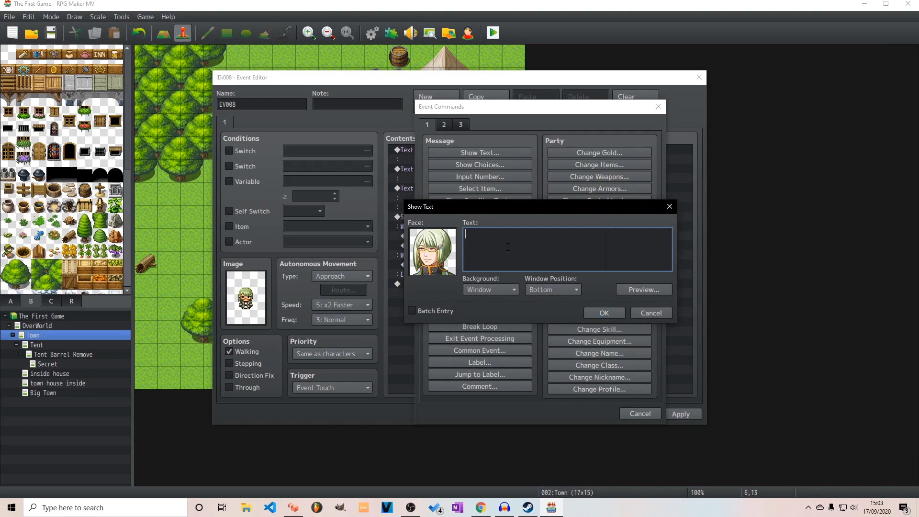
Enter the message "Aw thanks, here have this for your troubles" and add it to the Yes branch
text(Aw thanks )
text(but)
key(BackSpace)
key(BackSpace)
key(BackSpace)
key(BackSpace)
key(BackSpace)
text(, here have this for your troubles)
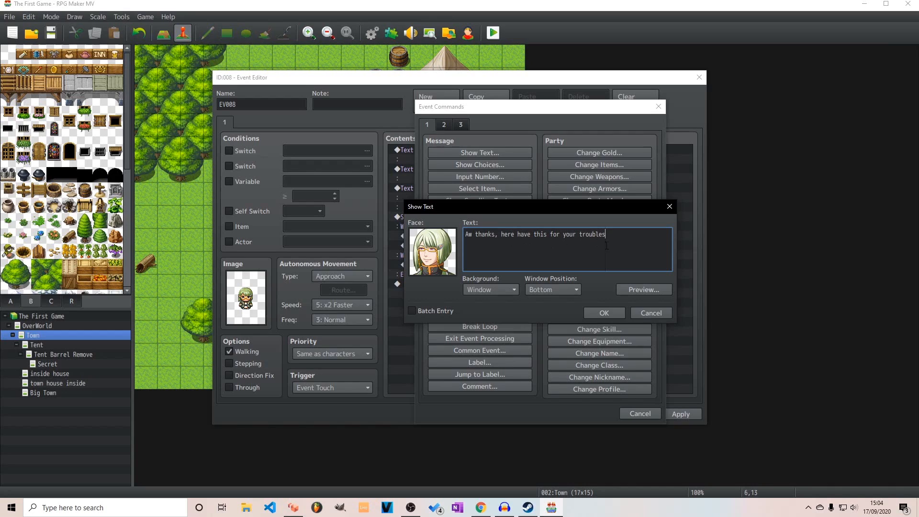
click(610, 313)
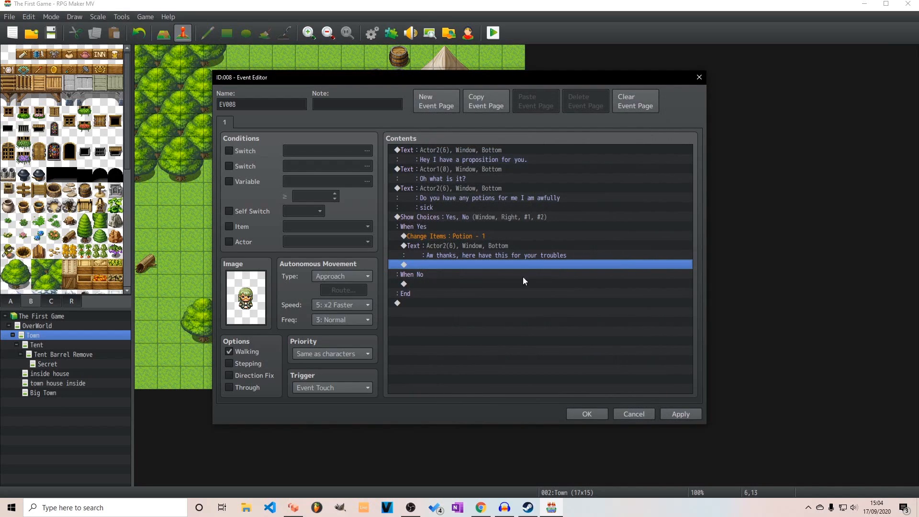
Add a Change Gold command below the thank-you message that increases gold by a constant 20
double_click(430, 264)
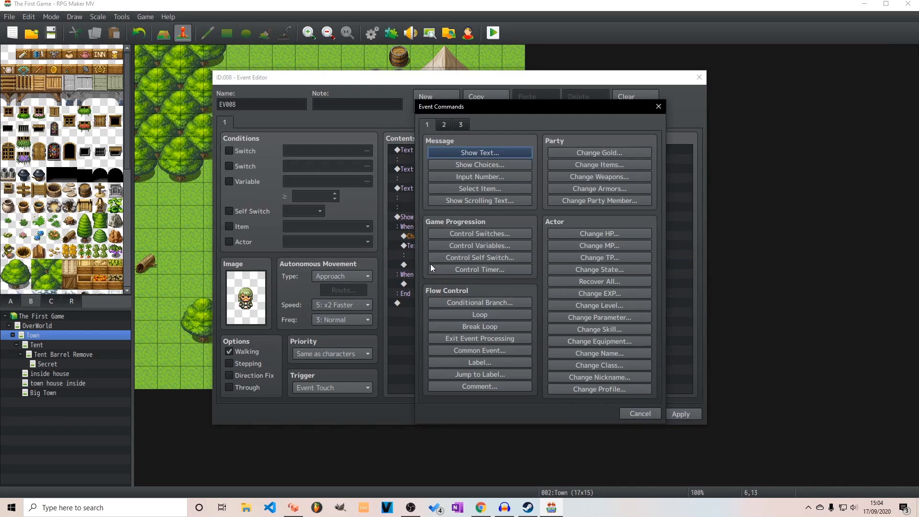
click(588, 152)
double_click(541, 268)
text(20)
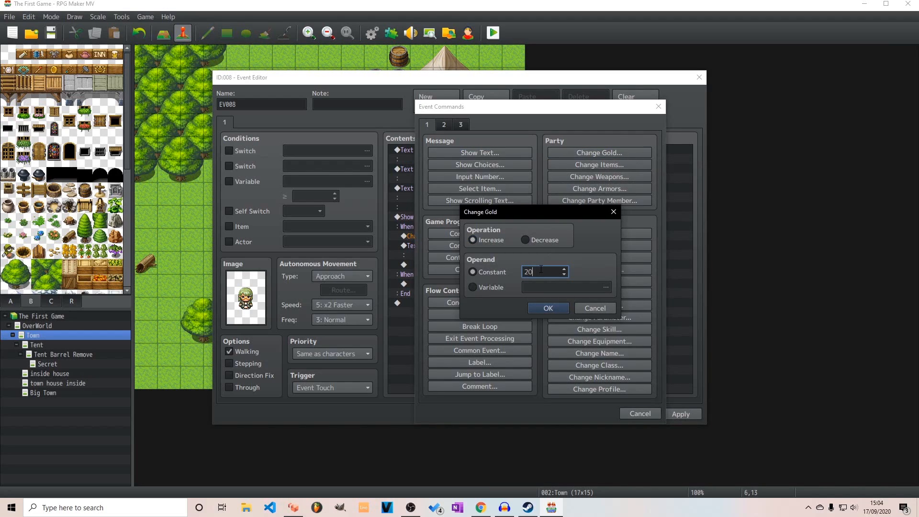
click(549, 307)
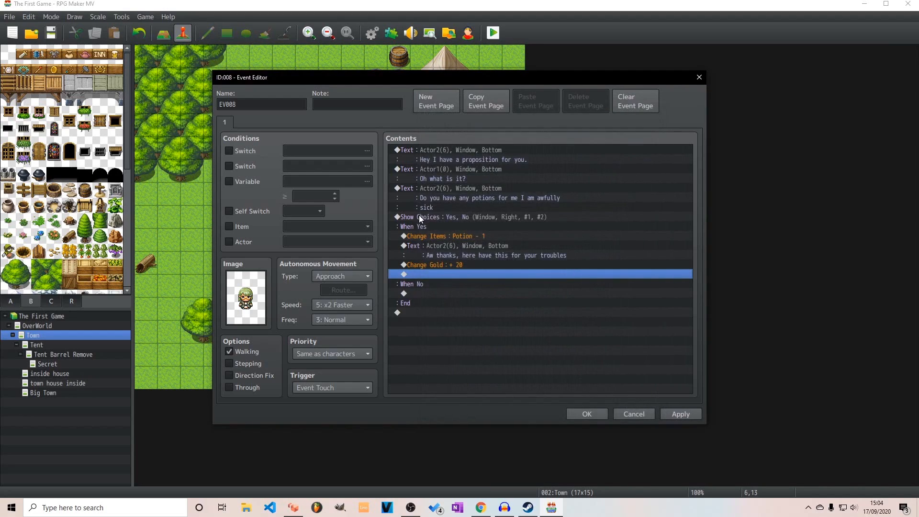
Add a Change EXP command to the Yes branch giving the Entire Party 50 EXP, with Show Level Up enabled
double_click(427, 274)
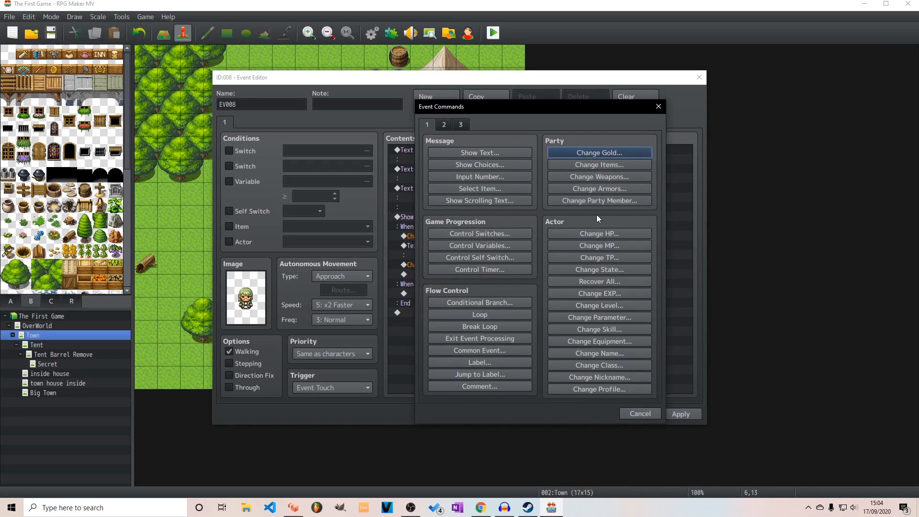
click(615, 293)
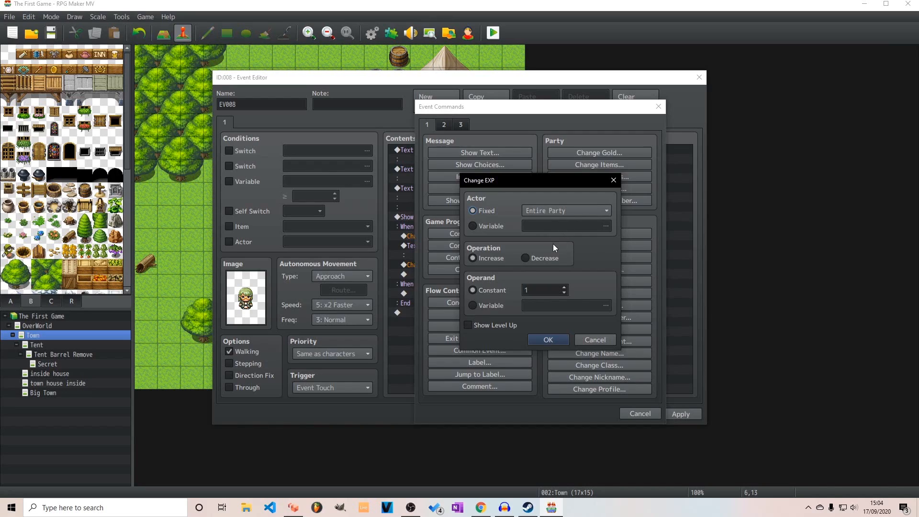
double_click(546, 289)
text(50)
click(501, 326)
click(544, 341)
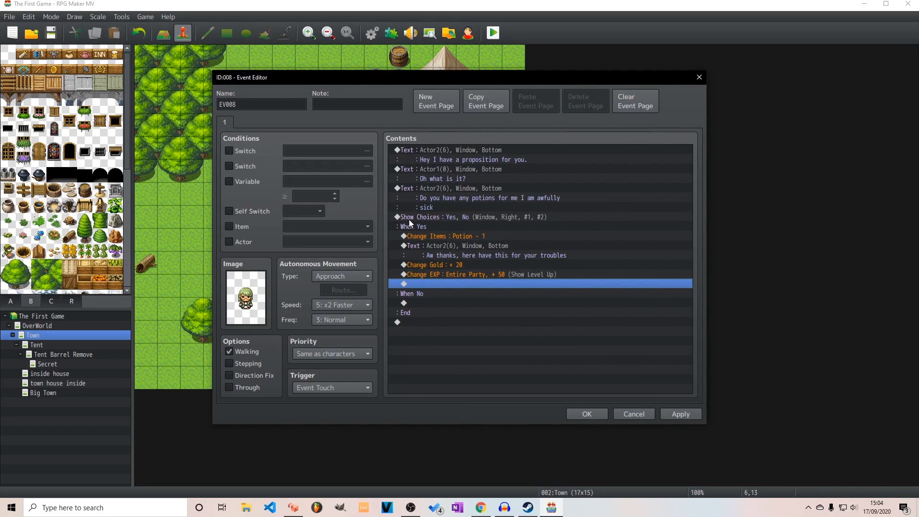
Insert a Play SE command with the Up1 sound between the gold and EXP rewards in the Yes branch, and save the event
click(438, 265)
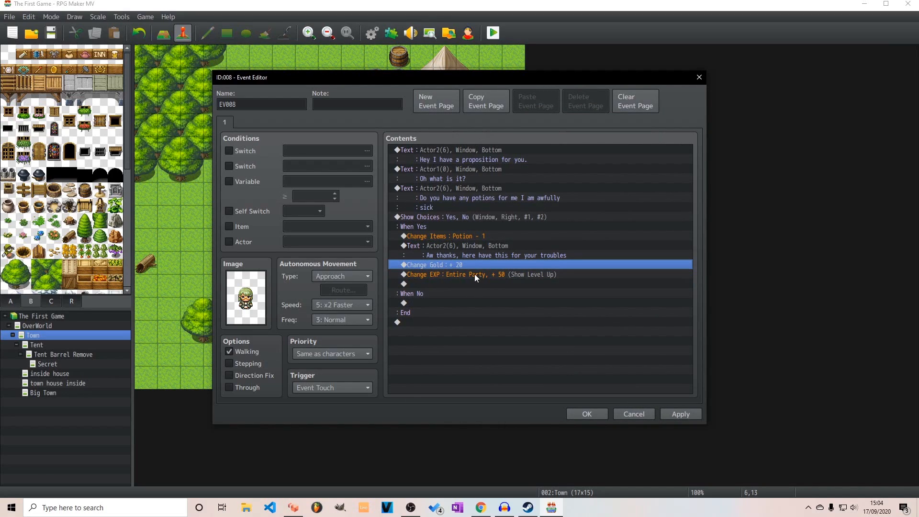
click(423, 274)
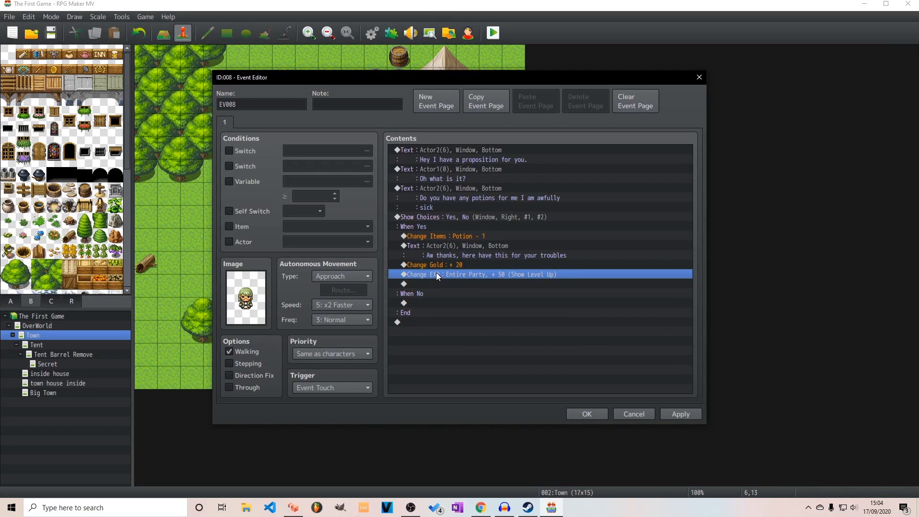
click(436, 266)
click(438, 272)
click(439, 266)
click(438, 272)
key(Insert)
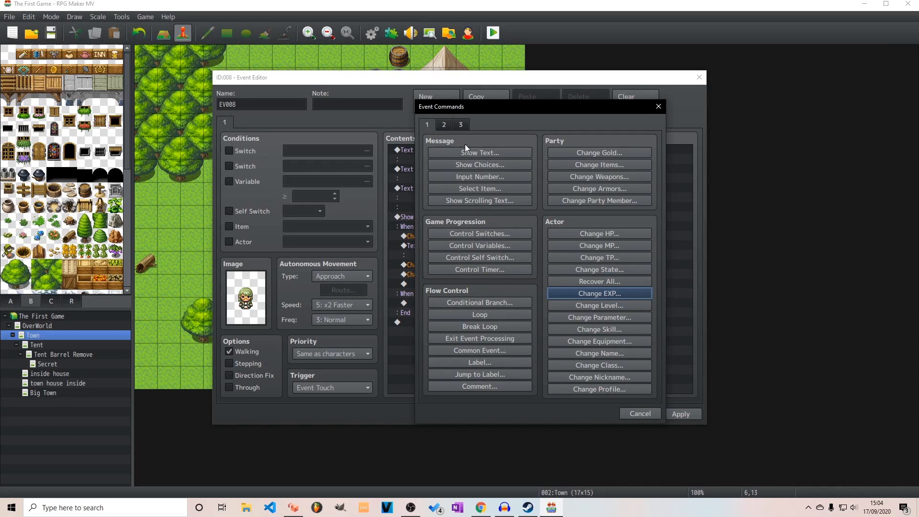
click(450, 125)
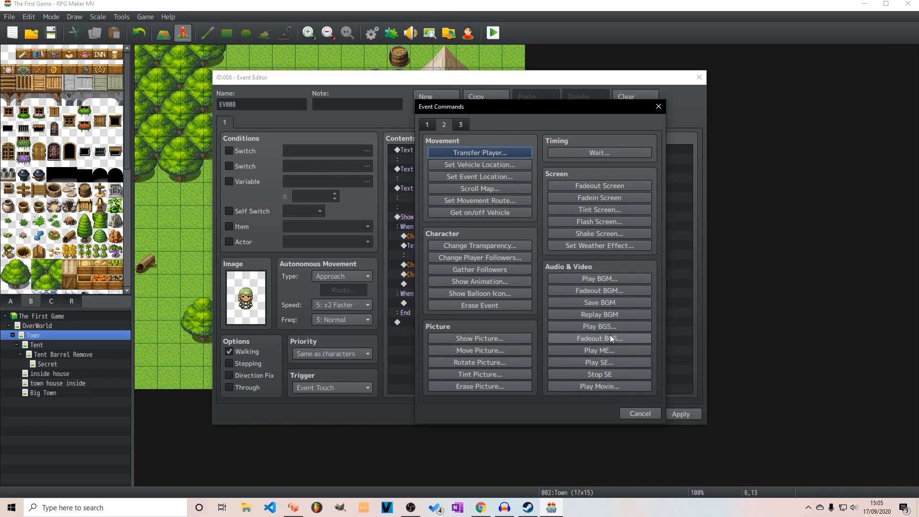
click(608, 362)
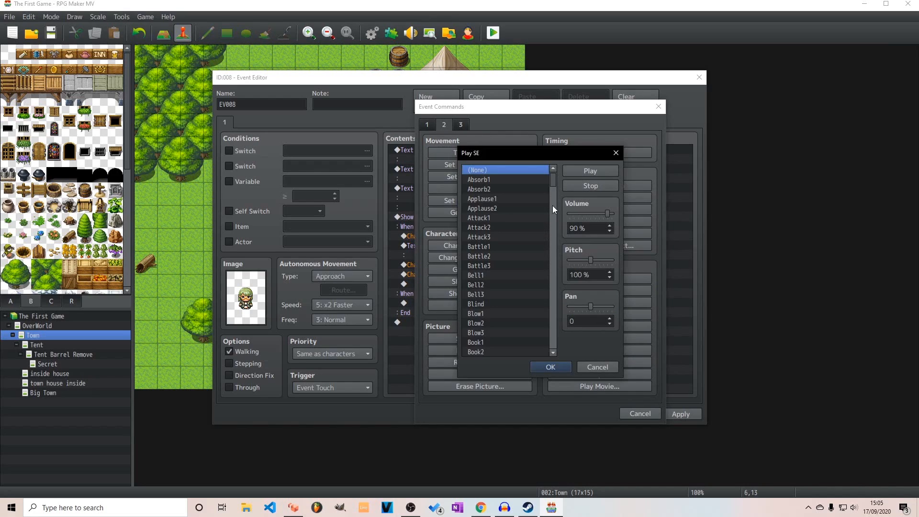
drag(556, 183, 550, 350)
click(490, 200)
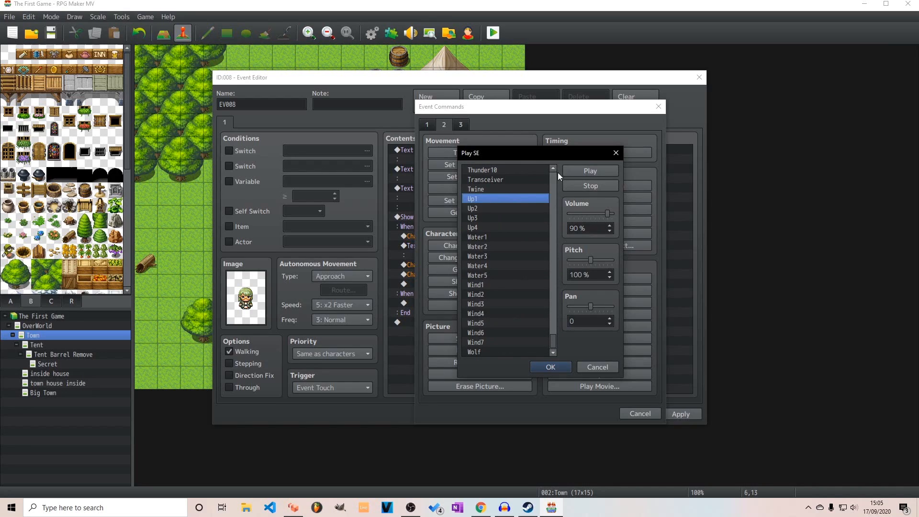
click(549, 367)
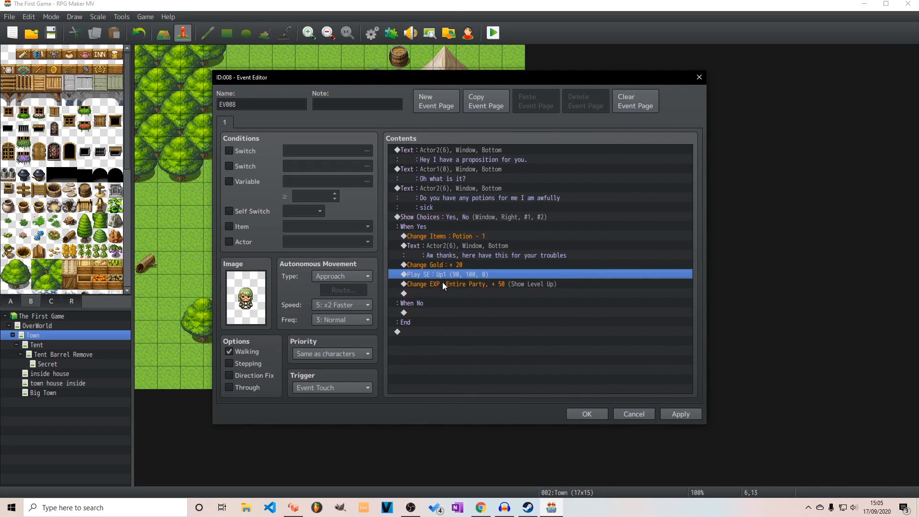
click(675, 416)
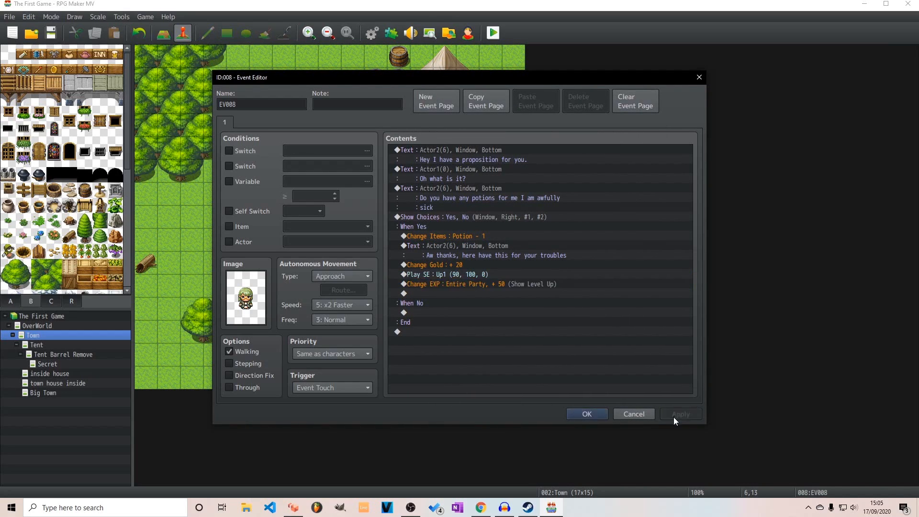
click(605, 415)
Playtest the game and go through the green-haired villager's proposition, answering Yes to giving a potion and advancing through the level-up messages
key(ctrl+r)
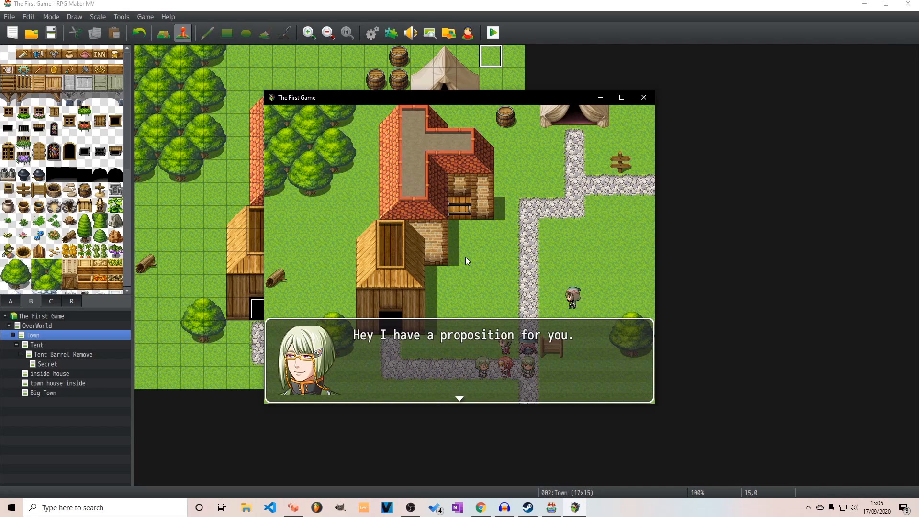
key(Return)
key(Return)
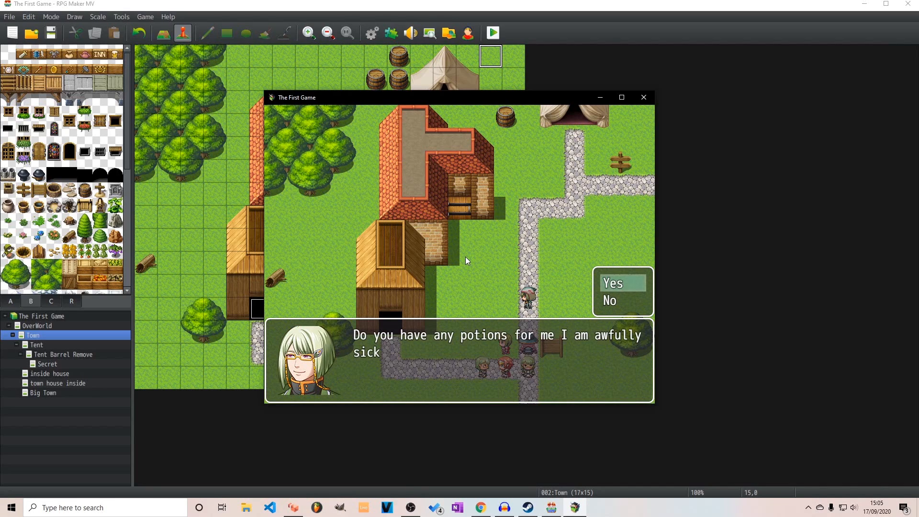
key(Return)
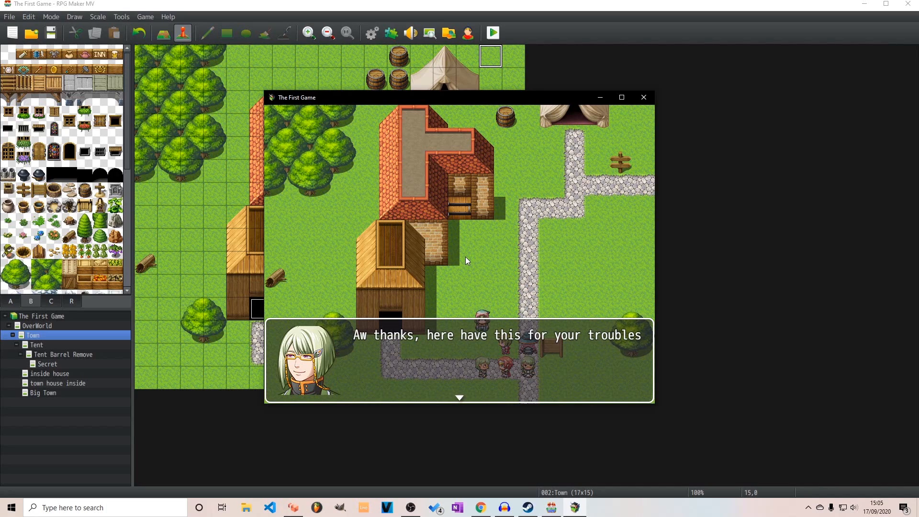
key(Return)
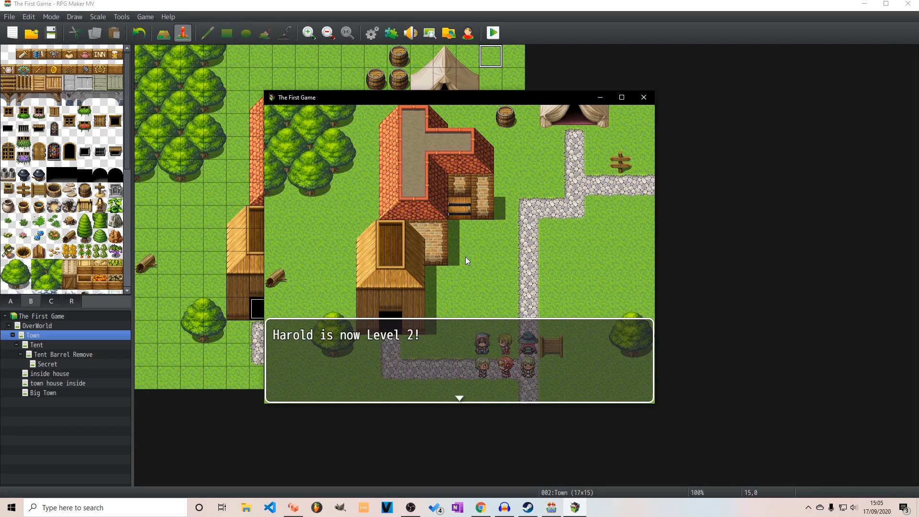
key(Return)
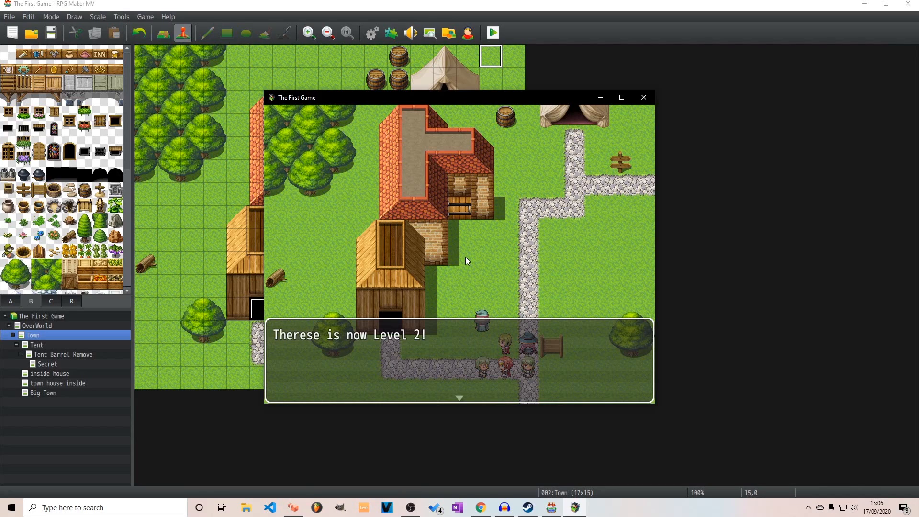
key(Return)
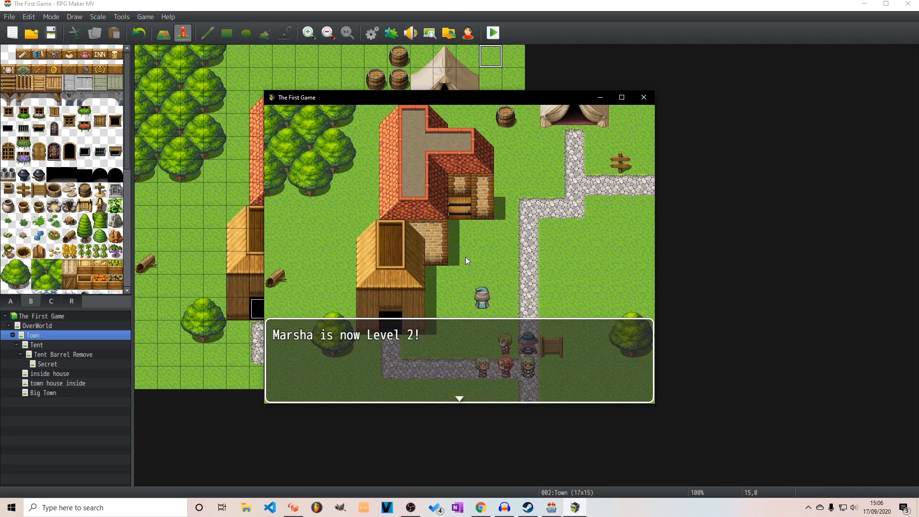
key(Return)
Repeat the villager's proposition dialogue with the Yes answer to check how the event retriggers, and end the playtest
key(Return)
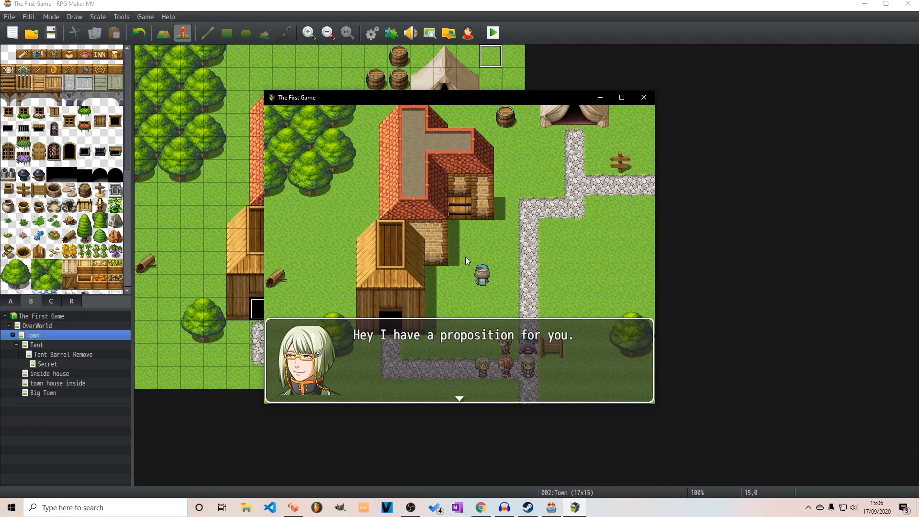
key(Return)
key(Return)
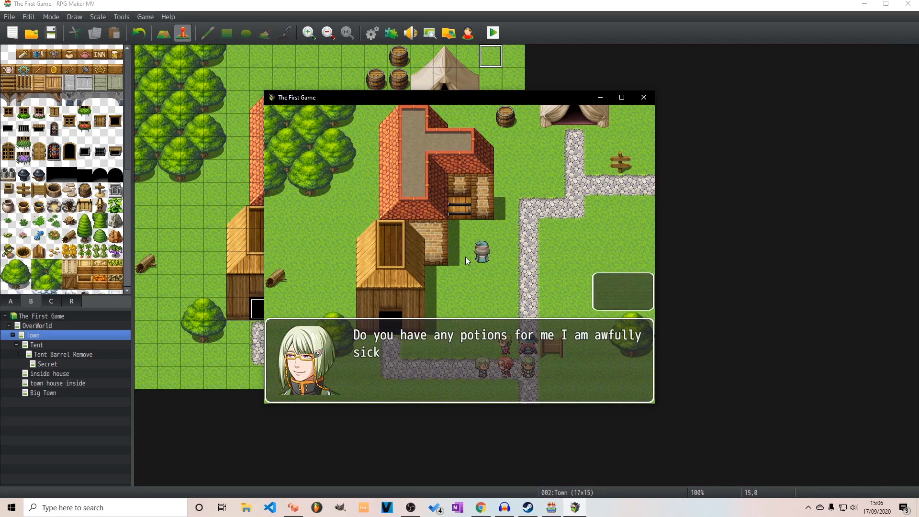
key(Return)
key(Return)
key(Return)
key(Return)
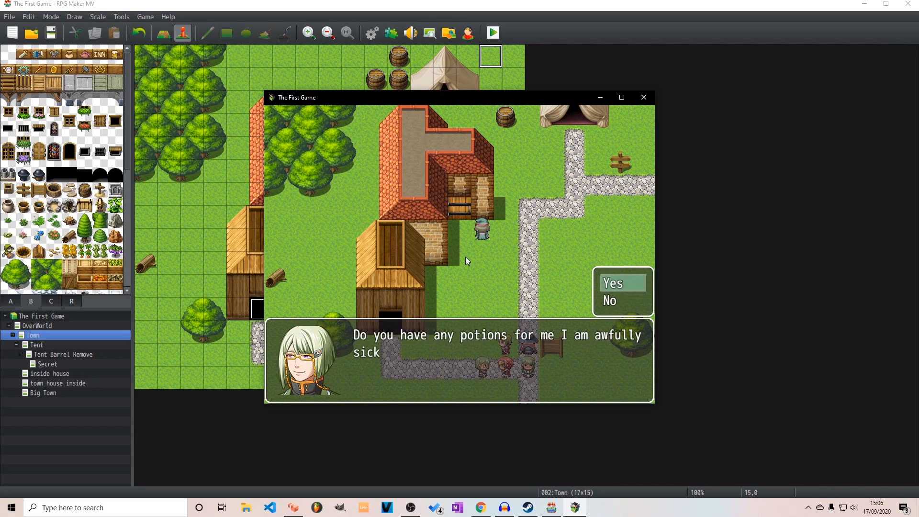
key(Return)
key(Return)
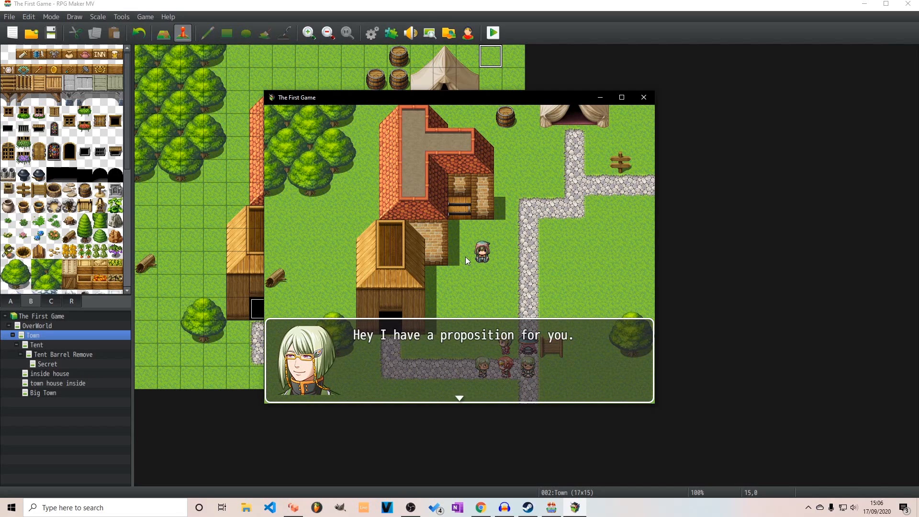
click(643, 98)
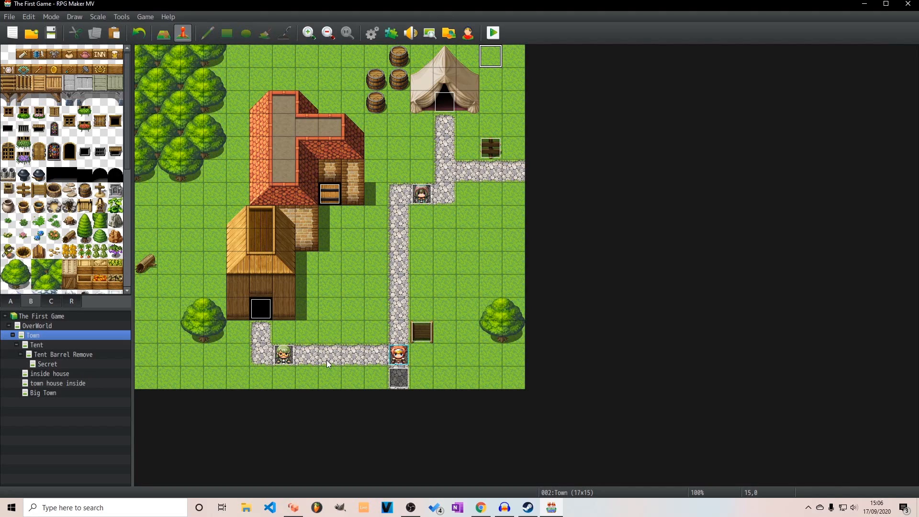
Reopen the green-haired villager's event on the path below the wooden house for editing
click(291, 354)
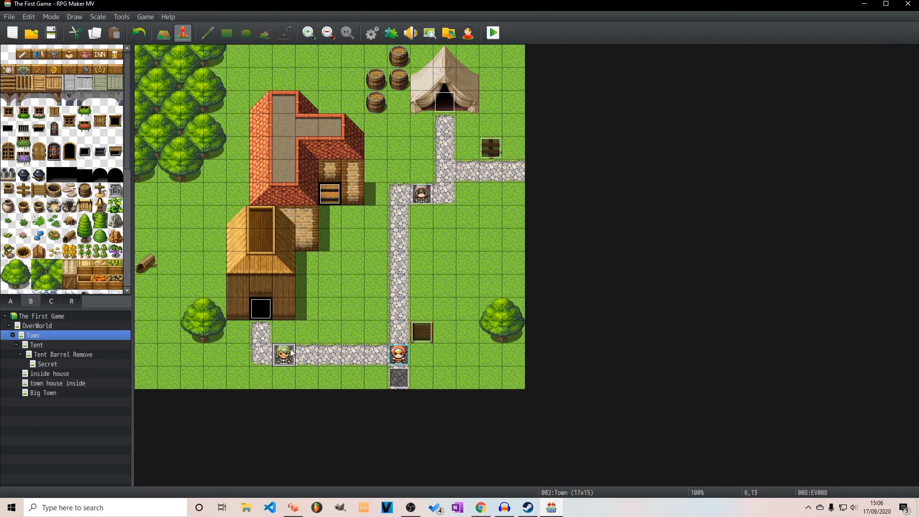
double_click(291, 354)
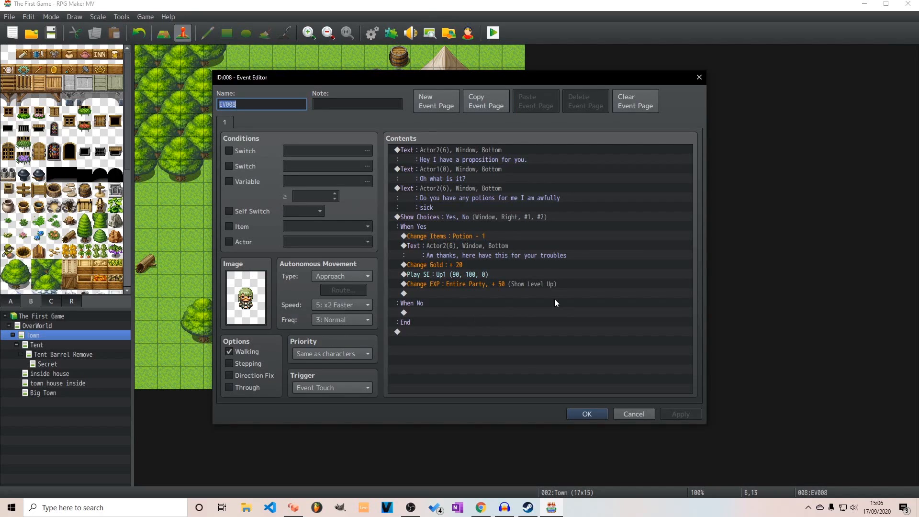
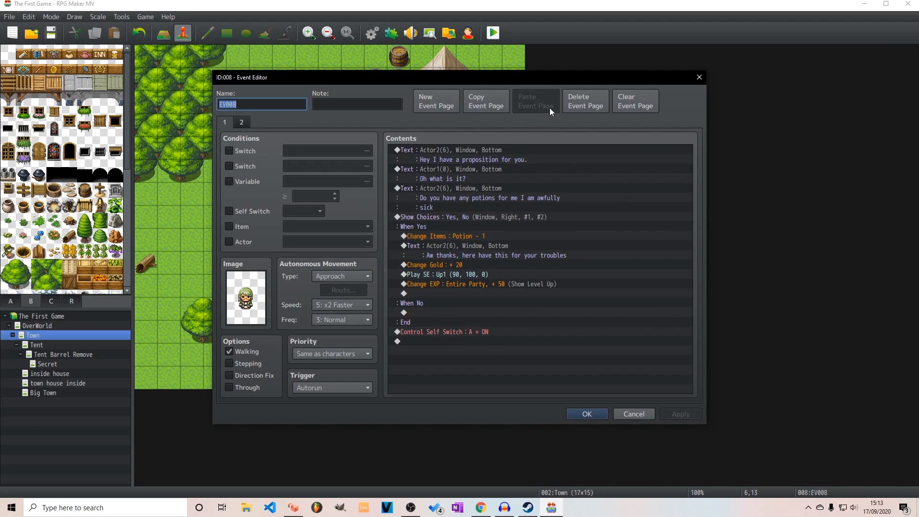
Check the Self Switch A condition on the event's second page, and return to the first page
click(242, 122)
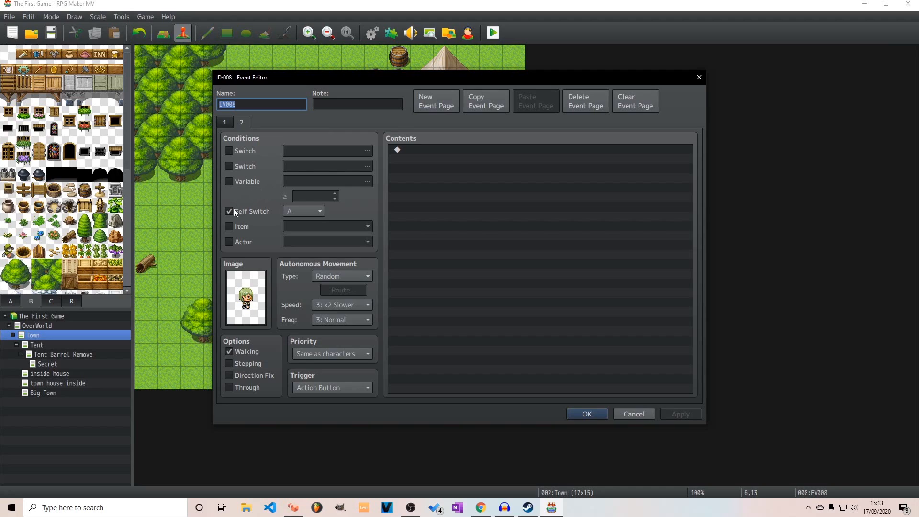
click(319, 212)
click(320, 212)
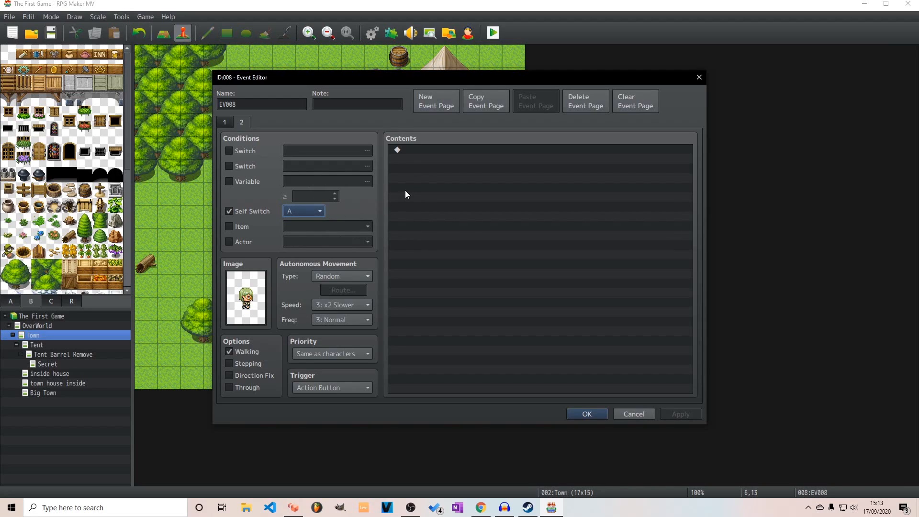
click(229, 121)
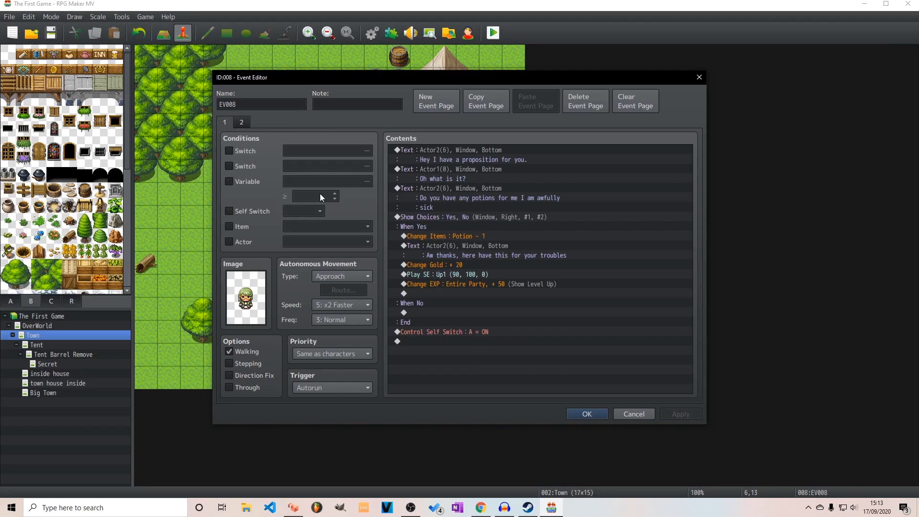
Add a second Control Self Switch command with A set to ON at the end of page 1, and delete the duplicate
double_click(449, 332)
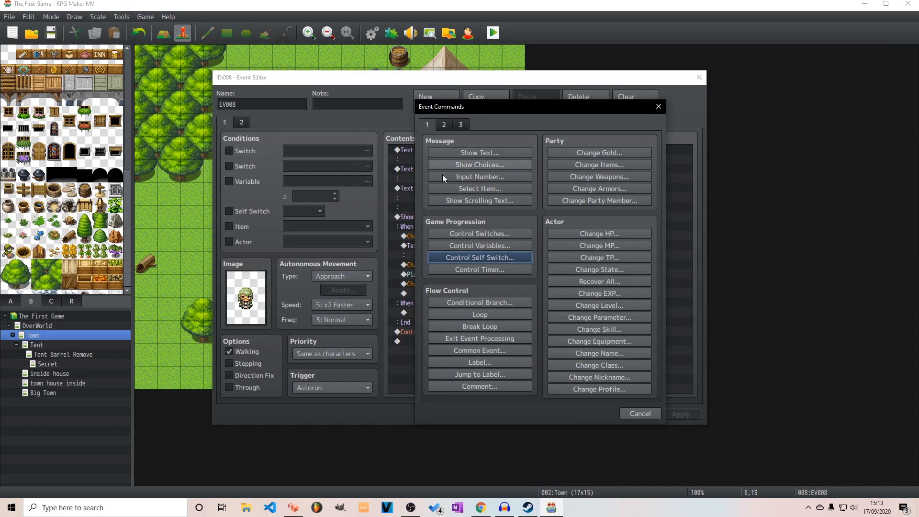
click(472, 258)
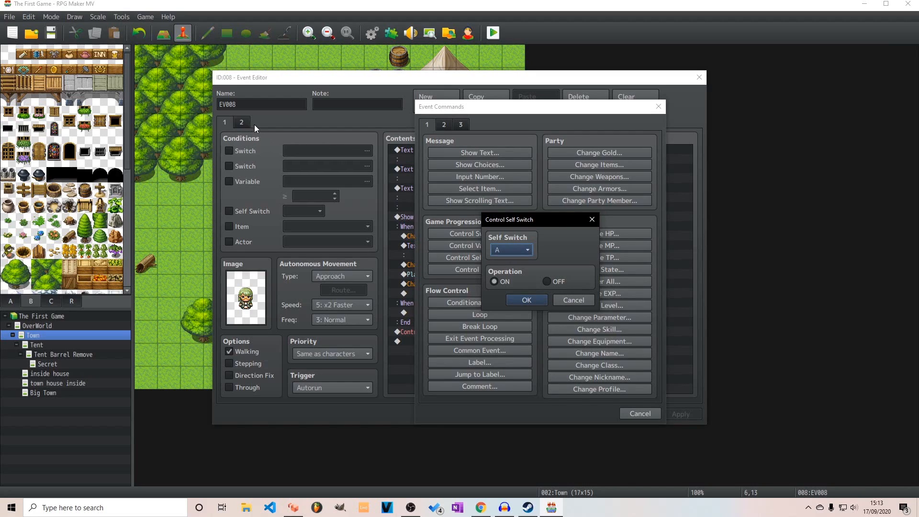
click(524, 300)
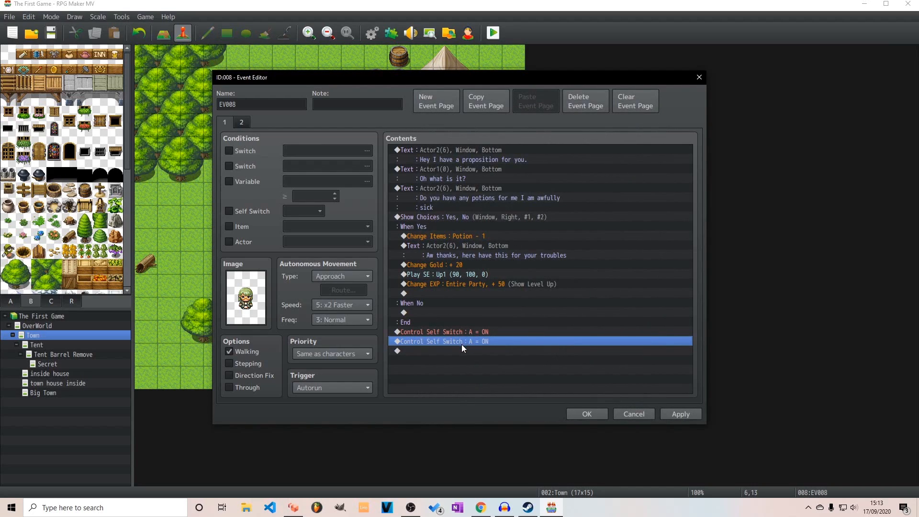
click(463, 331)
key(Delete)
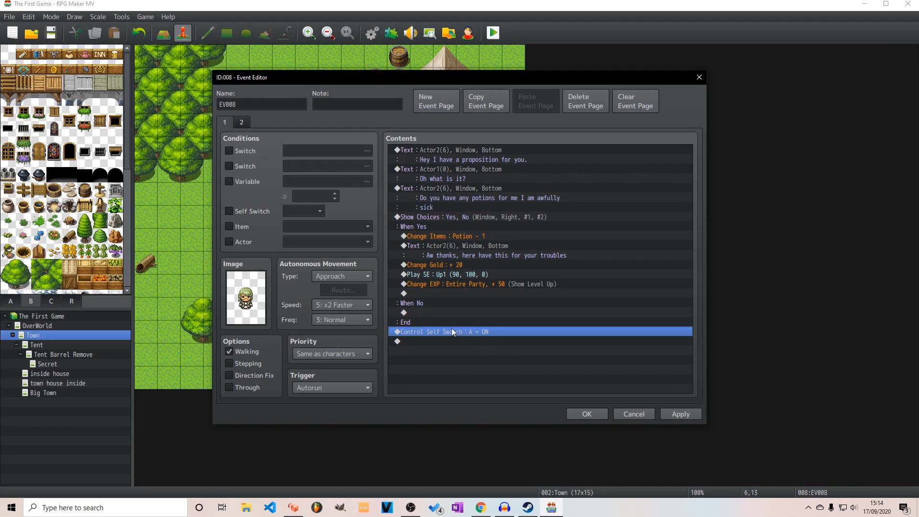
Compare the first and second event pages to review how Self Switch A links them
click(242, 122)
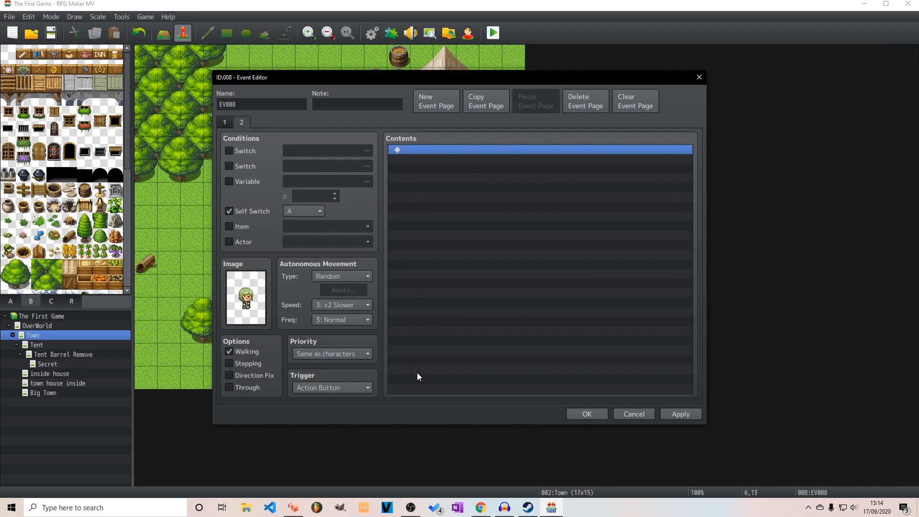
click(225, 122)
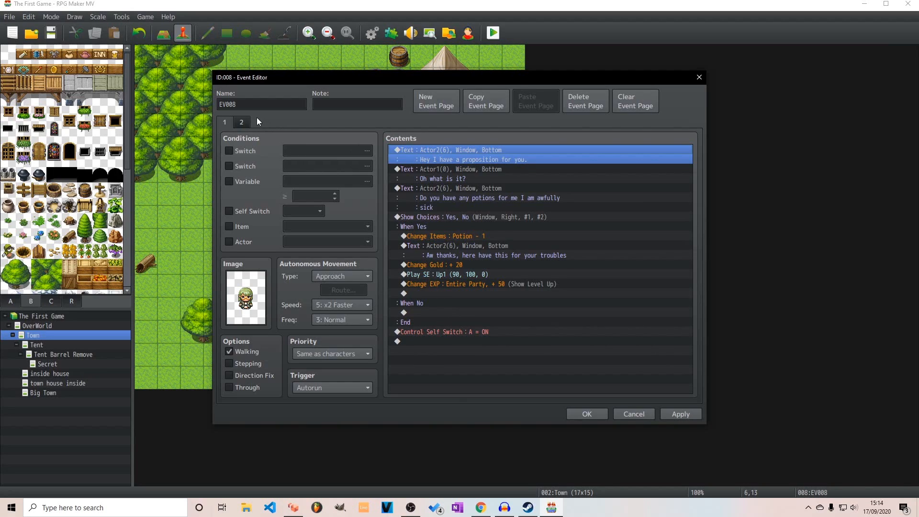
click(243, 123)
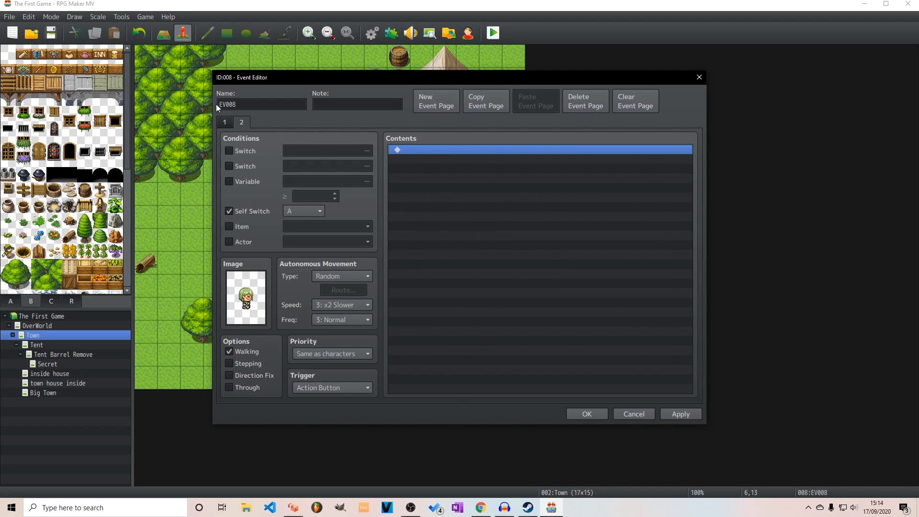
click(225, 123)
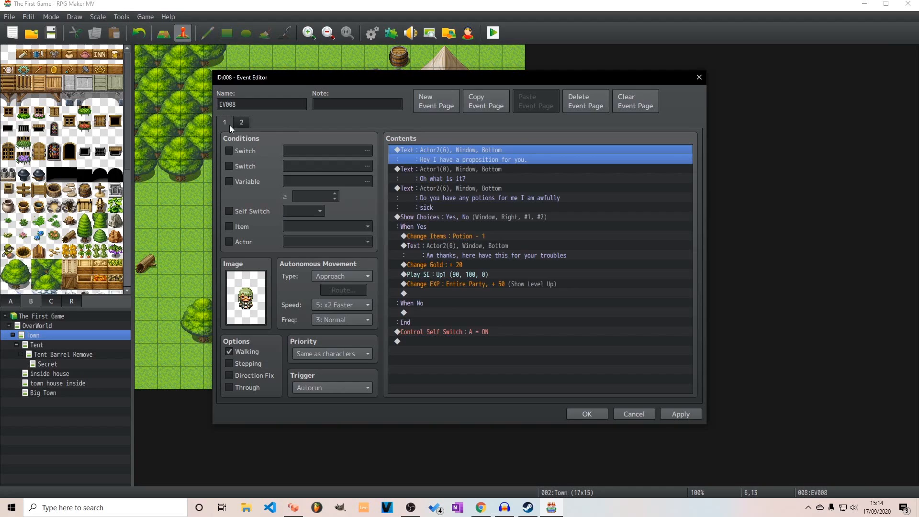
Move the Control Self Switch A = ON command from the end of page 1 into the Yes branch, after the EXP reward
click(423, 332)
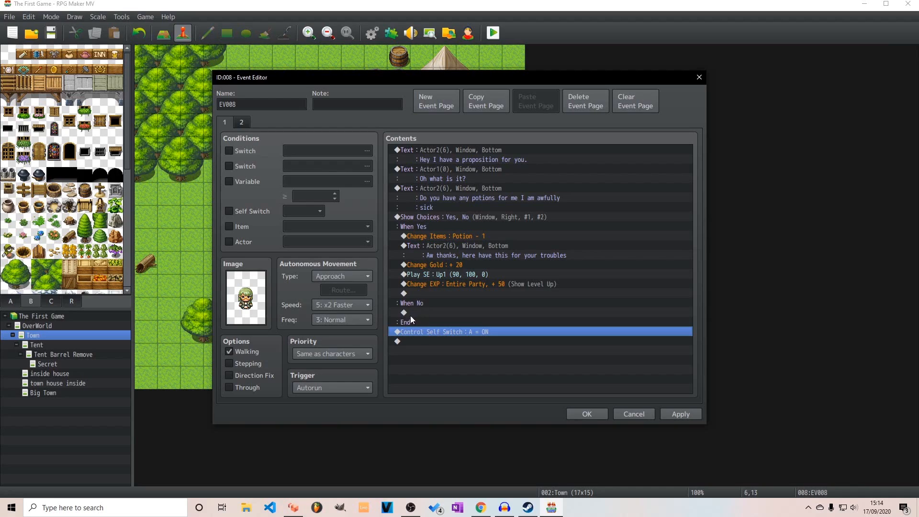
mouse_move(419, 329)
mouse_down()
mouse_move(436, 298)
mouse_move(436, 327)
mouse_up()
click(442, 292)
key(ctrl+v)
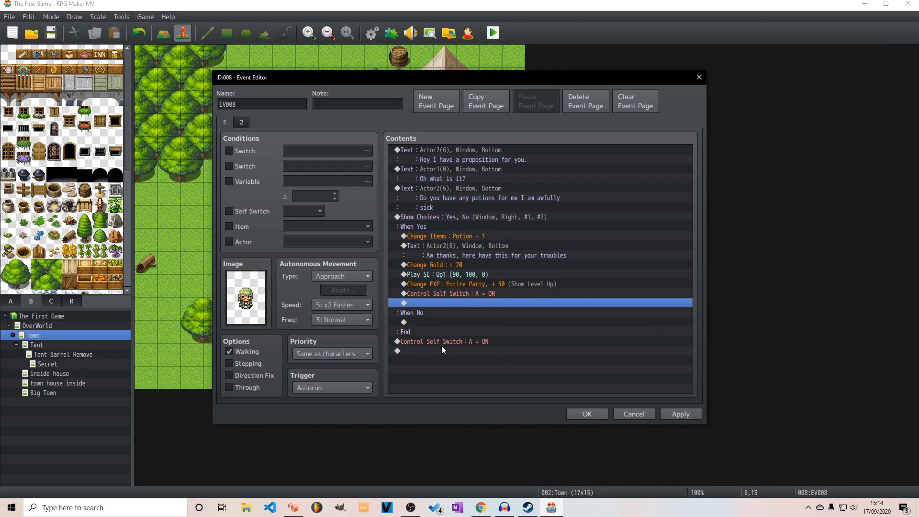
click(442, 341)
key(Delete)
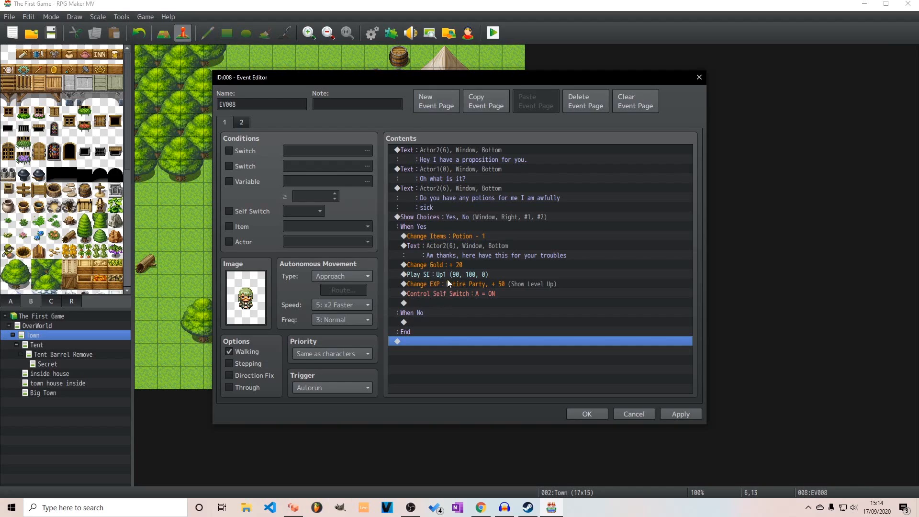
Keep page 1's autonomous movement type as Approach, set its speed to 6: x4 Faster, and save the event
click(431, 322)
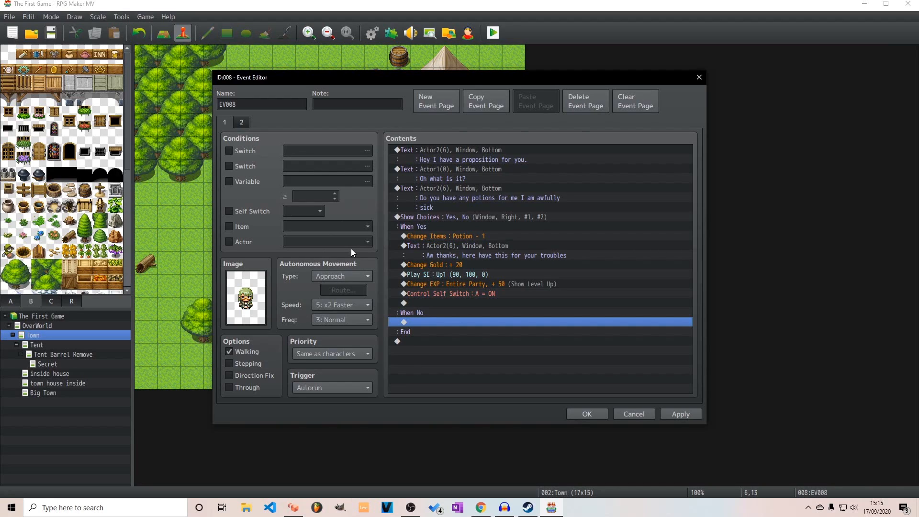
mouse_move(348, 264)
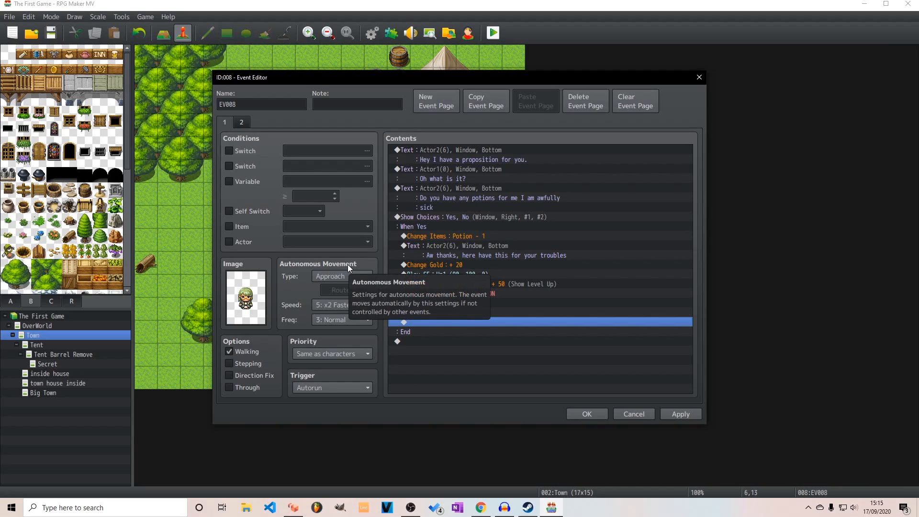
click(352, 275)
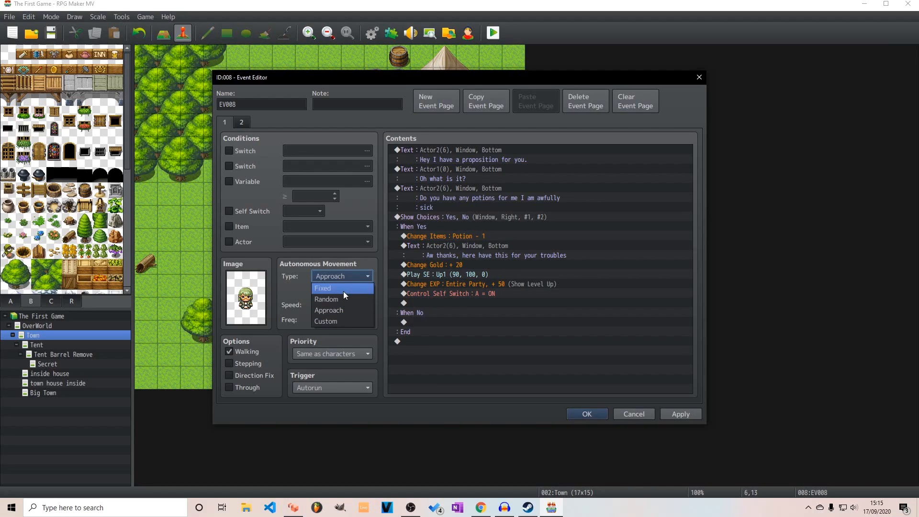
click(343, 290)
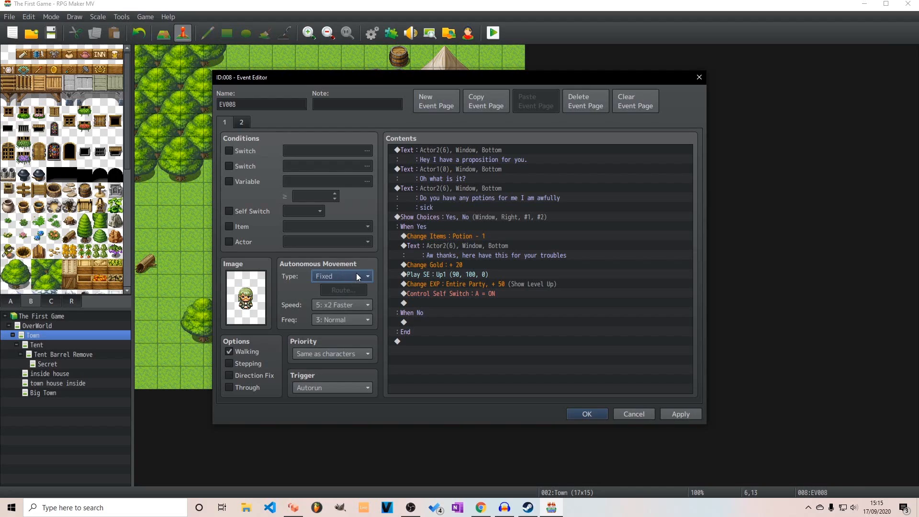
click(356, 276)
click(341, 309)
click(342, 307)
click(353, 372)
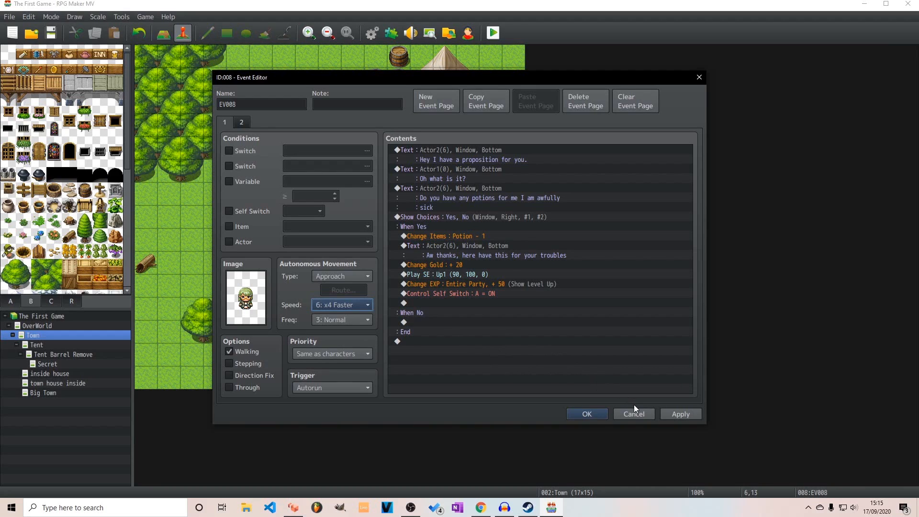
click(587, 414)
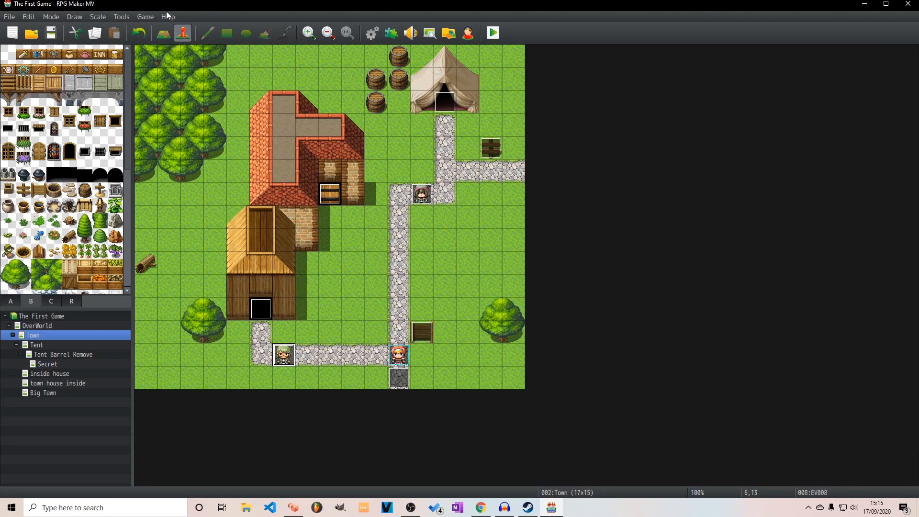
Save the game changes, start a playtest, and go through the villager's proposition with the Yes answer and the level-up messages
click(490, 33)
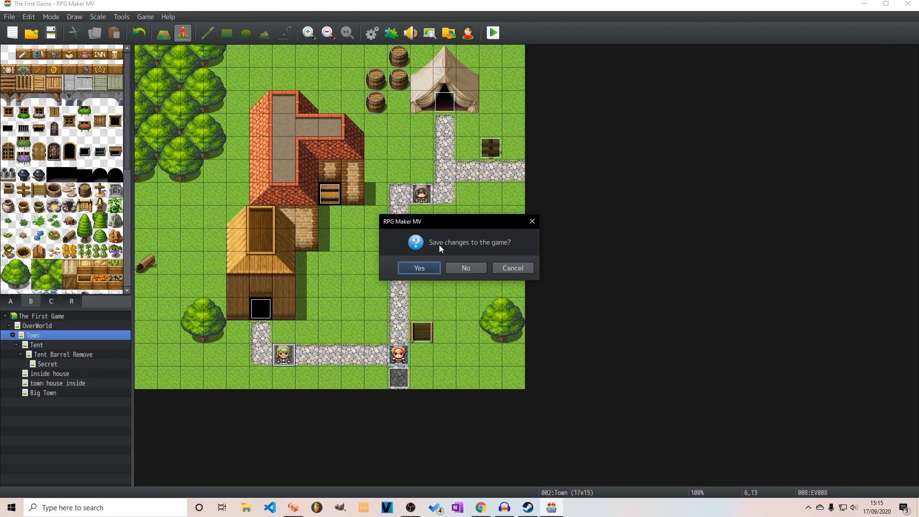
click(419, 268)
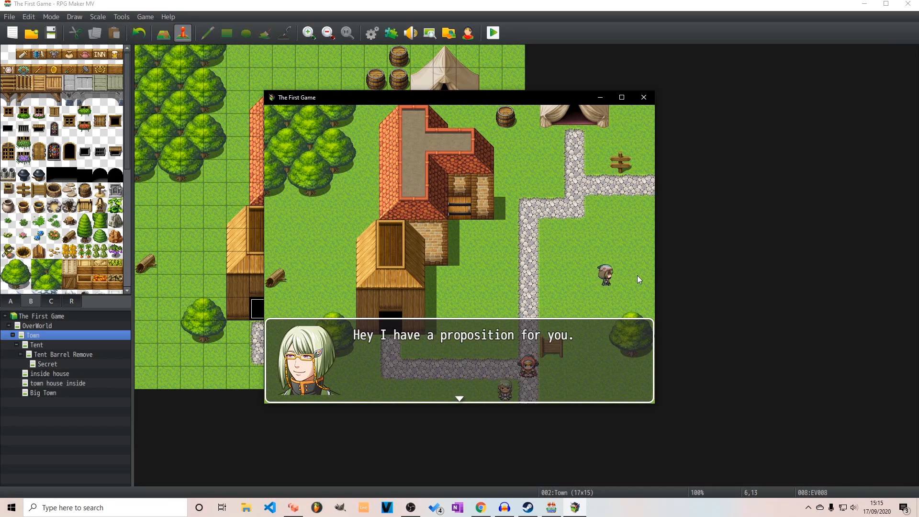
key(Return)
key(Return)
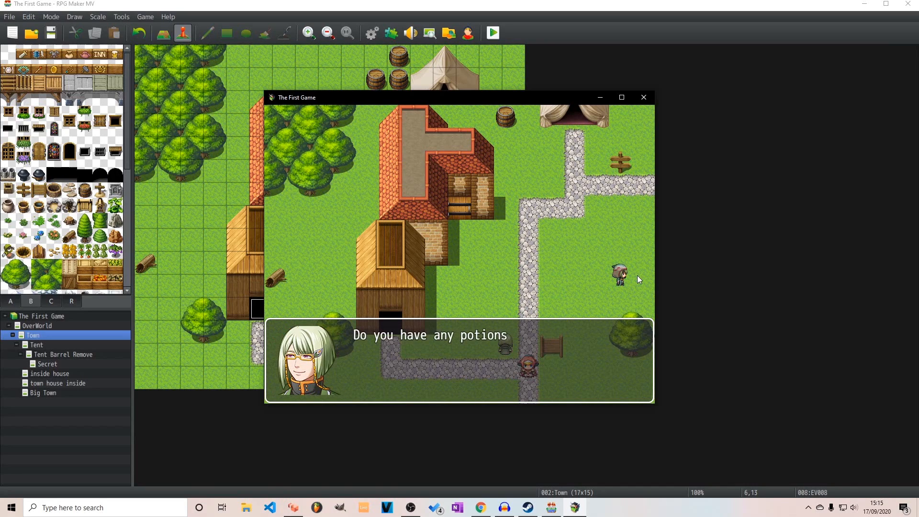
key(Return)
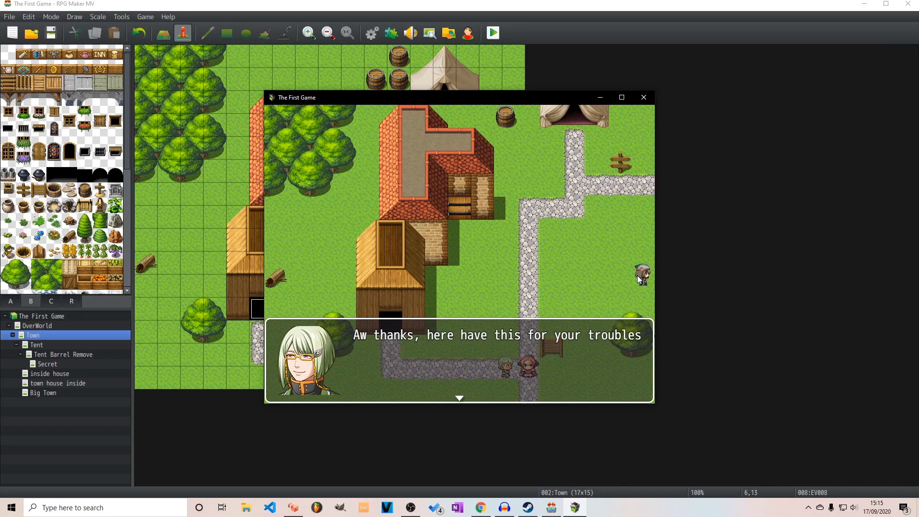
key(Return)
key(Return)
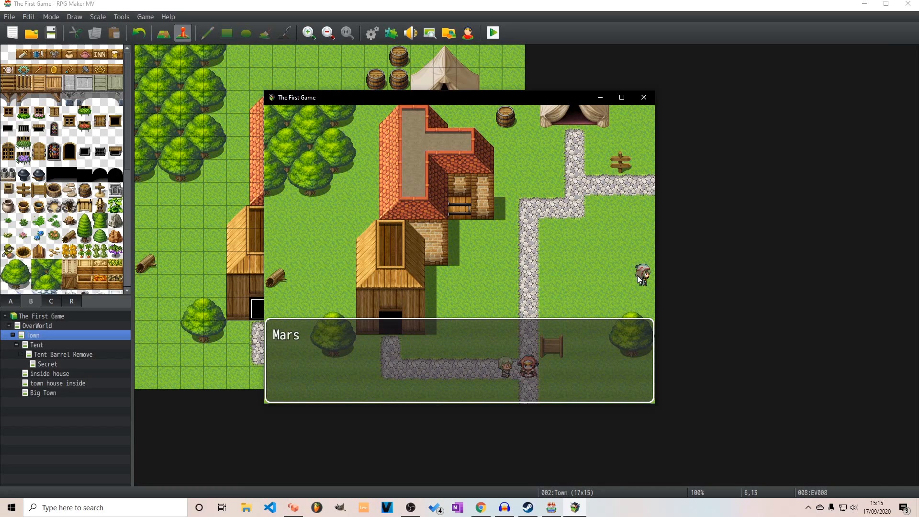
key(Return)
key(Return)
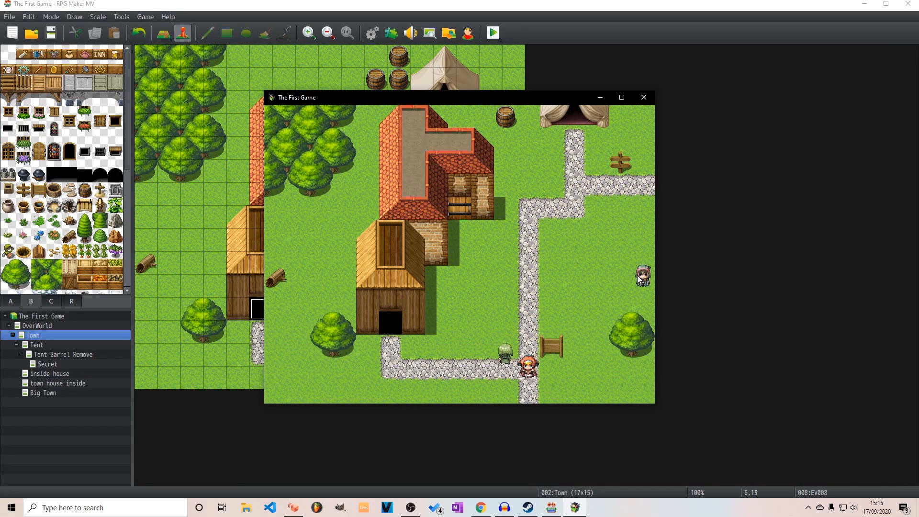
Walk the party past the green-haired villager to the hooded villager near the tree, and go through the hooded villager's dialogue
key(Left)
key(Left)
key(Up)
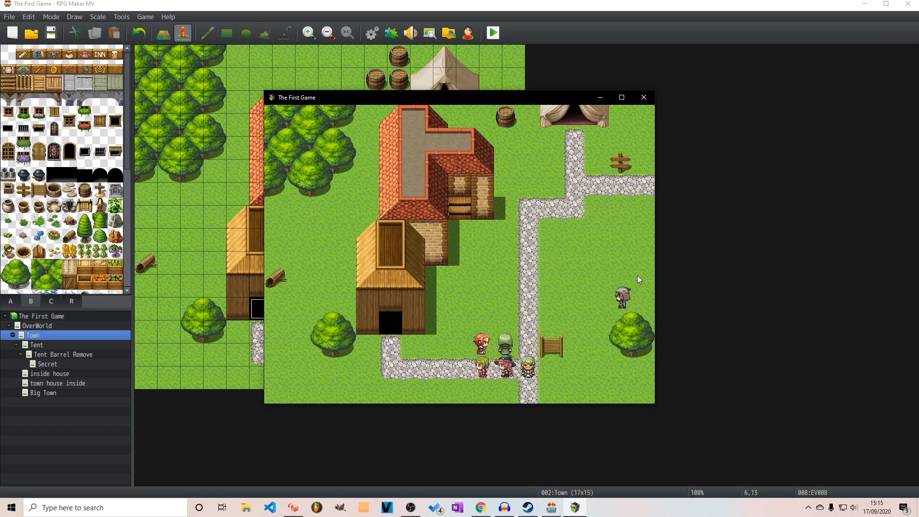
key(Right)
key(Right)
key(Up)
key(Up)
key(Right)
key(Right)
key(Right)
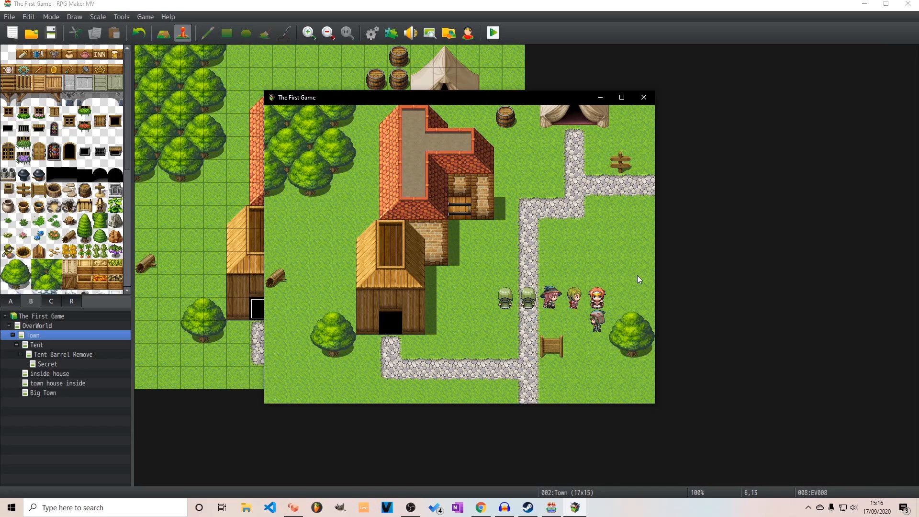
key(Down)
key(Return)
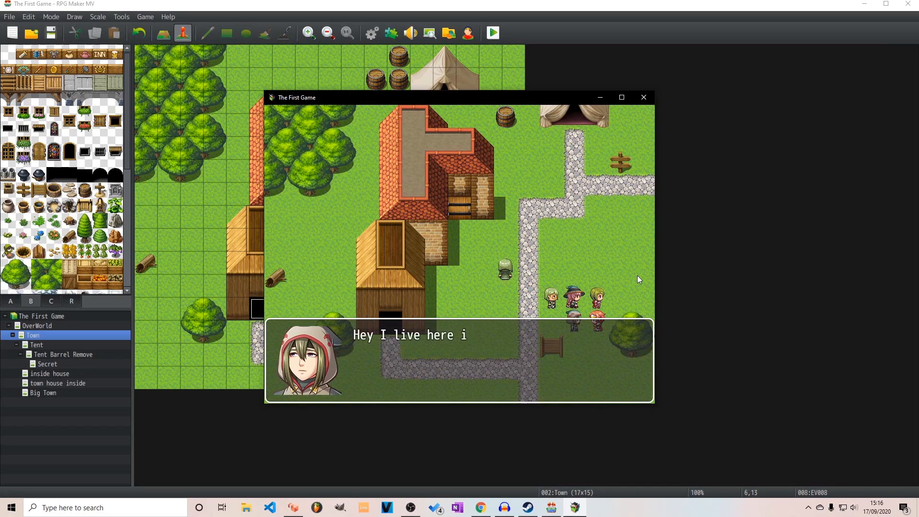
key(Return)
key(Return)
key(Return)
Lead the party up to the red-roofed house, enter it, and come back out to the town
key(Up)
key(Up)
key(Up)
key(Up)
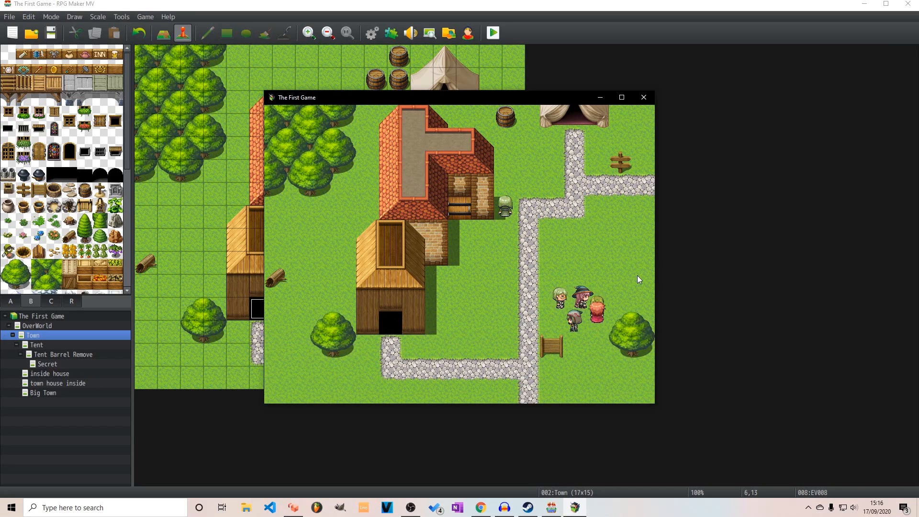
key(Up)
key(Left)
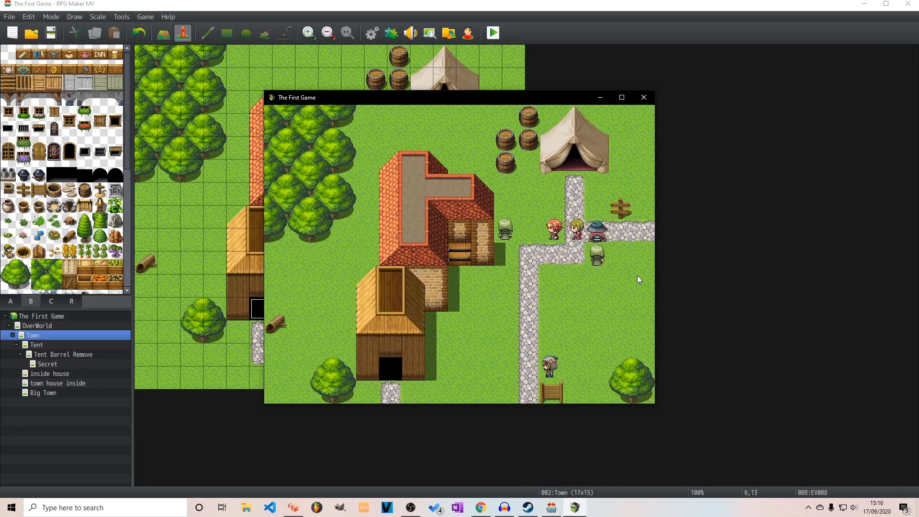
key(Left)
key(Left)
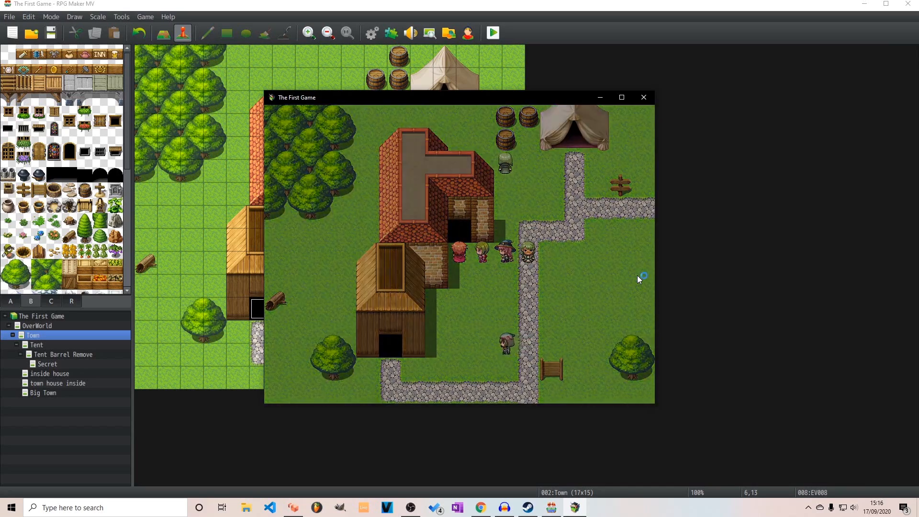
key(Down)
key(Down)
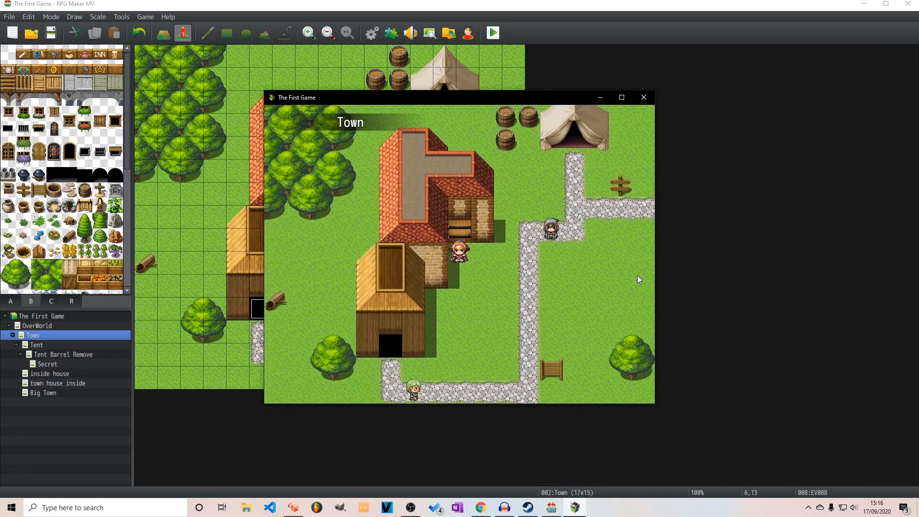
Walk the party back down around the green-haired villager, toward the wooden house, to check whether the proposition restarts
key(Right)
key(Right)
key(Right)
key(Right)
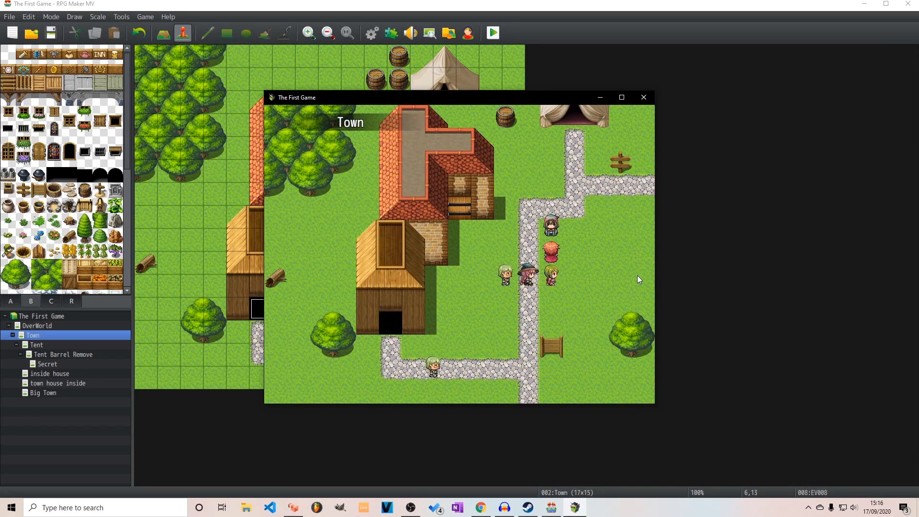
key(Down)
key(Down)
key(Down)
key(Left)
key(Left)
key(Left)
key(Down)
key(Down)
key(Up)
key(Up)
key(Left)
key(Left)
key(Left)
key(Down)
key(Left)
key(Left)
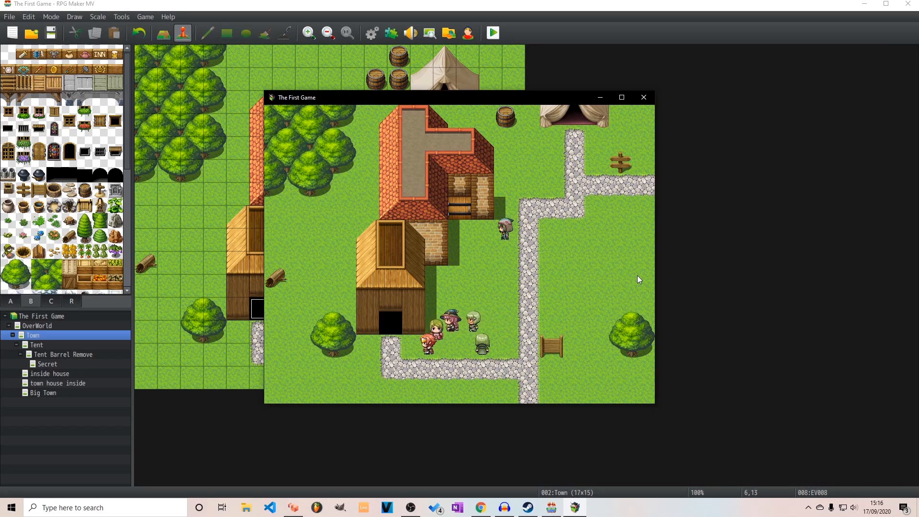
Walk the party around the green-haired villager, along the stone path, and into the tent
key(Up)
key(Right)
key(Right)
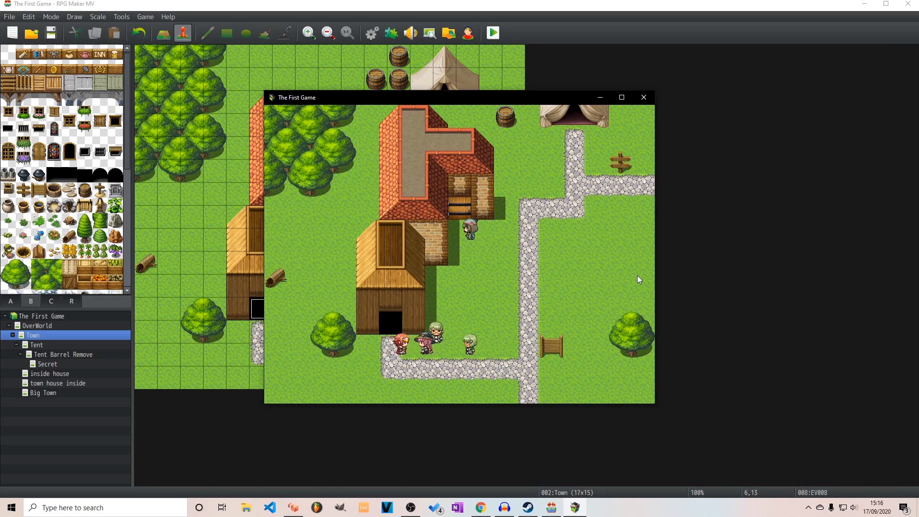
key(Up)
key(Up)
key(Right)
key(Right)
key(Right)
key(Right)
key(Up)
key(Up)
key(Up)
key(Up)
key(Right)
key(Right)
key(Up)
key(Up)
key(Up)
key(Up)
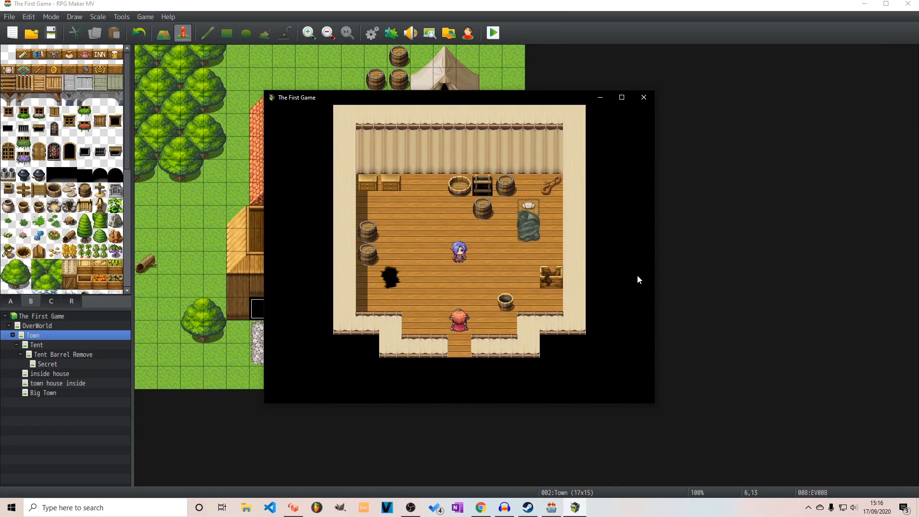
Answer Yes to removing the tent's barrel, visit the chest in the secret room below, and end the playtest
key(Up)
key(Up)
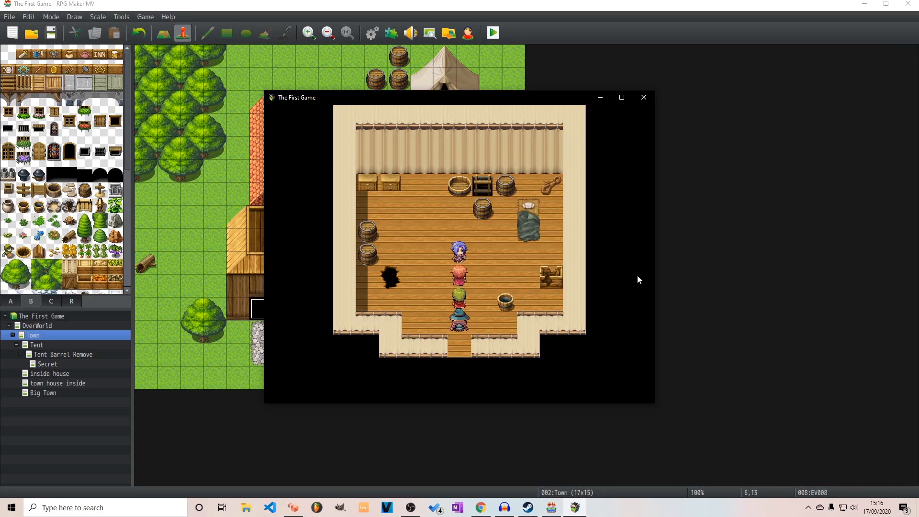
key(Return)
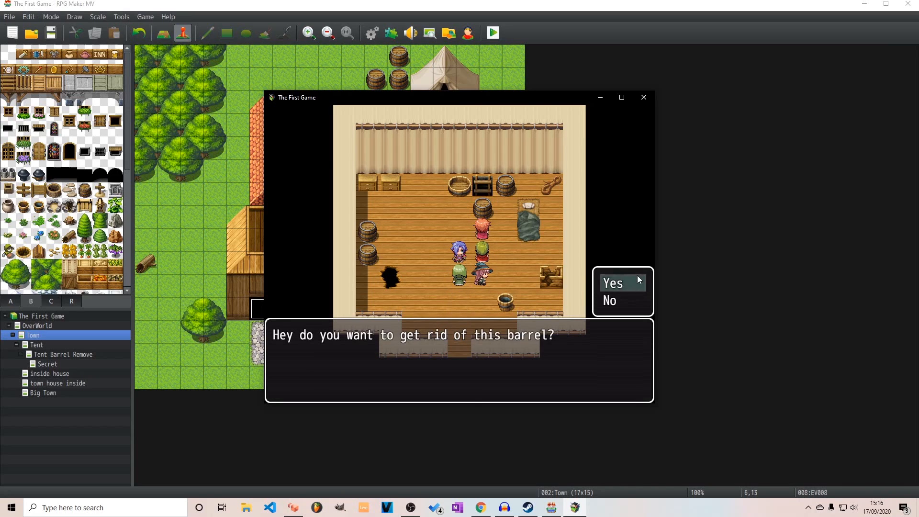
key(Return)
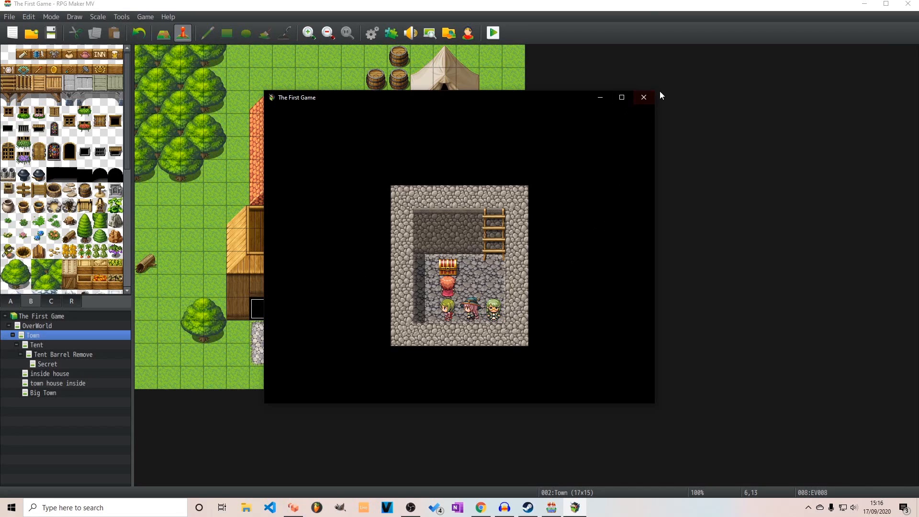
click(647, 97)
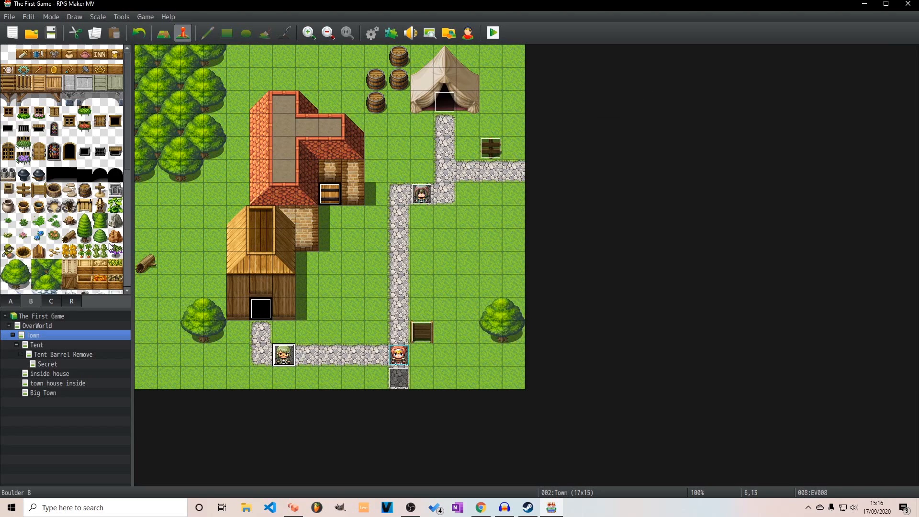
Delete the existing chest event on the Secret map
click(54, 362)
click(238, 171)
key(Delete)
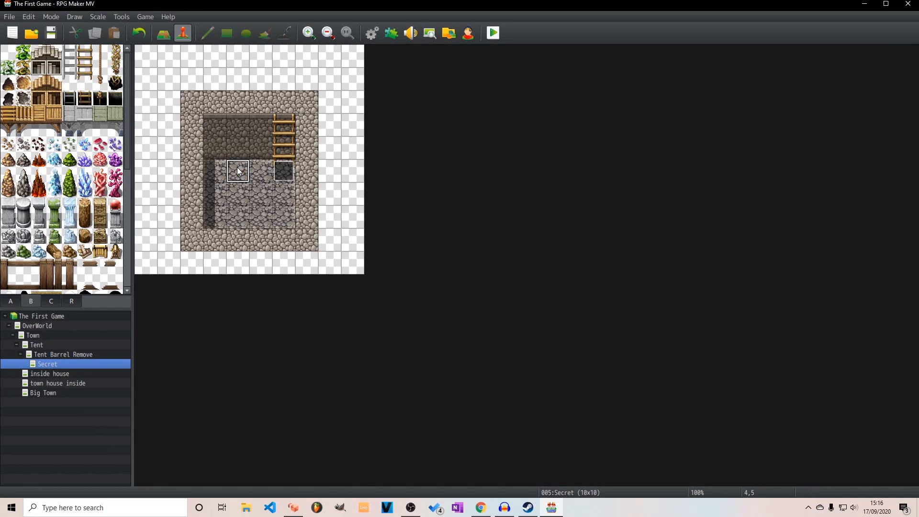
Create a quick Treasure event containing 9001 gold on the empty chest tile of the Secret map
right_click(242, 168)
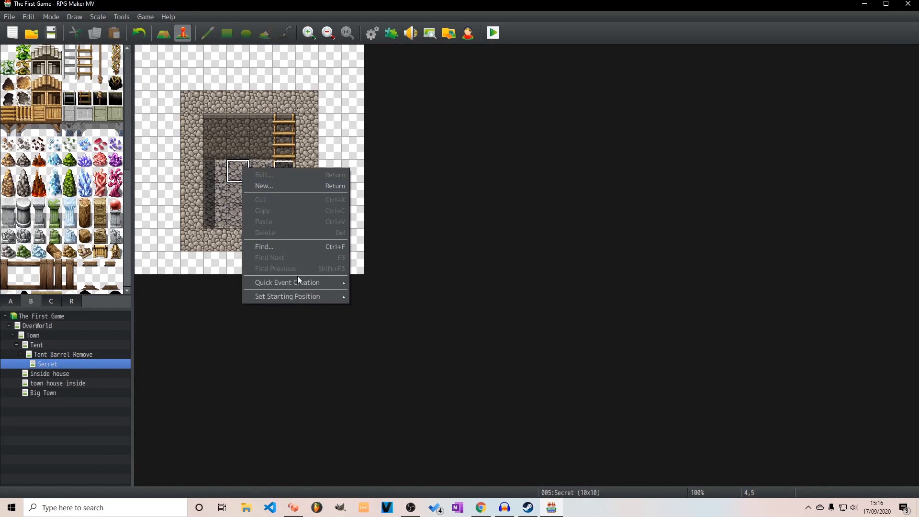
mouse_move(300, 281)
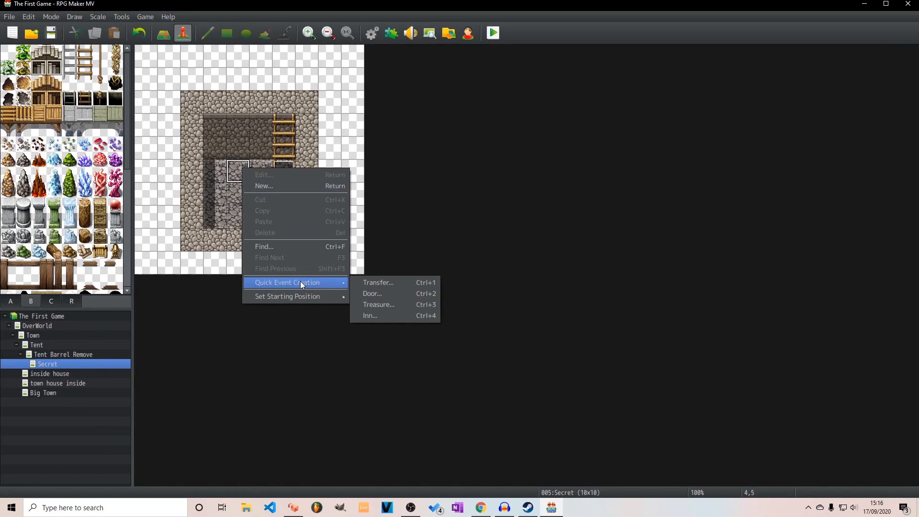
click(381, 306)
click(486, 226)
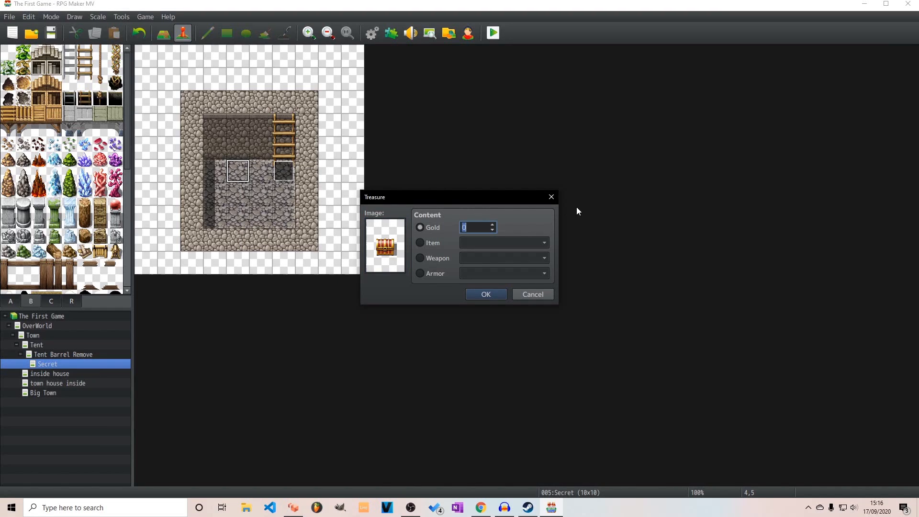
text(9000)
key(BackSpace)
text(1)
click(502, 296)
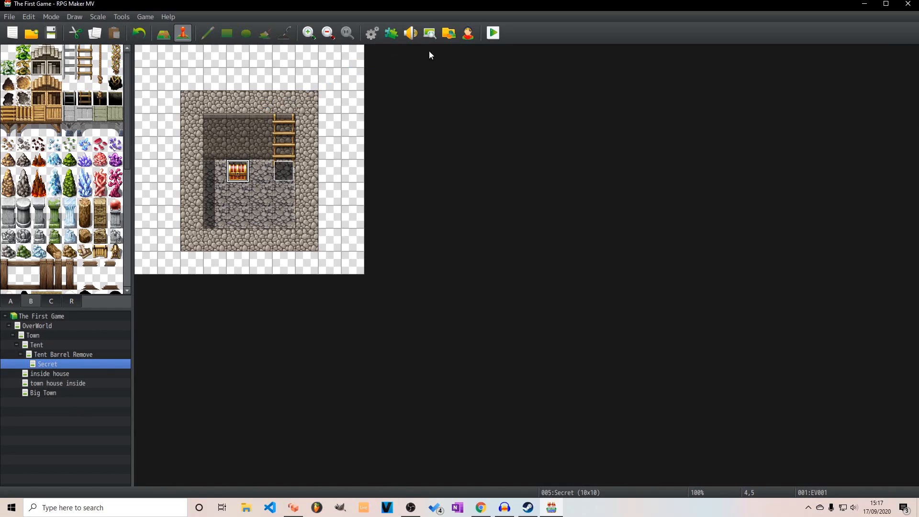
Start a playtest with a new game and go through the villager's proposition with the Yes answer
click(493, 33)
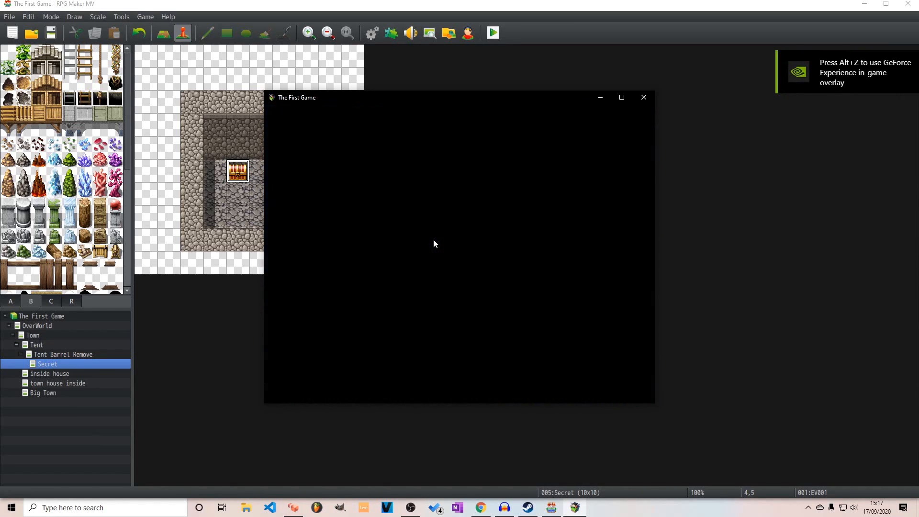
key(Return)
key(Return)
key(Return)
key(Return)
key(Return)
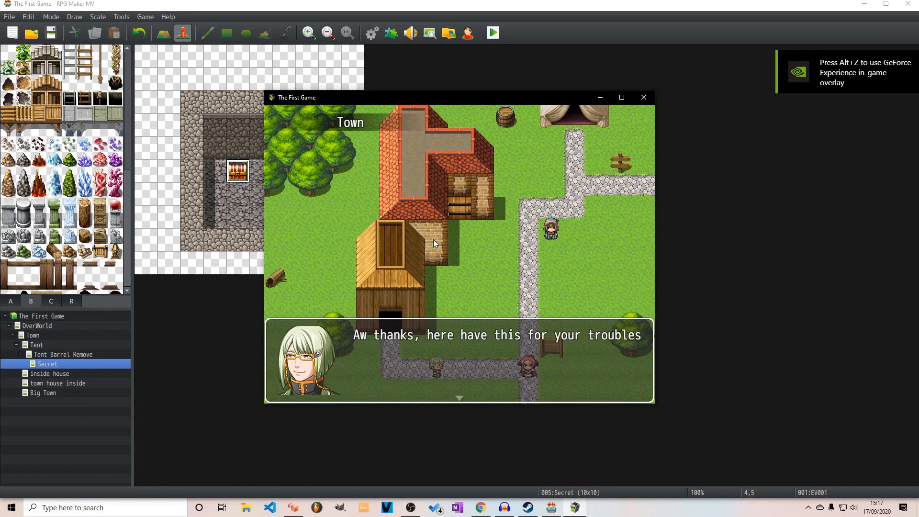
key(Return)
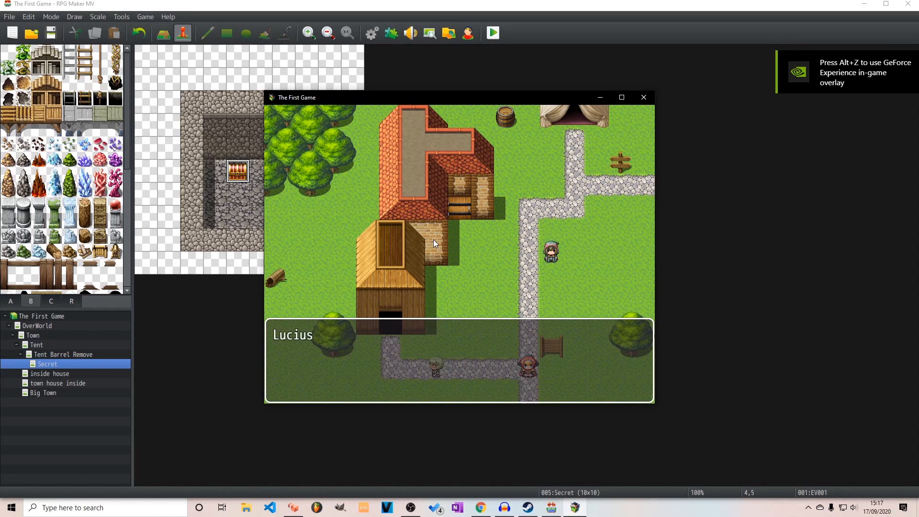
key(Return)
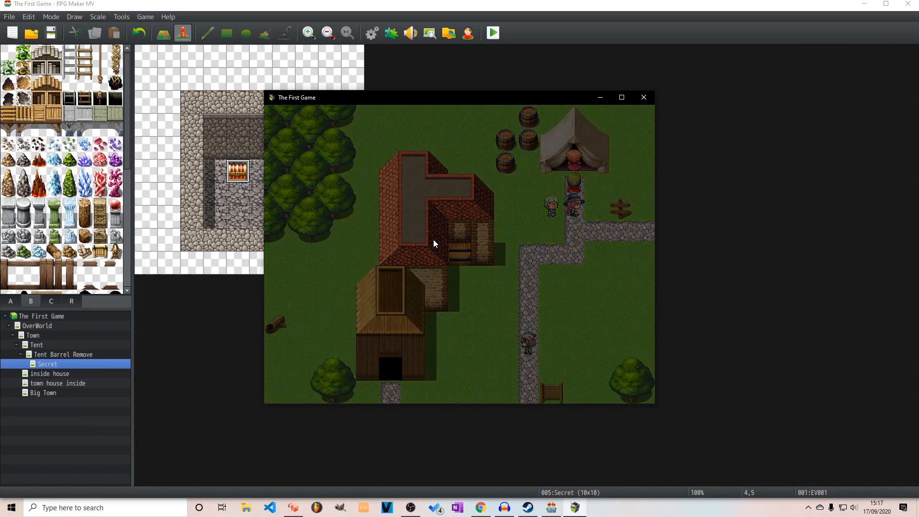
Lead the party into the tent, answer Yes to removing the barrel, and descend into the secret room
key(Up)
key(Left)
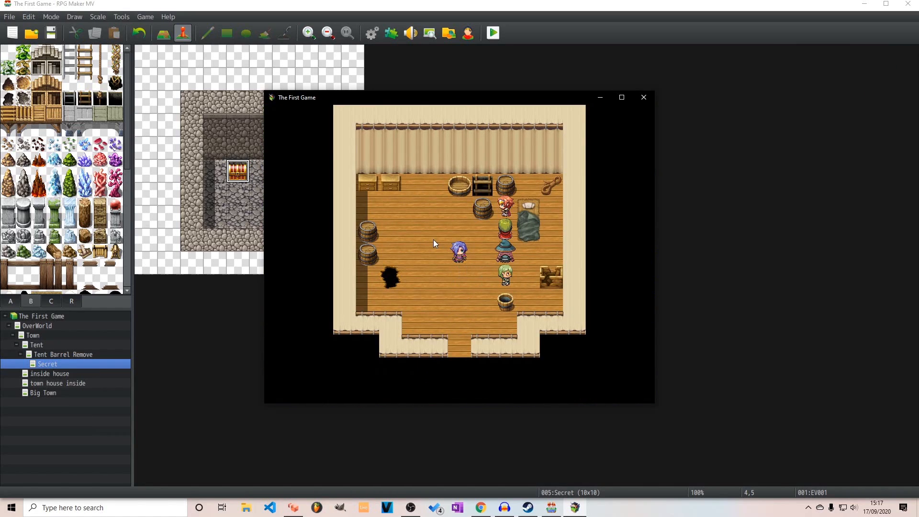
key(Return)
key(Return)
key(Up)
key(Left)
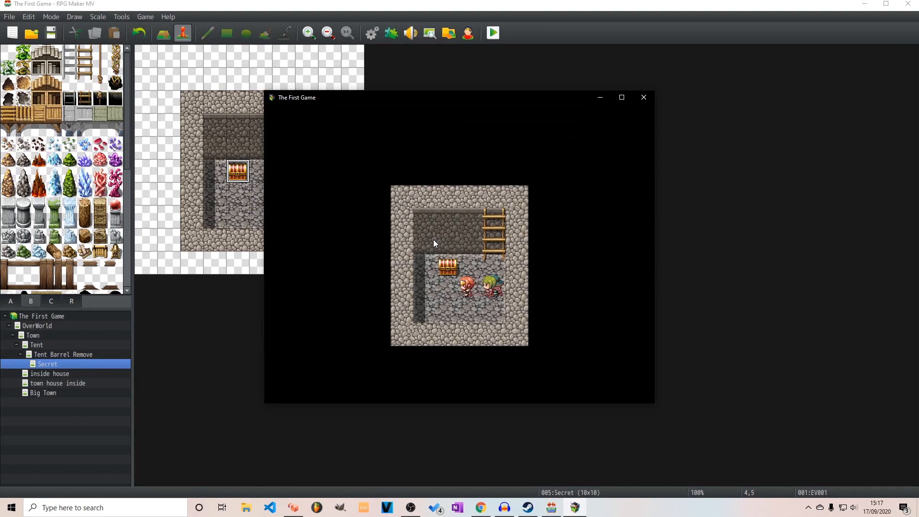
Open the treasure chest, walk the party around it, and end the playtest
key(Up)
key(Return)
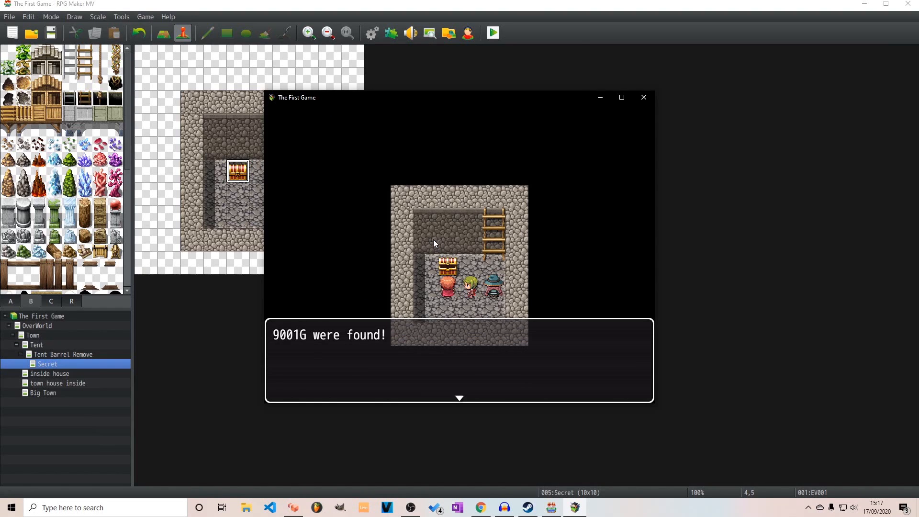
key(Return)
key(Left)
key(Up)
key(Down)
key(Right)
key(Up)
key(Right)
key(Up)
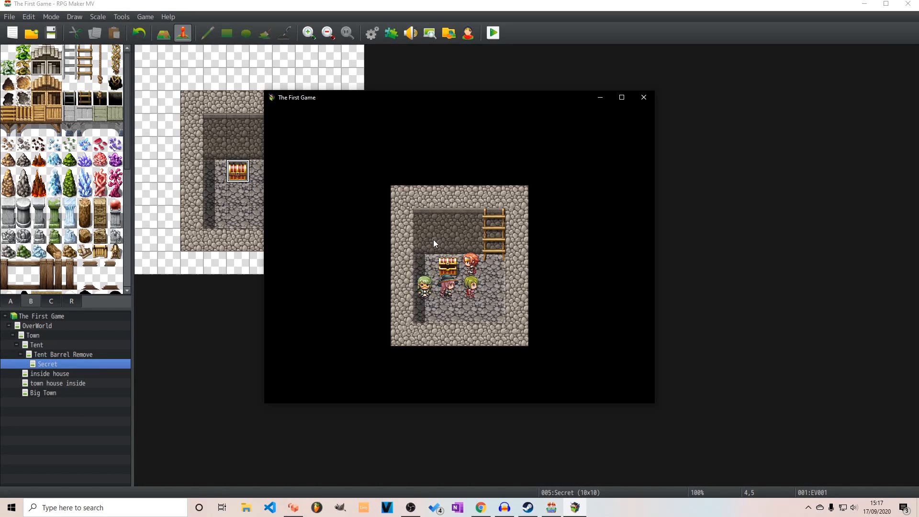
click(644, 98)
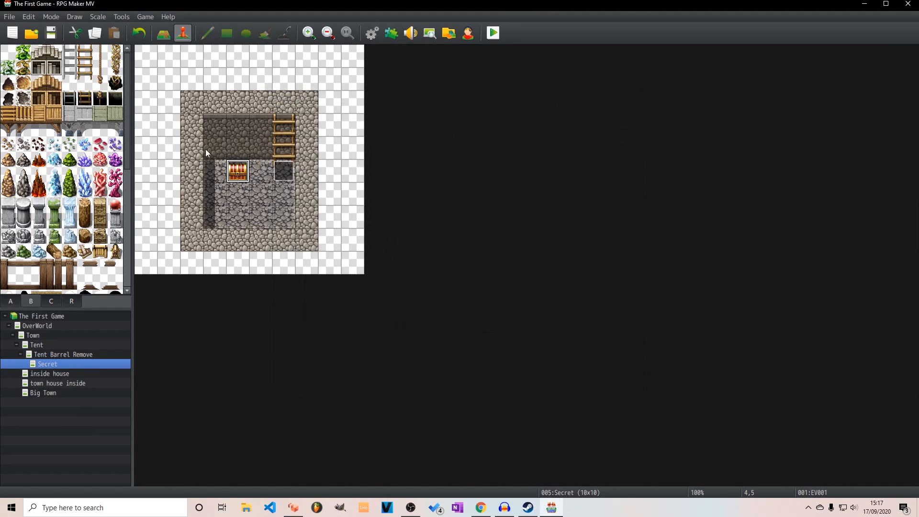
Examine both pages of the chest event, including its self switch, gold and text commands
double_click(238, 172)
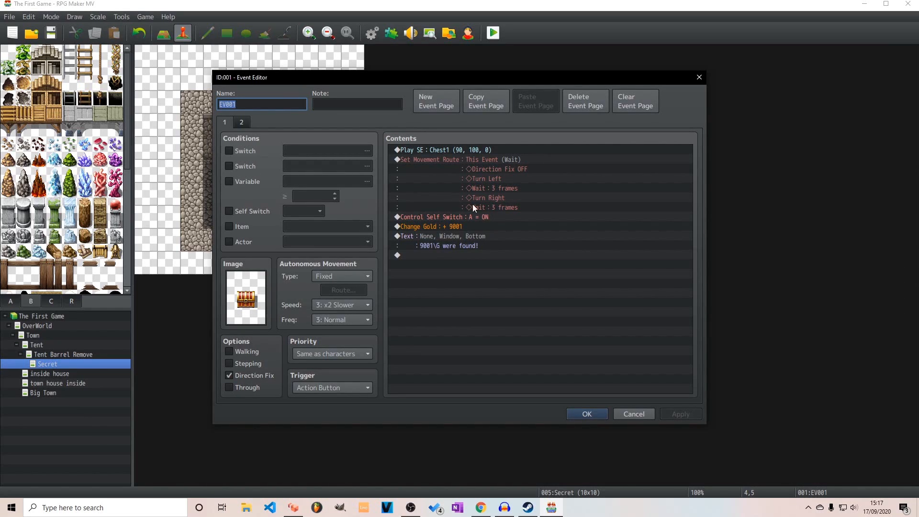
click(240, 122)
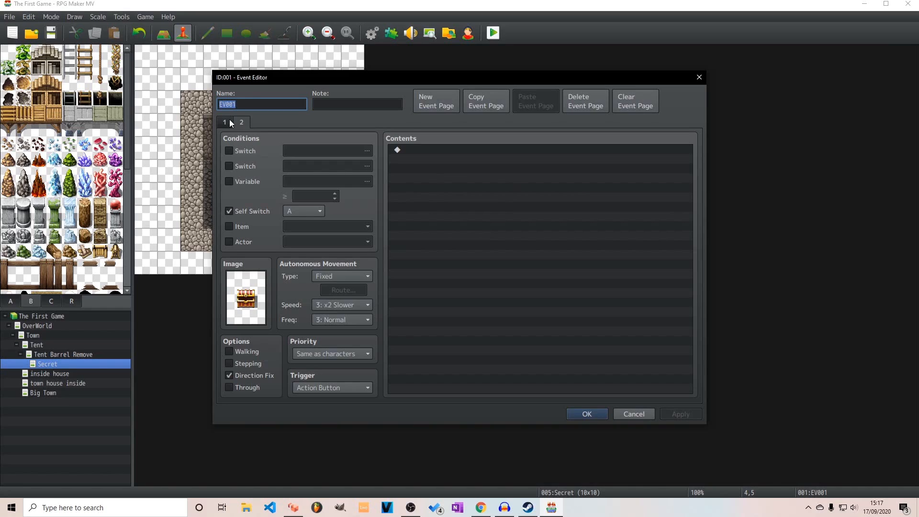
click(224, 123)
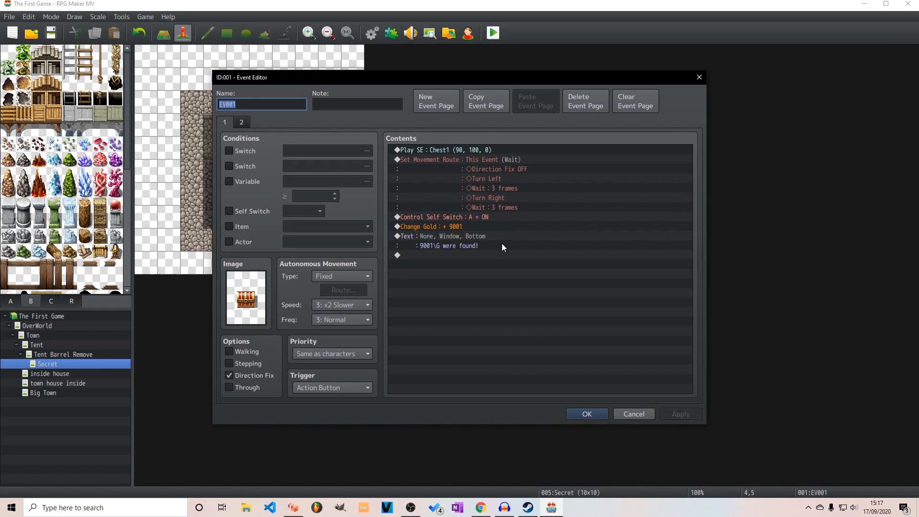
click(246, 123)
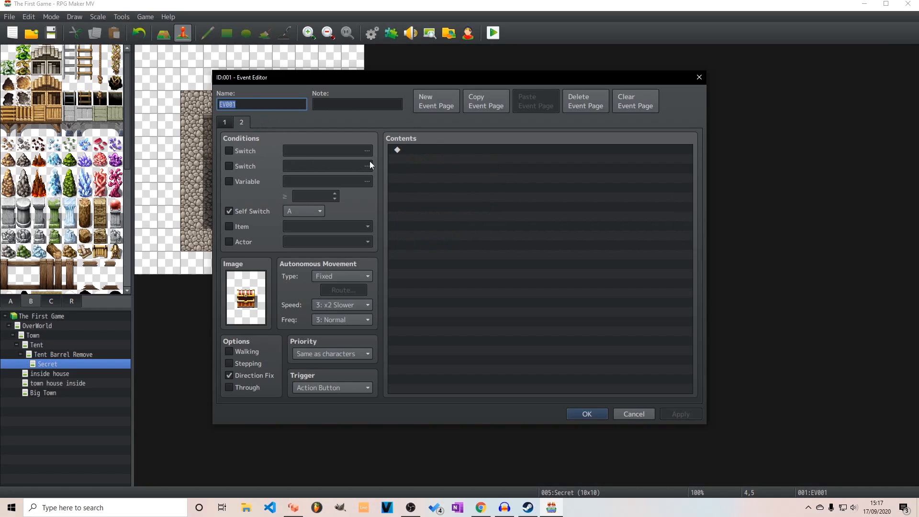
click(230, 122)
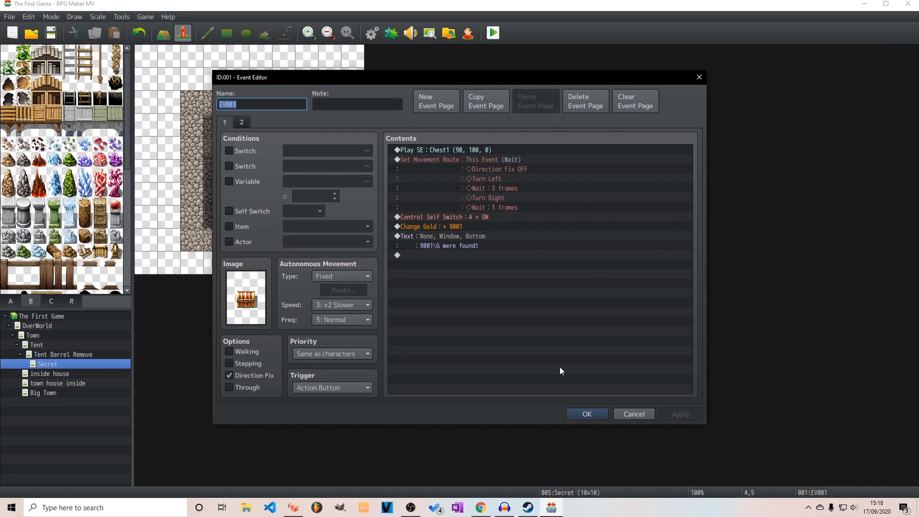
click(591, 412)
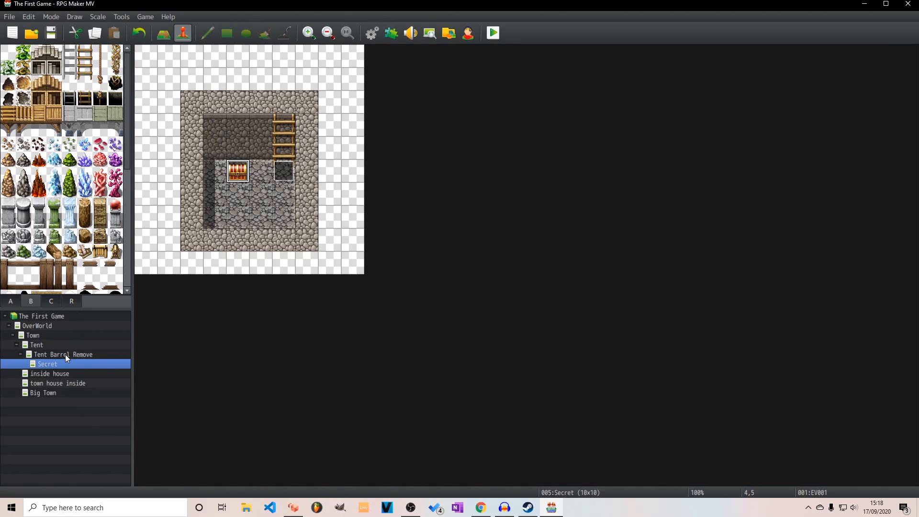
Compare the Tent and Tent Barrel Remove maps, and examine the barrel event's choices and player transfer
click(59, 333)
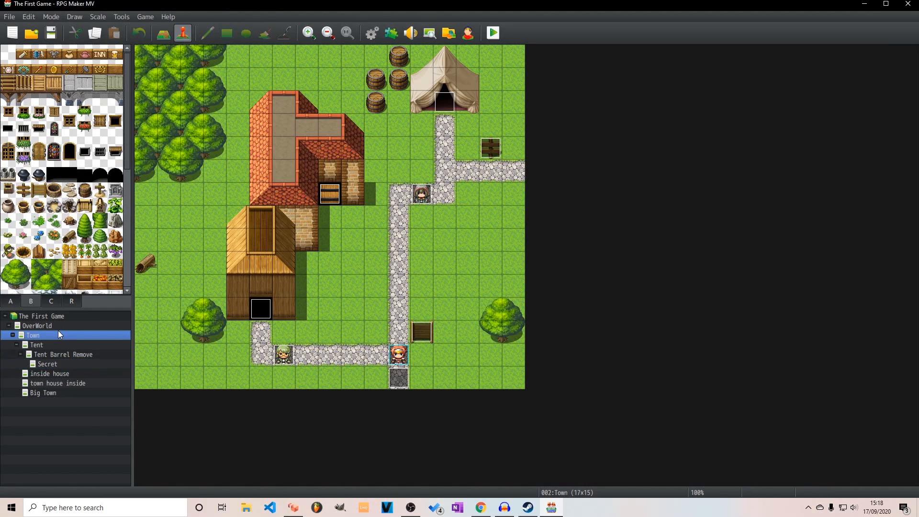
click(53, 343)
click(80, 355)
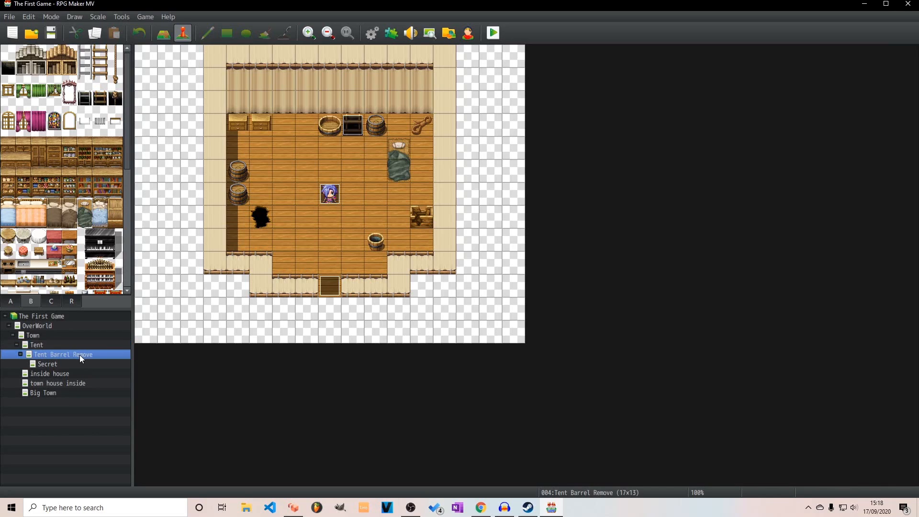
click(75, 345)
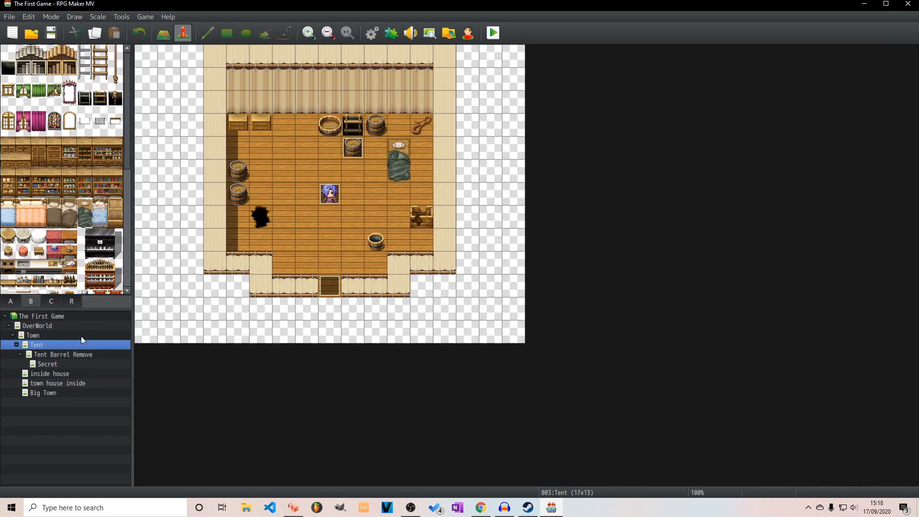
double_click(350, 149)
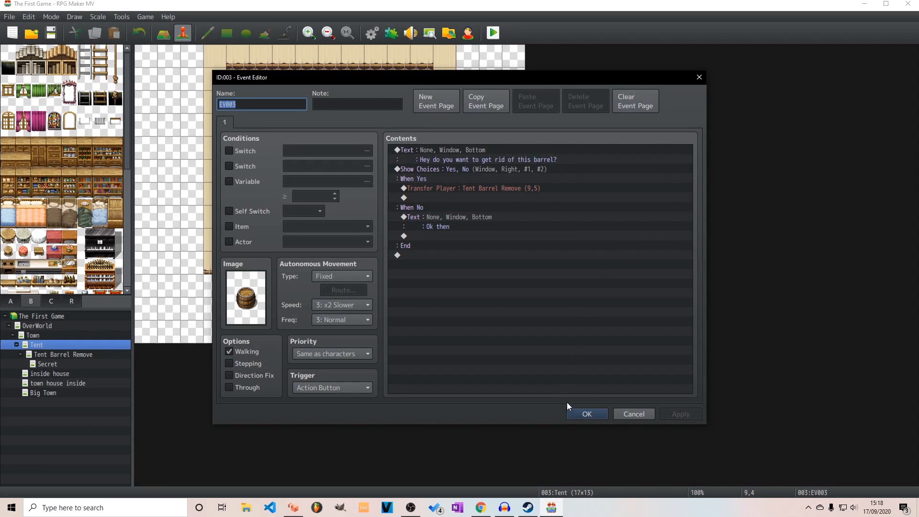
click(574, 413)
click(76, 354)
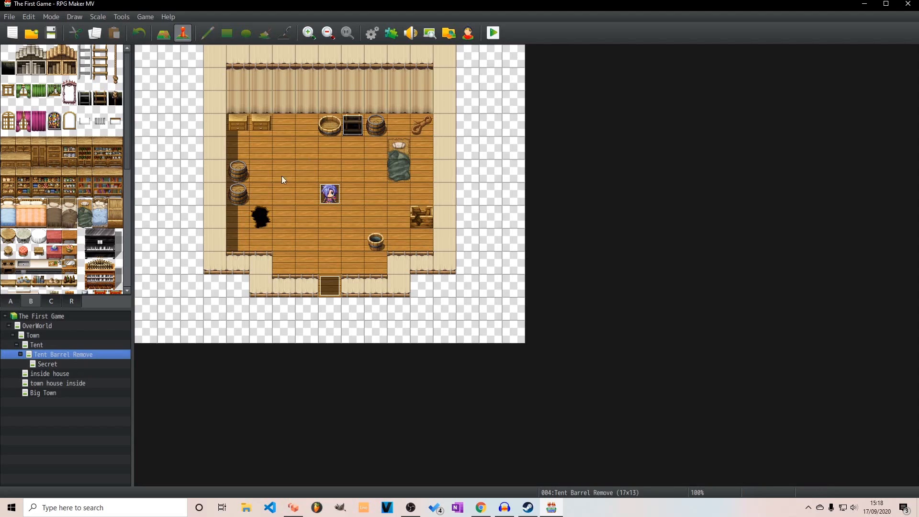
click(61, 345)
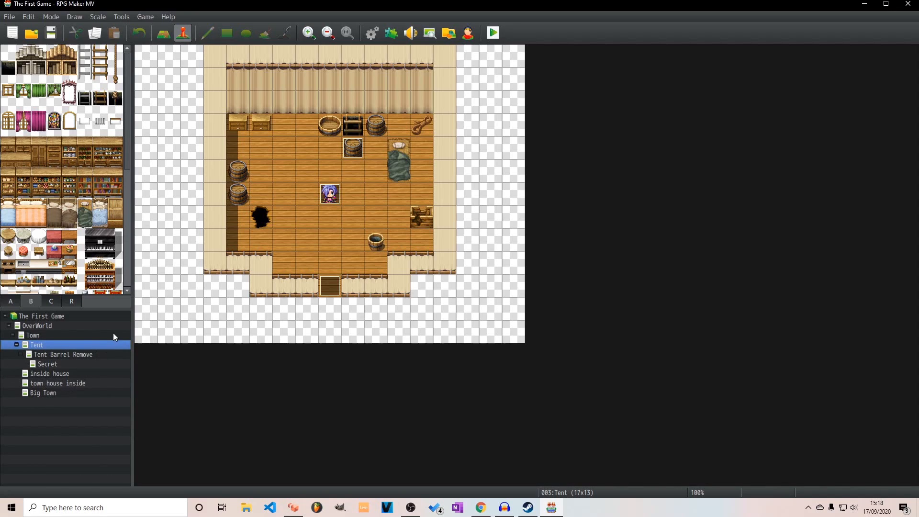
Look through the OverWorld, Town and town house inside maps, and bring up the Big Town map
click(41, 327)
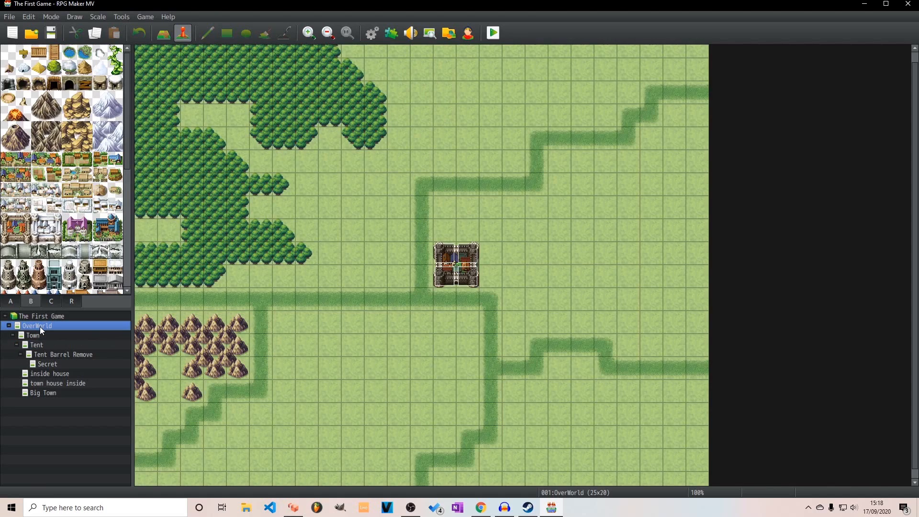
click(40, 336)
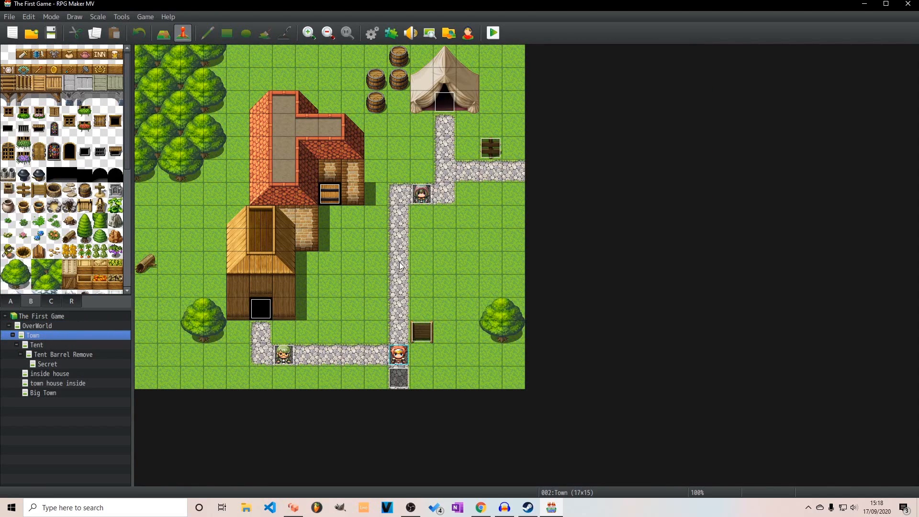
click(73, 384)
click(47, 391)
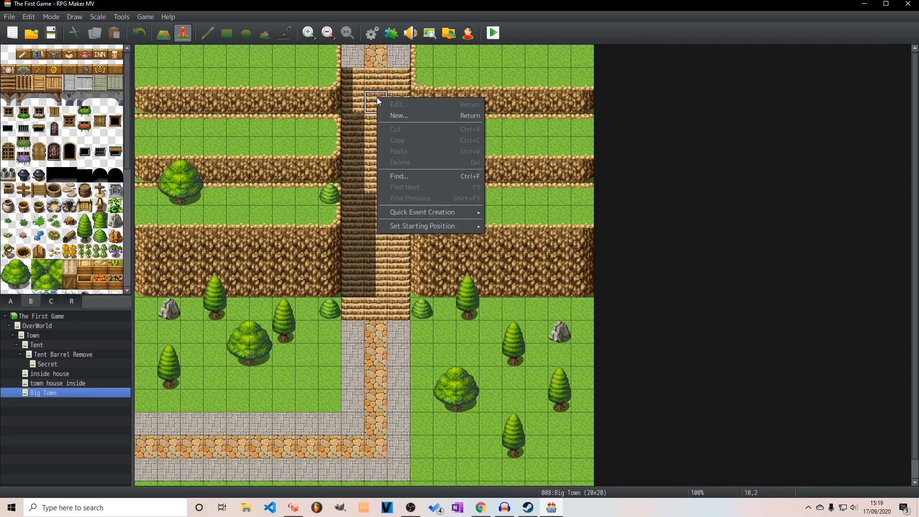
Create an event named cutscene on the upper stairs of Big Town, using the blond Actor1 character as its image
double_click(379, 96)
text(cutscene)
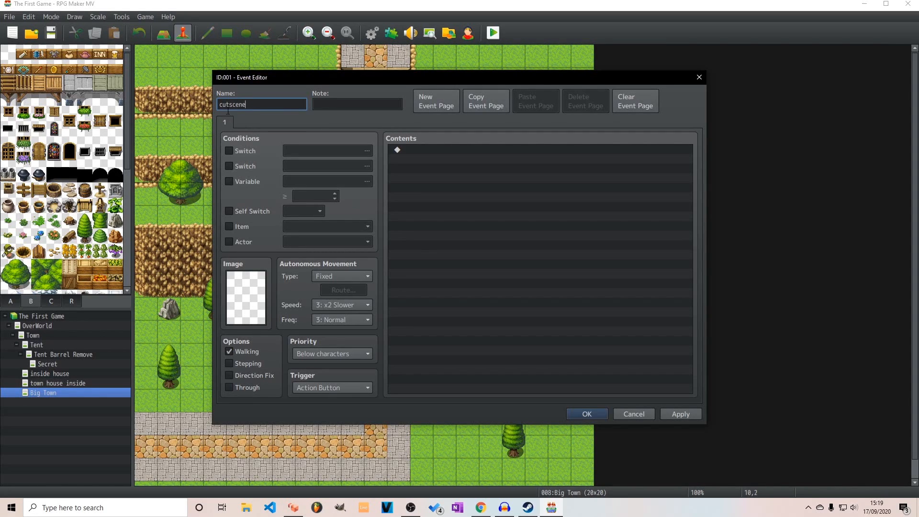
double_click(252, 280)
click(418, 229)
click(521, 229)
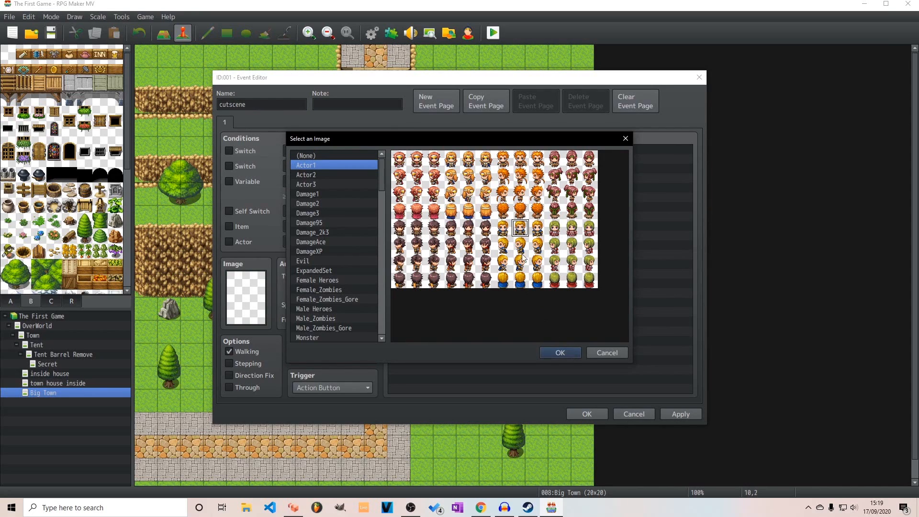
click(560, 353)
Set the cutscene event's priority to Same as characters and add a player movement route of twelve Move Down commands
double_click(406, 273)
click(444, 125)
click(517, 199)
click(509, 192)
click(377, 185)
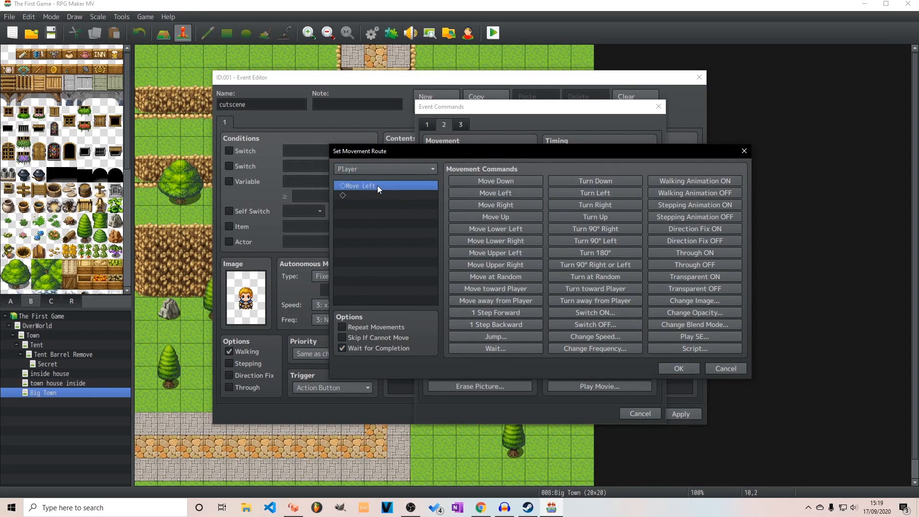
key(Delete)
click(469, 178)
triple_click(469, 179)
triple_click(469, 179)
triple_click(468, 178)
click(468, 178)
click(468, 178)
click(679, 369)
click(596, 413)
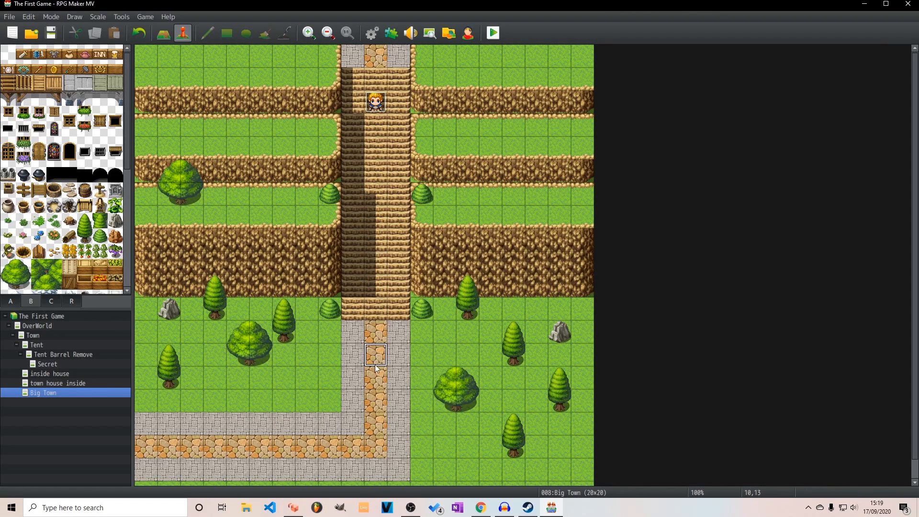
Extend the cutscene's movement route with three more Move Down and nine Move Left commands
double_click(376, 102)
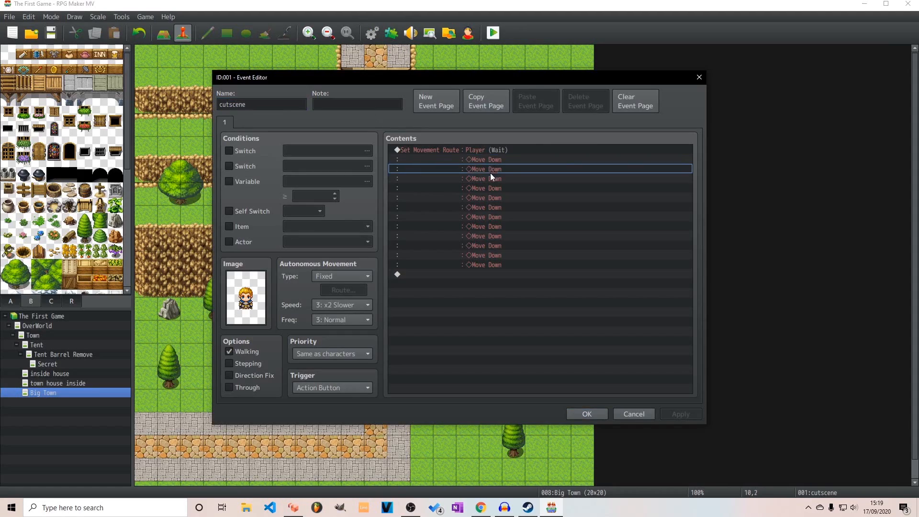
double_click(476, 148)
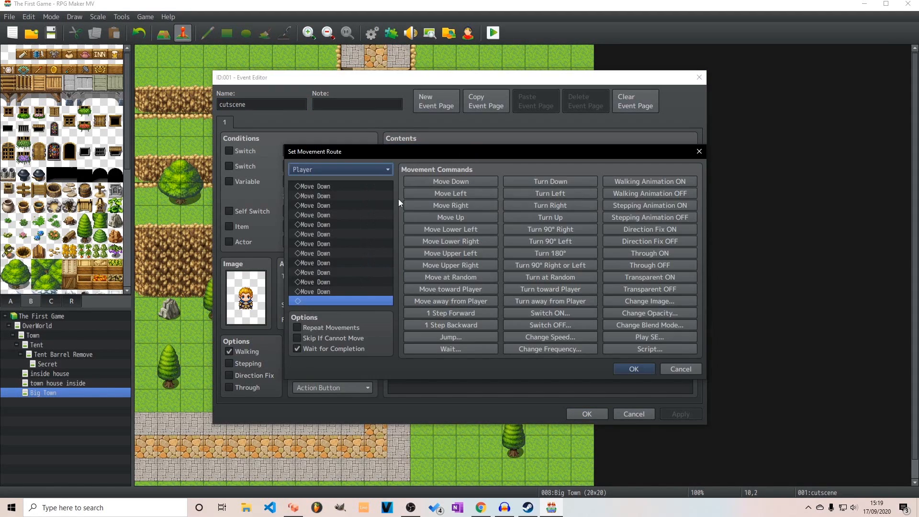
click(465, 180)
click(465, 180)
click(465, 195)
click(464, 196)
click(464, 195)
click(464, 195)
triple_click(464, 196)
drag(328, 243, 326, 272)
click(327, 292)
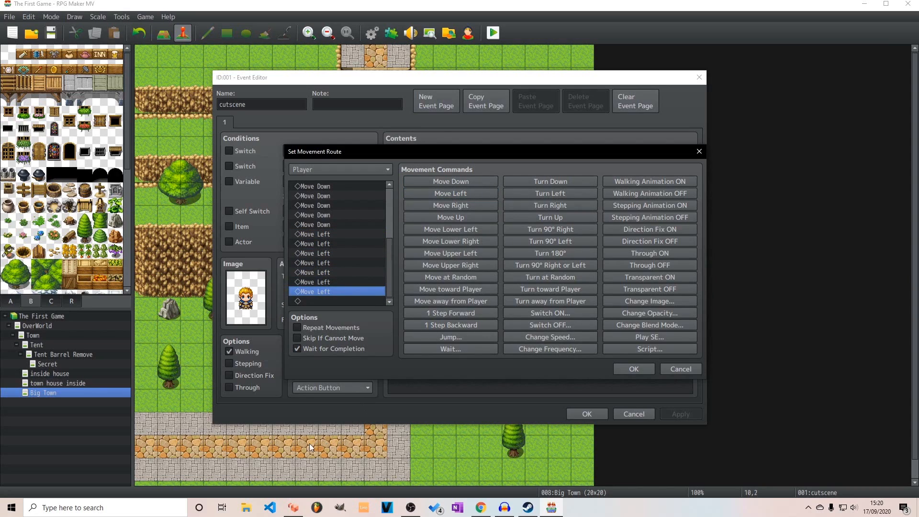
click(458, 194)
click(458, 194)
click(458, 194)
click(631, 369)
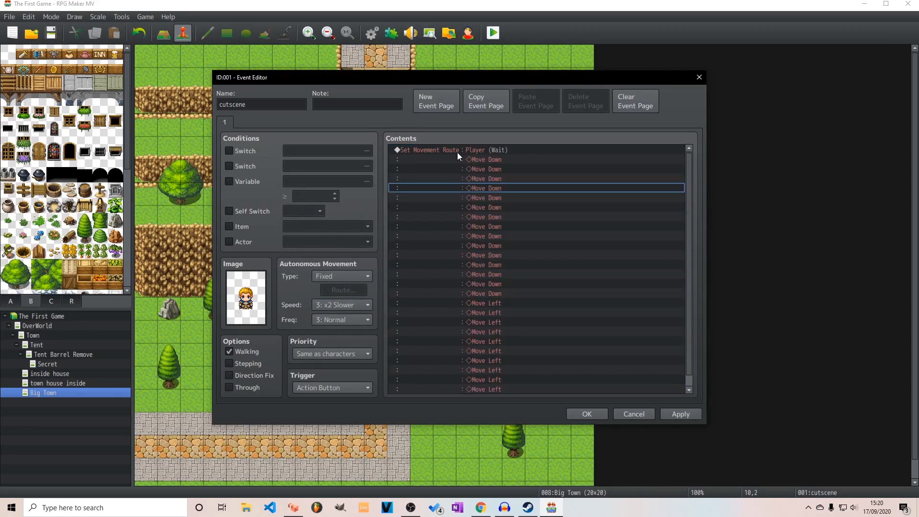
Assign the cutscene's movement route to This Event instead of the player, and check its list of moves
double_click(461, 149)
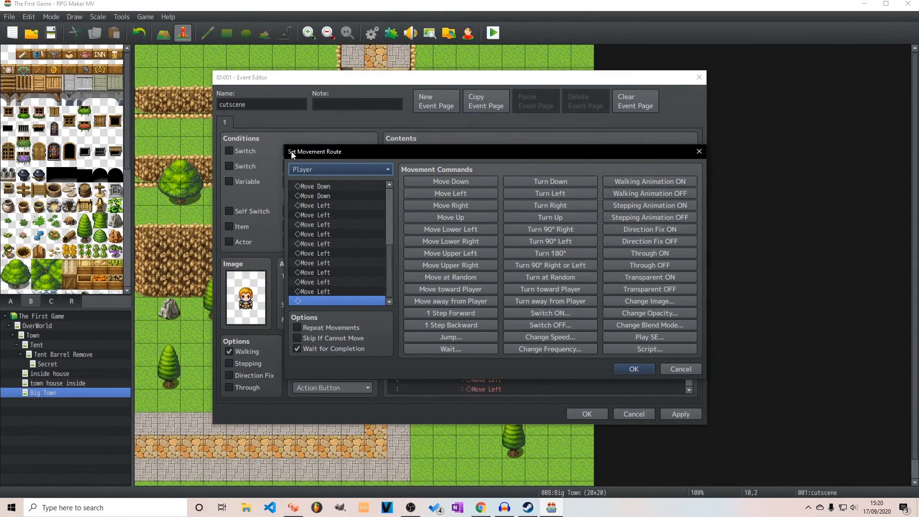
drag(389, 248, 374, 171)
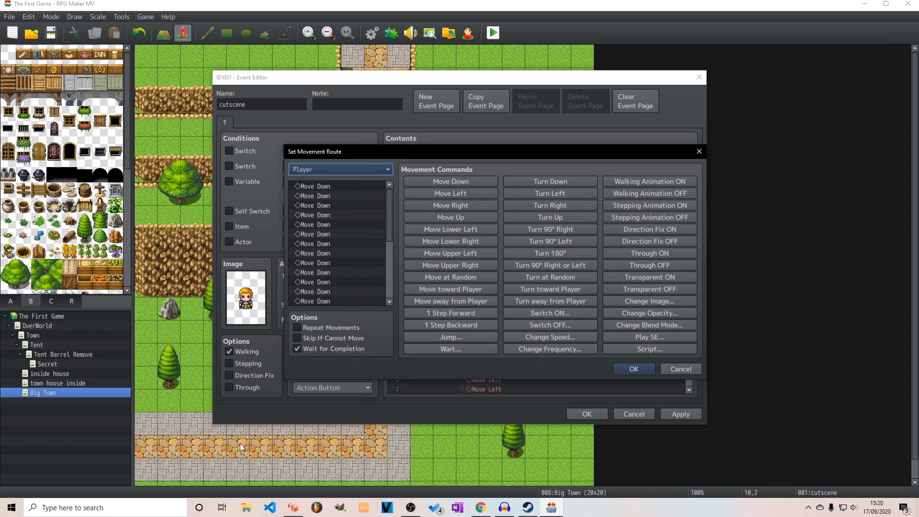
click(385, 173)
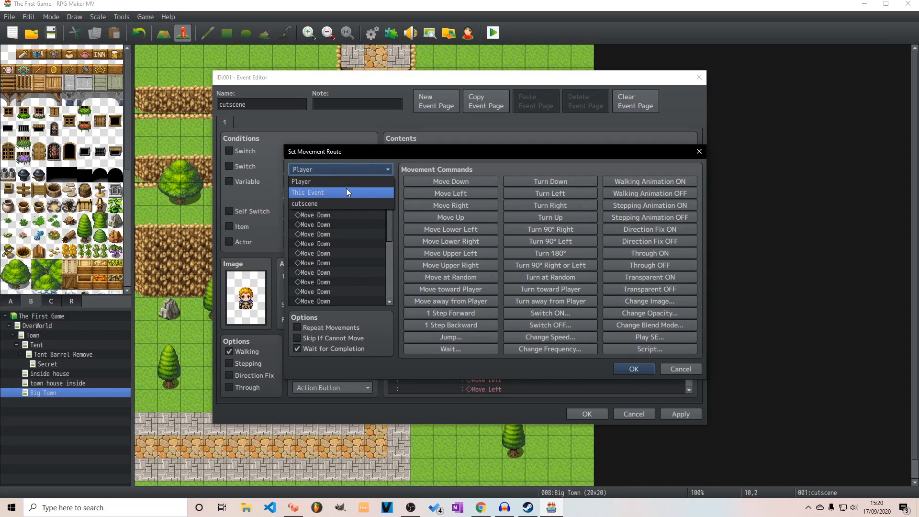
click(318, 192)
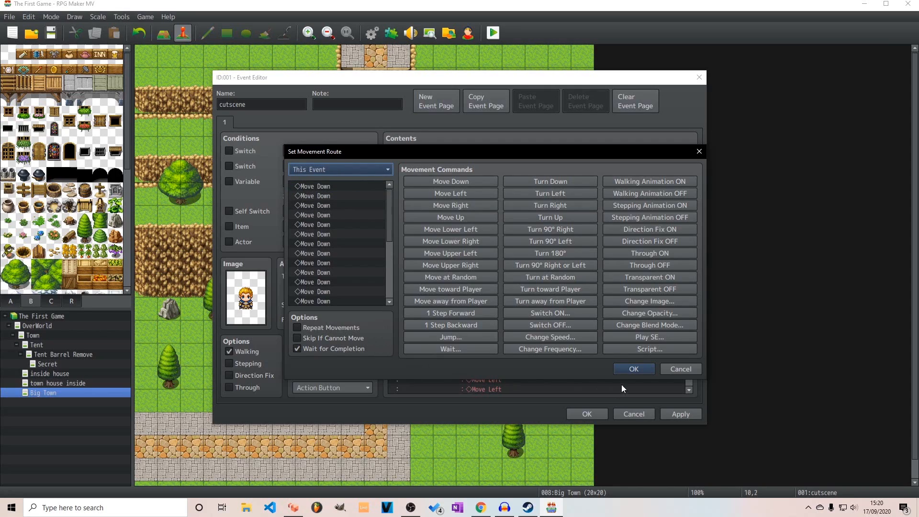
click(631, 369)
click(479, 284)
scroll(544, 330, down, 1)
click(496, 380)
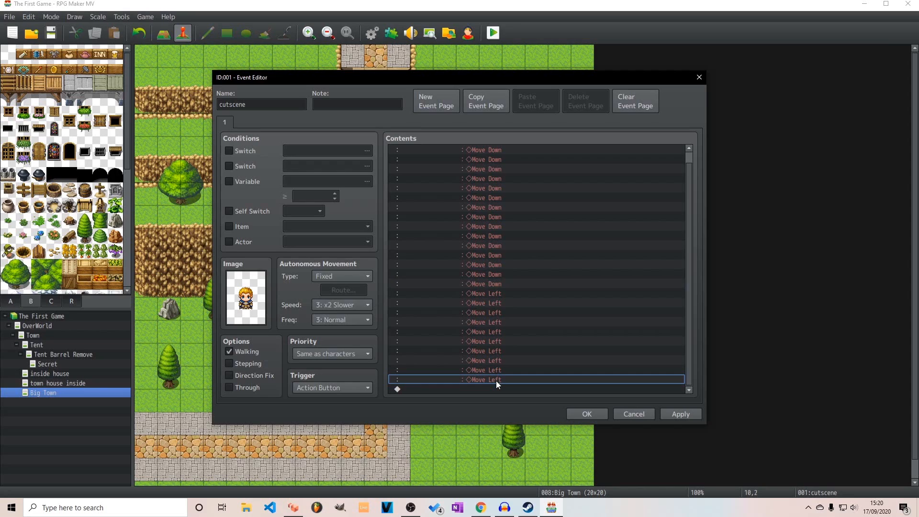
scroll(476, 236, up, 1)
double_click(502, 151)
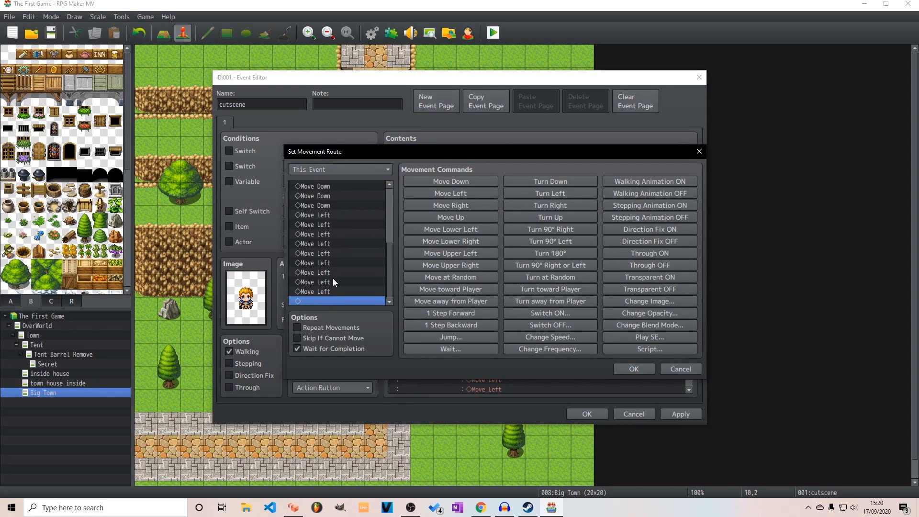
click(628, 368)
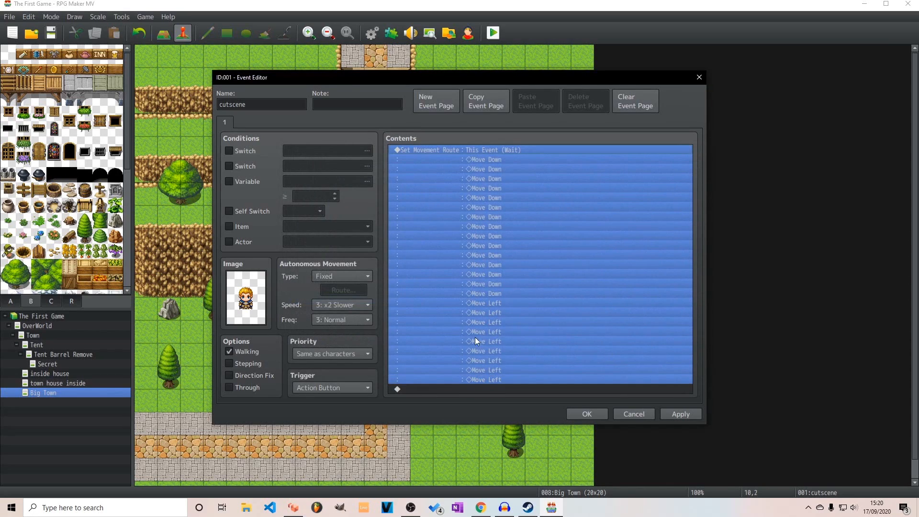
Add a text command after the movement route with the message "Hewy dud what are you doing here"
double_click(476, 389)
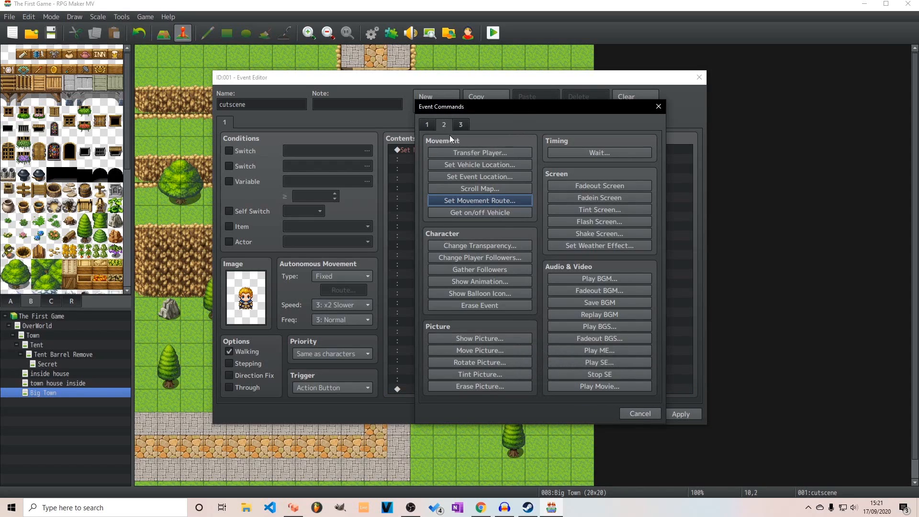
click(429, 124)
click(463, 150)
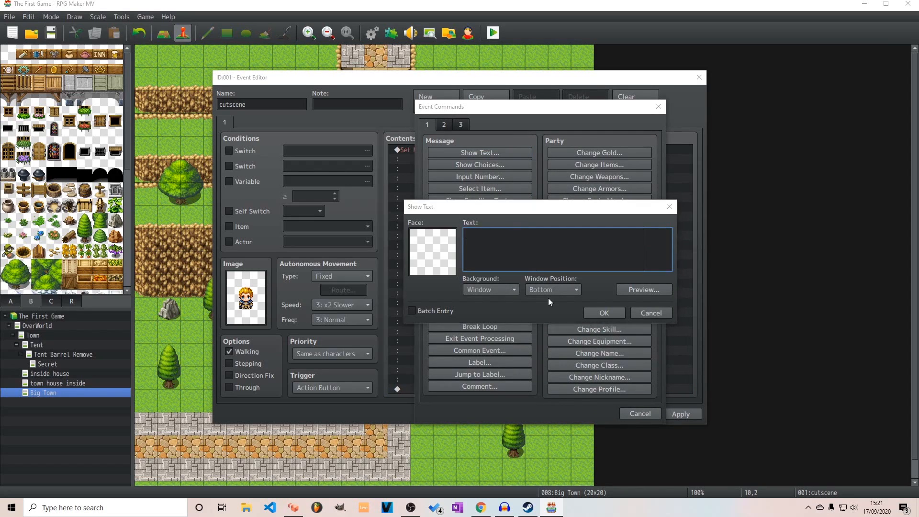
text(Hewy dud)
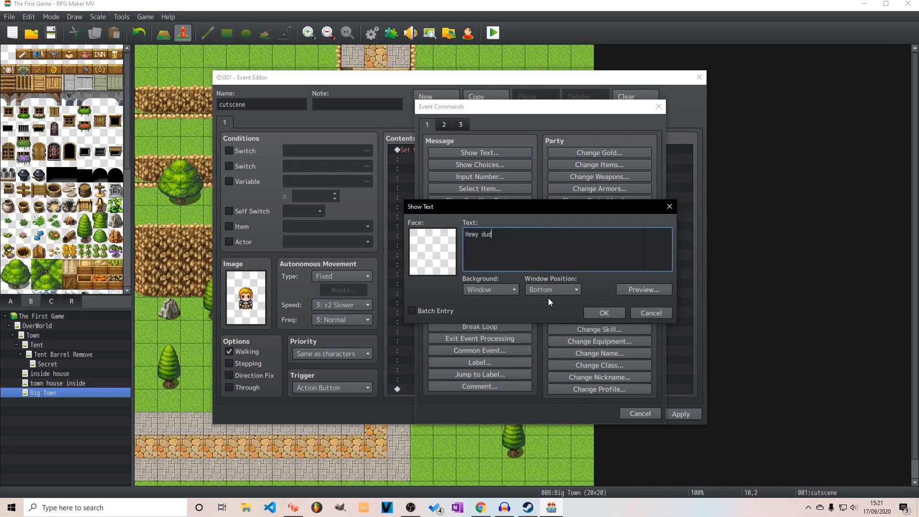
text( what are you doing hwe)
key(BackSpace)
key(BackSpace)
text(ere)
click(604, 312)
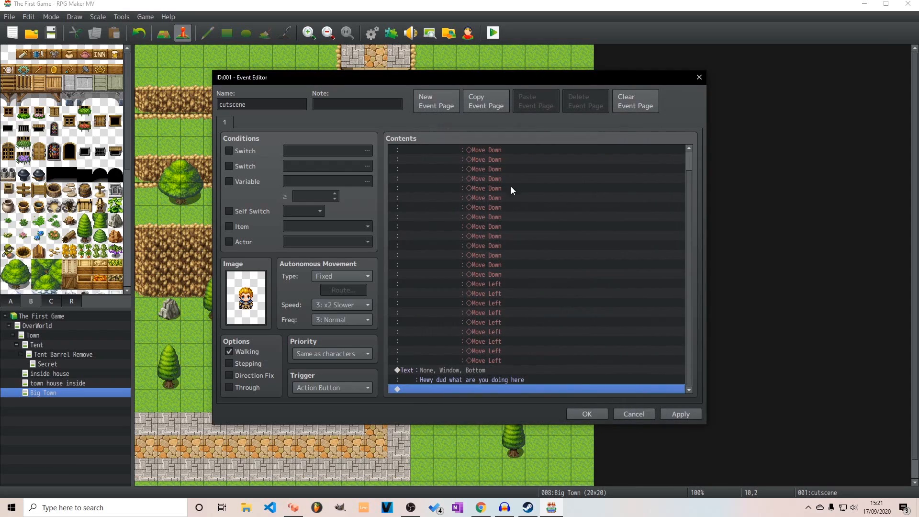
Review the cutscene event's full command list, then apply the changes and close the event
double_click(413, 387)
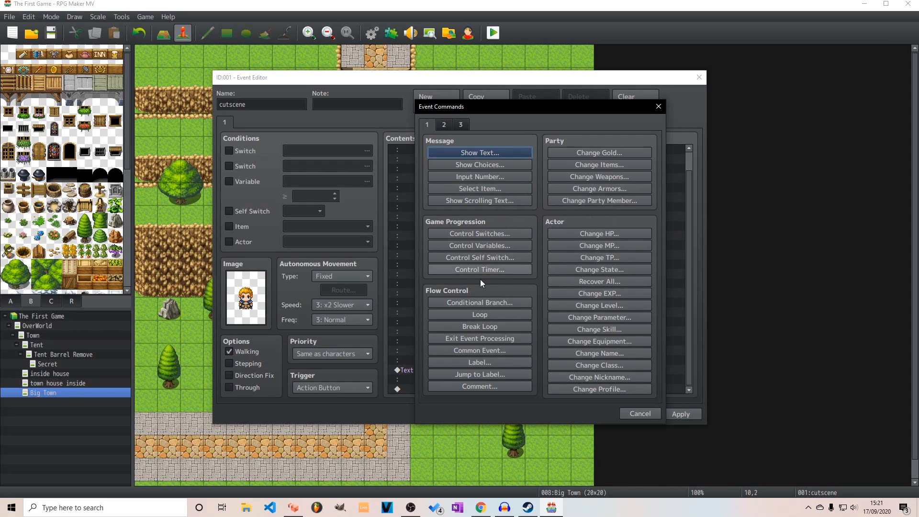
click(655, 413)
scroll(516, 253, up, 1)
scroll(512, 287, down, 1)
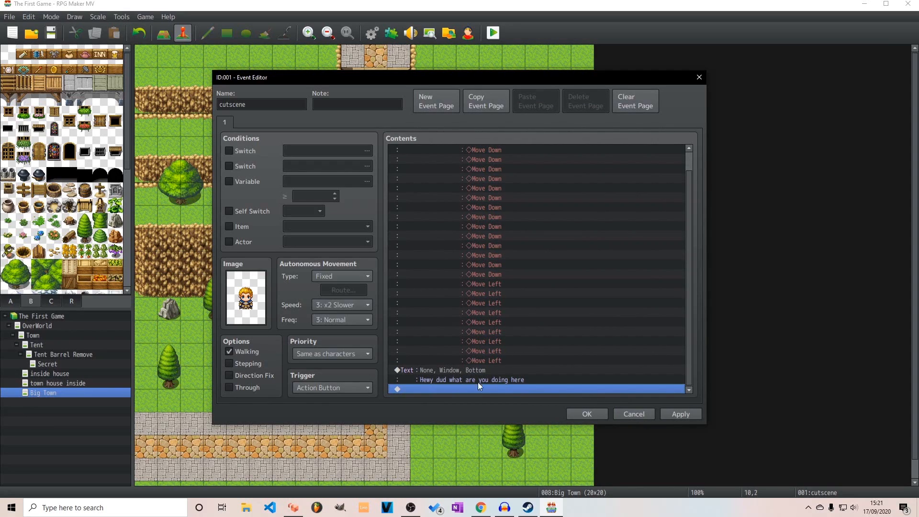
scroll(514, 330, up, 1)
scroll(493, 257, down, 1)
scroll(493, 257, up, 1)
scroll(470, 275, down, 1)
click(677, 417)
click(583, 414)
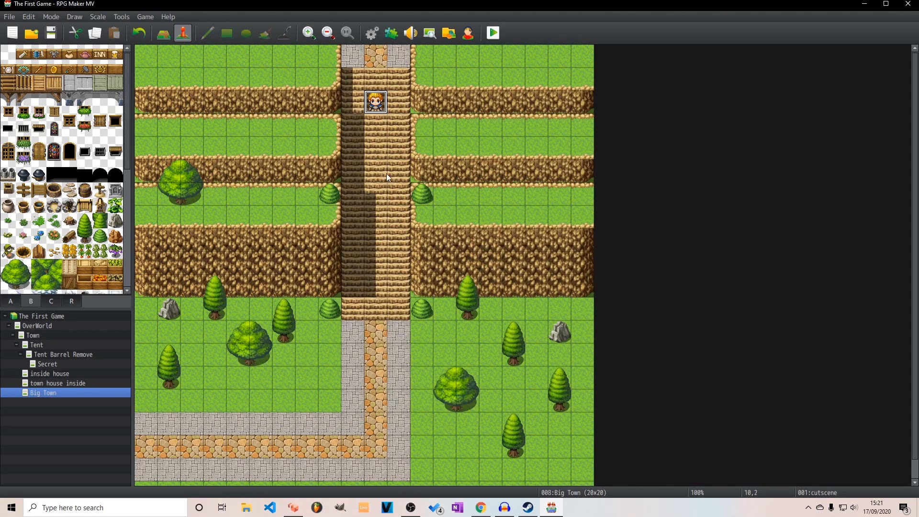
Set the player's starting position on the stone path at the western edge of Big Town, tile 0,17
click(144, 442)
right_click(149, 452)
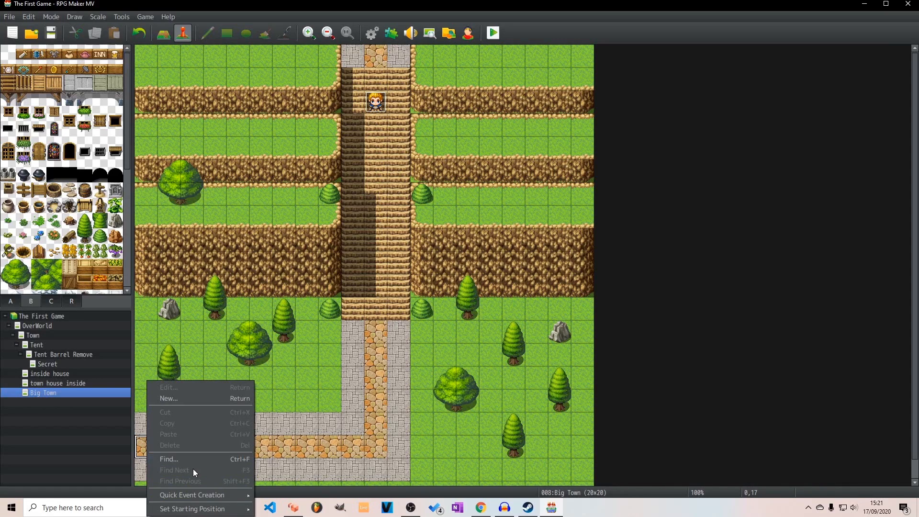
mouse_move(244, 509)
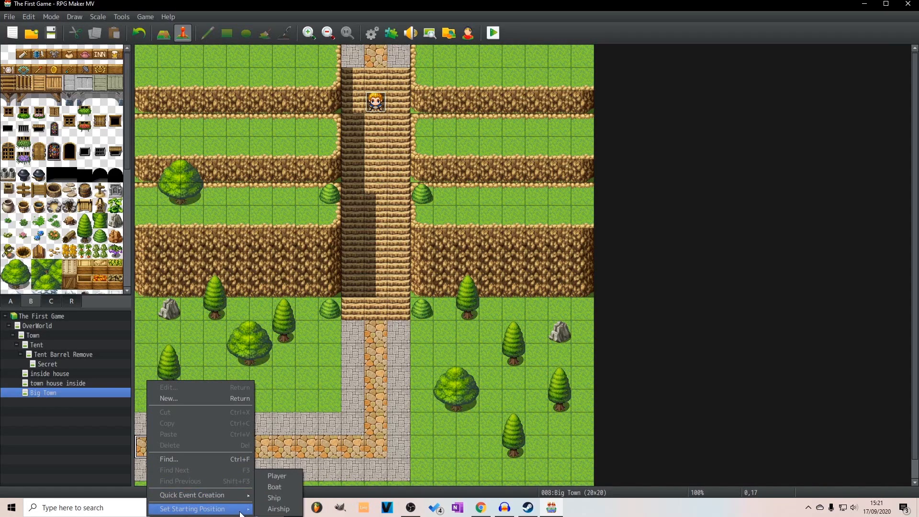
click(273, 480)
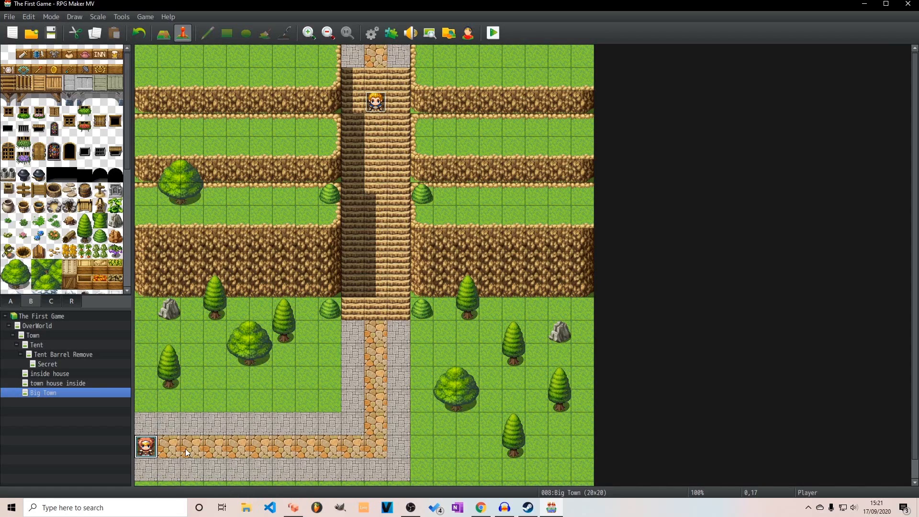
Change the cutscene event's trigger to Autorun and save the event
double_click(380, 108)
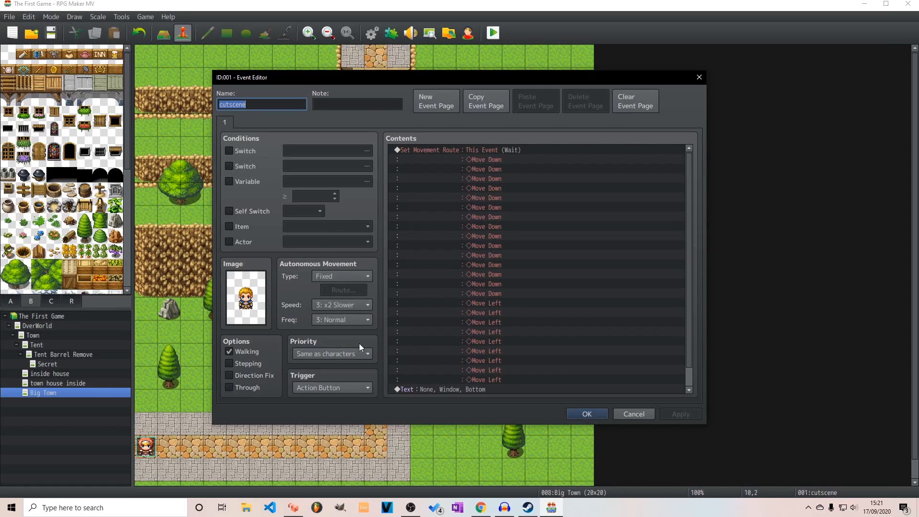
click(341, 388)
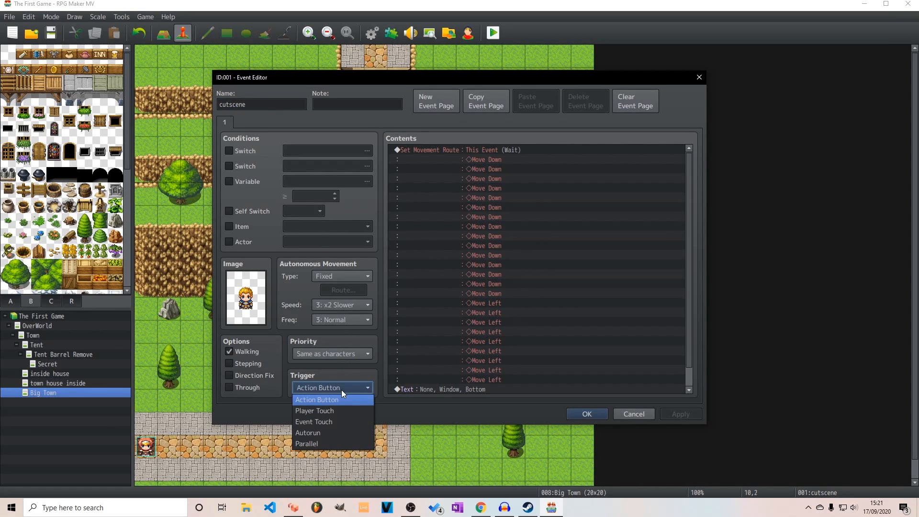
click(329, 433)
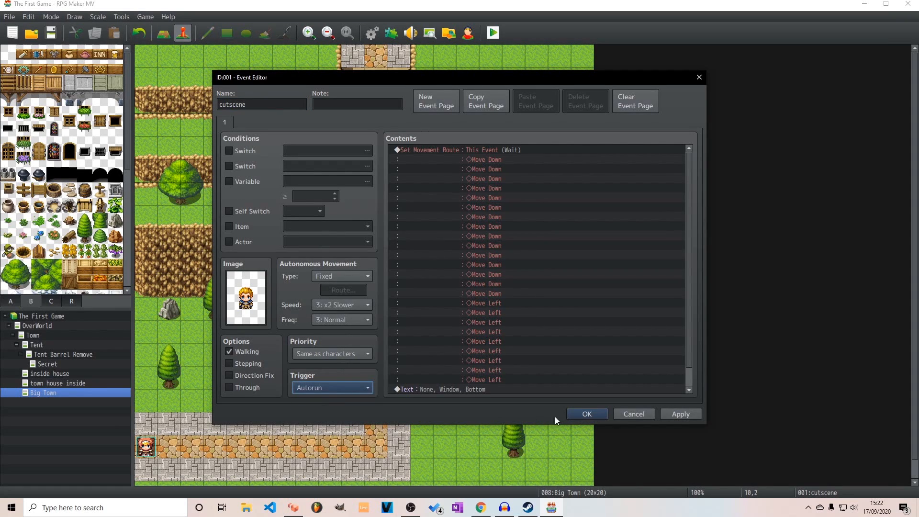
click(670, 418)
click(595, 416)
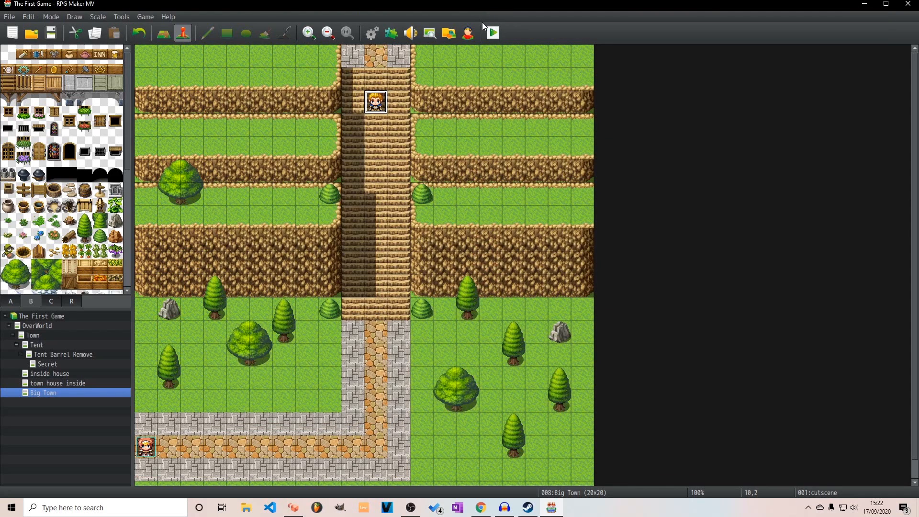
Playtest a new game in Big Town to watch the cutscene, advance past its message, and end the playtest
click(493, 32)
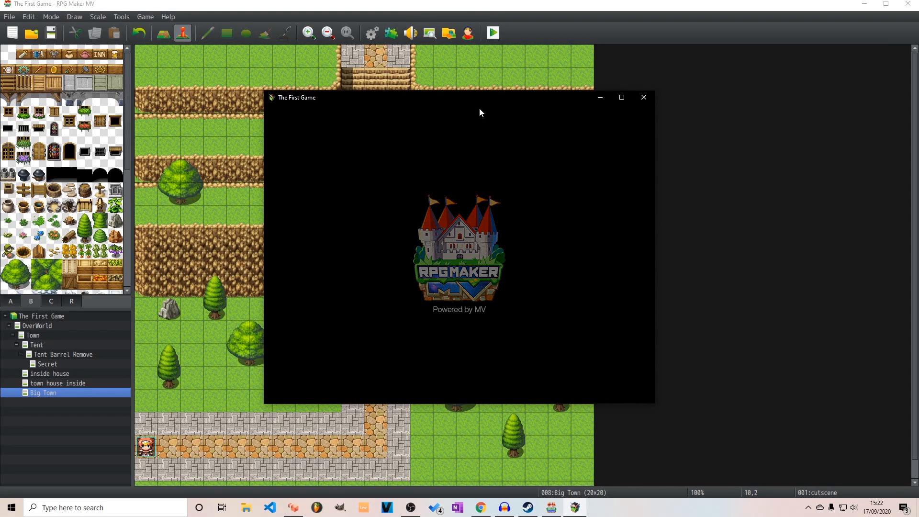
key(Return)
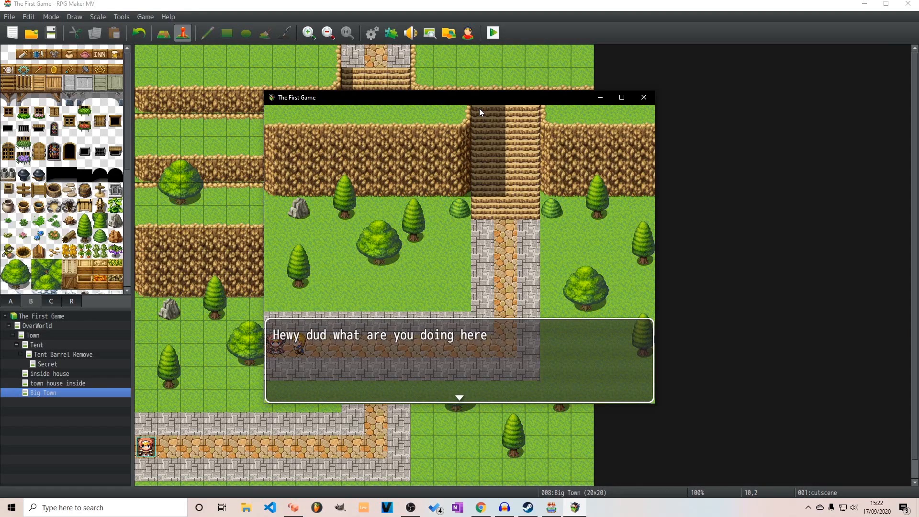
key(Return)
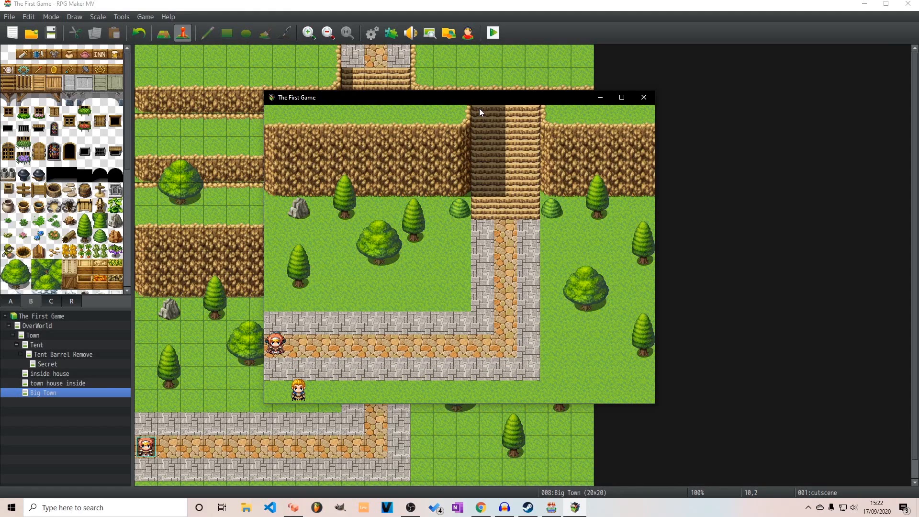
click(644, 97)
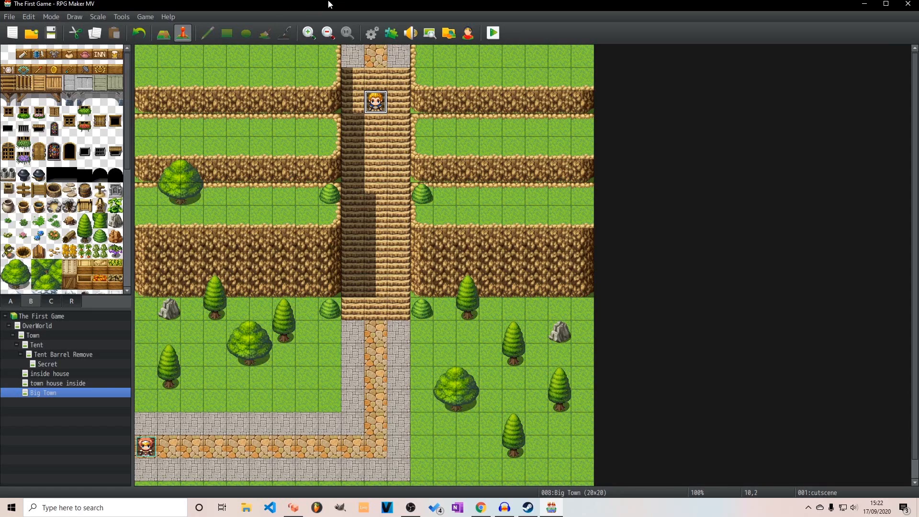
Correct the cutscene event's message to "Hey dude what are you doing here" and save the event
double_click(376, 101)
click(452, 389)
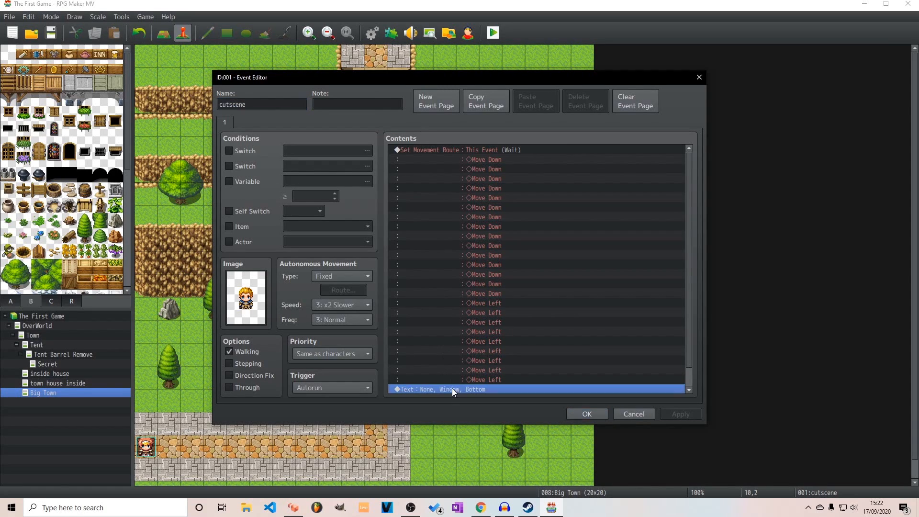
double_click(452, 387)
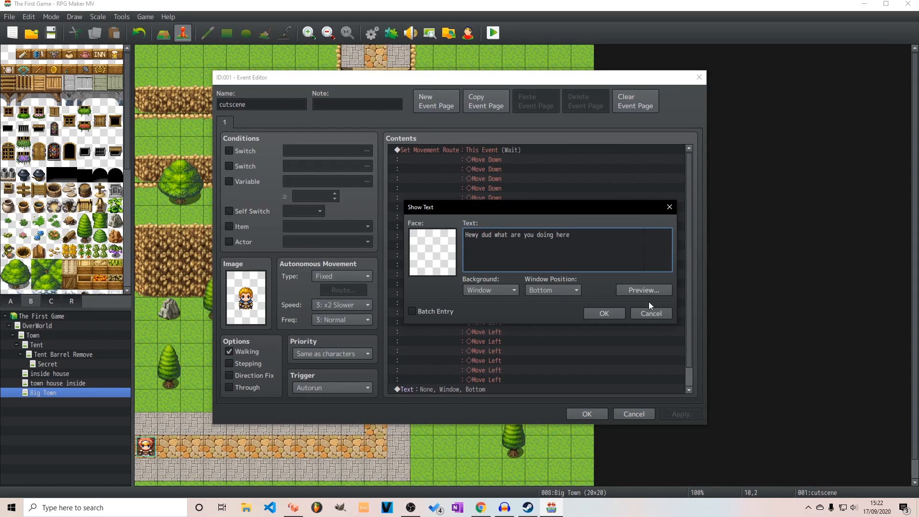
key(BackSpace)
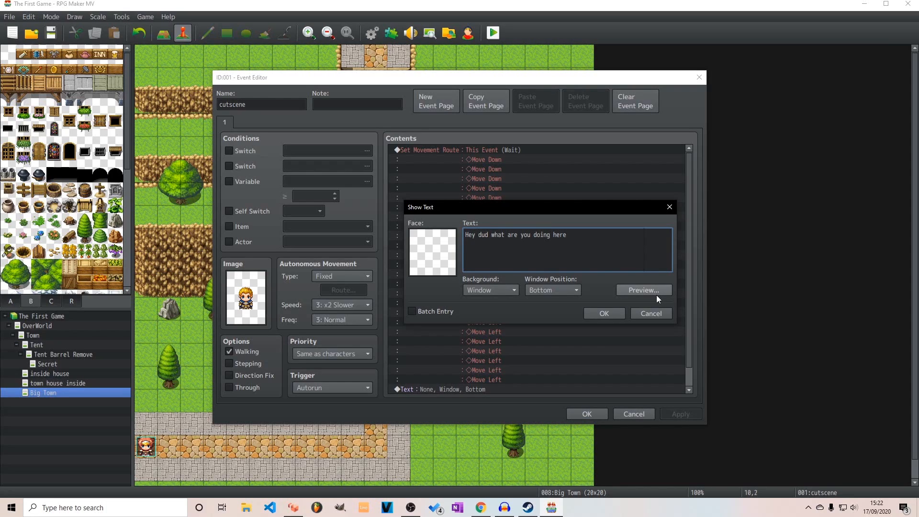
text(e)
click(605, 313)
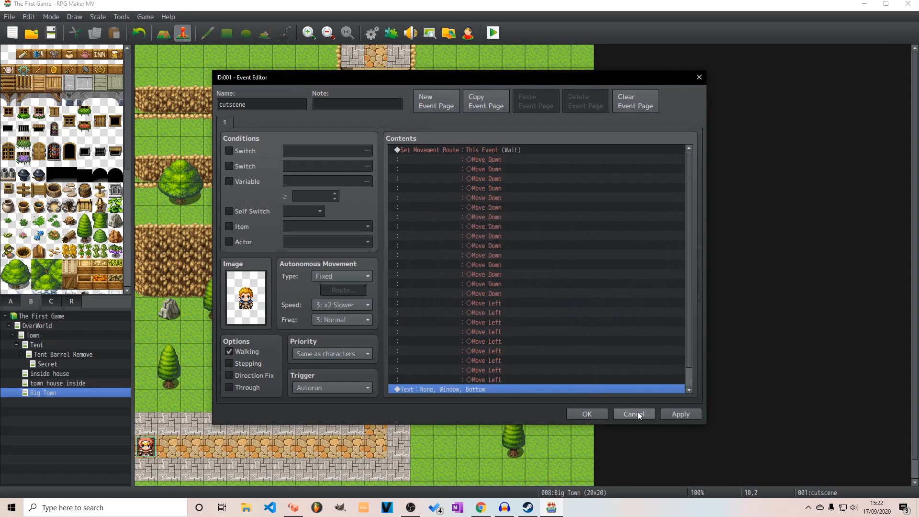
click(681, 415)
click(574, 413)
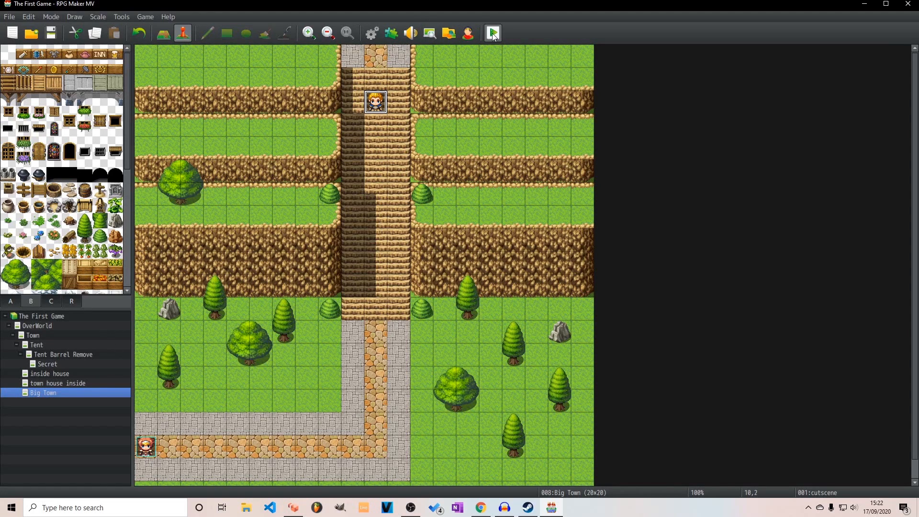
Set the player's starting position in the Town map on the eastern stone path below the sign, tile 15,5
click(67, 384)
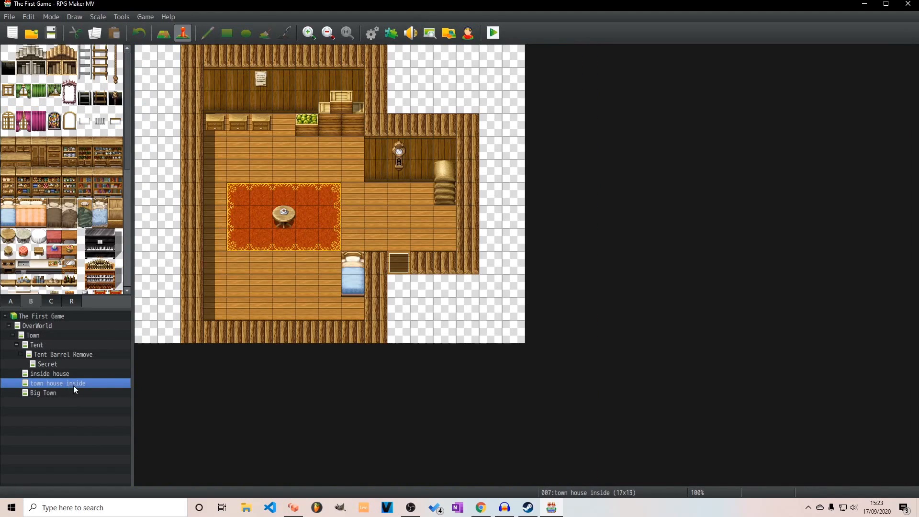
click(53, 343)
click(50, 335)
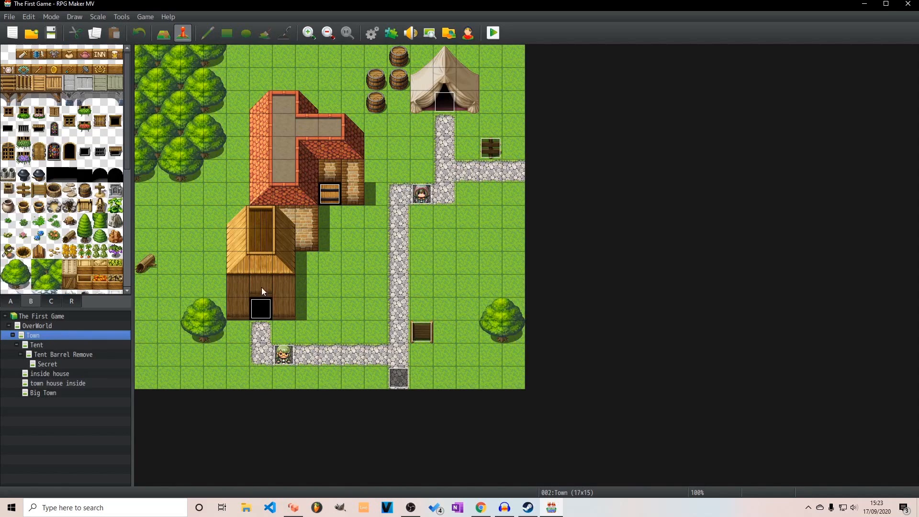
right_click(496, 169)
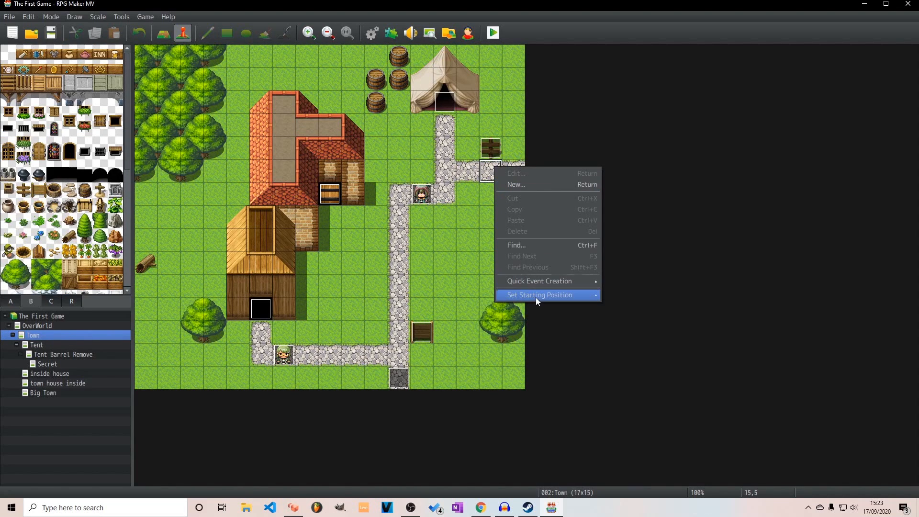
mouse_move(536, 295)
click(630, 296)
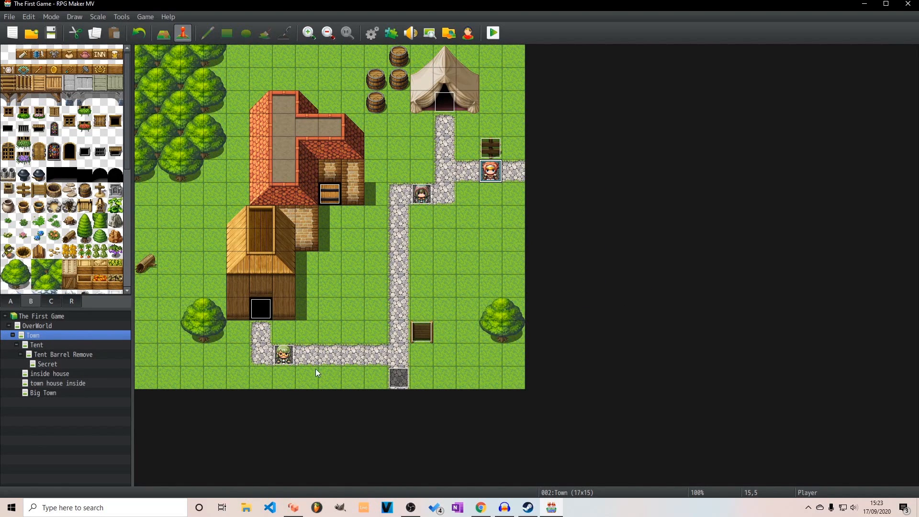
Change the green-haired villager event's trigger to Action Button on its first page and save the event
double_click(284, 355)
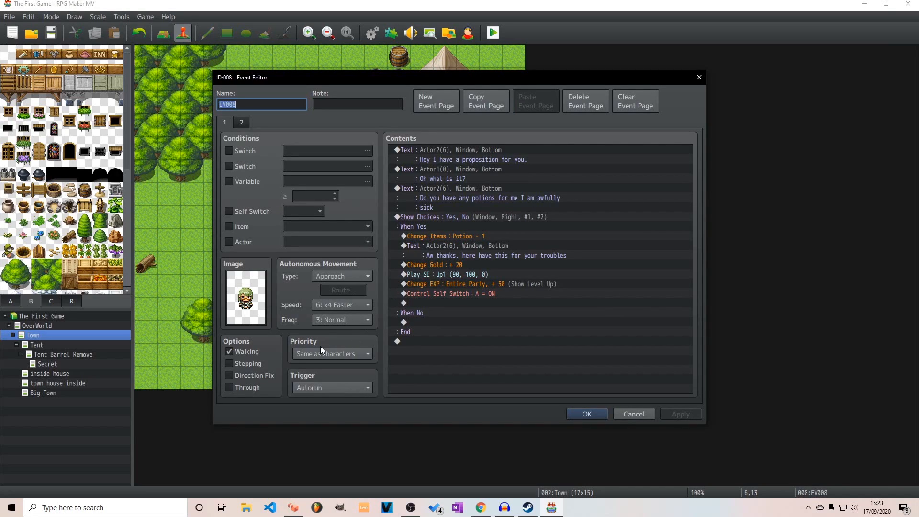
click(328, 386)
click(328, 399)
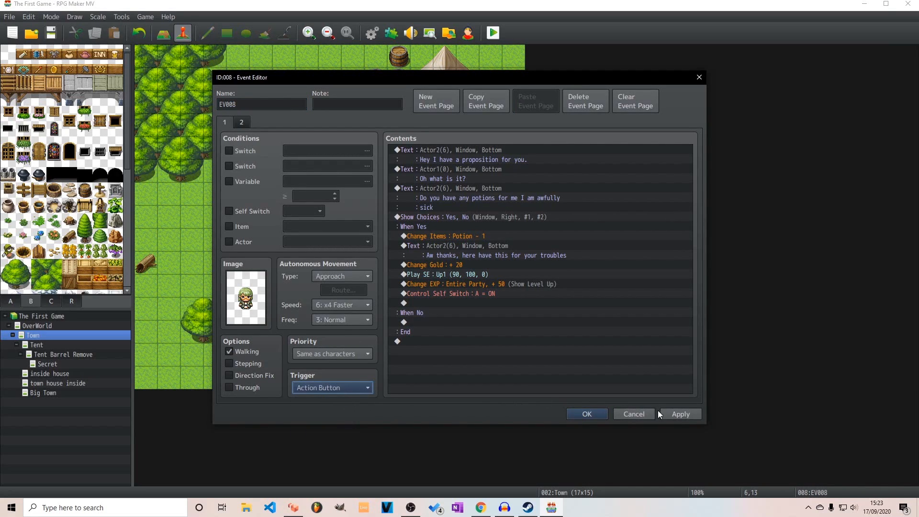
click(681, 417)
click(580, 417)
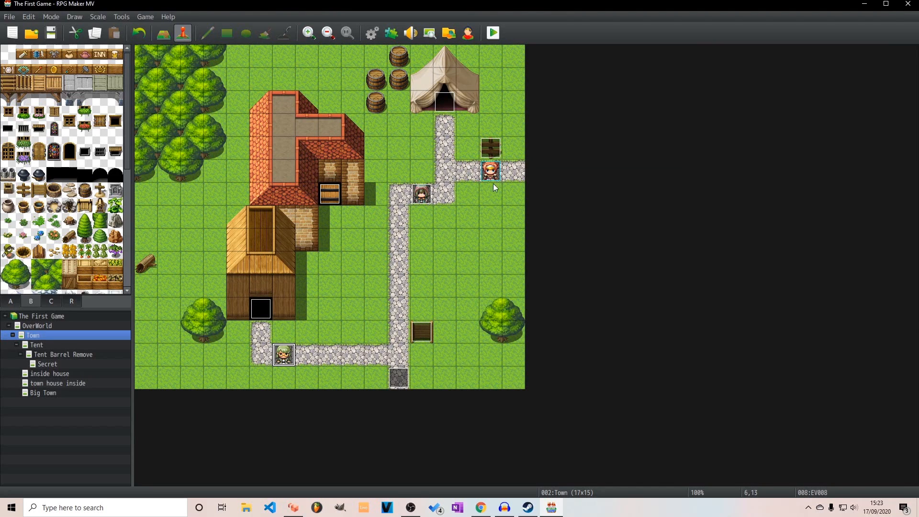
Create a transfer event at tile 16,5 on Town's eastern path edge, leading to the western end of Big Town's stone path
click(73, 393)
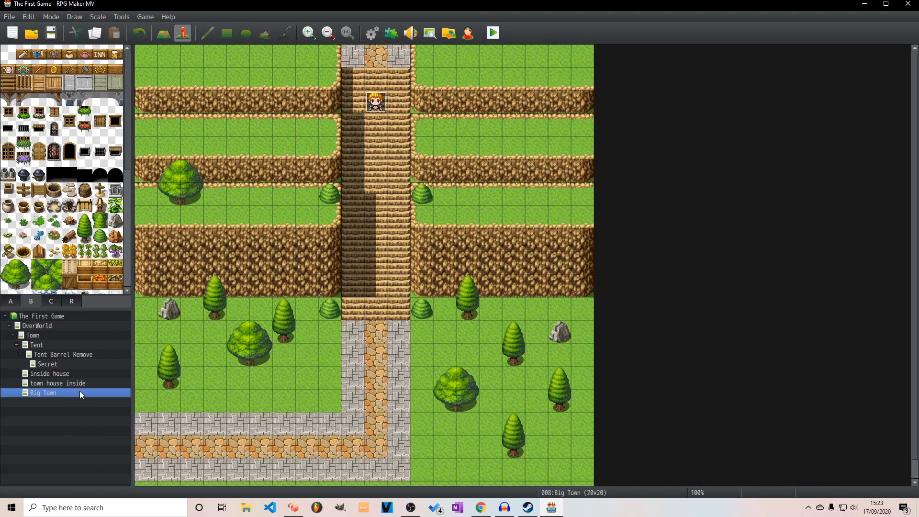
click(102, 383)
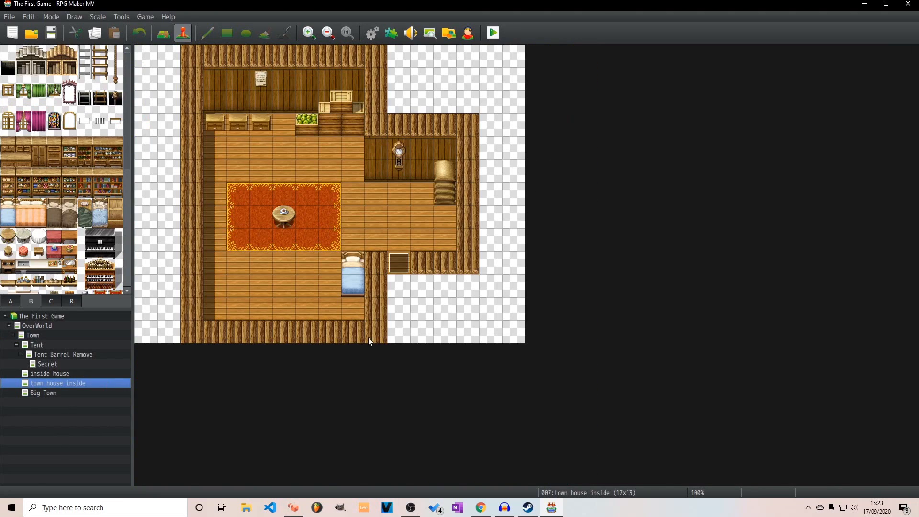
click(32, 335)
right_click(516, 170)
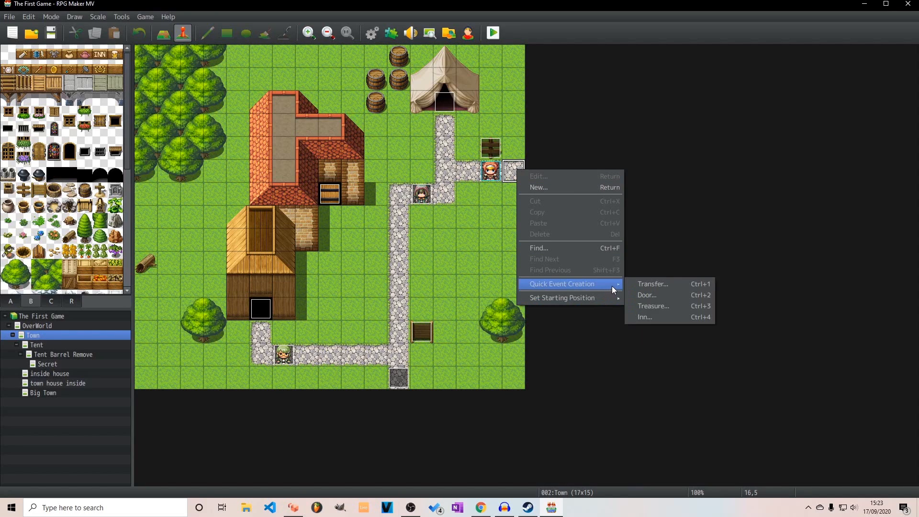
click(631, 283)
click(416, 253)
click(251, 173)
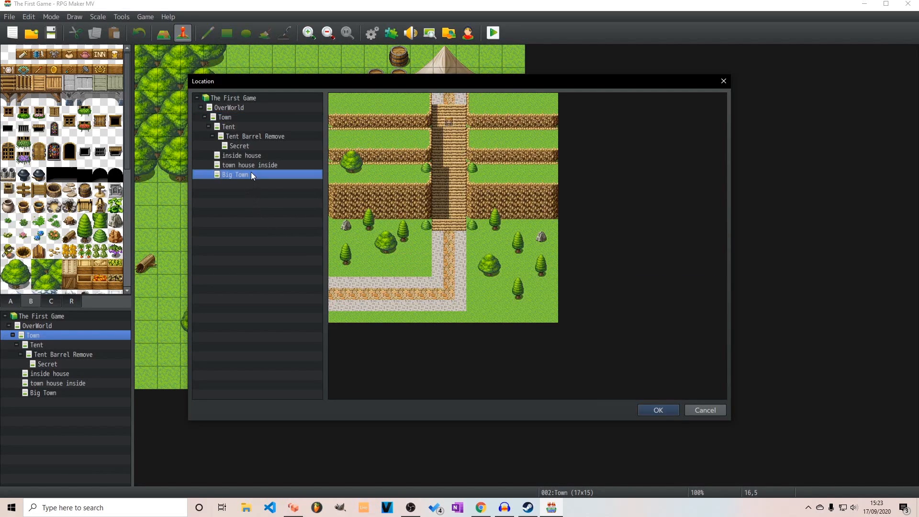
click(334, 295)
click(656, 410)
click(483, 271)
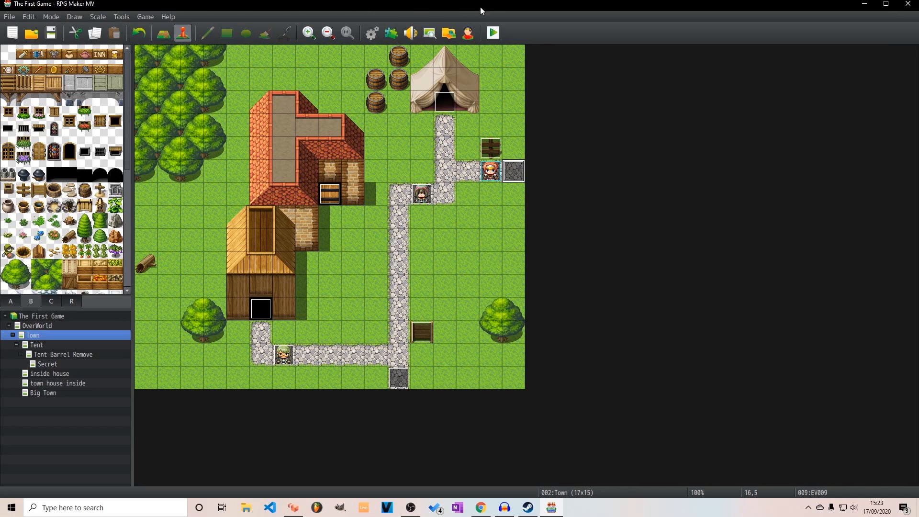
Insert a Scroll Map command before the cutscene's movement route in Big Town, set to Down, distance 1, speed 4: Normal, and save the event
click(25, 393)
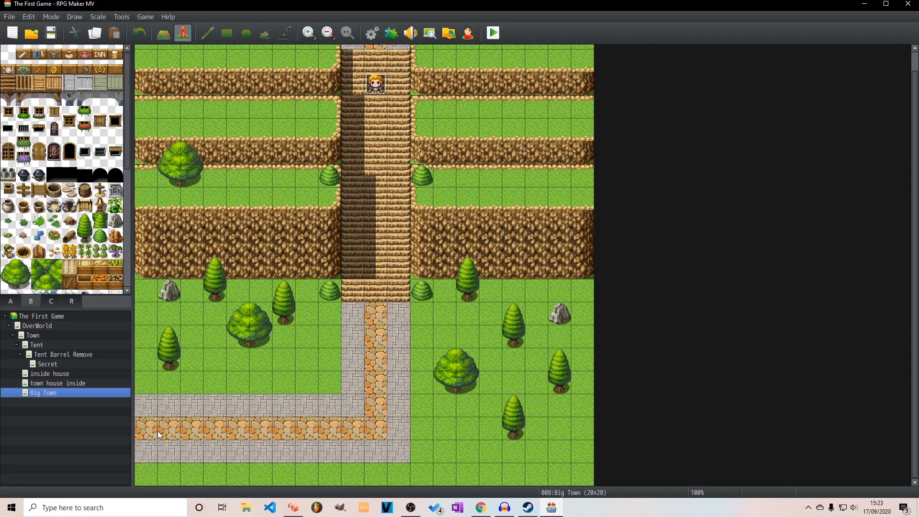
scroll(240, 340, up, 2)
scroll(289, 307, down, 2)
scroll(290, 306, up, 2)
scroll(331, 285, down, 2)
scroll(164, 434, up, 2)
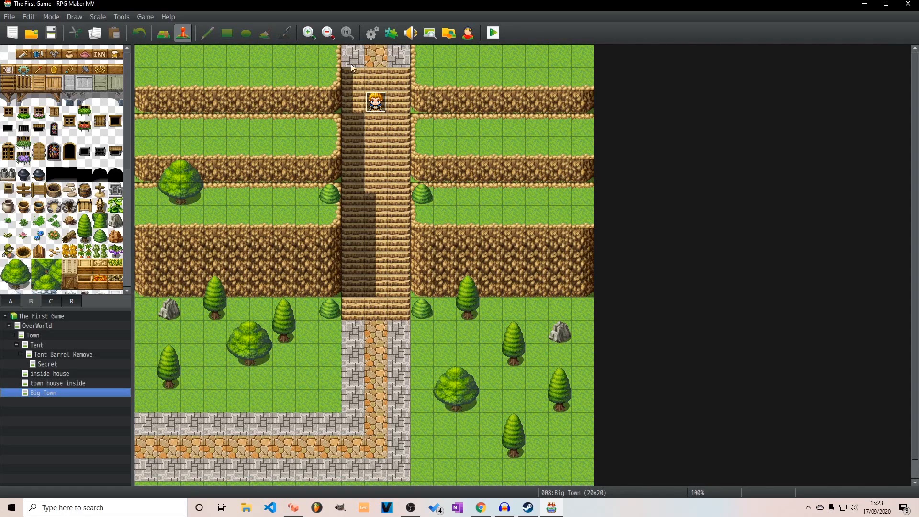
double_click(376, 102)
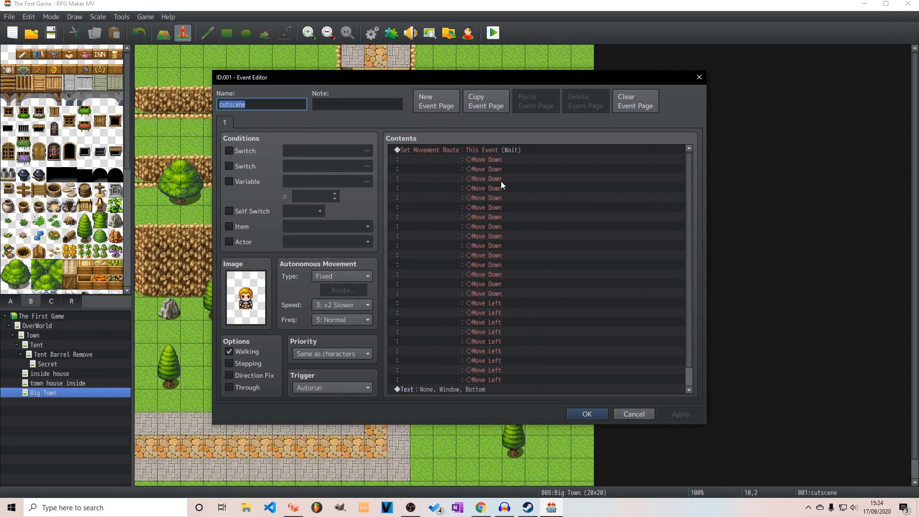
double_click(501, 181)
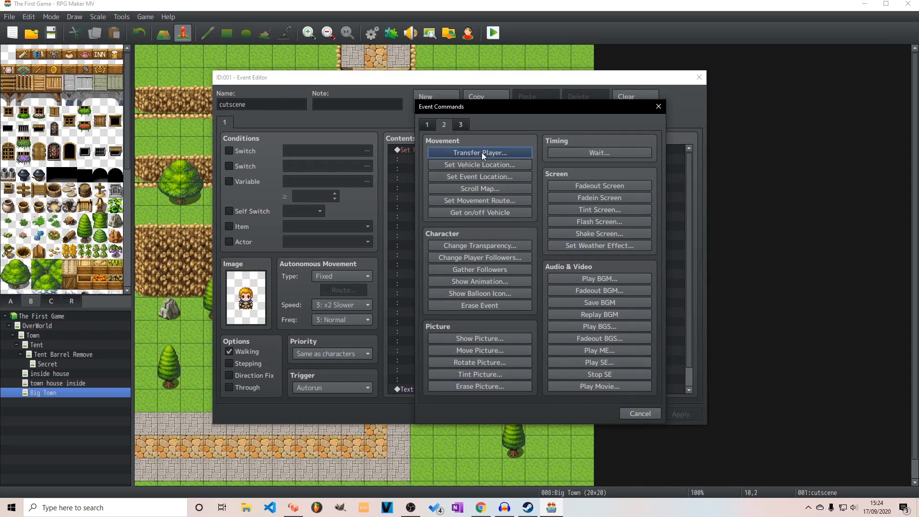
click(493, 190)
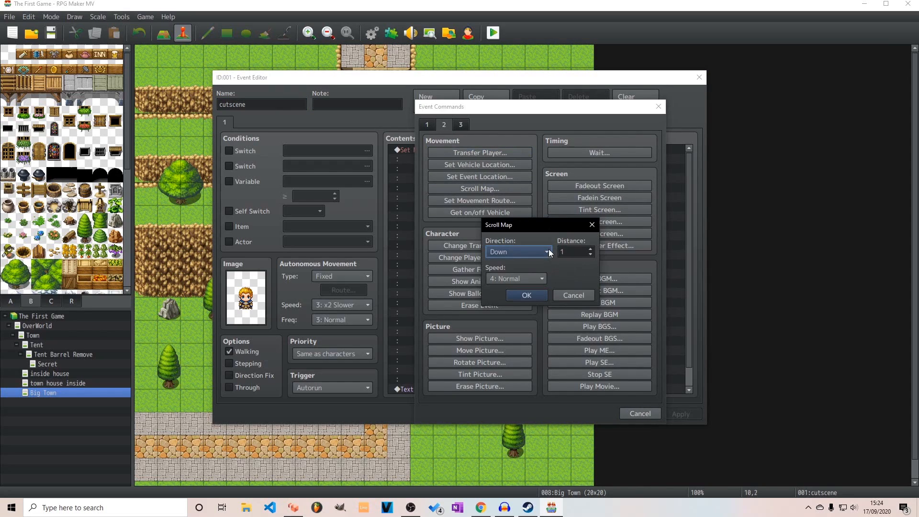
click(523, 298)
click(681, 415)
click(587, 415)
Save the game, playtest a new game to watch the cutscene with the map scroll, and end the playtest
click(494, 33)
click(420, 267)
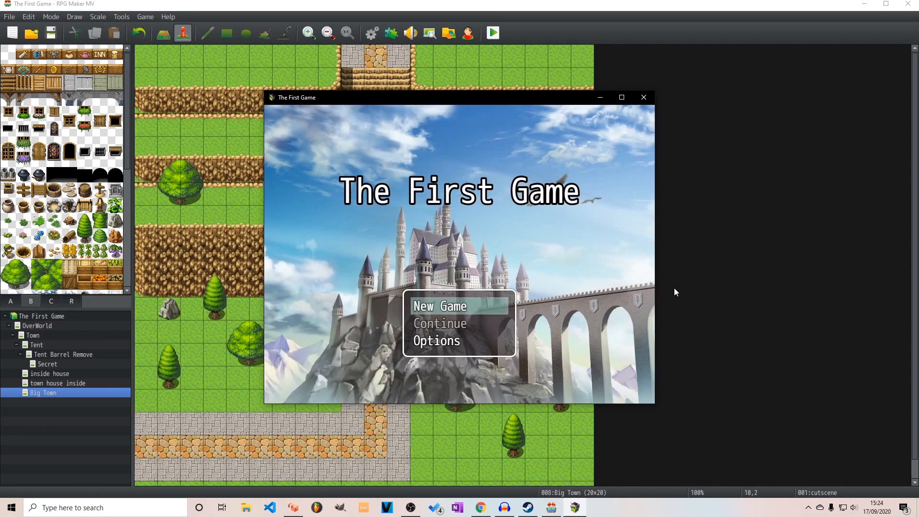
key(Return)
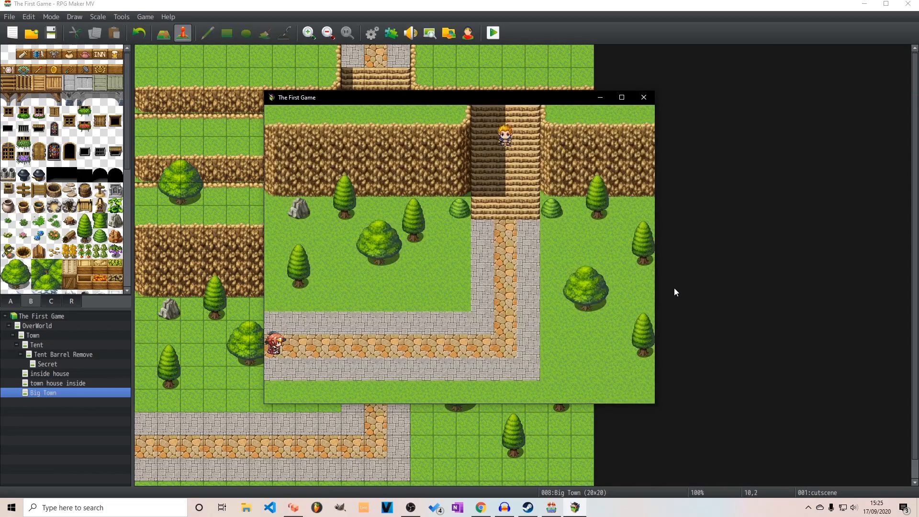
click(622, 98)
click(907, 4)
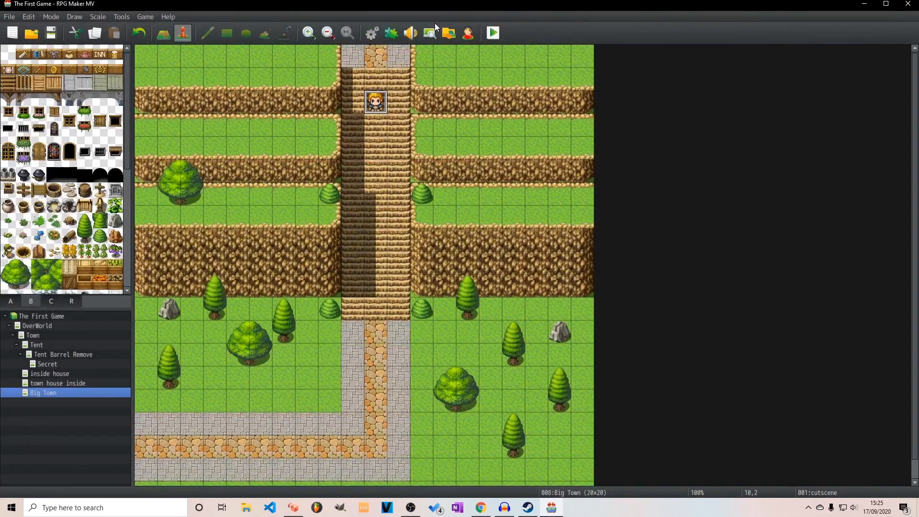
Increase the cutscene event's Scroll Map distance to 15 and close the event
double_click(378, 103)
double_click(452, 150)
click(498, 192)
click(591, 250)
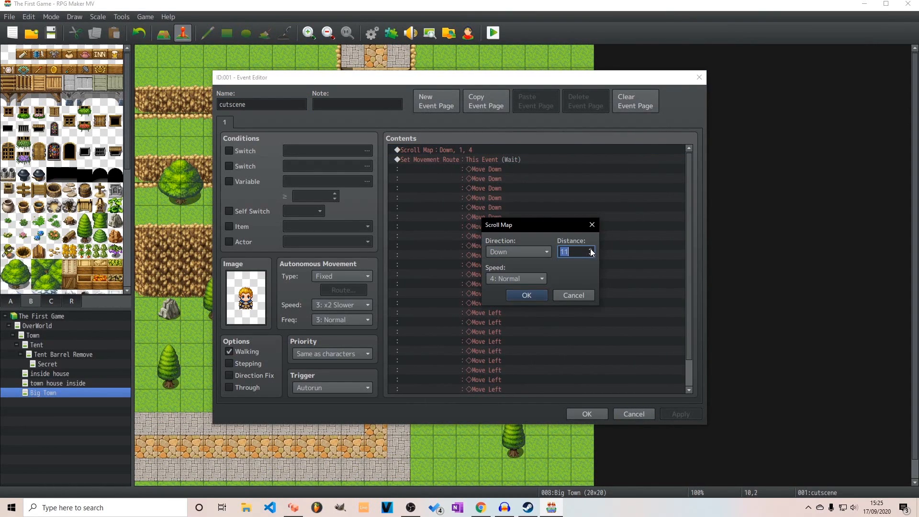
click(527, 295)
click(633, 414)
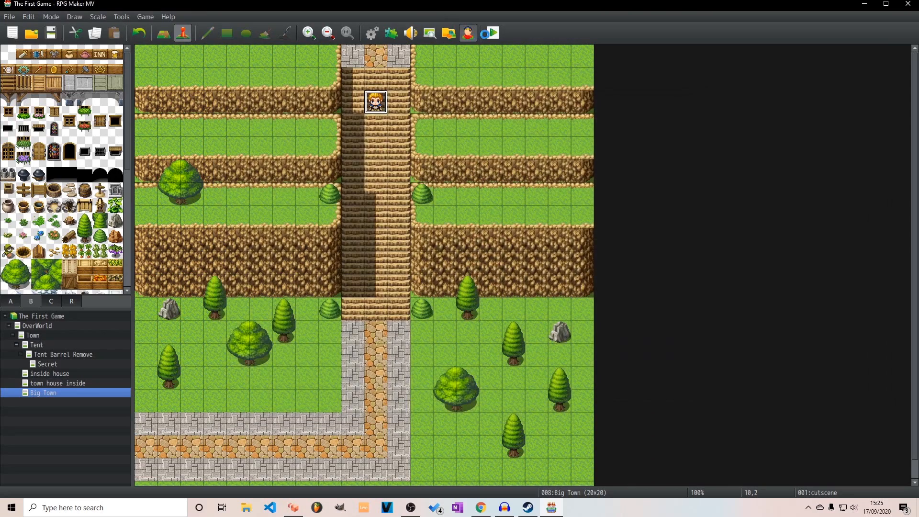
Save the changes and playtest the cutscene with the longer downward map scroll, then end the playtest
key(ctrl+r)
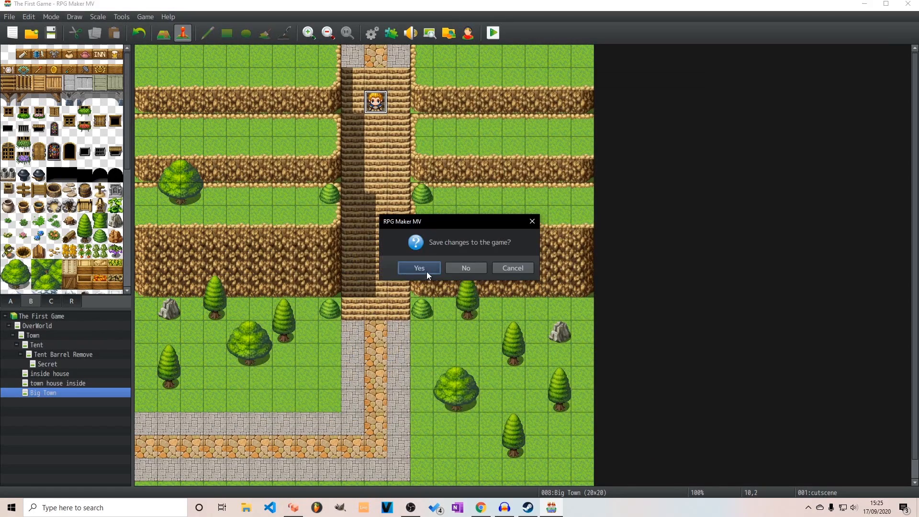
click(427, 266)
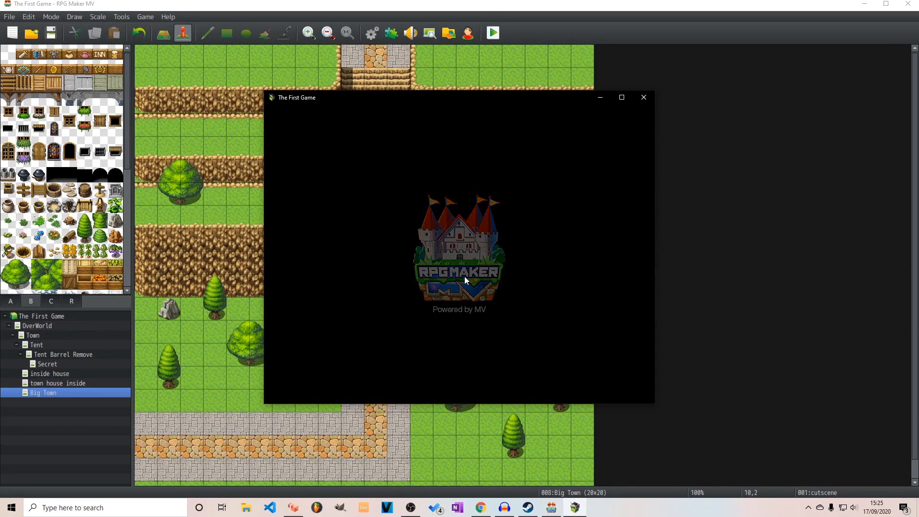
key(Return)
key(Right)
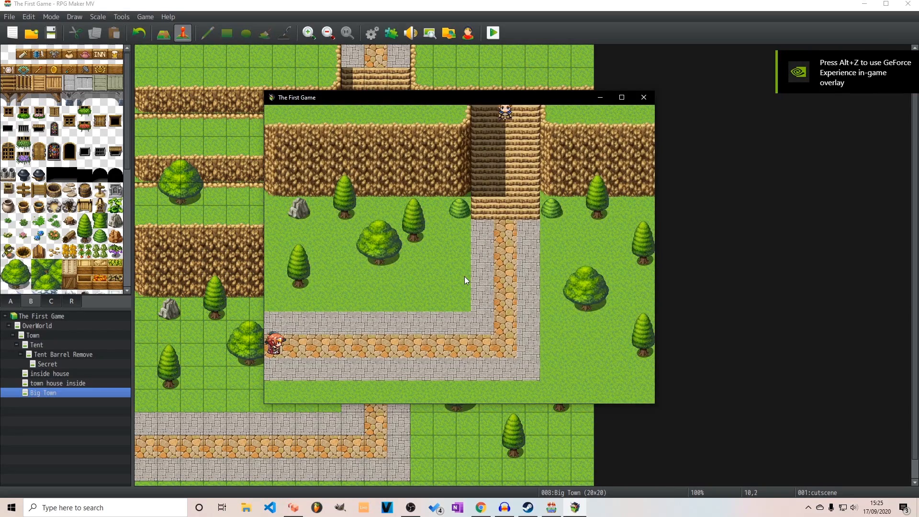
click(644, 98)
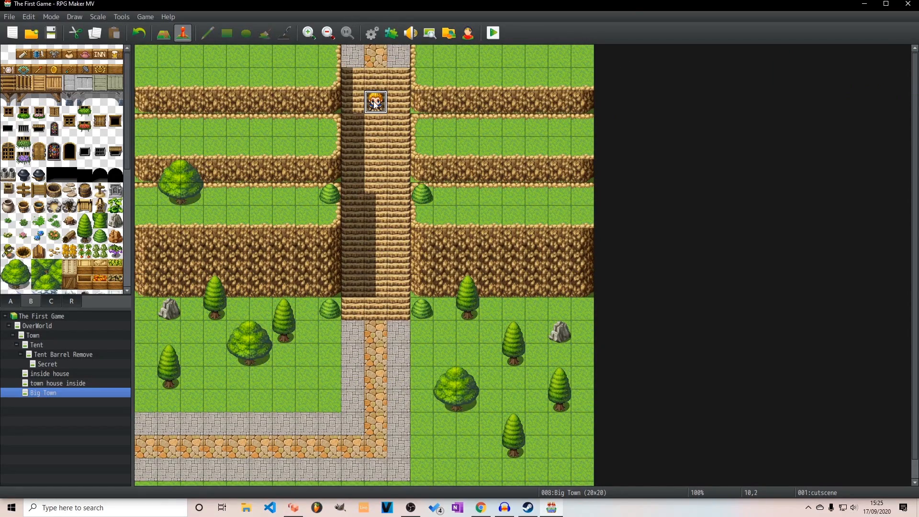
Change the cutscene's Scroll Map direction to Up, adjust its scroll speed, and save the event
double_click(376, 103)
double_click(464, 149)
click(523, 278)
click(585, 257)
click(546, 252)
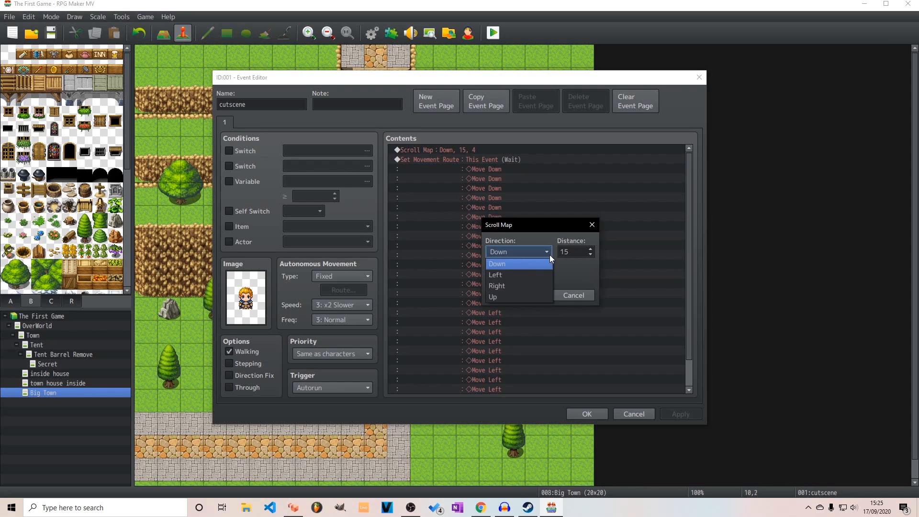
click(524, 292)
click(527, 279)
click(524, 312)
click(529, 297)
click(582, 413)
Save the changes and playtest a new game to check the upward map scroll, then end the playtest
click(497, 35)
click(420, 263)
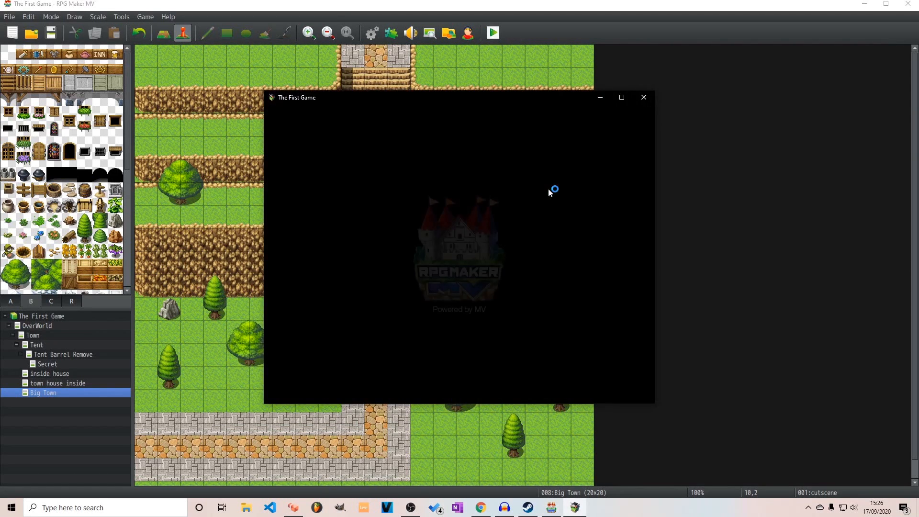
click(480, 305)
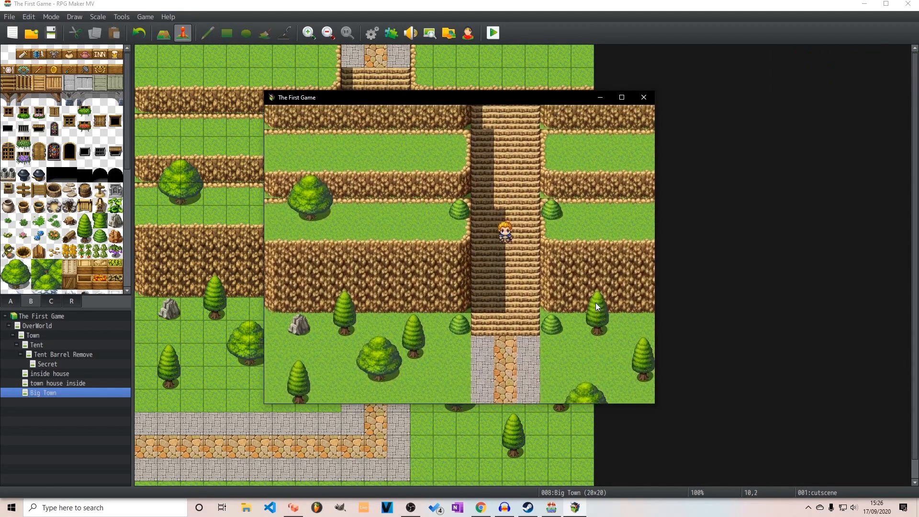
click(651, 102)
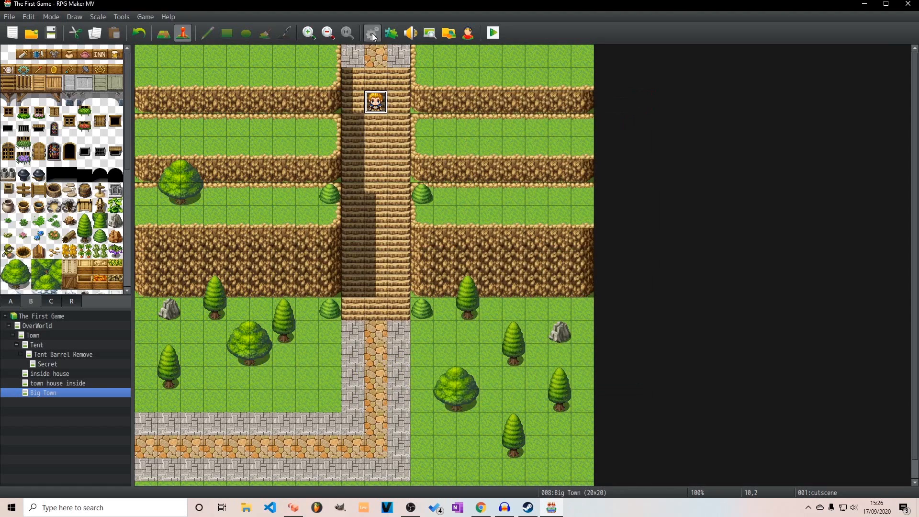
Add a Scroll Map command to the cutscene event with direction Down, distance 10 and speed x2 Slower
double_click(381, 98)
click(466, 153)
double_click(467, 154)
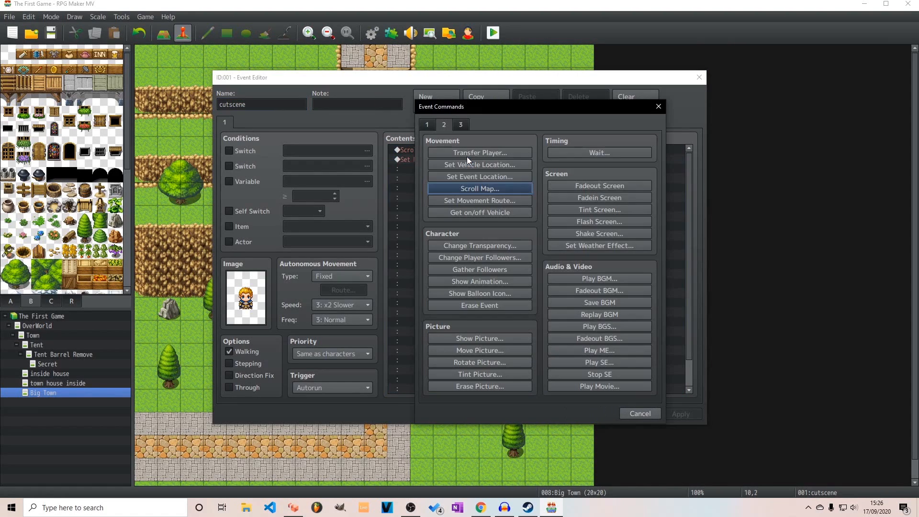
click(496, 187)
click(577, 253)
text(10)
click(533, 277)
click(516, 326)
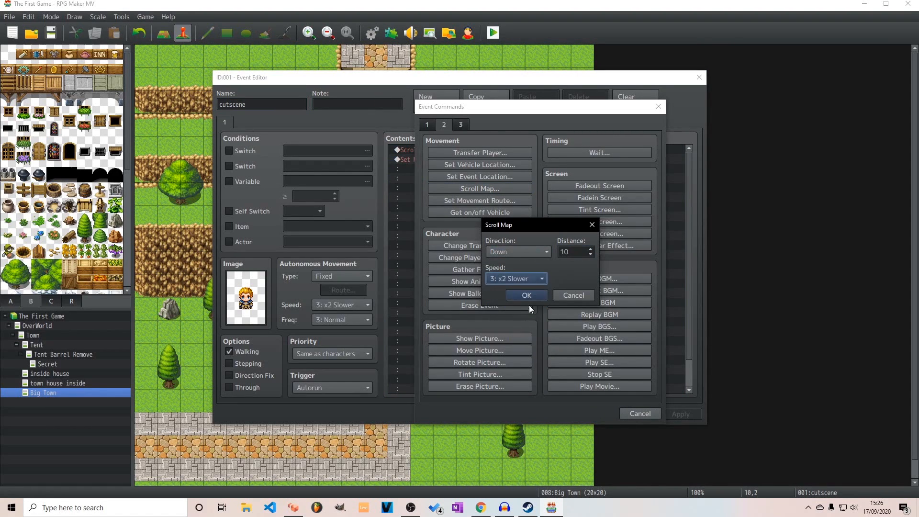
click(527, 296)
Check the upward Scroll Map command's settings, then apply the cutscene event's changes and close it
double_click(461, 149)
click(576, 253)
click(573, 295)
click(686, 415)
click(588, 415)
Save the changes and playtest a new game to check the map scrolling up and back down, then end the playtest
click(493, 33)
click(475, 277)
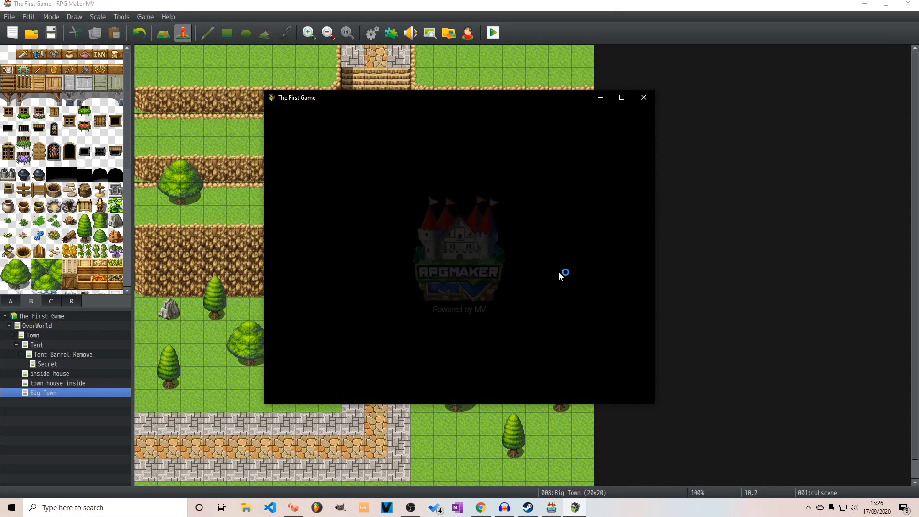
key(Return)
key(Right)
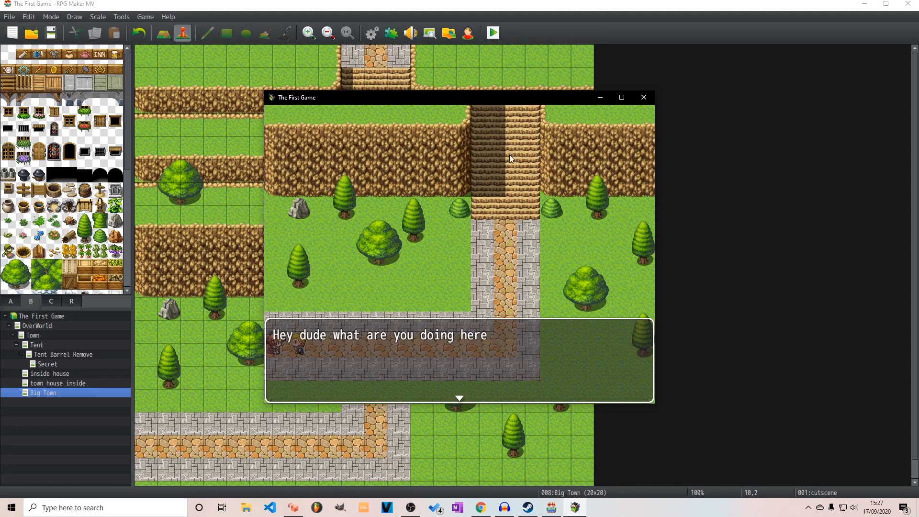
click(493, 291)
click(644, 98)
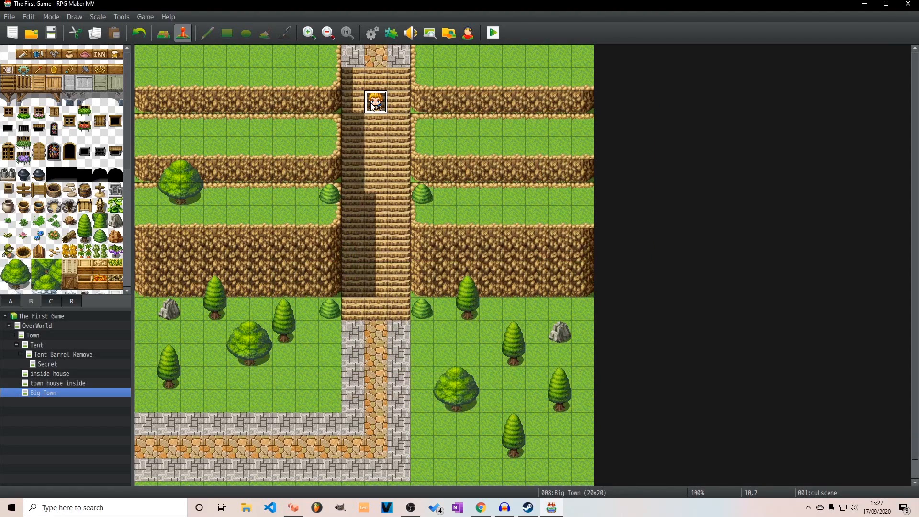
Reopen the cutscene event and examine the speed options of its upward Scroll Map command
double_click(376, 102)
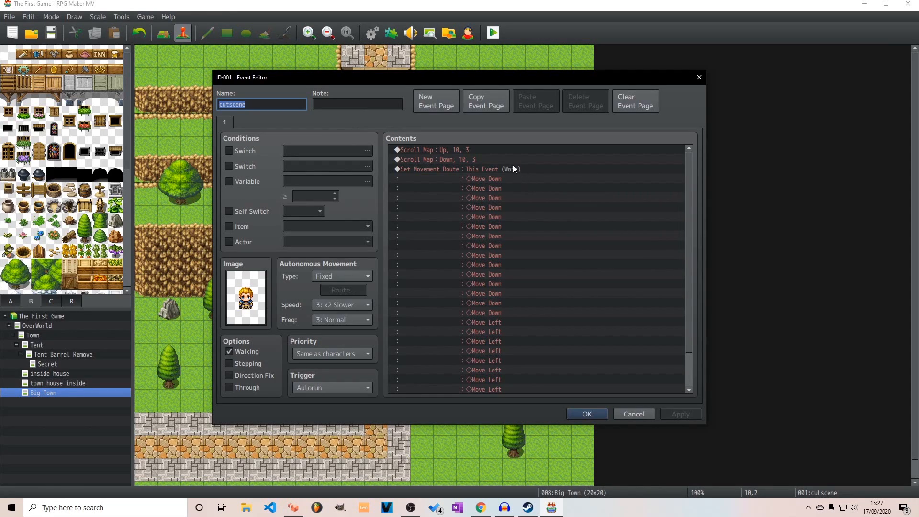
click(455, 149)
double_click(467, 152)
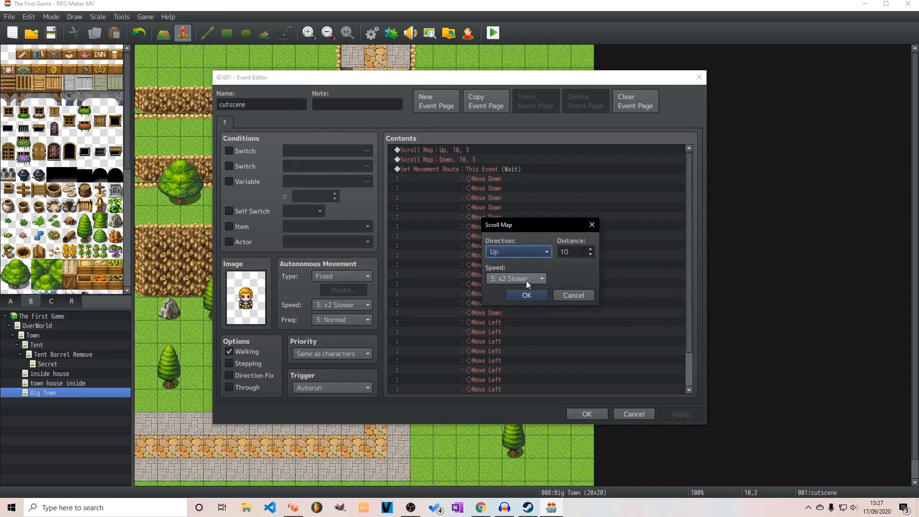
click(541, 279)
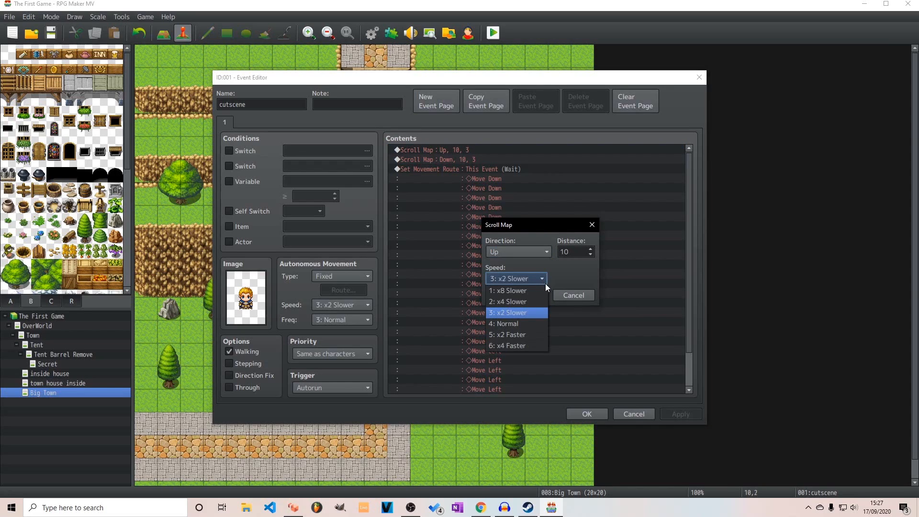
click(539, 281)
click(561, 297)
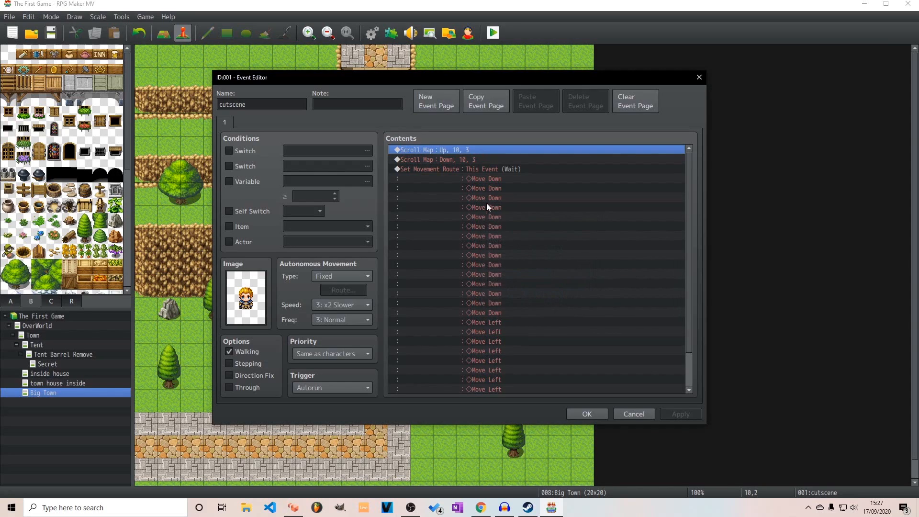
click(450, 161)
double_click(458, 151)
key(space)
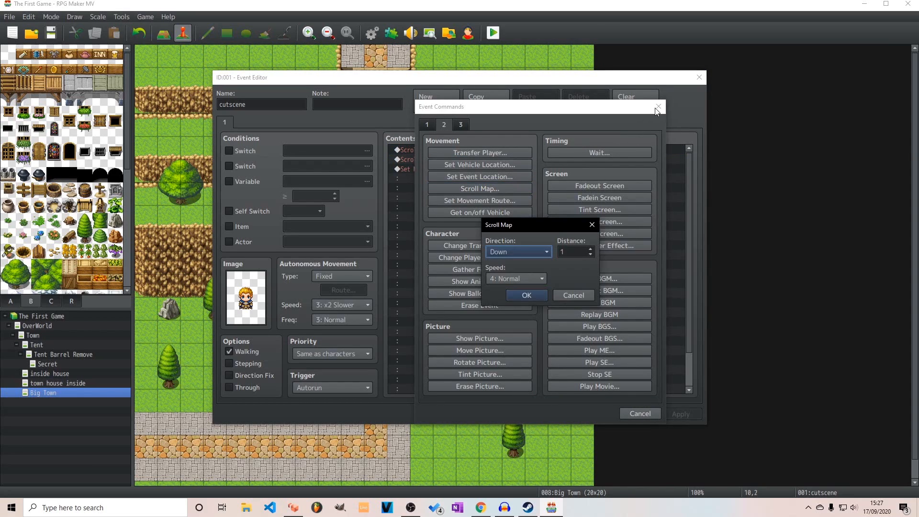
click(574, 294)
click(659, 106)
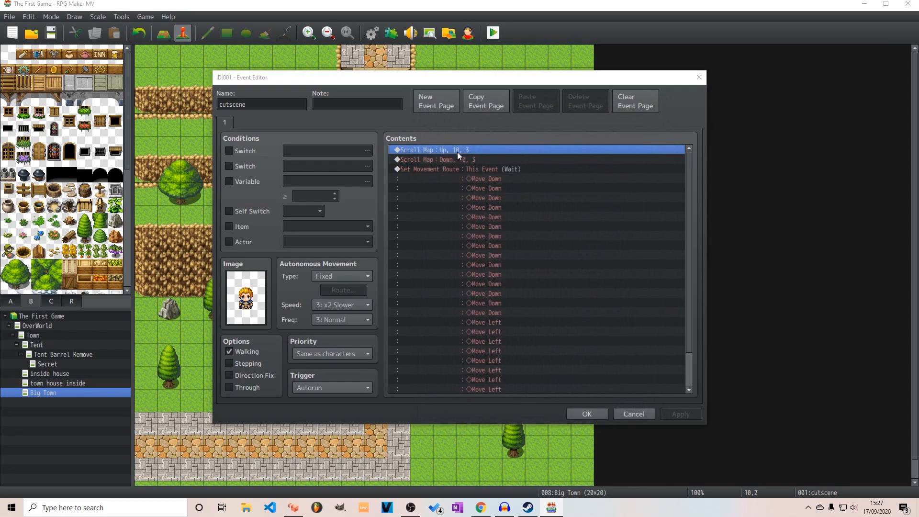
Start a Show Text command at the end of the cutscene event, using the blond man's face from Actor1
scroll(497, 239, down, 2)
scroll(497, 238, up, 2)
scroll(495, 239, down, 2)
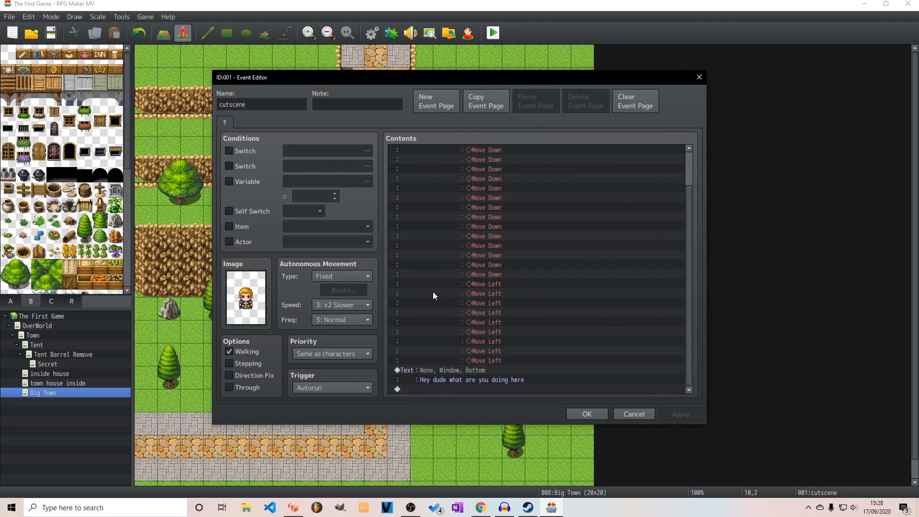
scroll(446, 240, up, 2)
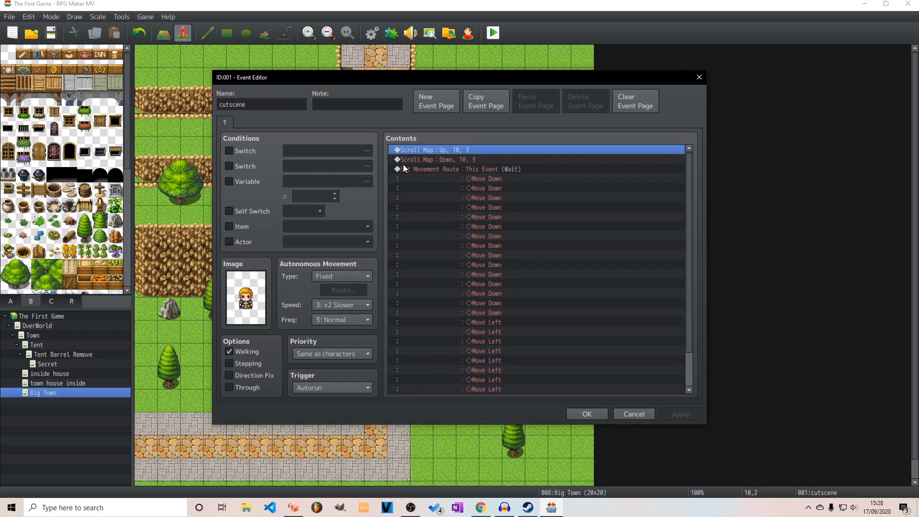
scroll(444, 211, down, 2)
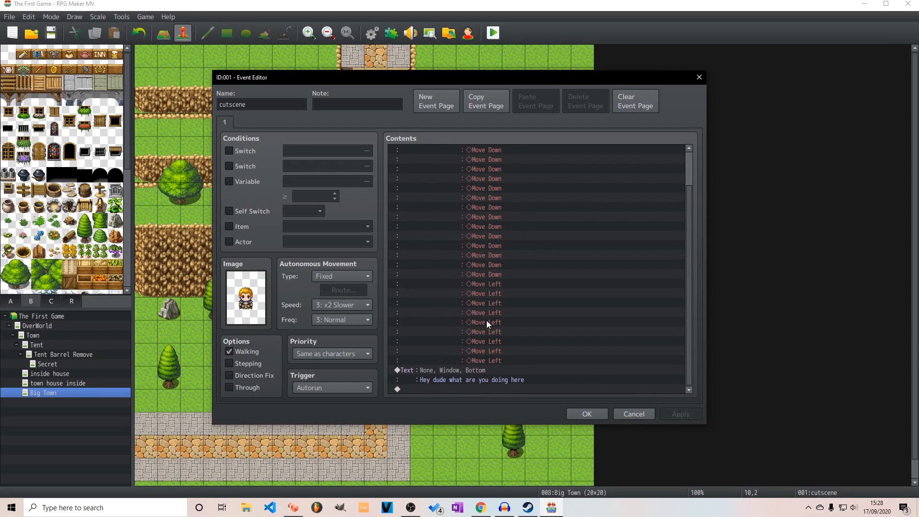
double_click(447, 387)
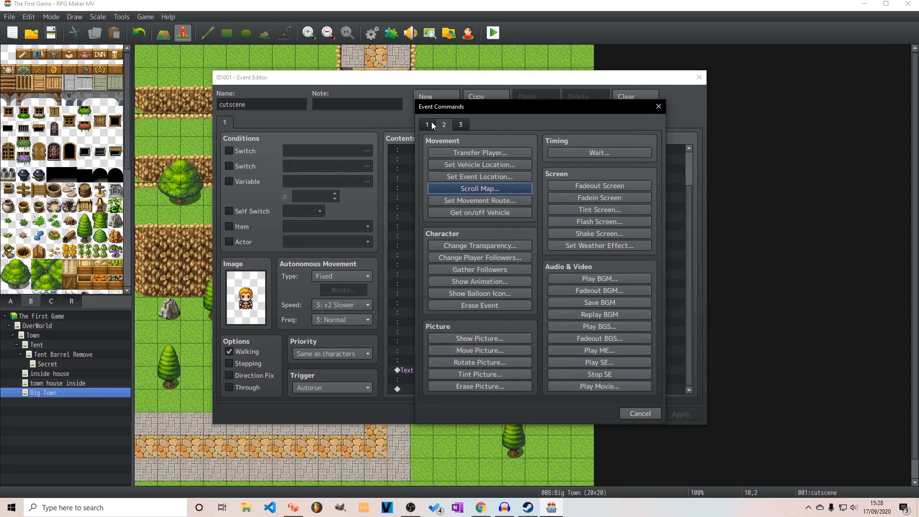
click(432, 125)
click(481, 154)
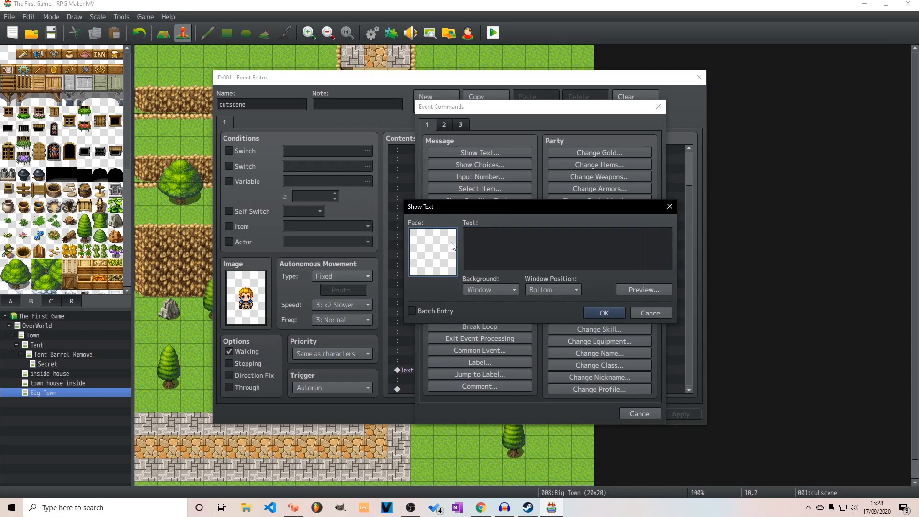
double_click(437, 237)
click(420, 179)
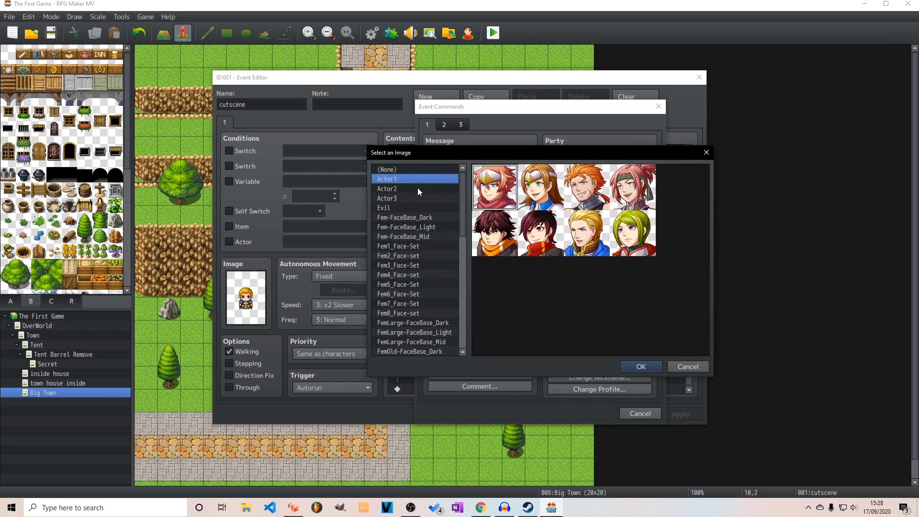
click(599, 239)
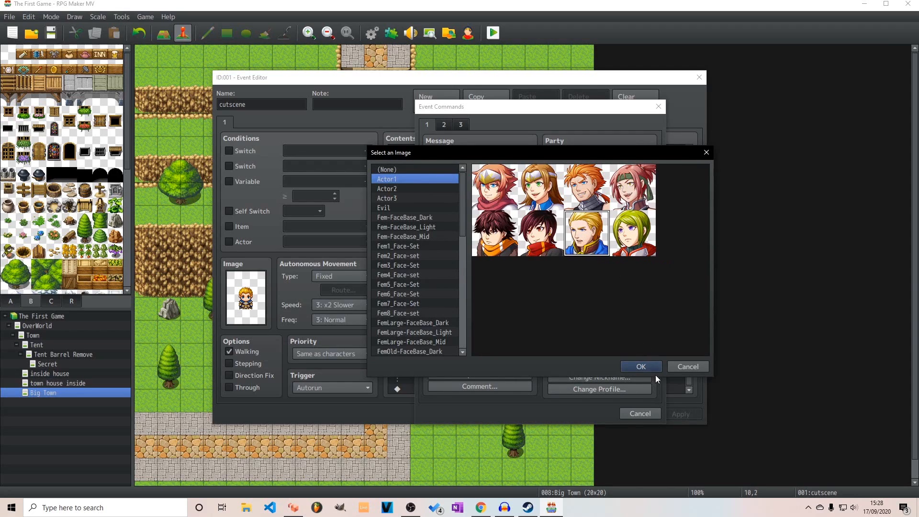
click(644, 368)
Enter the message "Hey whats up you wanna fight or something!" and add it to the event
click(529, 247)
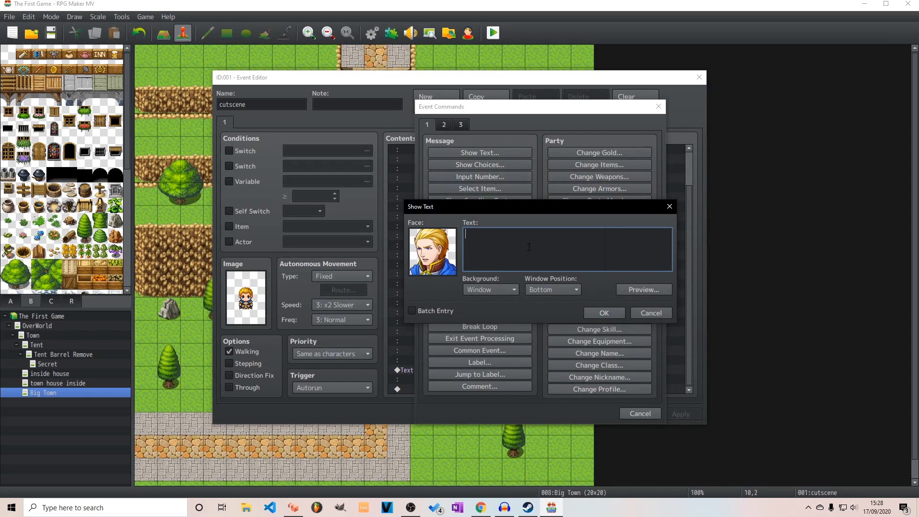
text(Hey whats up you wanna fight or something!)
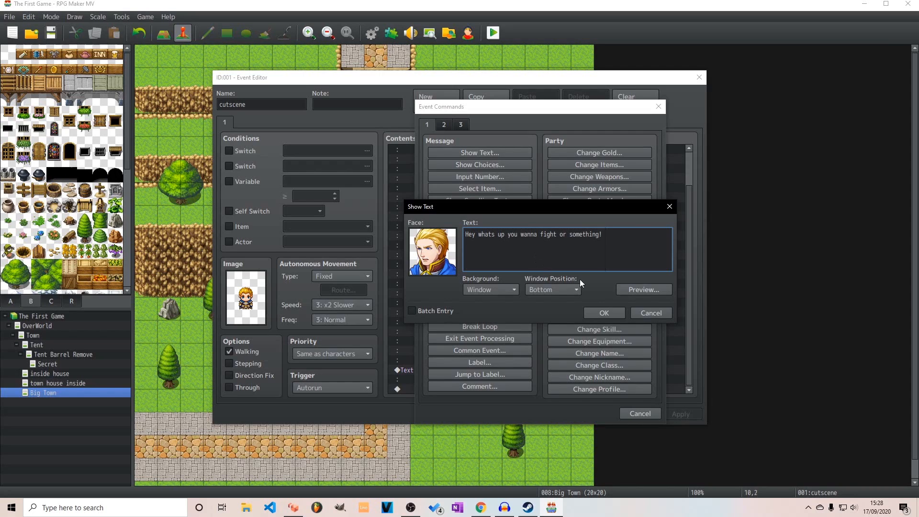
click(616, 314)
Give the "Hey dude what are you doing here" message the same blond Actor1 face and save the cutscene event
click(476, 360)
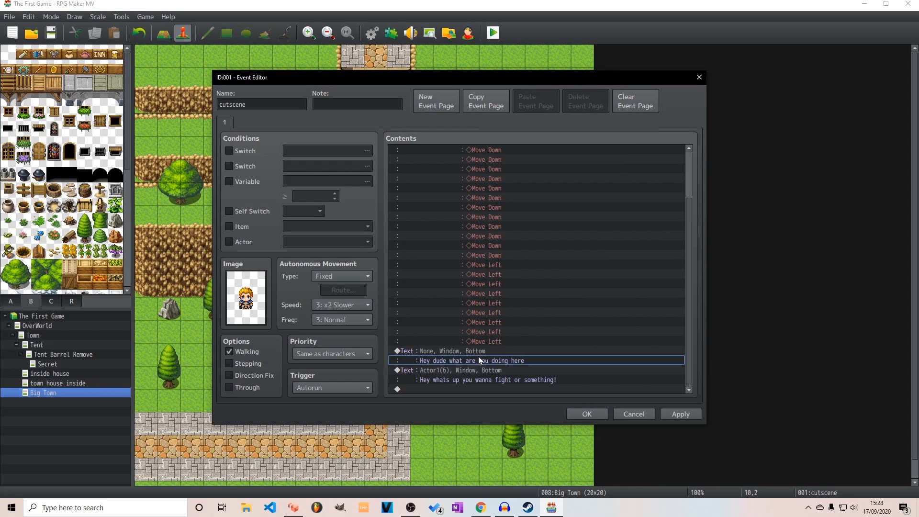
click(461, 378)
click(468, 353)
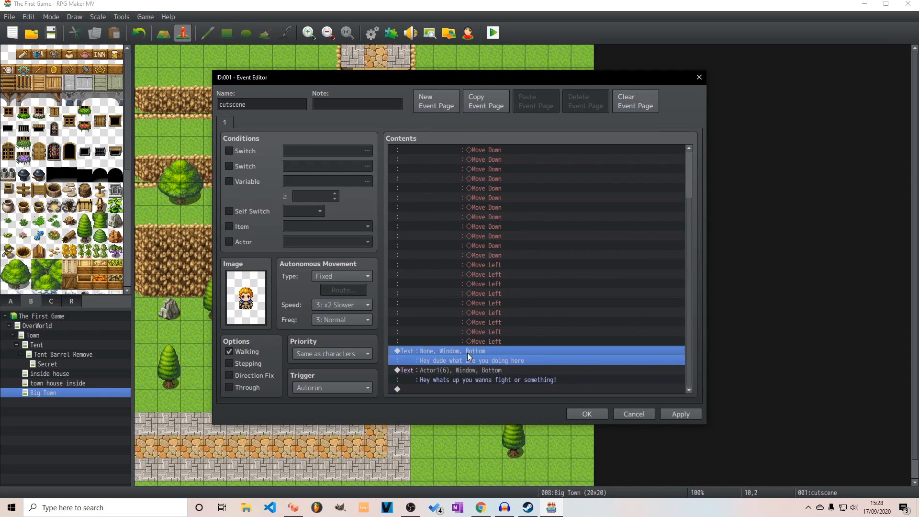
click(444, 379)
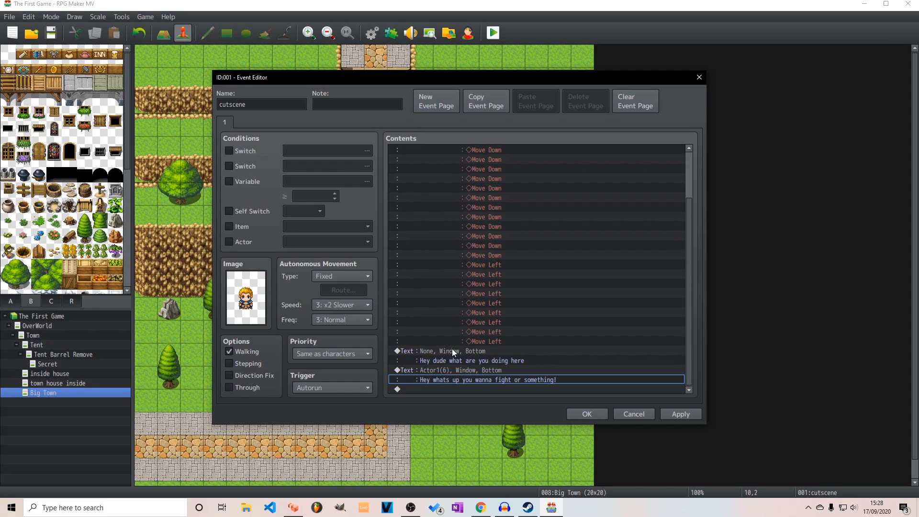
click(408, 351)
double_click(453, 352)
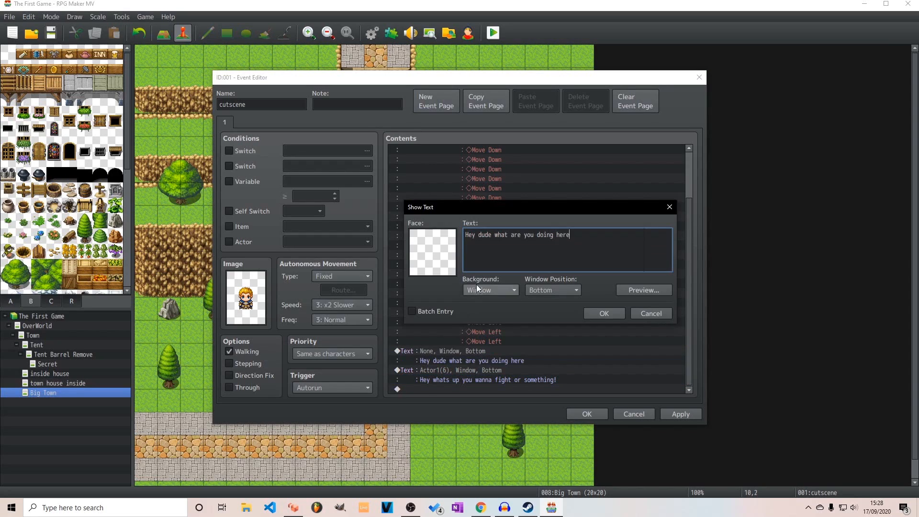
double_click(455, 266)
click(417, 180)
click(586, 233)
click(640, 368)
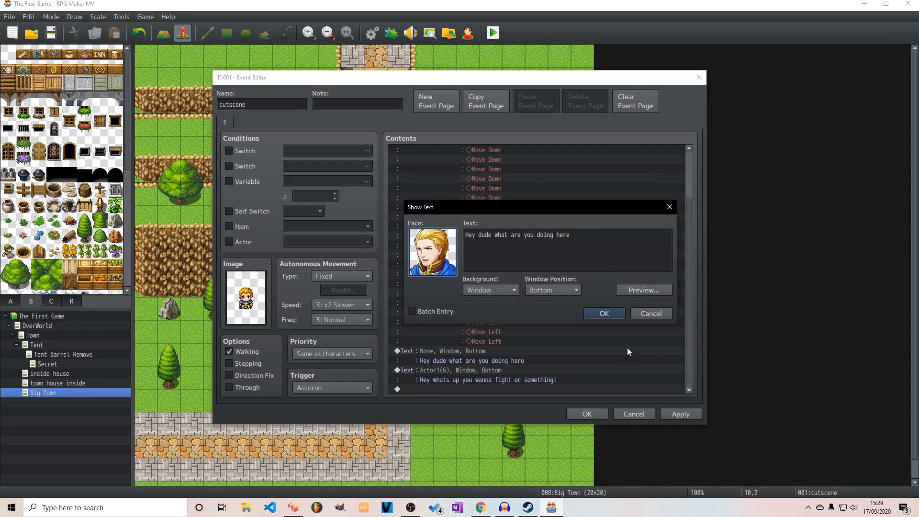
key(Return)
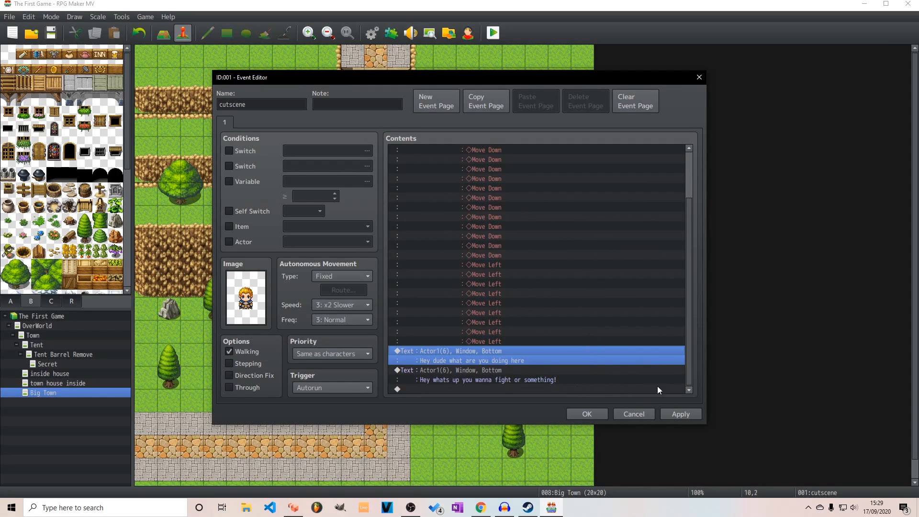
click(599, 414)
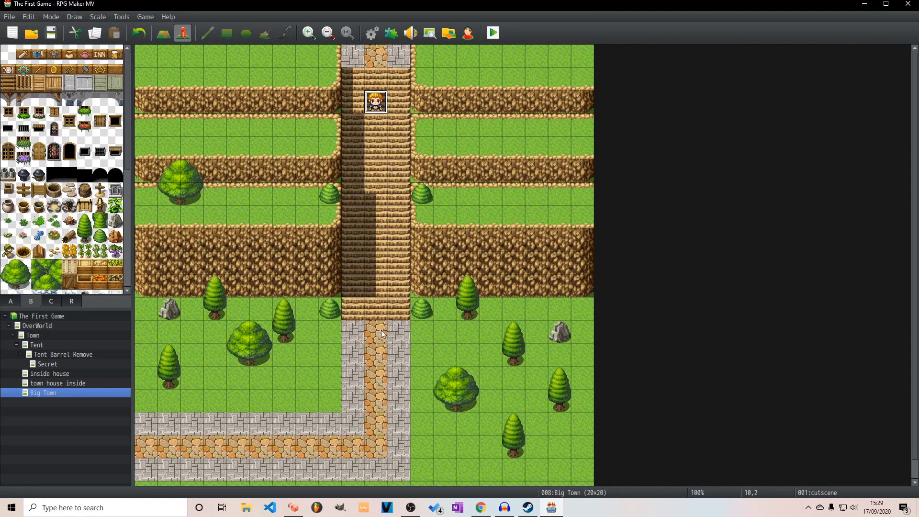
Reopen the cutscene event and start a Battle Processing command after its last message
scroll(415, 302, down, 1)
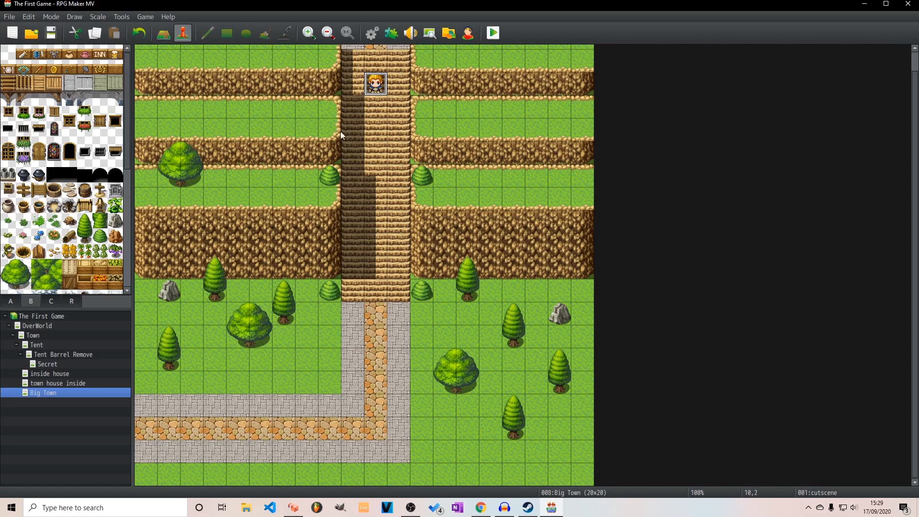
double_click(376, 84)
scroll(493, 316, down, 5)
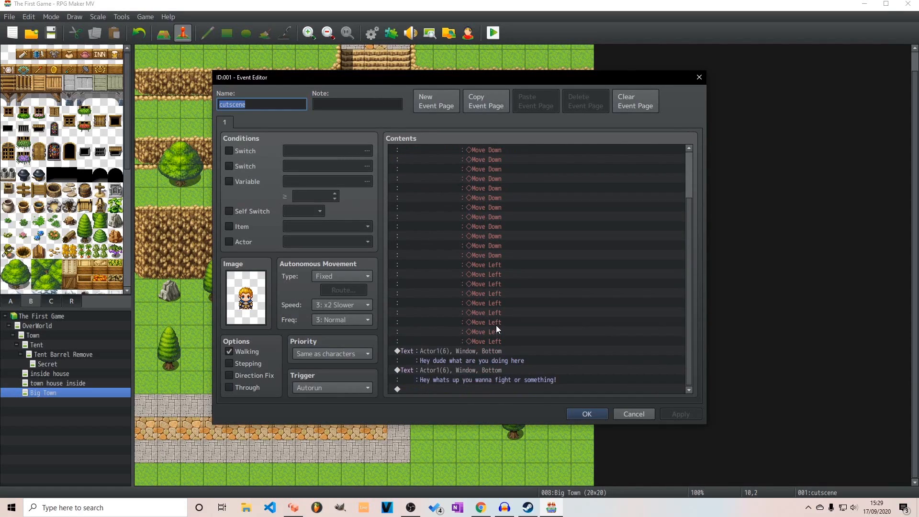
double_click(425, 388)
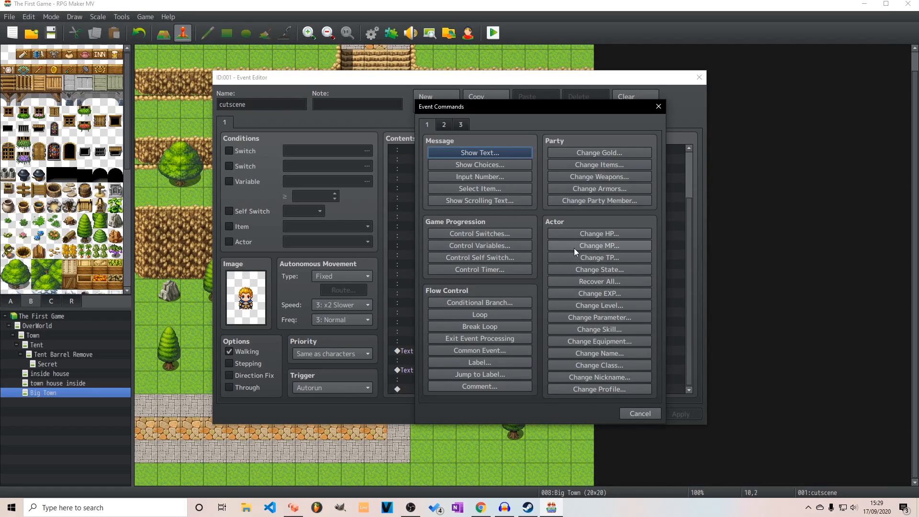
click(445, 125)
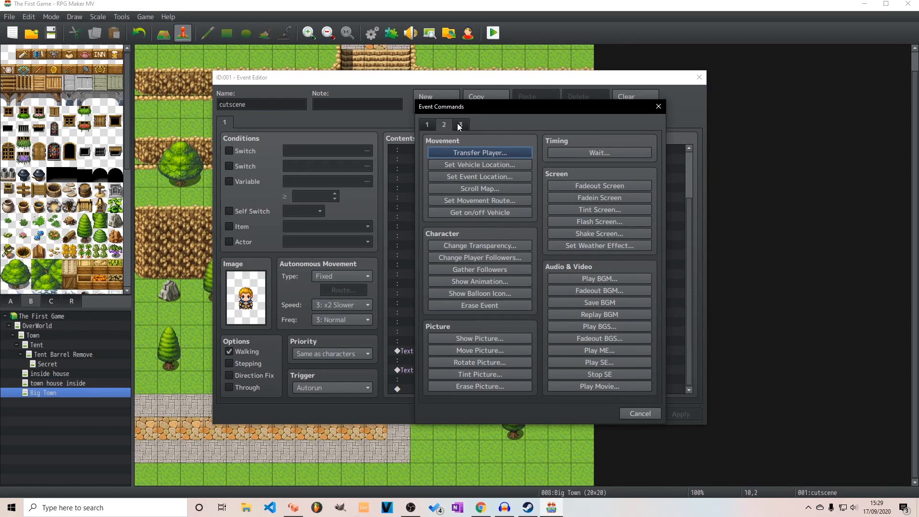
click(460, 126)
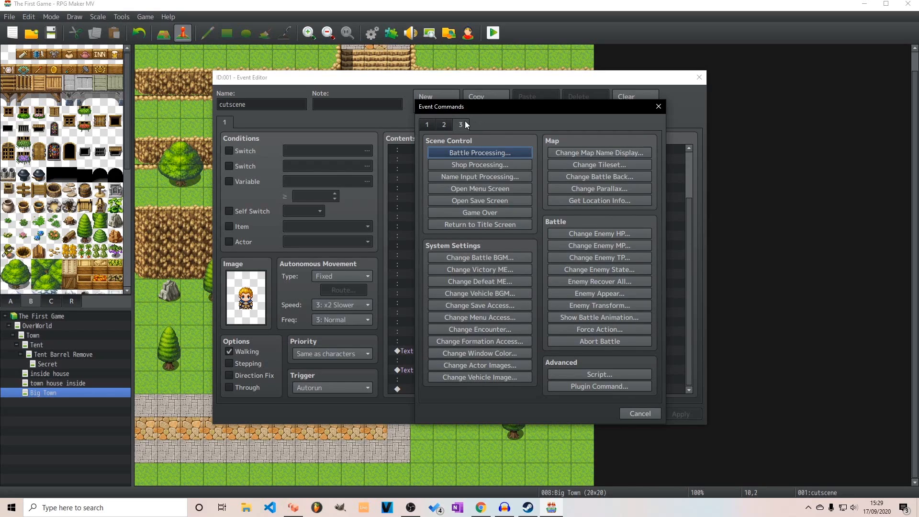
click(460, 152)
click(579, 236)
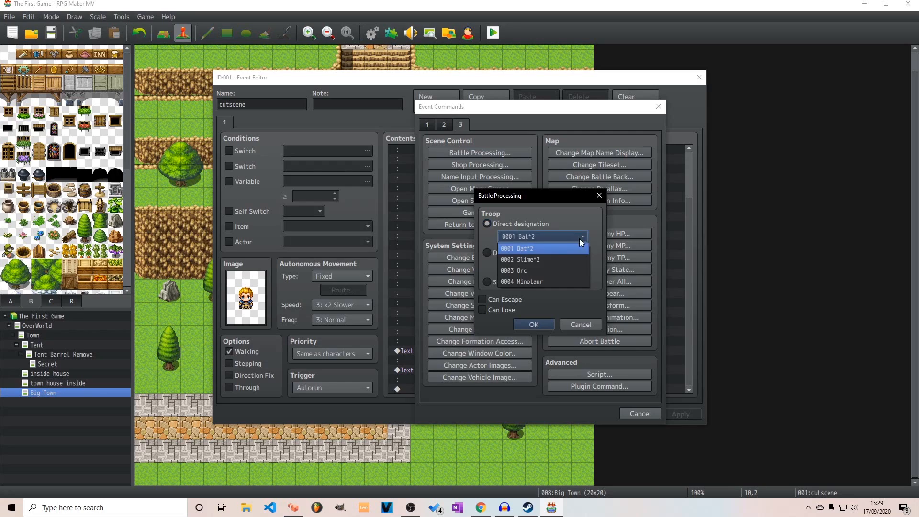
click(538, 235)
click(524, 252)
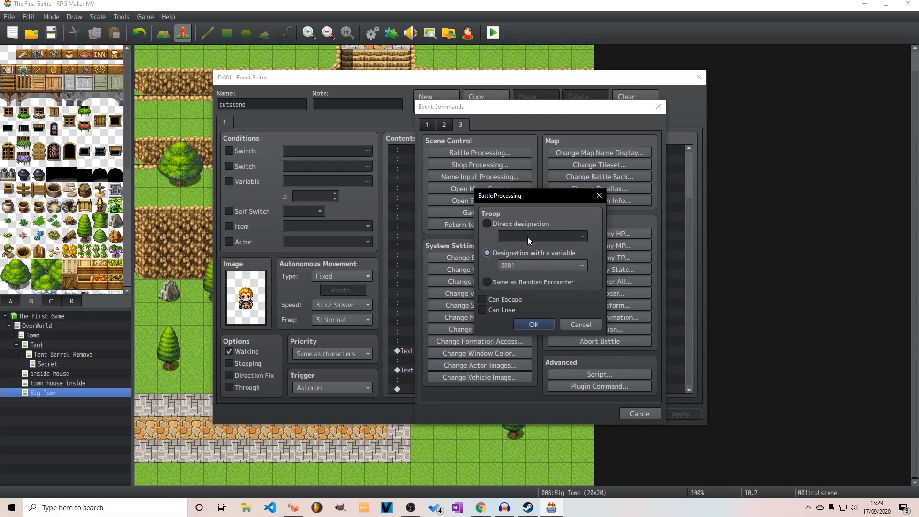
double_click(511, 264)
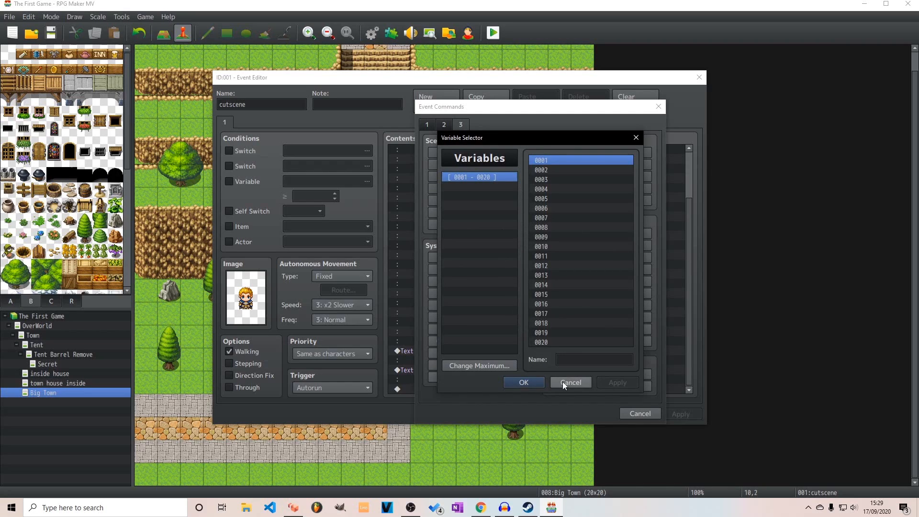
click(524, 382)
click(487, 224)
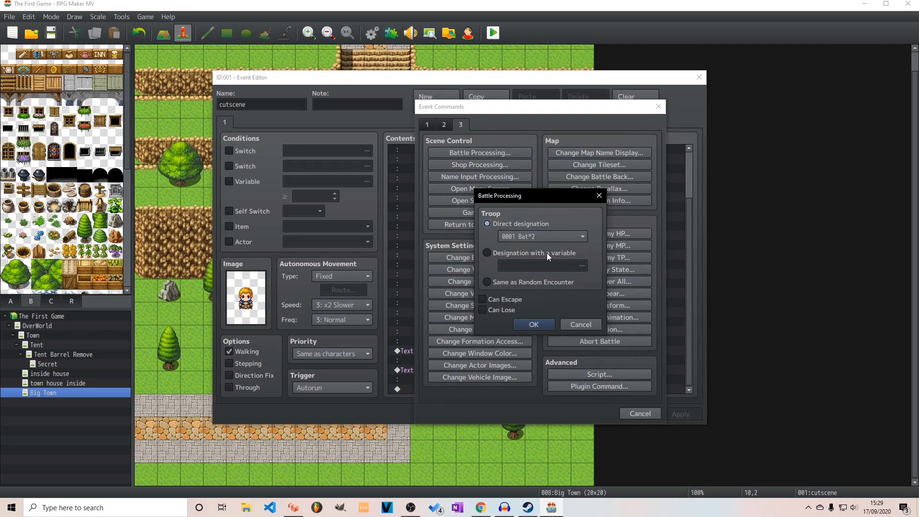
click(551, 235)
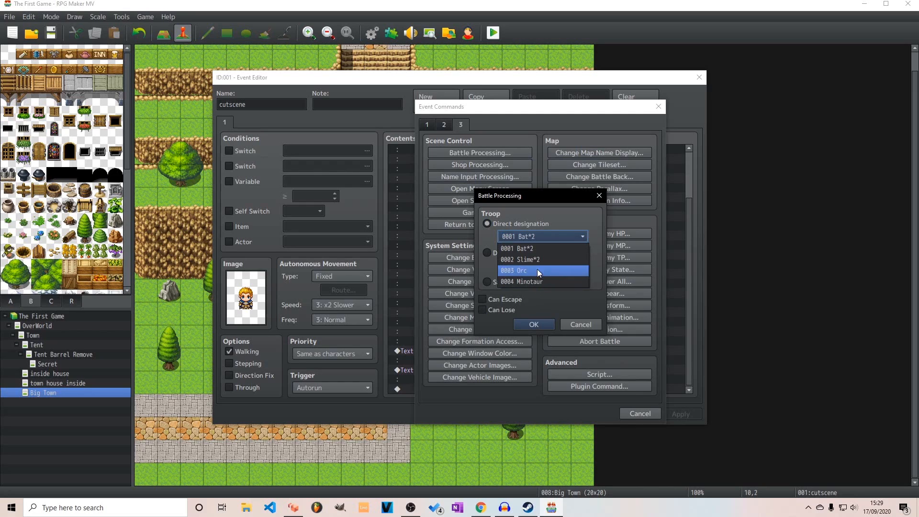
click(547, 239)
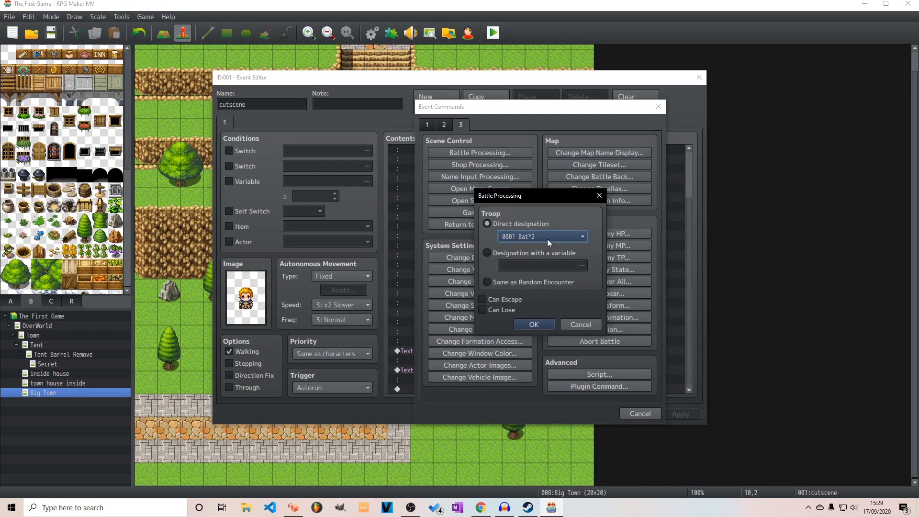
click(581, 325)
click(637, 415)
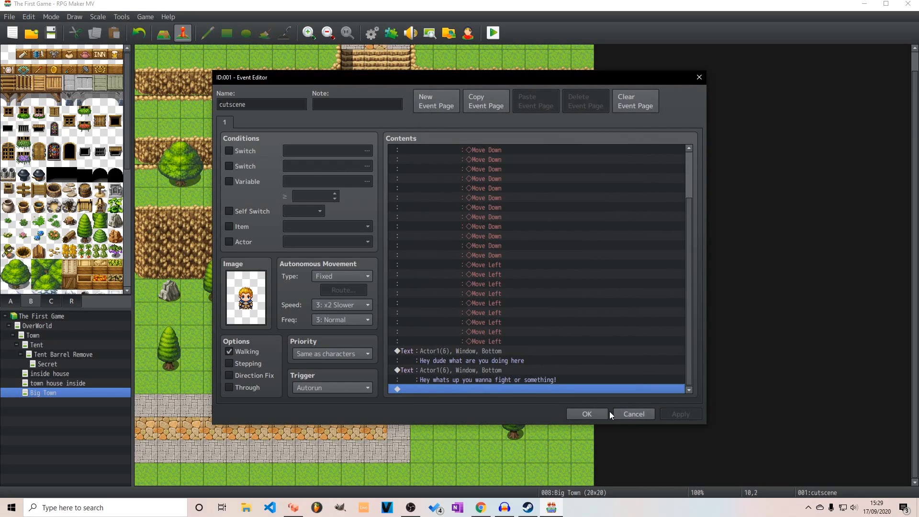
click(590, 414)
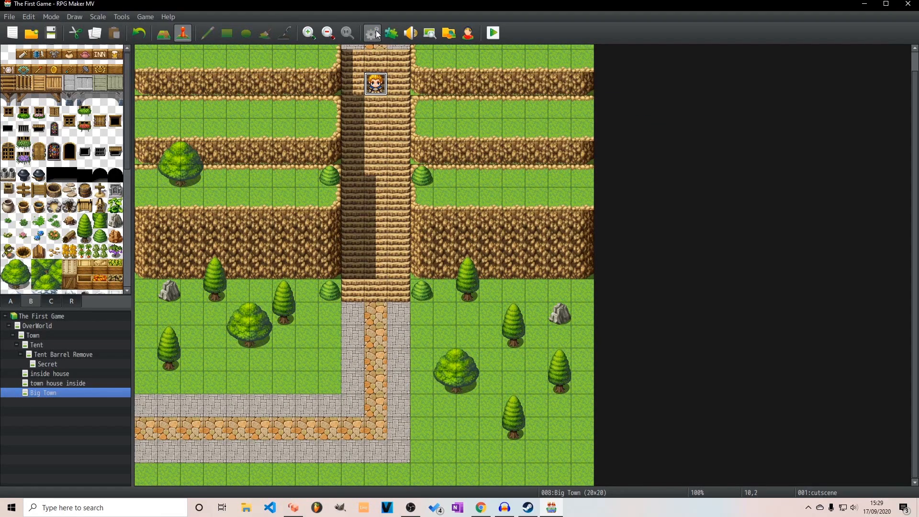
Raise the number of enemies in the database to 5 and select the new empty entry
click(391, 33)
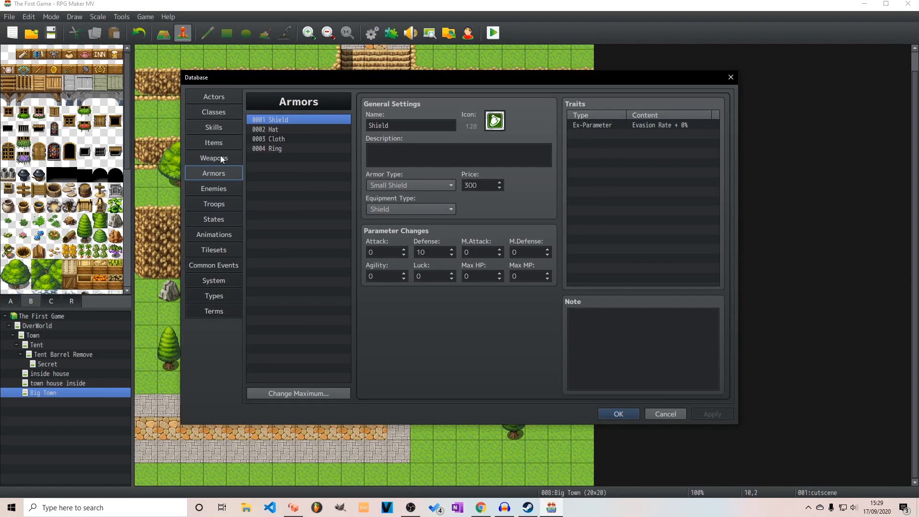
click(214, 189)
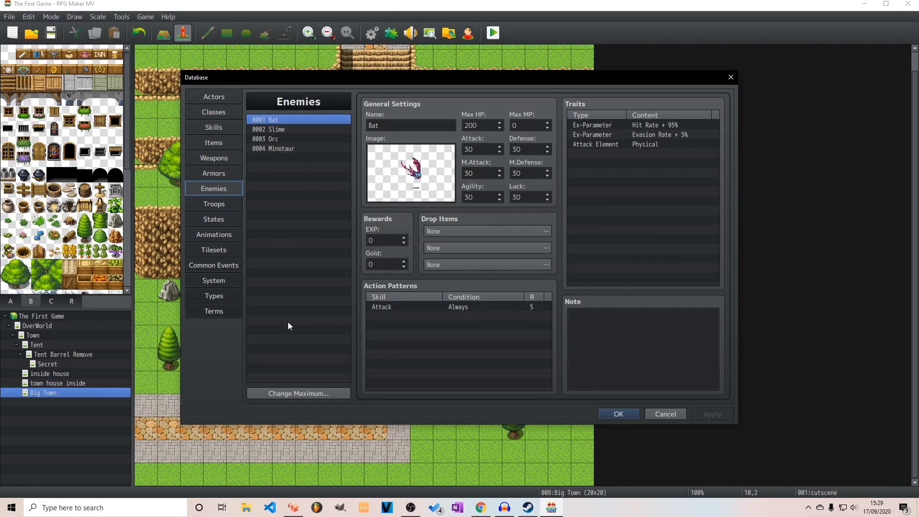
click(300, 392)
click(282, 406)
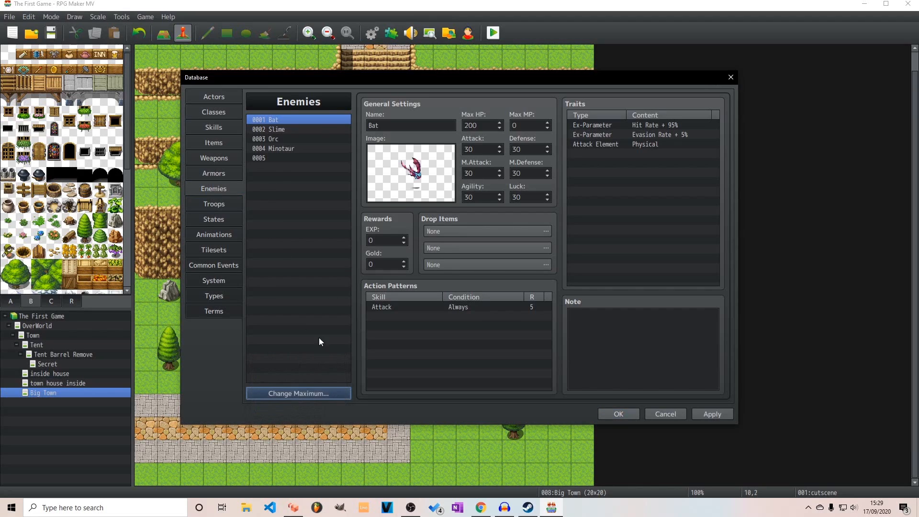
click(302, 157)
Compare the actor battler pictures and give the new enemy the Actor1_7 image
double_click(400, 171)
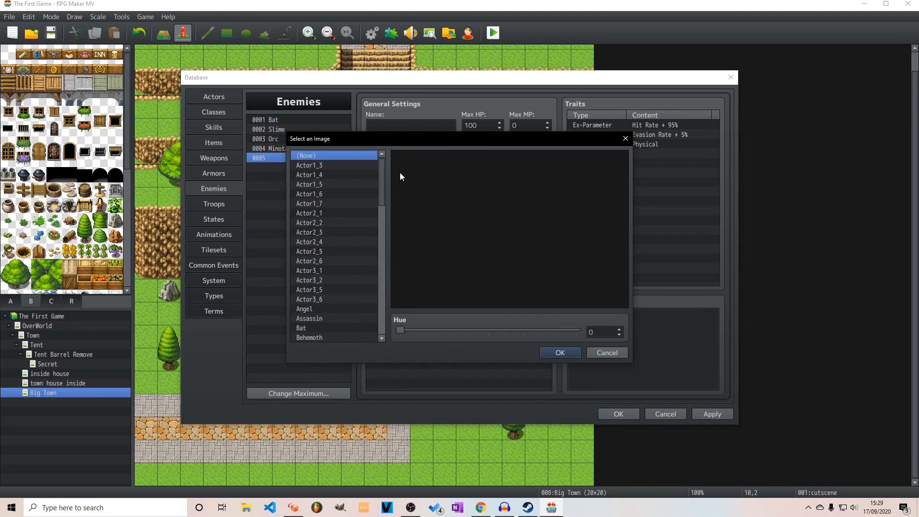
click(335, 166)
click(334, 176)
click(335, 184)
click(333, 177)
click(330, 194)
click(328, 214)
click(325, 230)
click(327, 216)
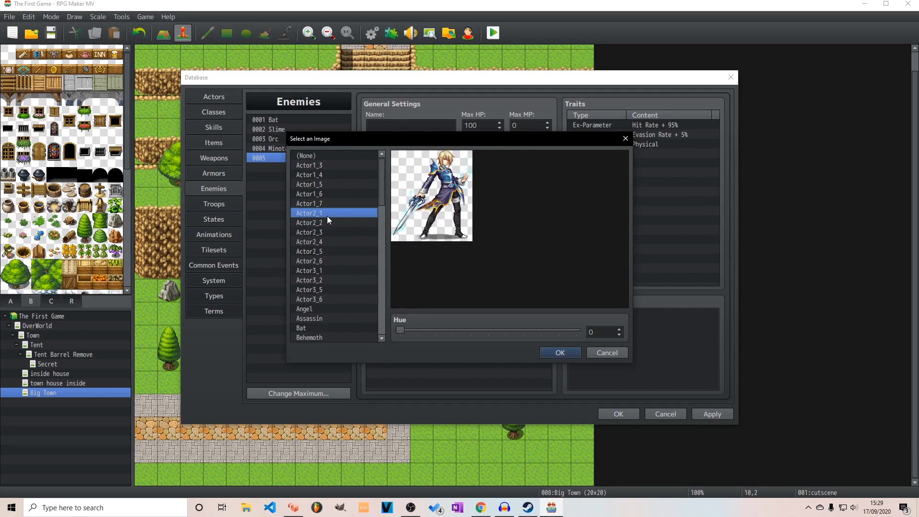
drag(320, 299, 334, 214)
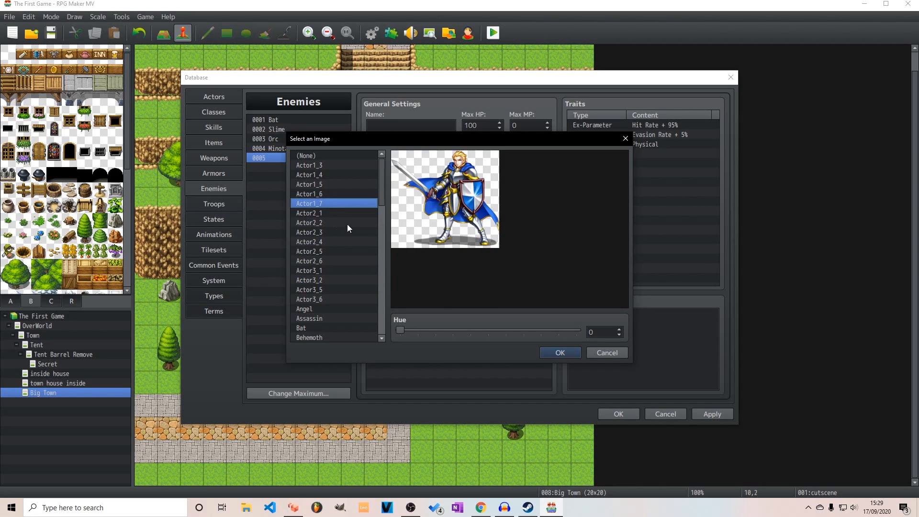
click(554, 352)
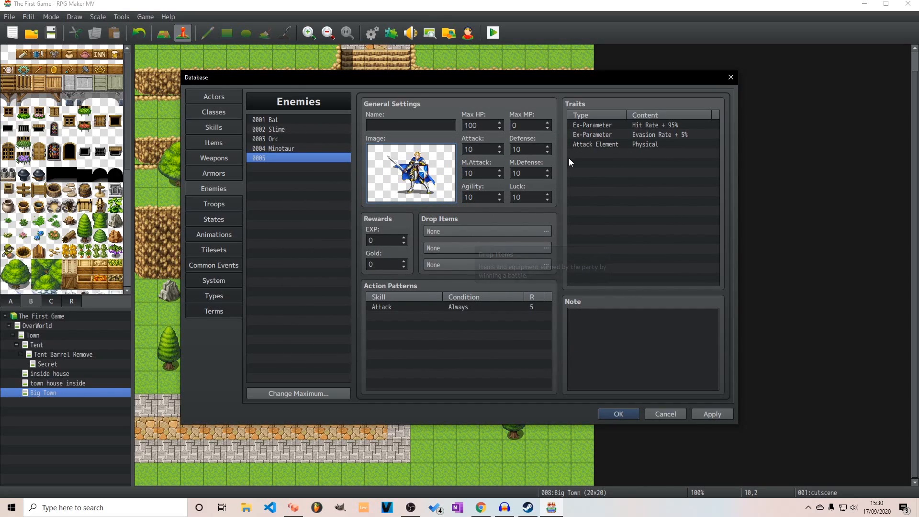
Set the new enemy's Max HP to 9000 and save the database
key(Tab)
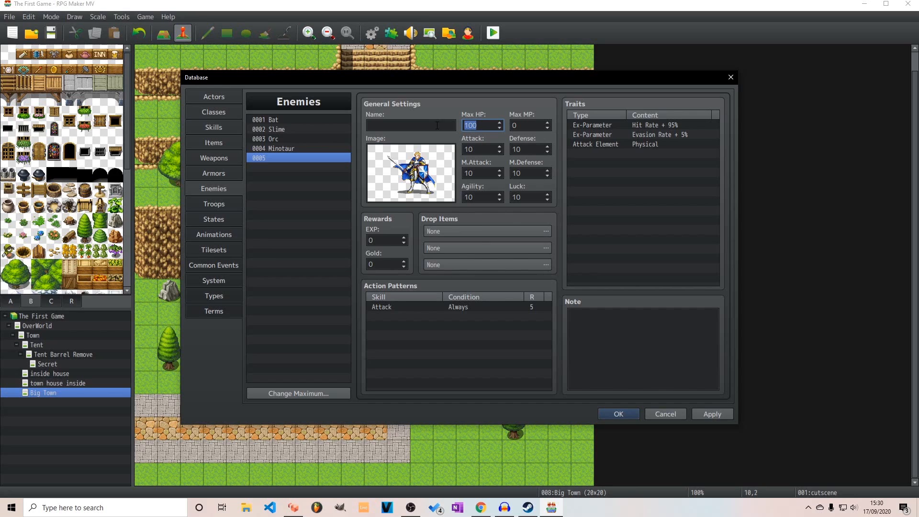
text(1000)
key(Return)
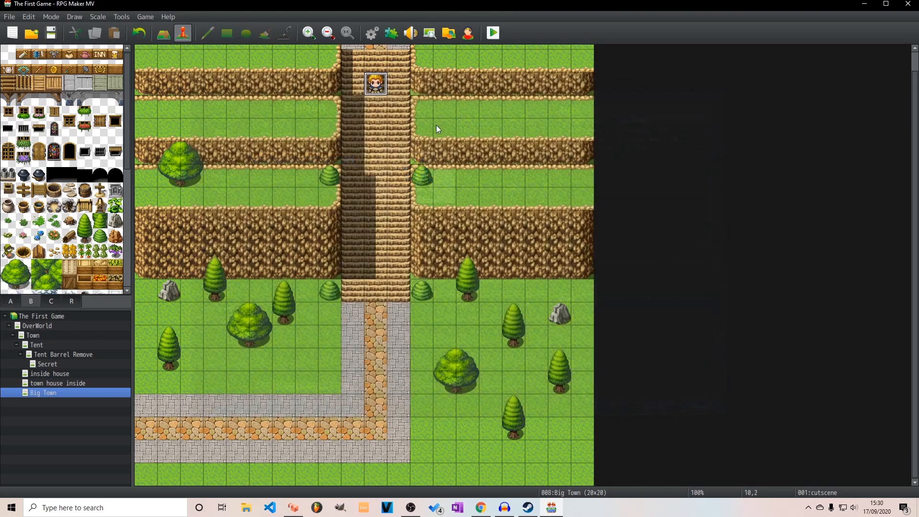
Reopen the database and set the new enemy's Attack to 100
click(369, 36)
click(488, 150)
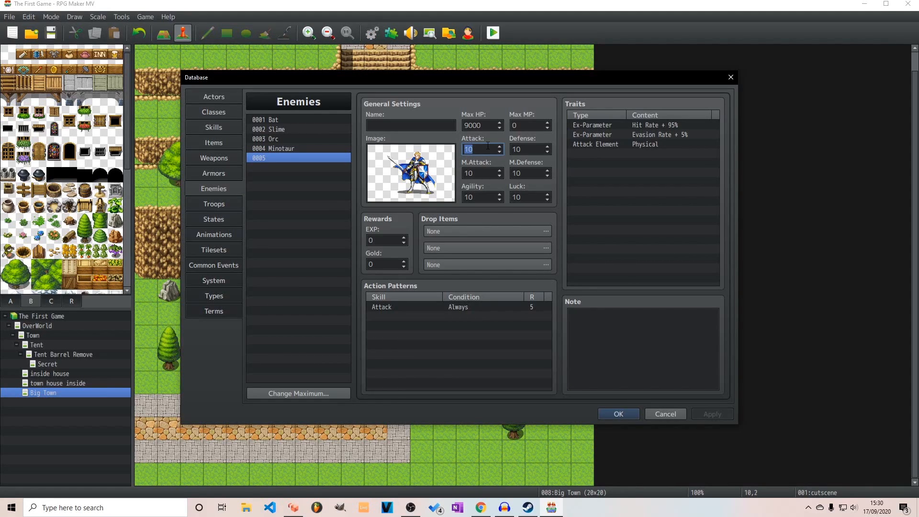
text(200)
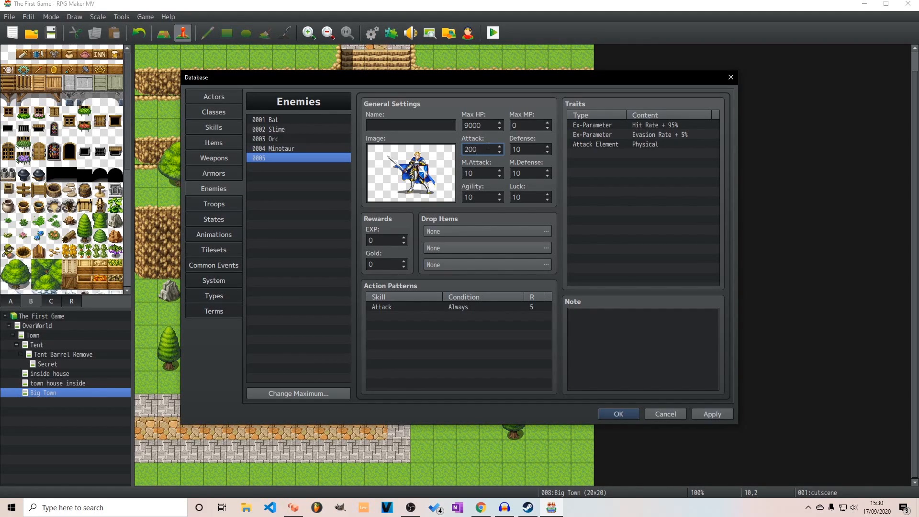
key(BackSpace)
key(BackSpace)
key(BackSpace)
text(1)
Set the new enemy's EXP and Gold rewards to 100000 each
click(383, 237)
text(100000)
click(392, 266)
text(100000)
click(308, 259)
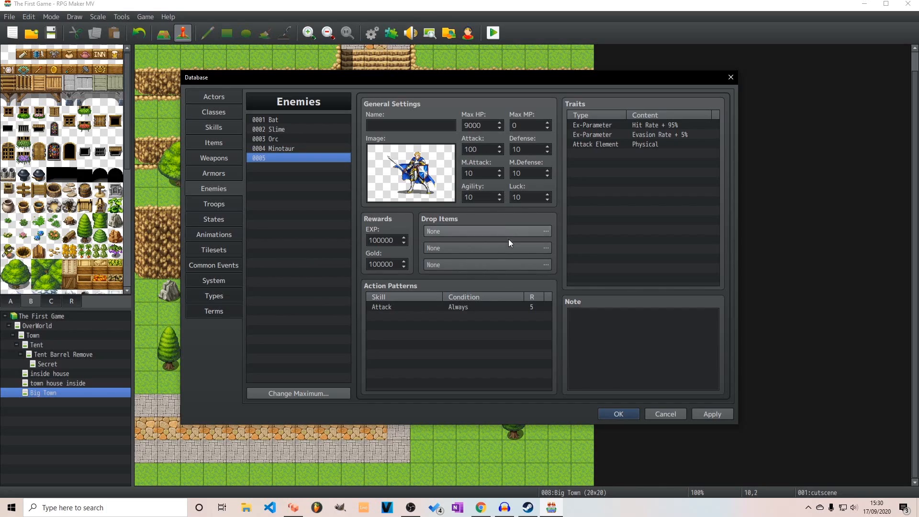
Name the new enemy "BAD GUY" and apply the database changes
click(431, 123)
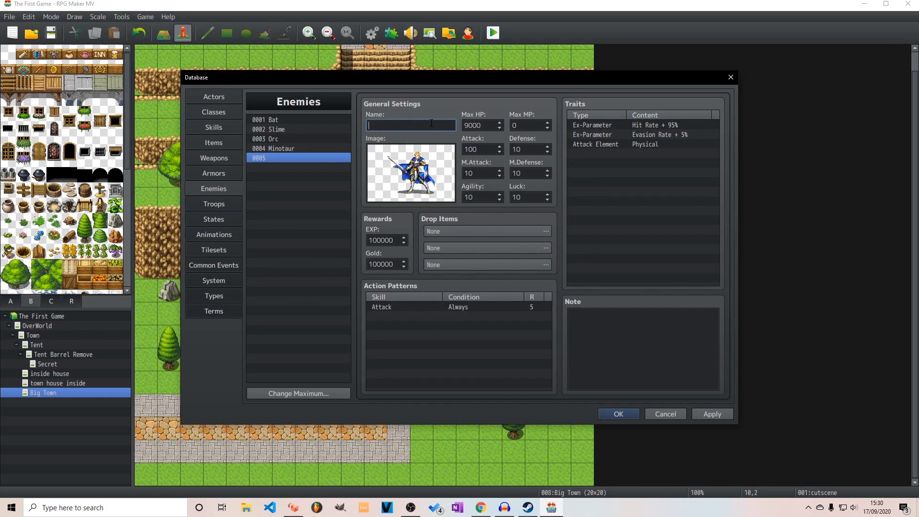
text(BAD GUY)
click(708, 415)
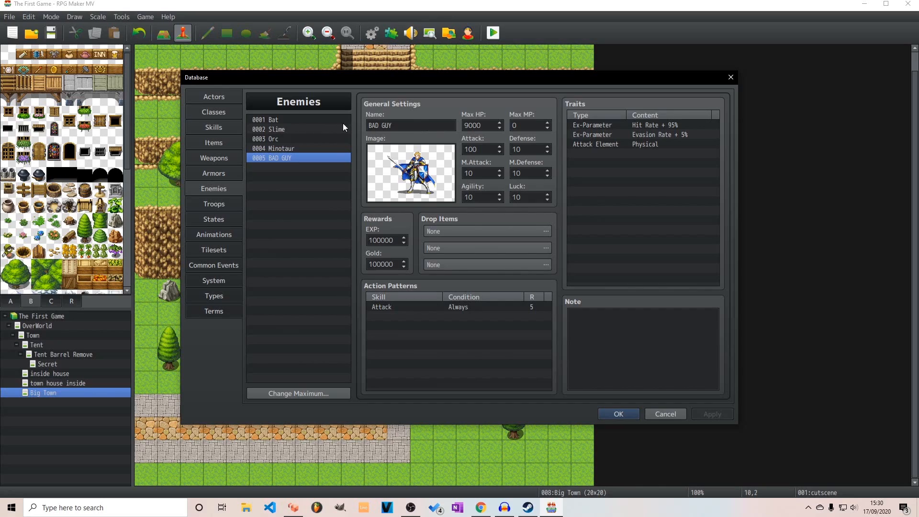
click(286, 146)
click(286, 137)
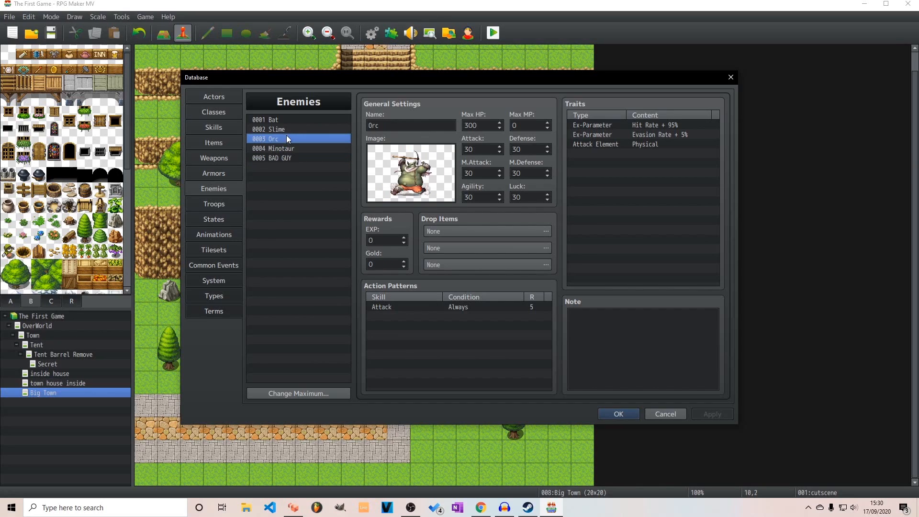
click(289, 119)
click(290, 158)
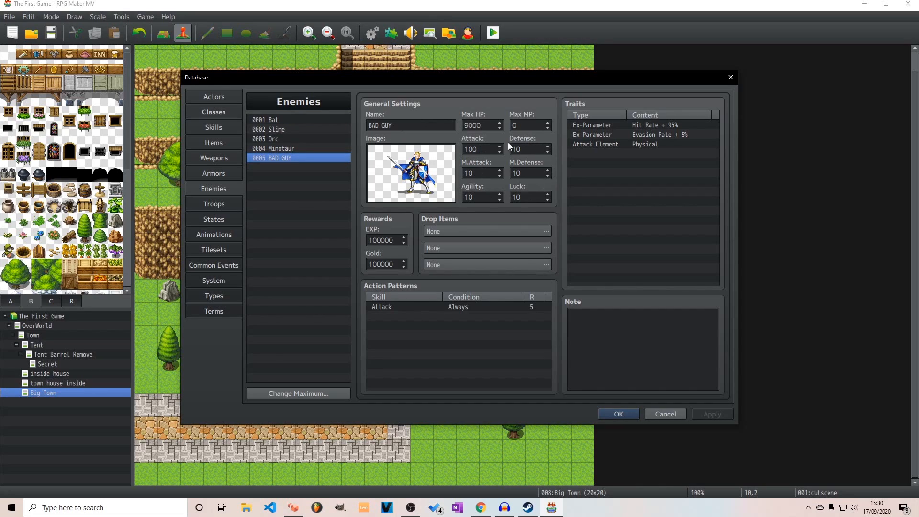
Make BAD GUY's first drop item Magic Water with a probability of 1/1
click(482, 232)
click(409, 225)
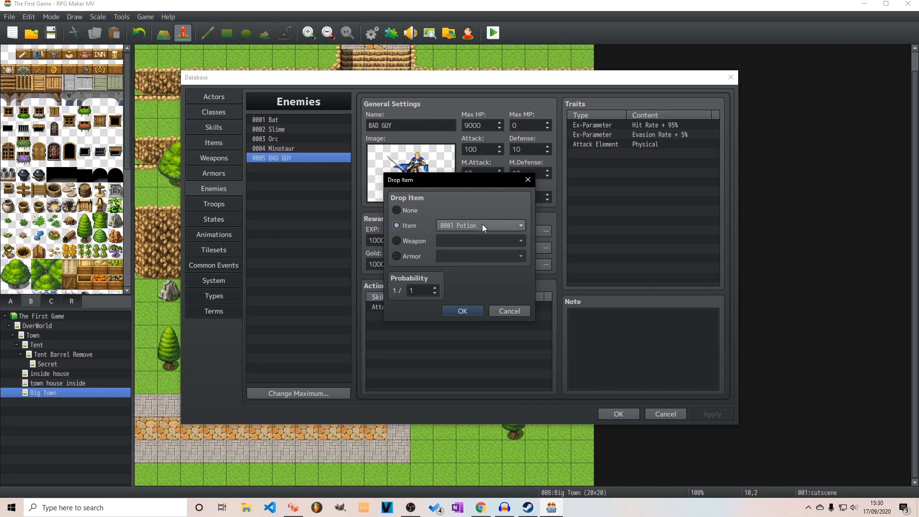
click(478, 225)
click(479, 249)
click(462, 311)
Make BAD GUY's second drop the Ring armor with a probability of 1/1
click(490, 249)
click(417, 256)
click(455, 256)
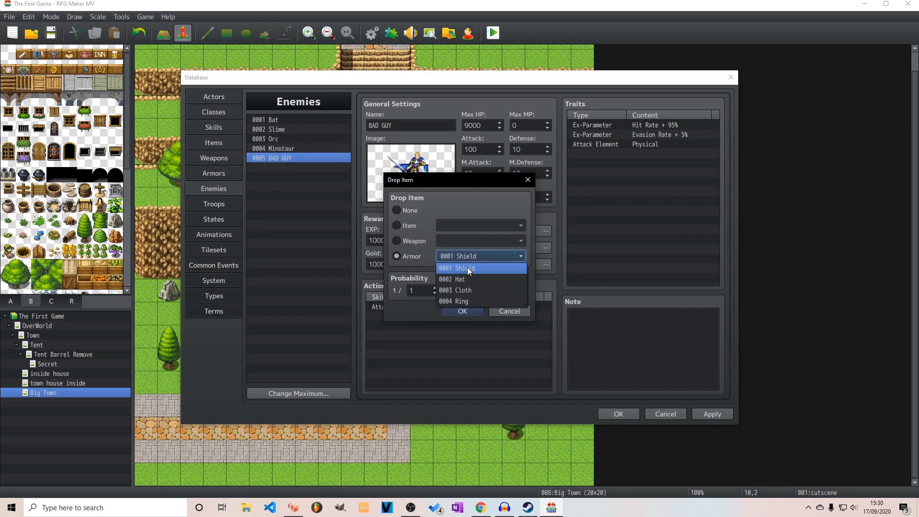
click(474, 301)
click(474, 311)
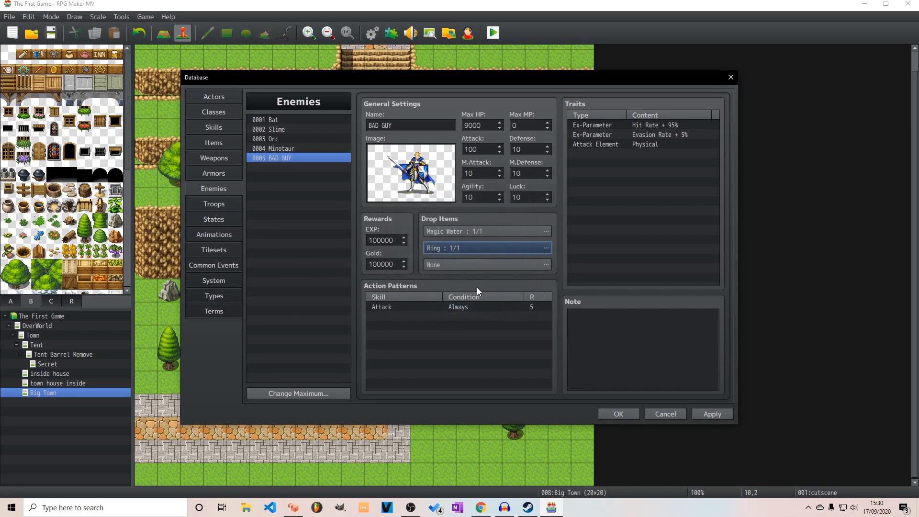
click(478, 249)
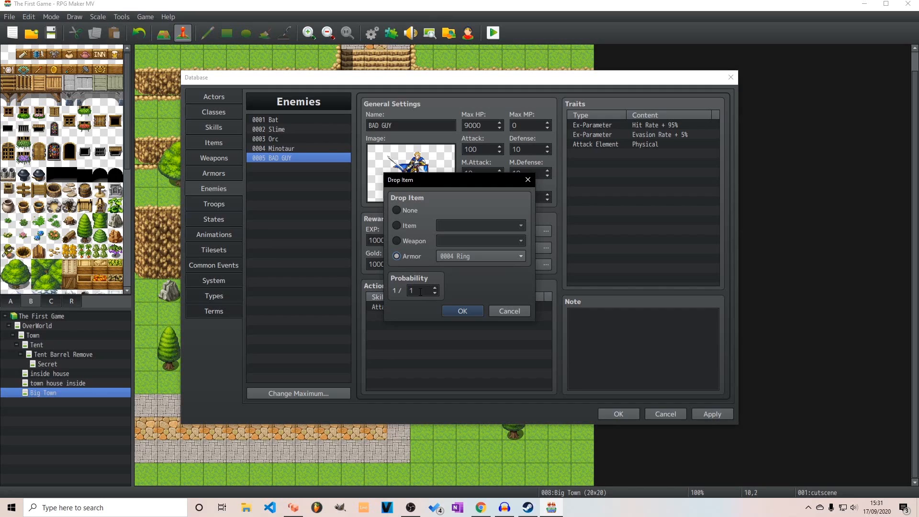
click(499, 311)
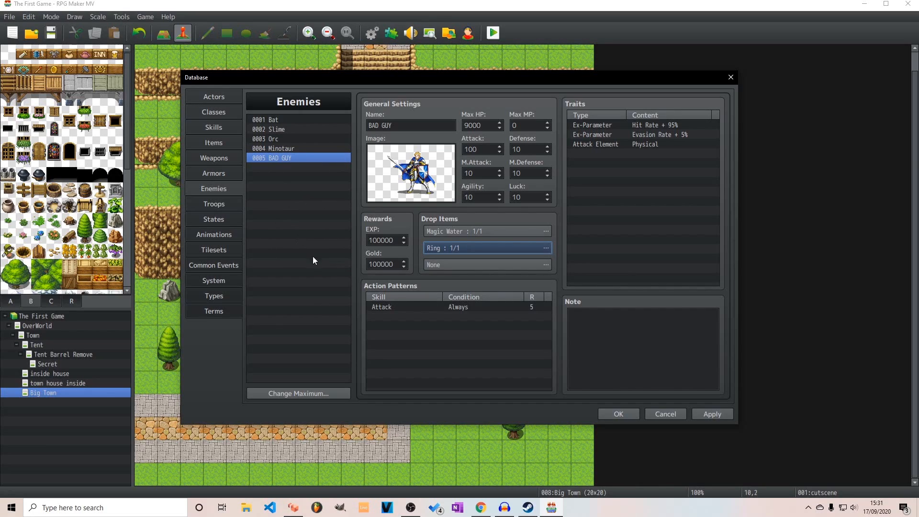
Raise the number of enemies to 90, look over the empty entries, reselect BAD GUY and apply the changes
click(305, 394)
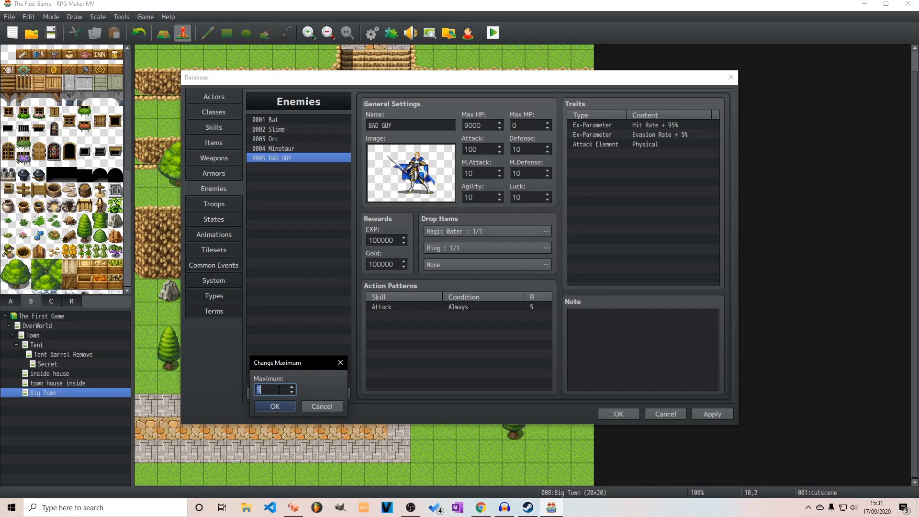
text(90)
key(Return)
drag(347, 187, 327, 148)
click(312, 216)
click(293, 263)
click(293, 302)
click(296, 196)
click(290, 167)
click(288, 157)
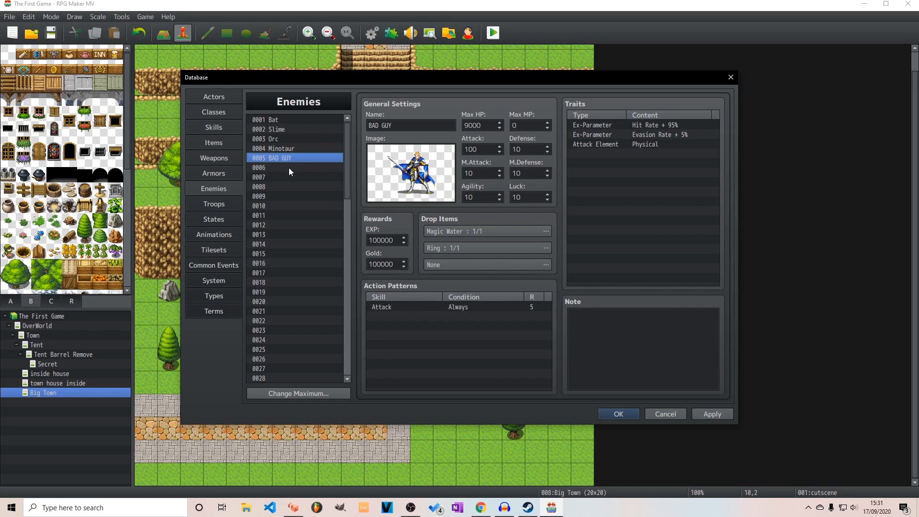
click(703, 413)
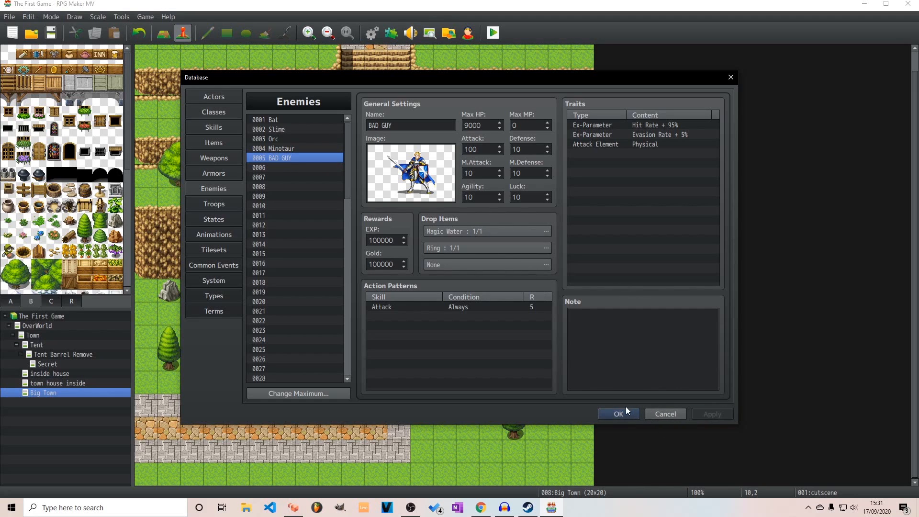
click(625, 410)
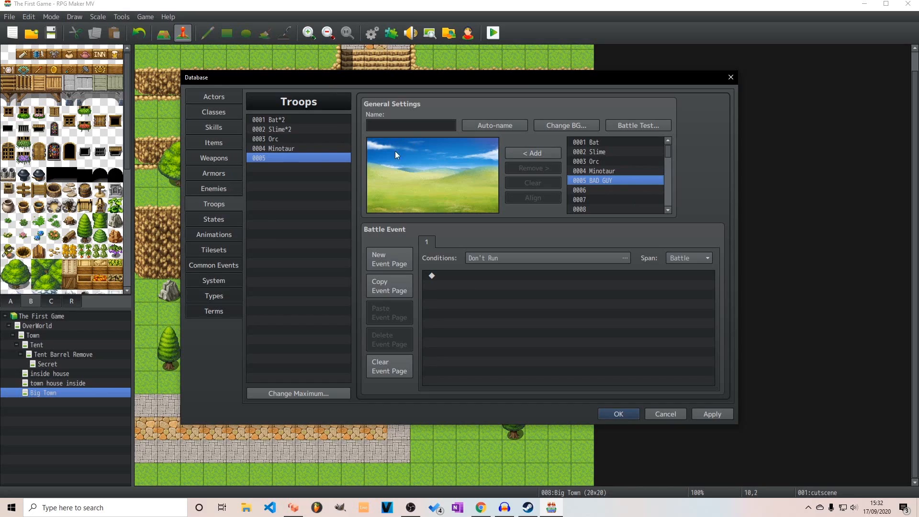
Check the BAD GUY enemy entry and return to the empty fifth troop
click(233, 189)
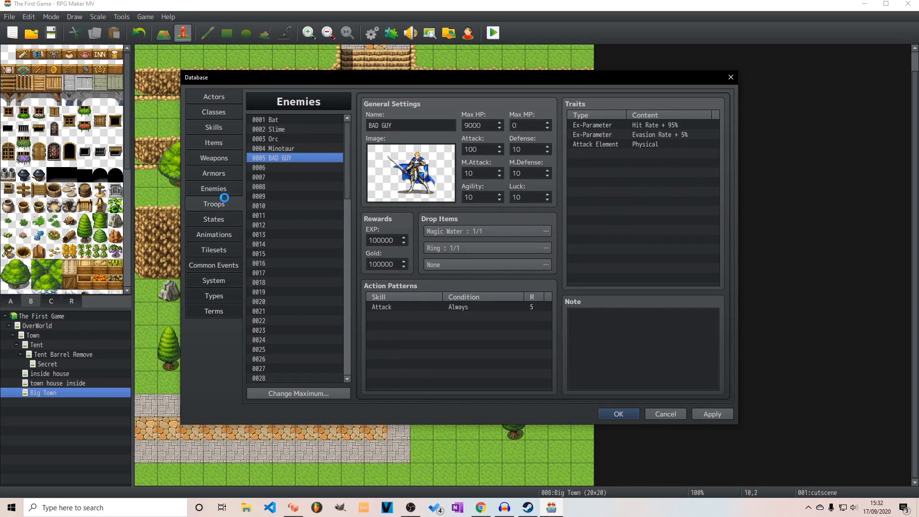
click(226, 202)
click(198, 187)
click(214, 204)
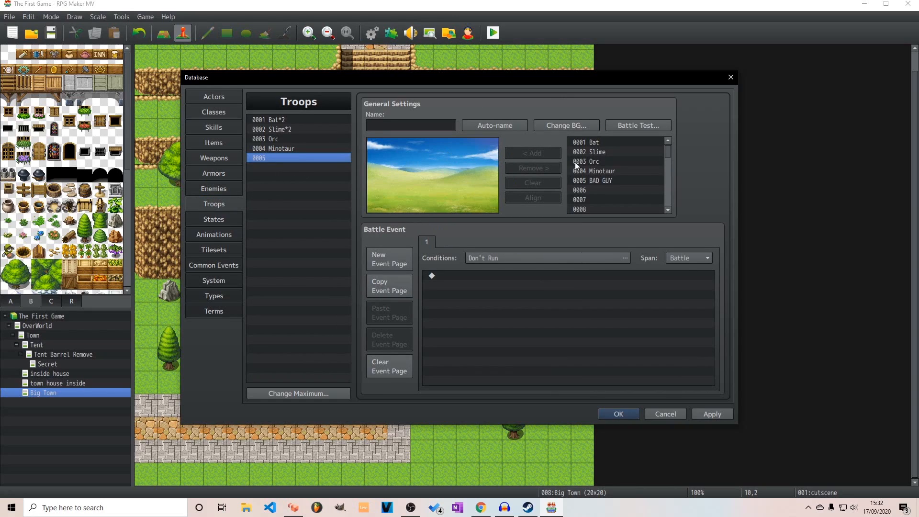
Add the BAD GUY enemy to the fifth troop
click(605, 181)
click(548, 153)
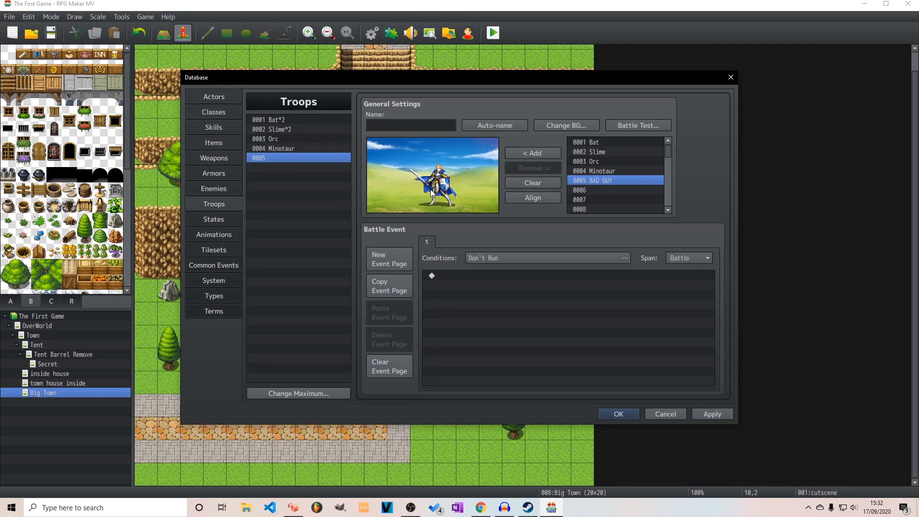
Preview candidate upper images for the troop's battle background, including the GrassMaze, Town, Tent, Stone, Port and Ruins scenes
click(569, 126)
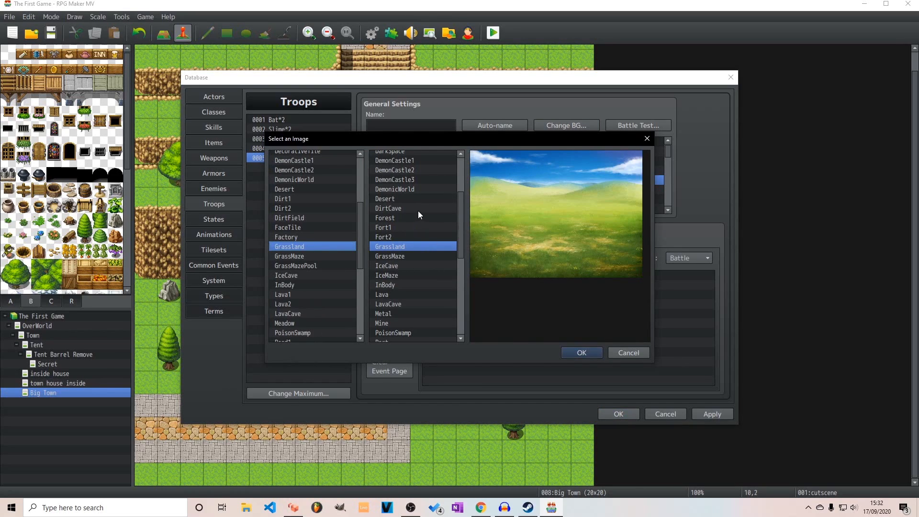
click(403, 256)
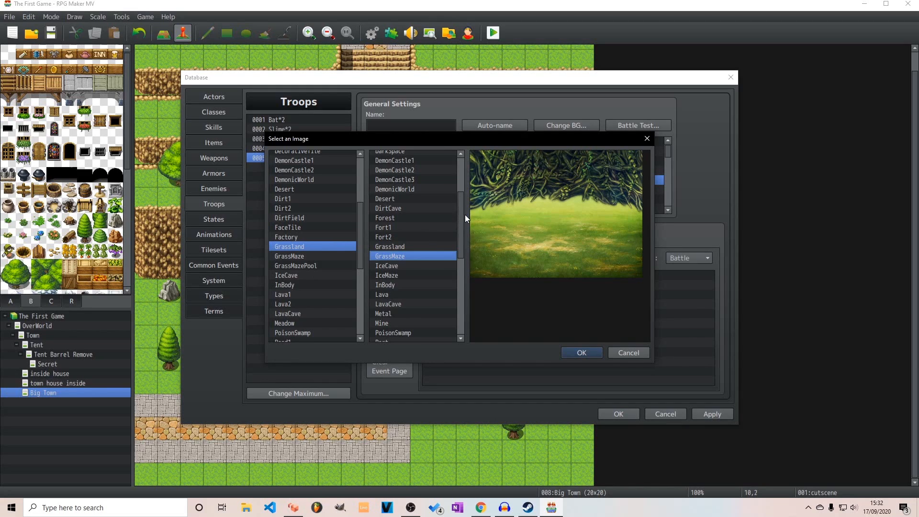
drag(461, 215, 453, 303)
click(383, 298)
click(389, 290)
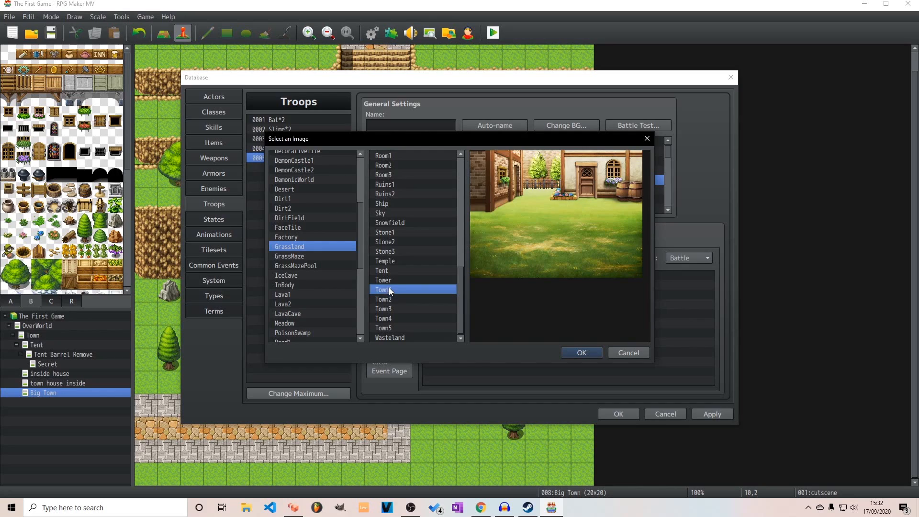
click(387, 309)
click(387, 318)
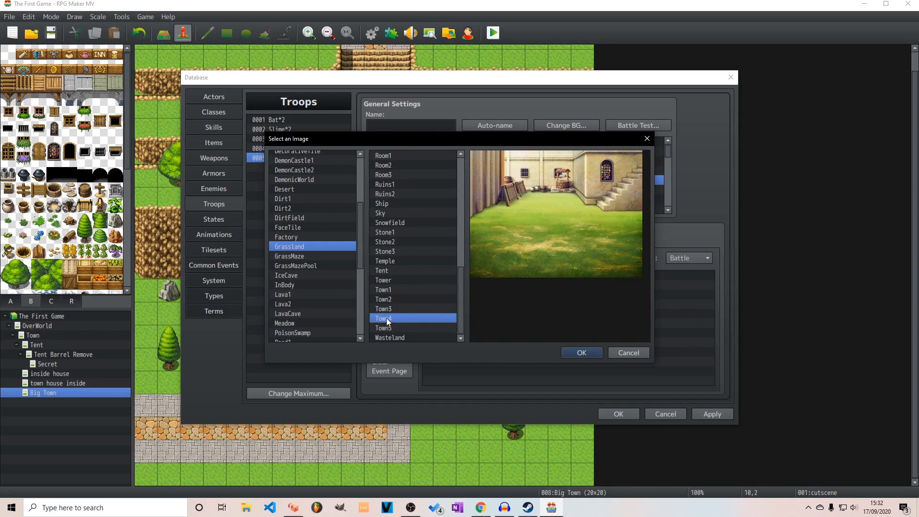
click(393, 327)
click(395, 338)
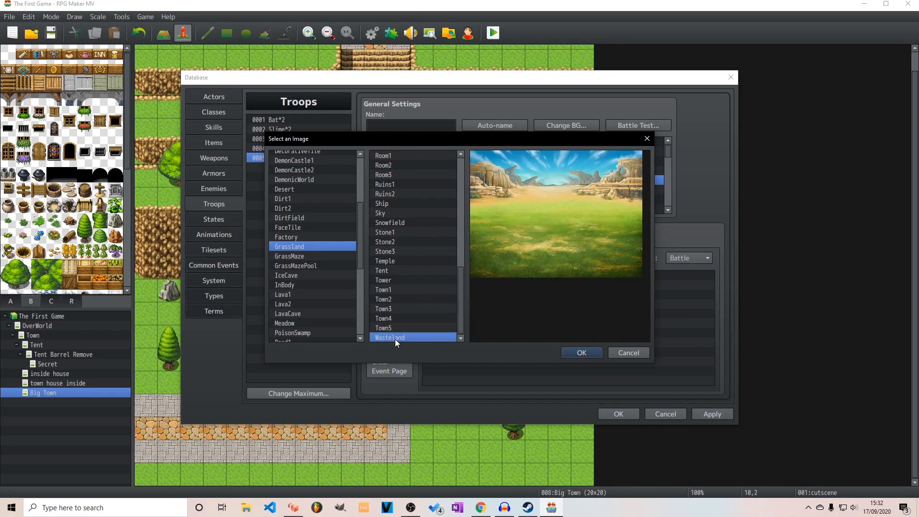
scroll(398, 315, up, 1)
click(395, 319)
click(399, 309)
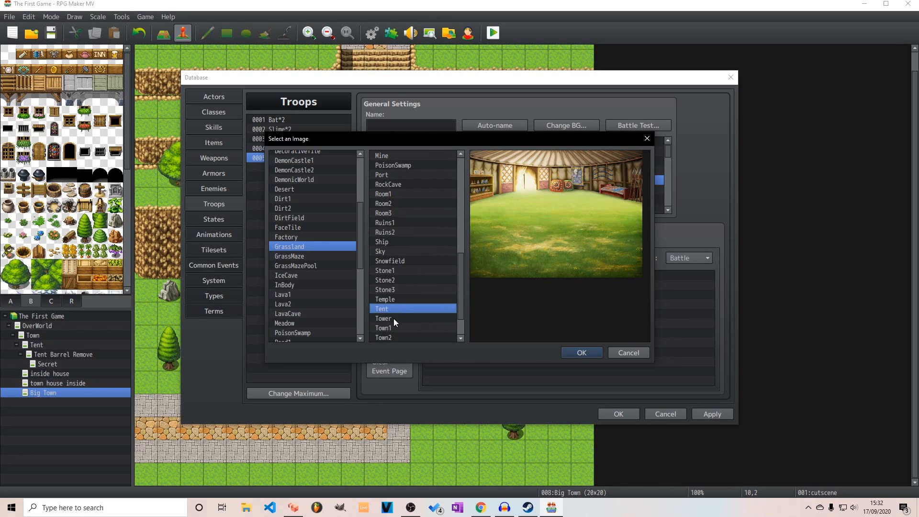
scroll(394, 318, up, 1)
click(394, 319)
click(394, 309)
scroll(395, 302, down, 1)
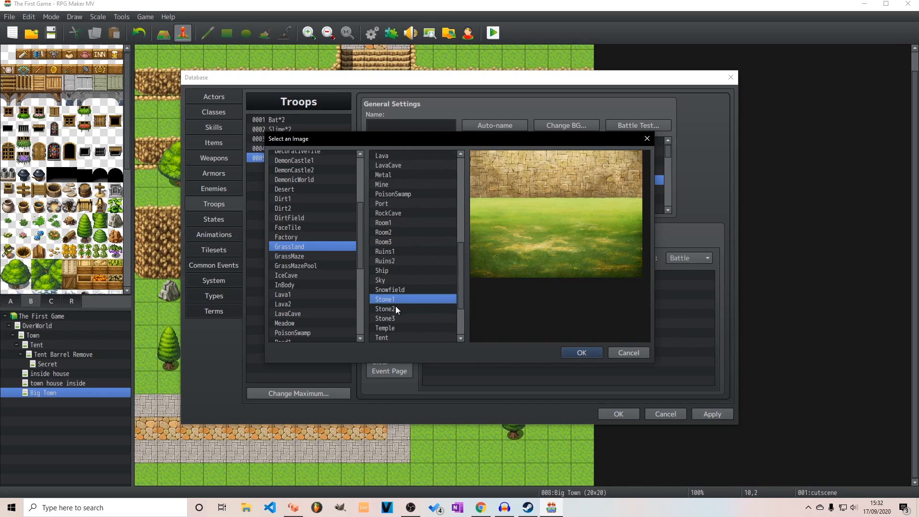
click(405, 309)
click(401, 316)
click(402, 310)
click(403, 300)
scroll(420, 235, up, 2)
click(417, 260)
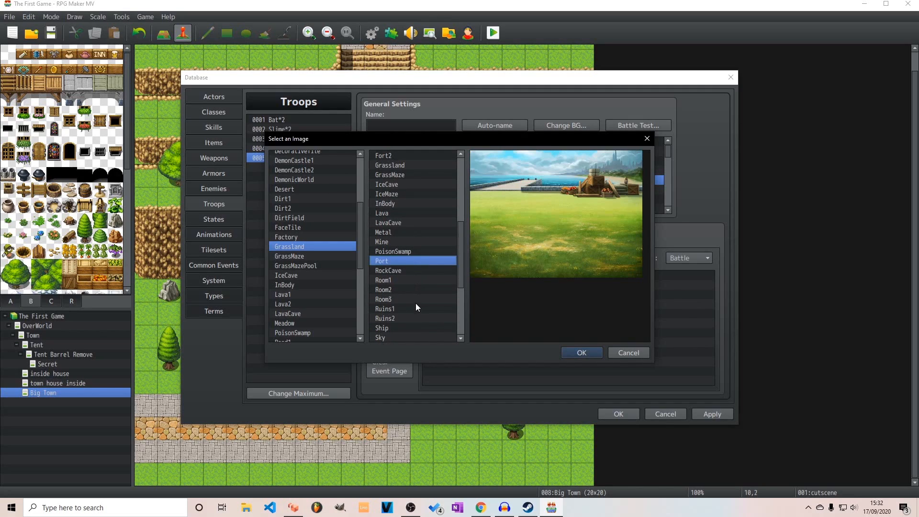
click(415, 308)
scroll(414, 305, down, 2)
scroll(413, 305, up, 4)
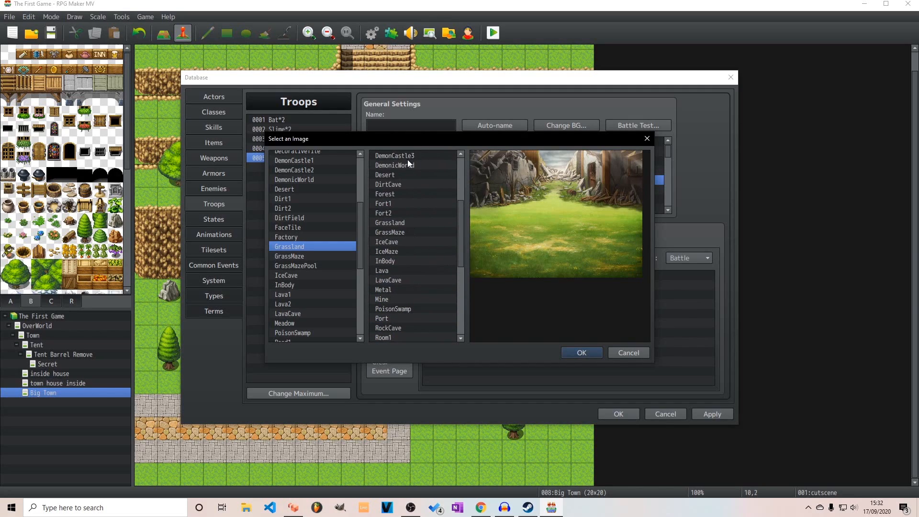
Compare the cave, desert, forest and fort scenes and set the battle background's upper image to DirtCave over Grassland
click(408, 159)
click(407, 165)
click(406, 185)
click(407, 203)
click(406, 195)
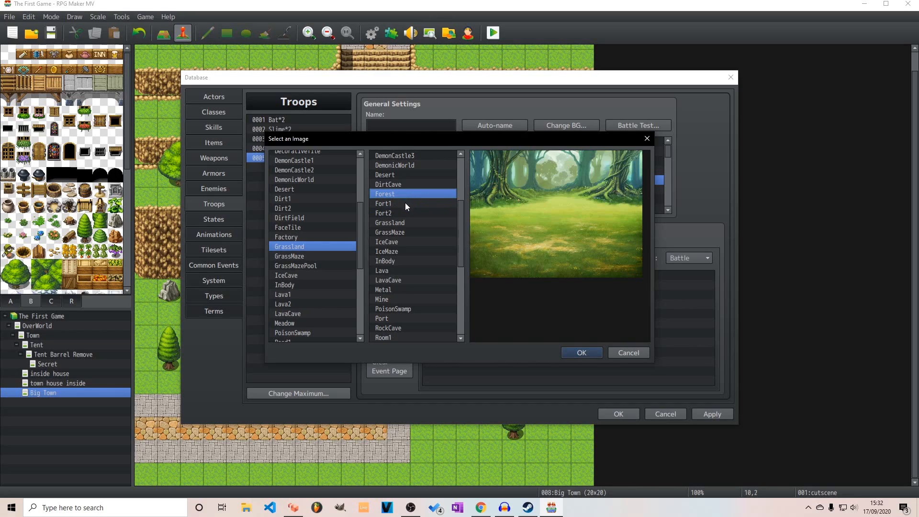
click(403, 185)
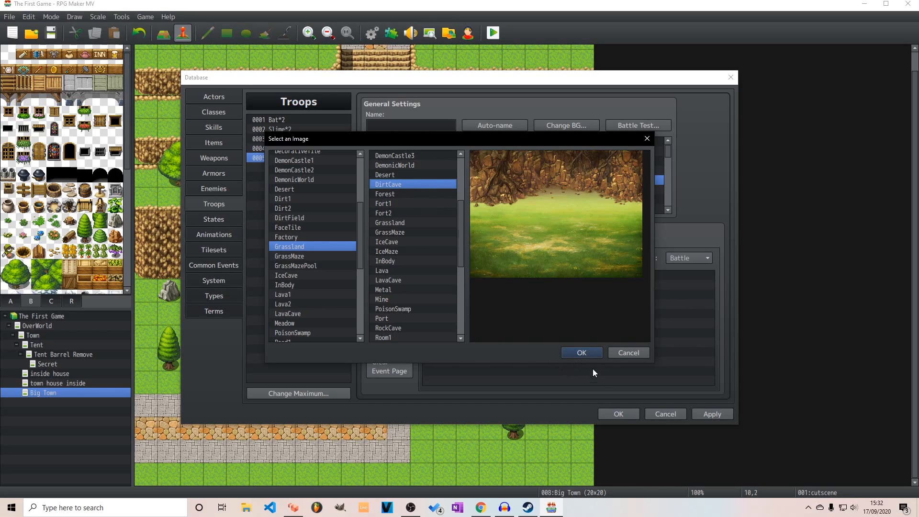
click(592, 356)
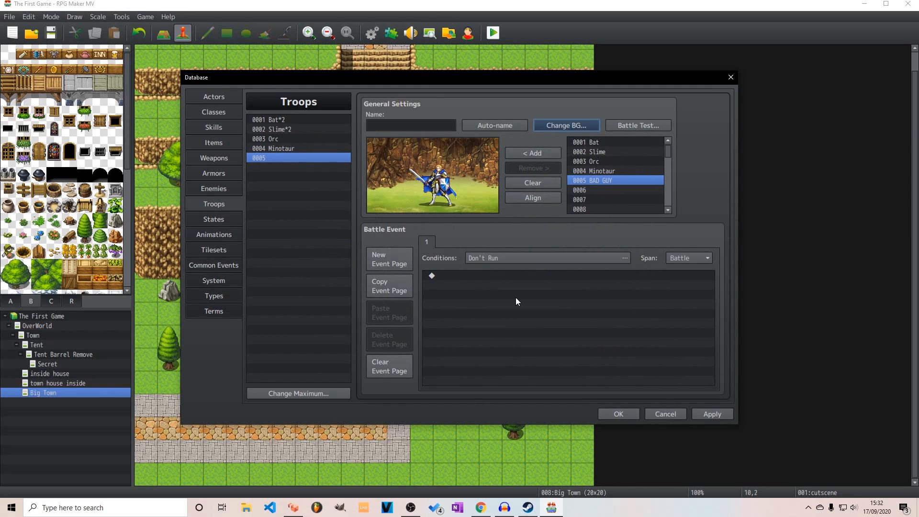
Check the available battle event conditions without setting any and apply the troop's changes
click(520, 257)
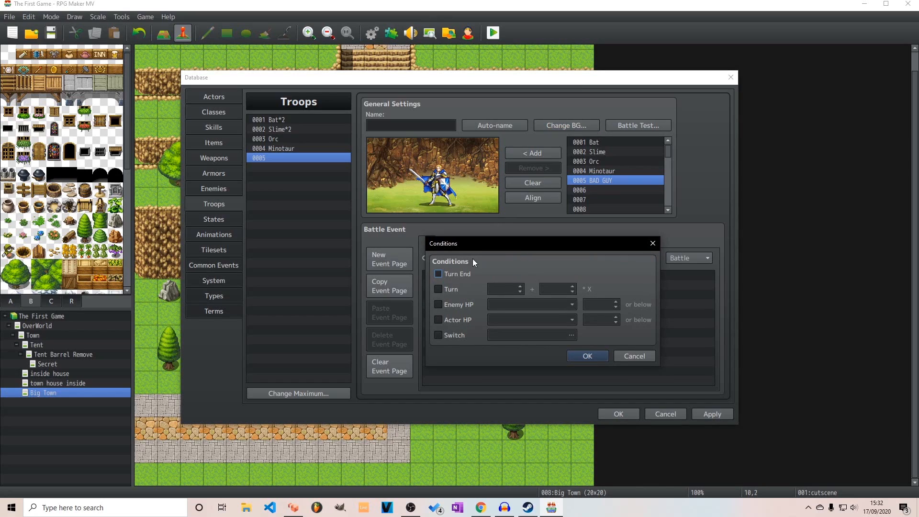
click(640, 356)
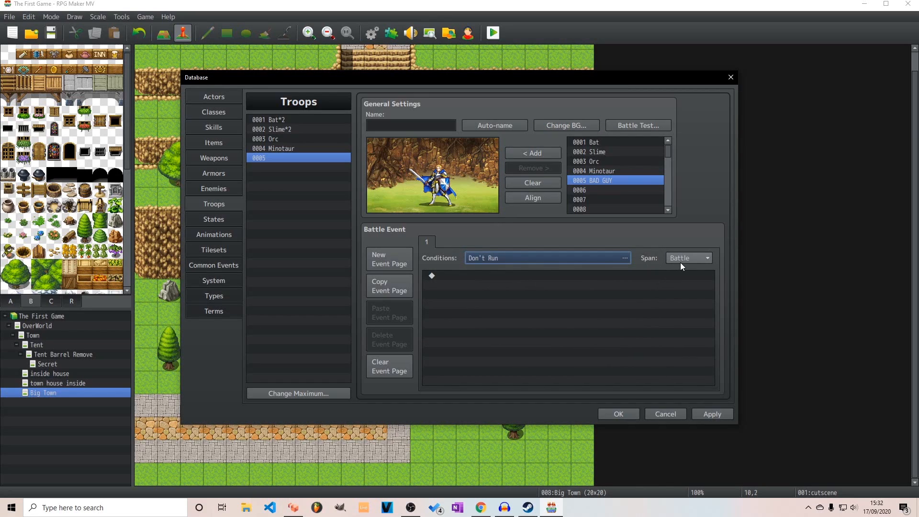
click(706, 415)
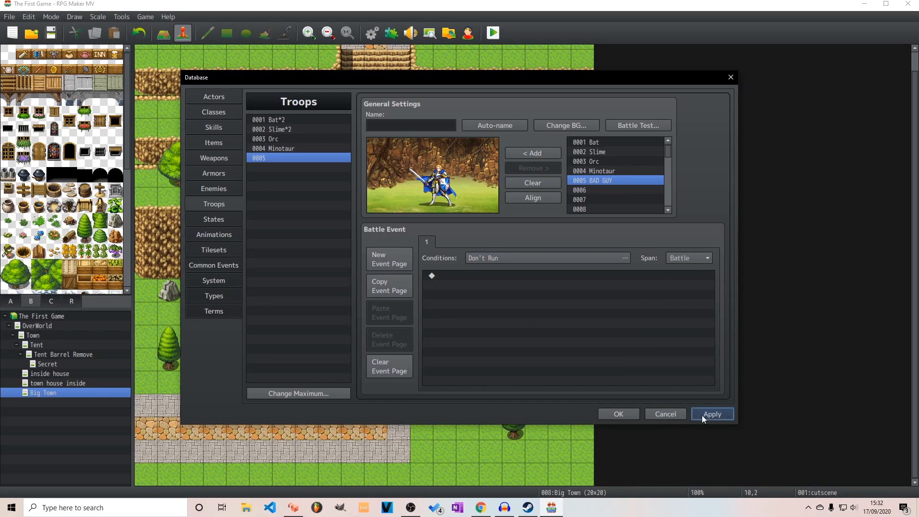
Name the fifth troop BAD GUY, apply the change and close the database
click(389, 126)
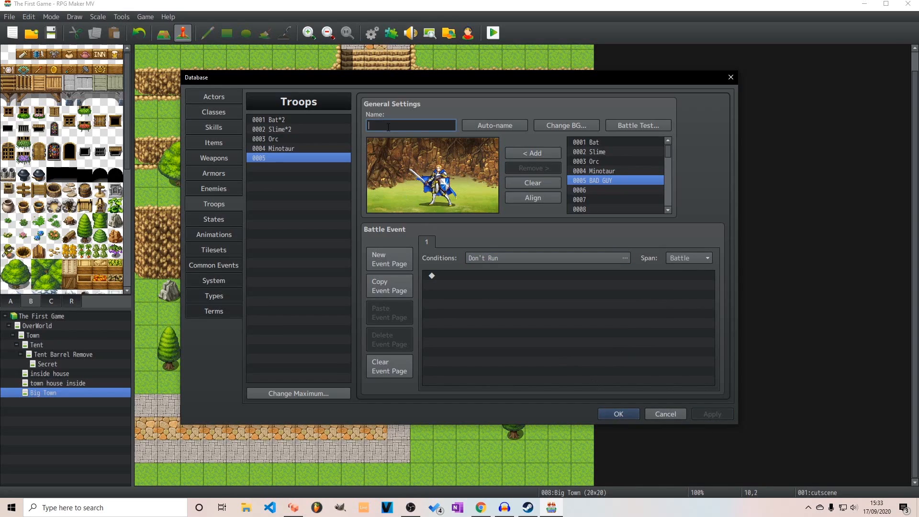
text(BA)
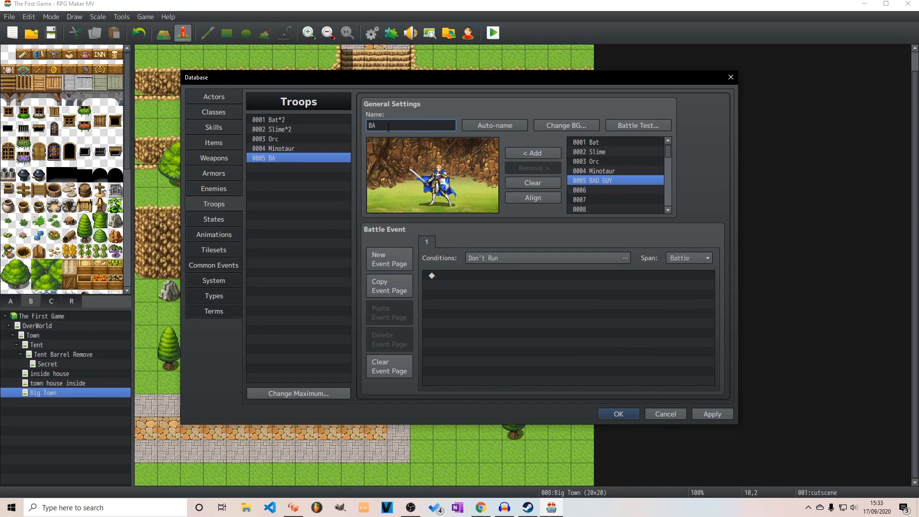
text(D GUT)
click(699, 413)
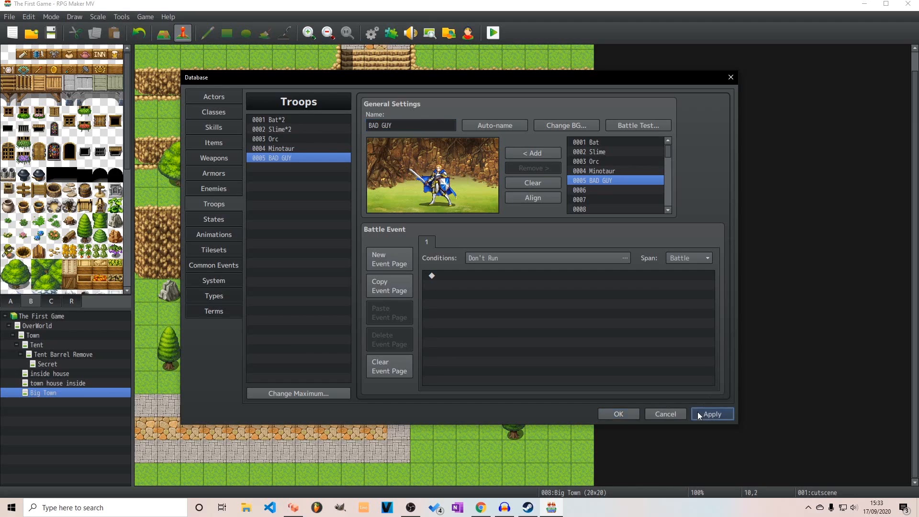
click(622, 412)
Add a Battle Processing command against the BAD GUY troop at the end of the cutscene event, without allowing escape or losing
double_click(383, 85)
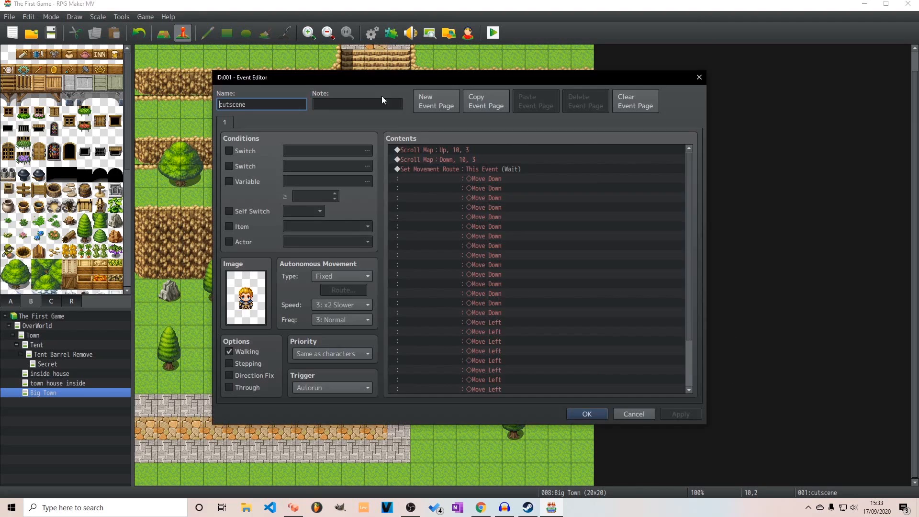
scroll(501, 343, down, 5)
click(468, 388)
double_click(467, 388)
click(480, 153)
click(544, 236)
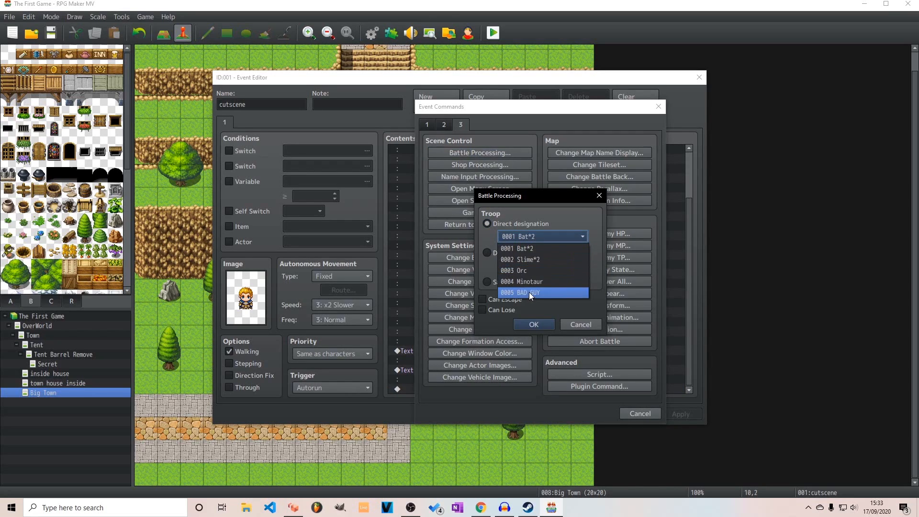
click(530, 292)
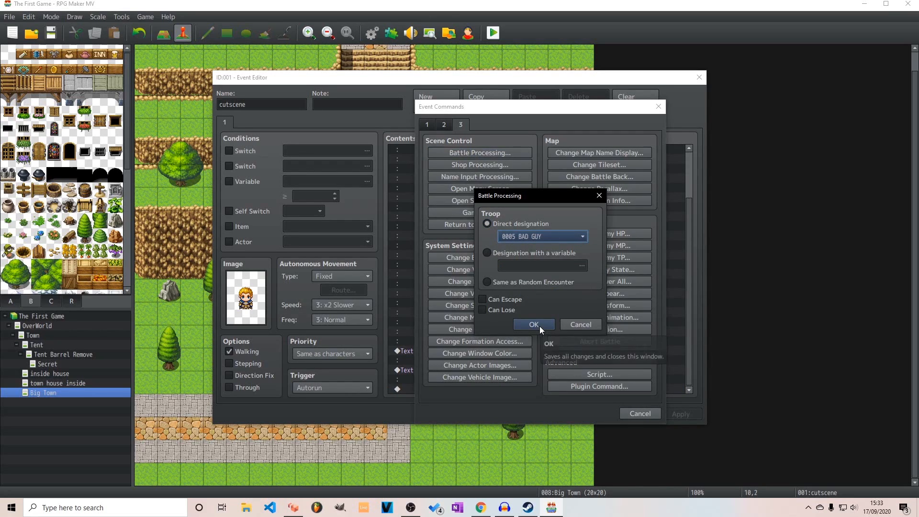
click(535, 325)
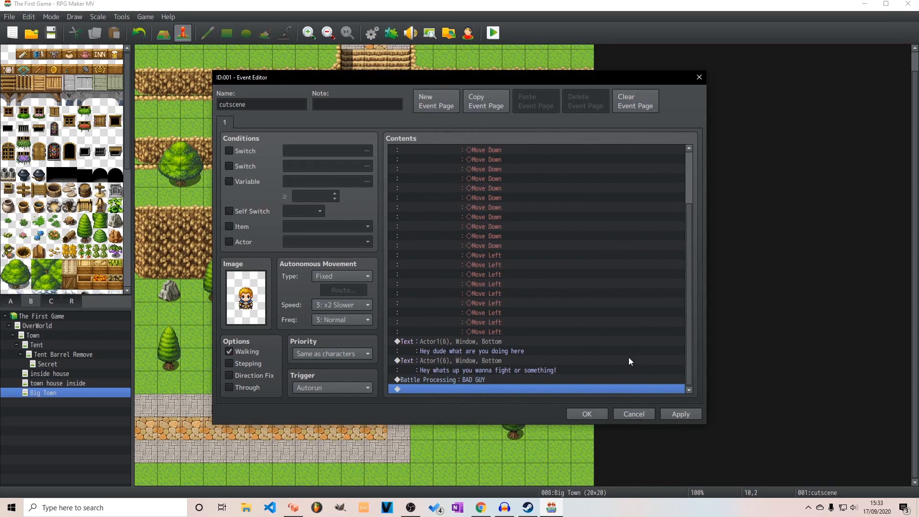
Review the cutscene event's command list, apply the changes and close the event editor
scroll(643, 173, up, 7)
scroll(598, 185, down, 7)
click(680, 414)
click(599, 414)
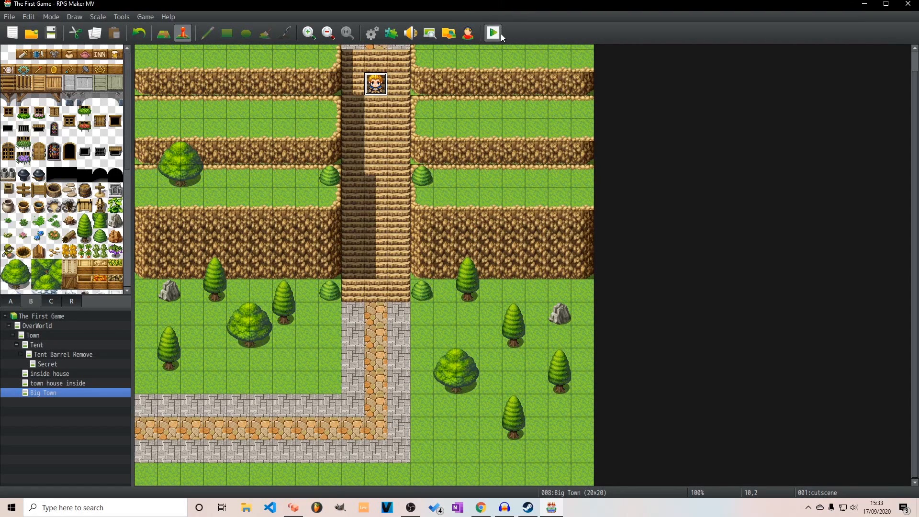
Playtest a new game and advance through the cutscene dialogue into the BAD GUY battle
click(496, 32)
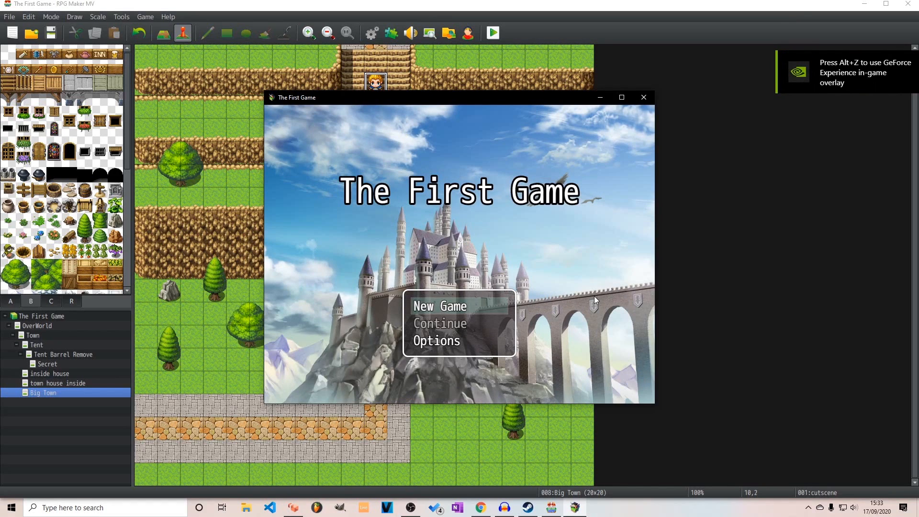
key(Return)
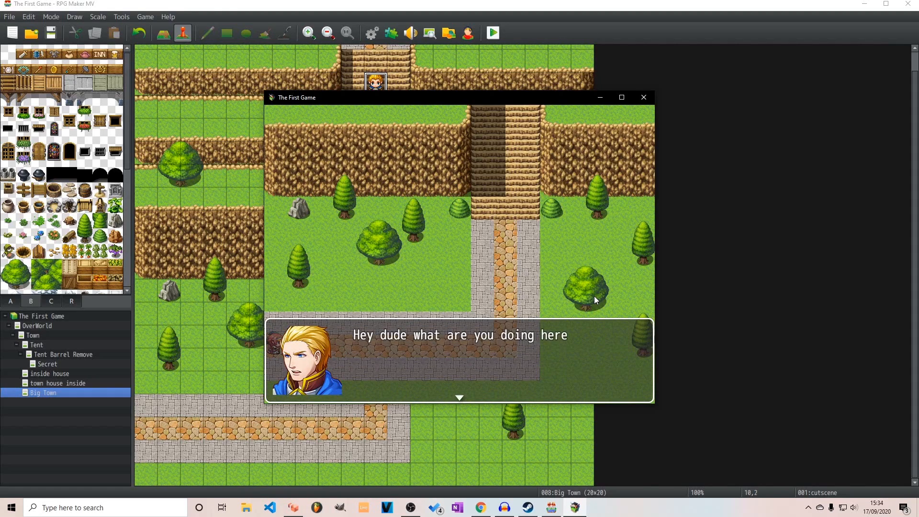
key(Return)
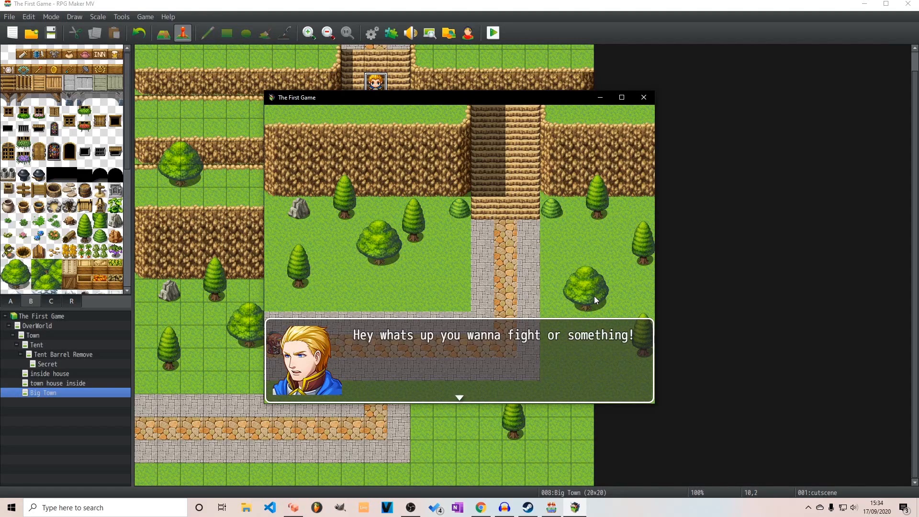
key(Return)
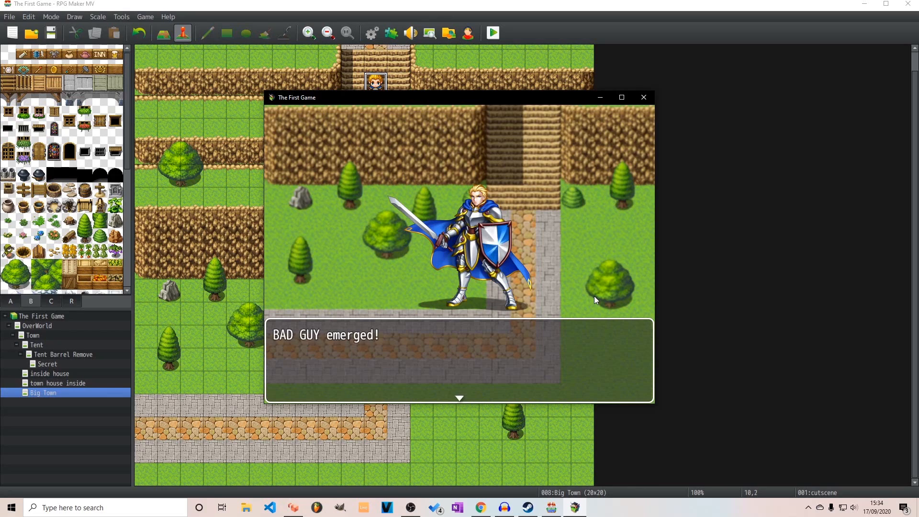
key(Return)
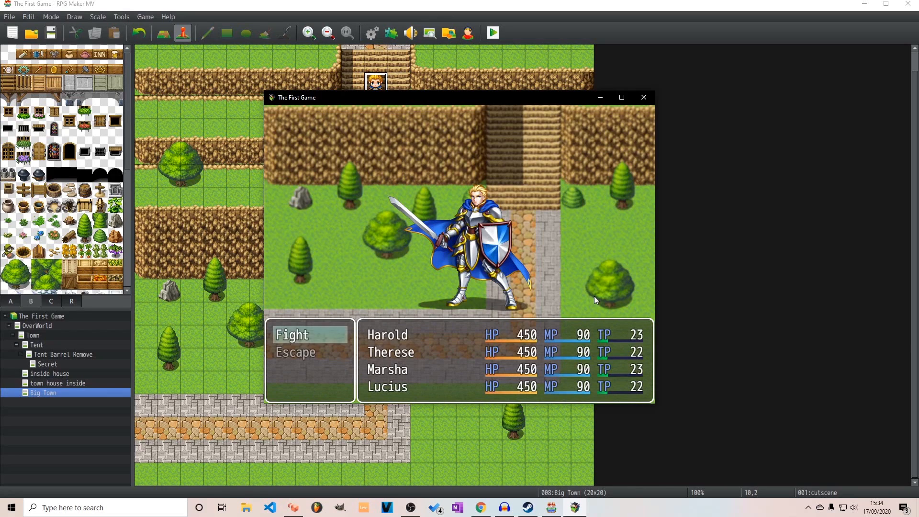
Start the fight, look briefly at the second party member's magic and order the party to attack BAD GUY
key(Down)
key(Up)
key(Return)
key(Return)
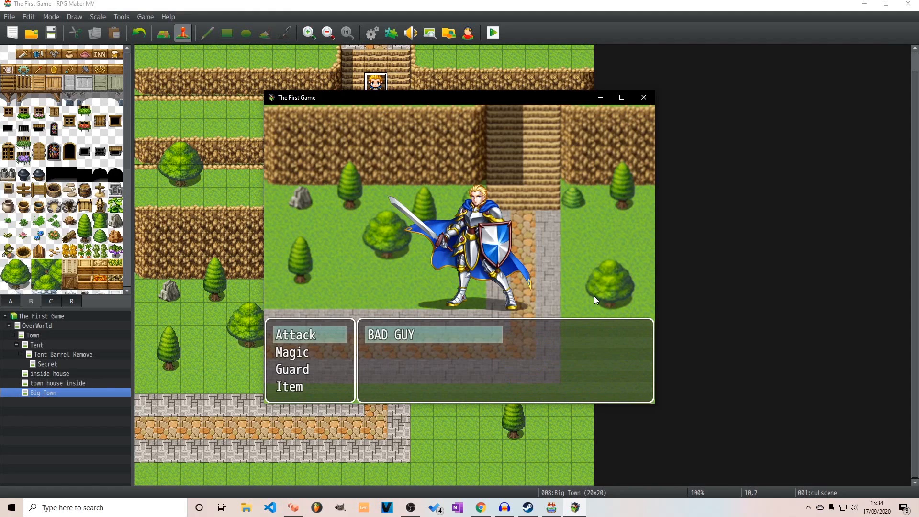
key(Return)
key(Down)
key(Return)
key(Escape)
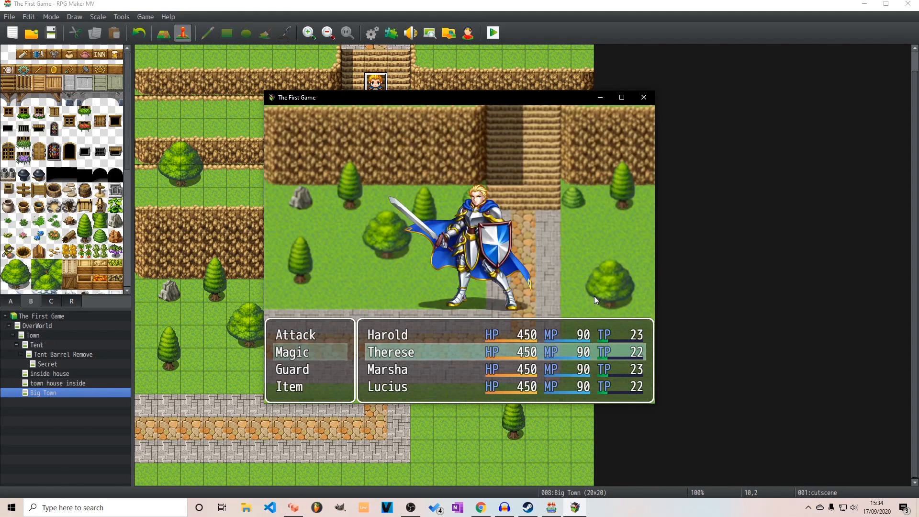
key(Up)
key(Return)
key(Return)
key(Return)
key(Return)
key(Return)
key(Return)
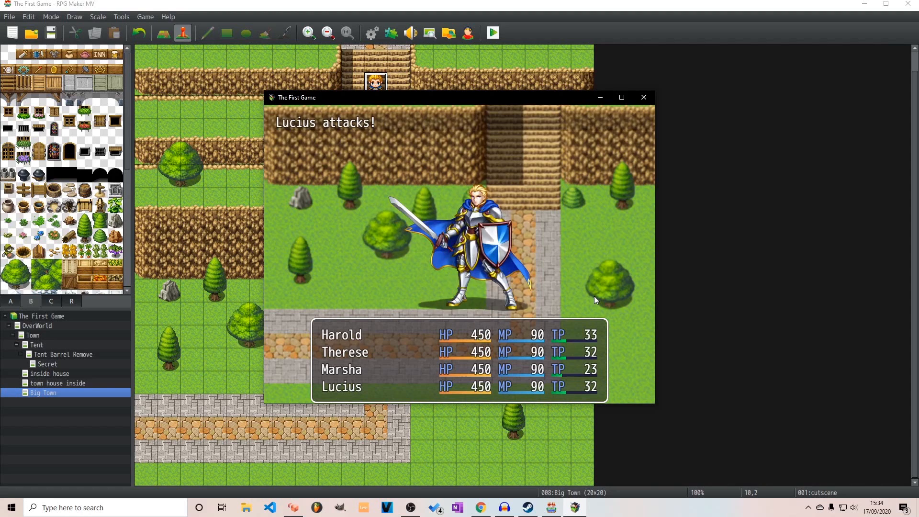
Keep fighting BAD GUY in the playtest, ordering every party member still standing to attack in each round
key(Return)
key(Return)
key(Return)
key(Return)
key(Return)
key(Return)
key(Return)
key(Return)
key(Return)
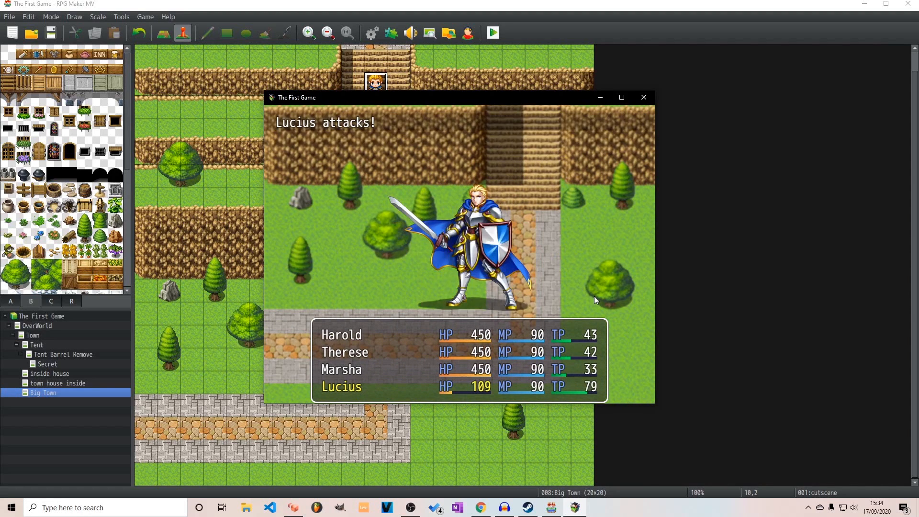
key(Return)
key(Return)
key(Return)
key(Return)
key(Return)
key(Return)
key(Return)
key(Return)
key(Return)
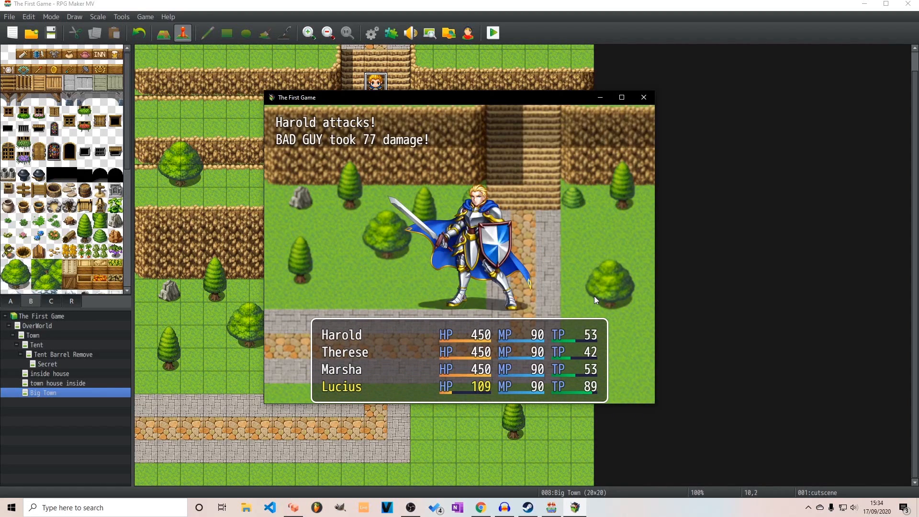
key(Return)
key(Return)
key(Return)
key(Return)
key(Return)
key(Return)
key(Return)
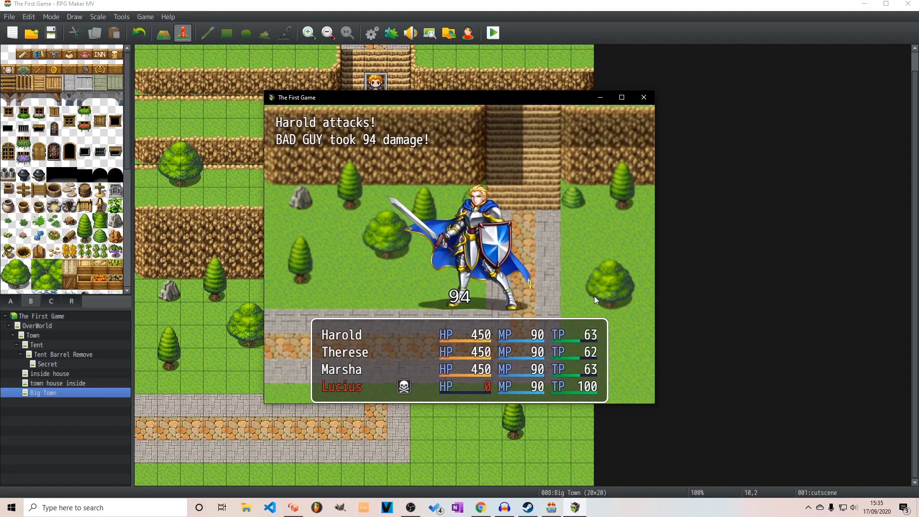
key(Return)
key(Return)
key(Return)
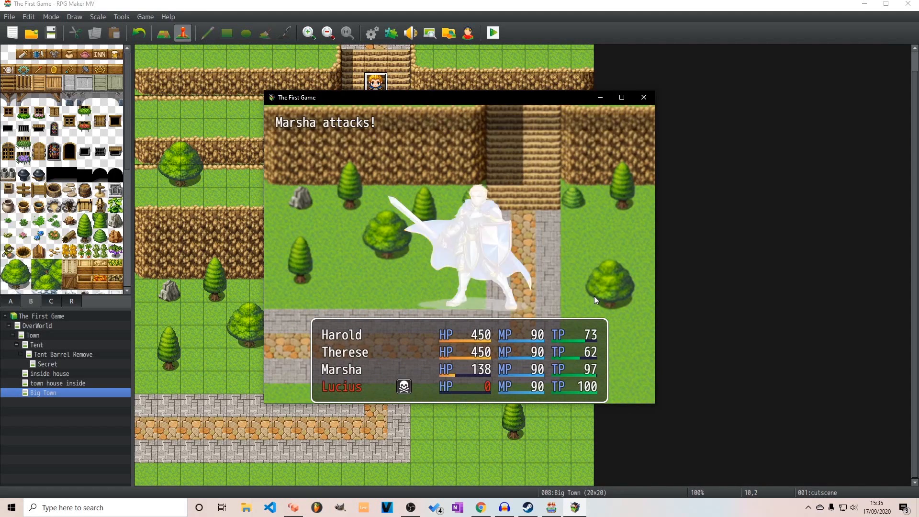
key(Return)
key(Return)
key(Return)
key(Return)
key(Return)
key(Return)
key(Return)
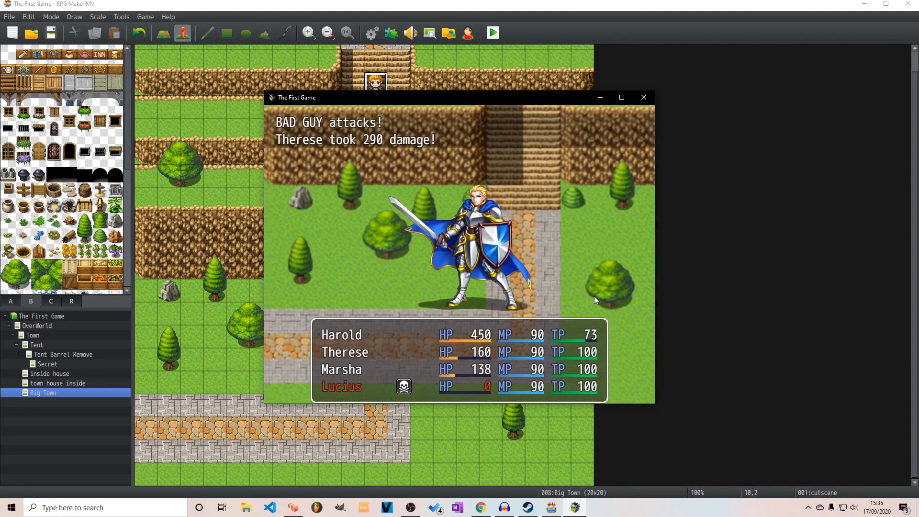
key(Return)
key(Return)
key(Return)
key(Return)
key(Return)
key(Return)
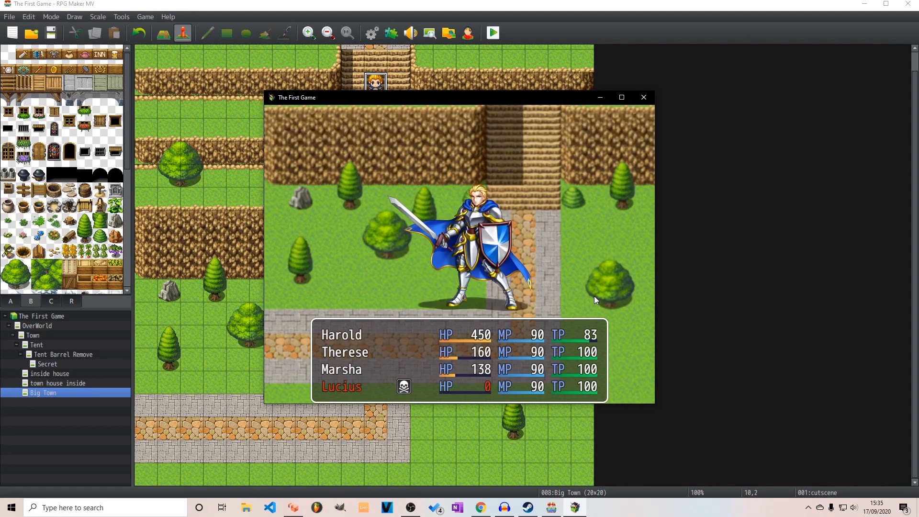
key(Return)
key(Return)
key(Return)
key(Return)
key(Return)
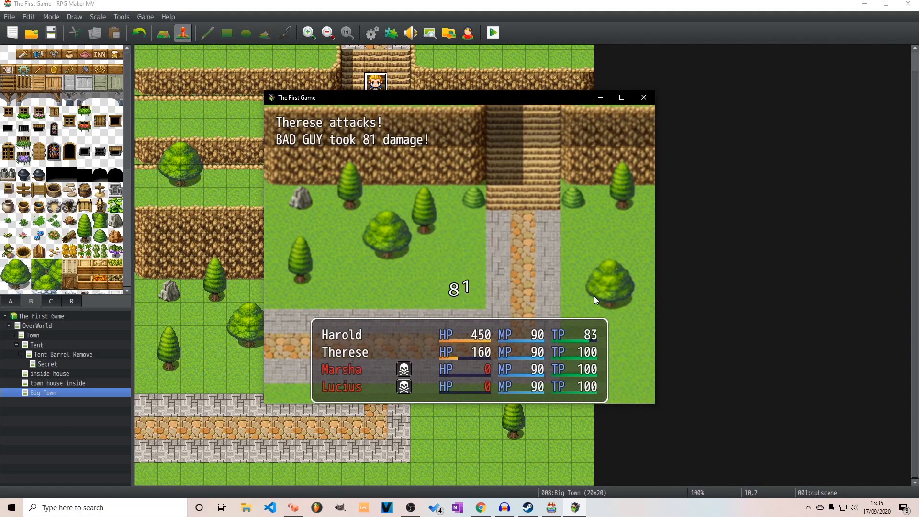
key(Return)
key(Return)
key(Return)
key(Return)
key(Return)
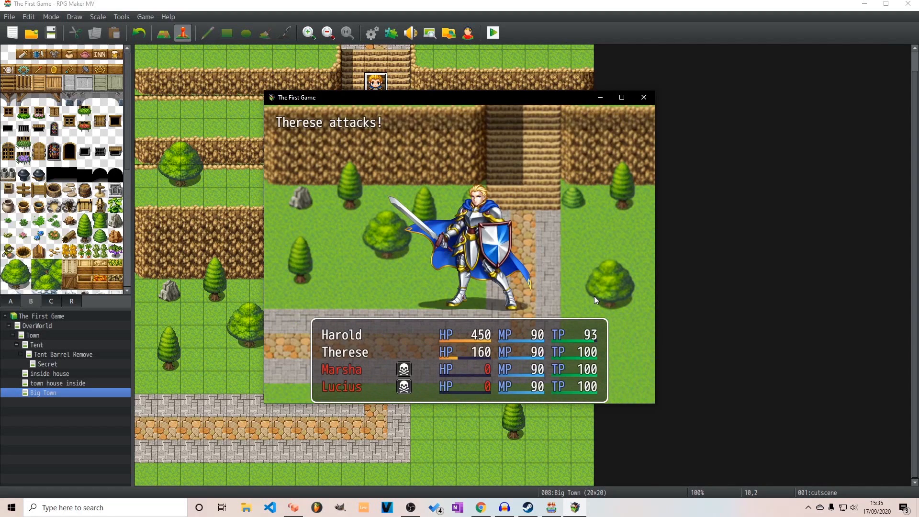
key(Return)
key(Return)
key(Return)
key(Return)
key(Return)
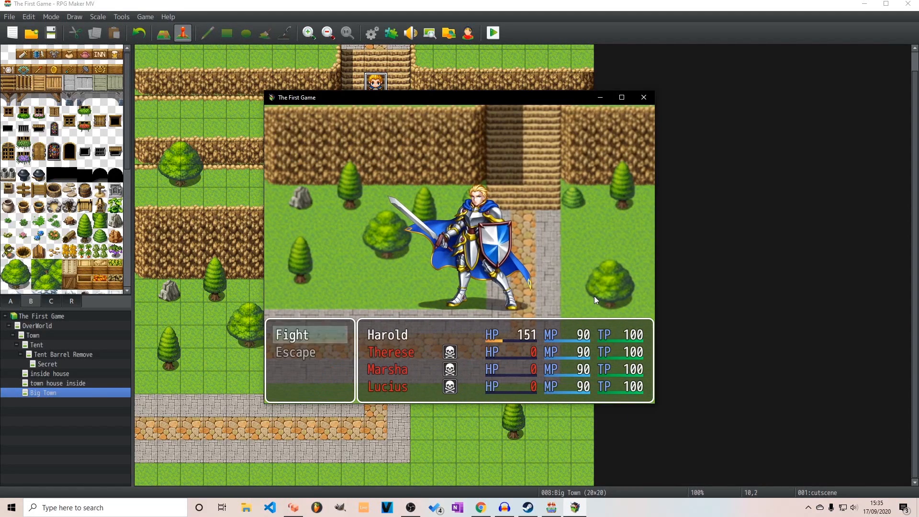
Attack BAD GUY with the last surviving party member and dismiss the message that ends the battle
key(Return)
key(Return)
key(Return)
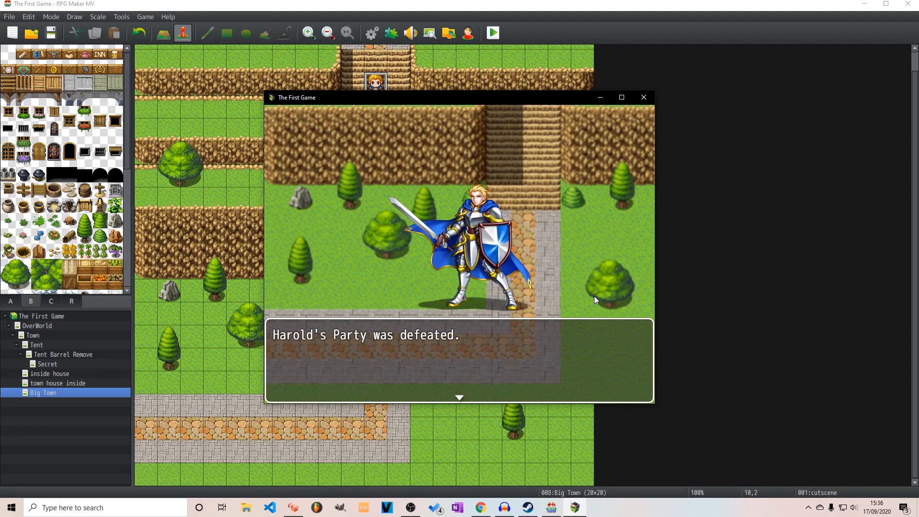
key(Return)
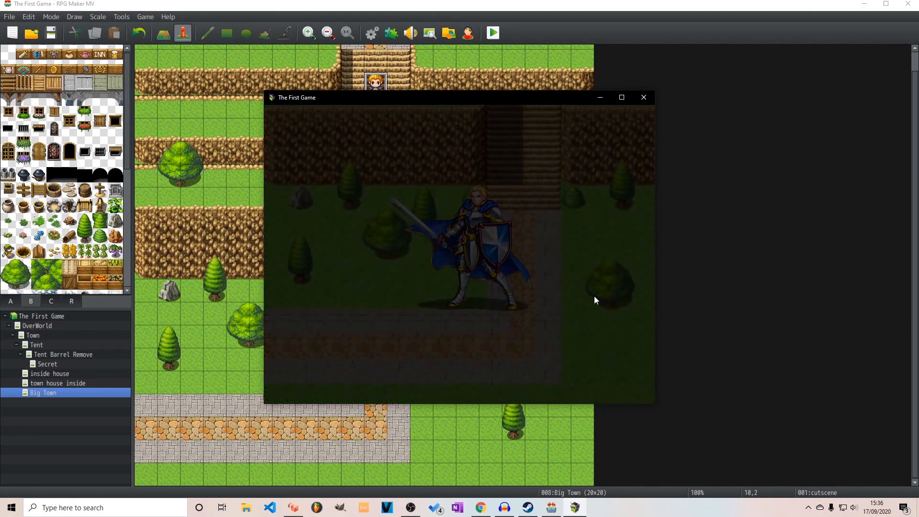
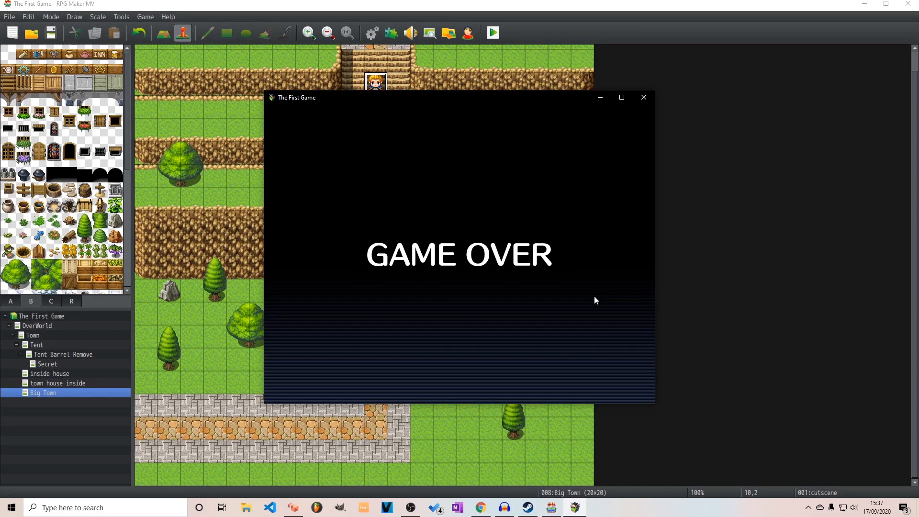
Leave the Game Over screen for the title screen and close the playtest
key(Return)
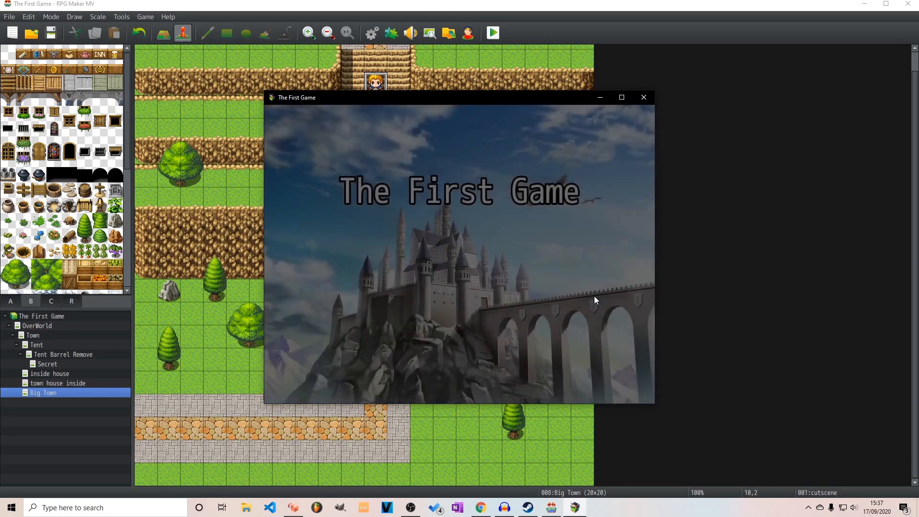
key(Down)
key(Up)
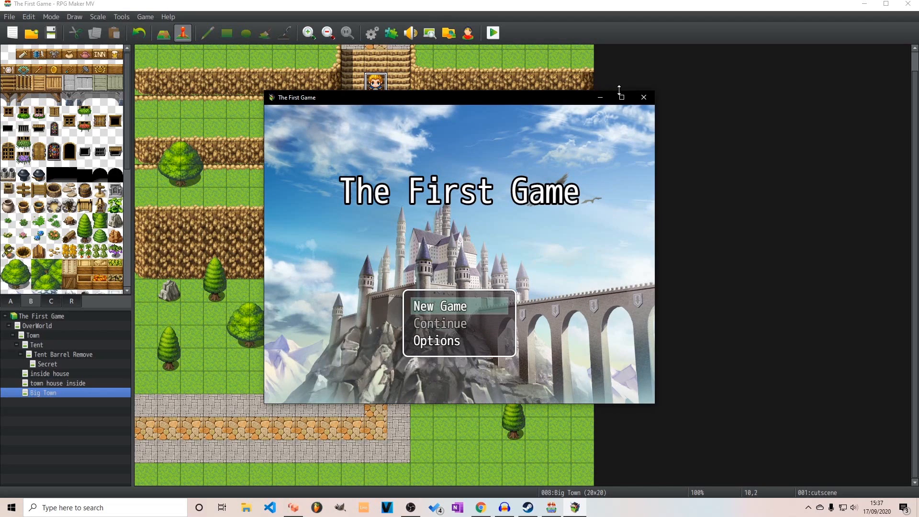
click(643, 99)
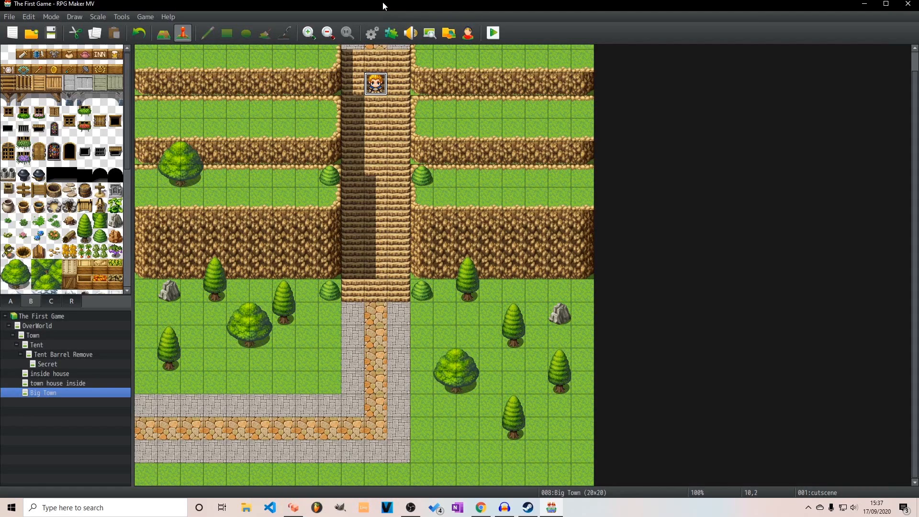
Open the Town map and create a new event on the grass east of the stone path, below the tent
click(58, 335)
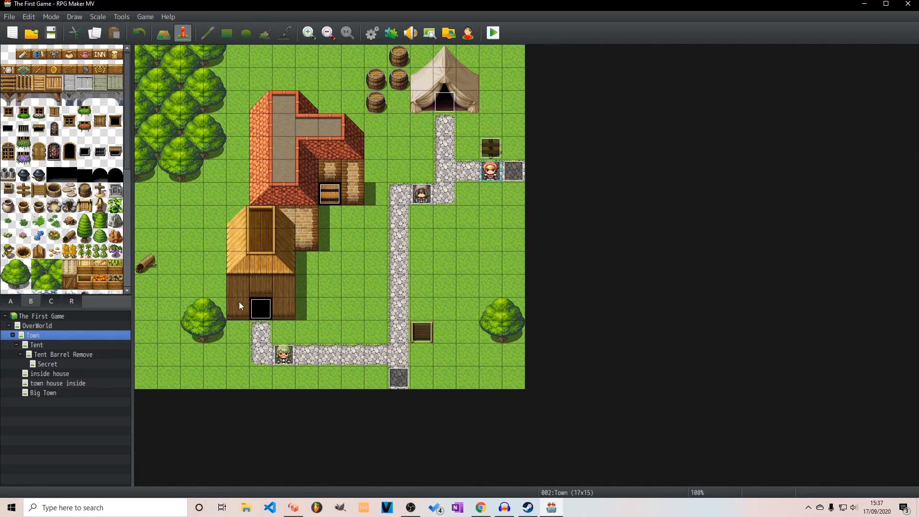
click(450, 238)
right_click(448, 237)
click(467, 251)
click(406, 149)
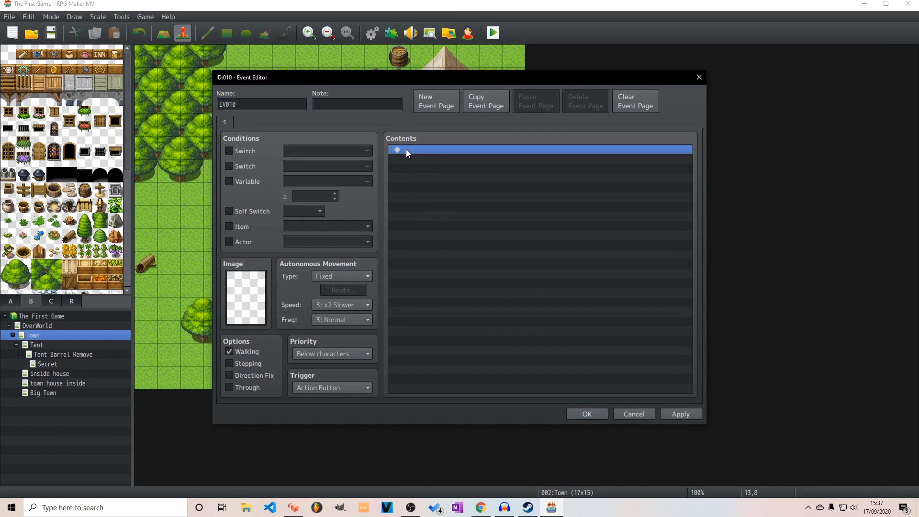
double_click(406, 150)
click(631, 412)
Browse the character, door, monster and light image sheets for a graphic that suits the new event
double_click(246, 297)
drag(384, 173, 367, 263)
click(337, 253)
click(333, 261)
click(327, 290)
click(323, 310)
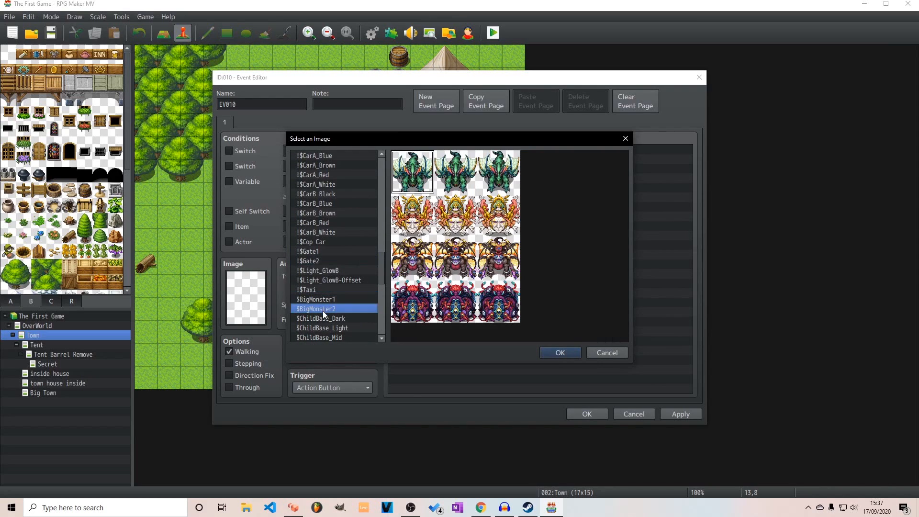
scroll(376, 282, down, 1)
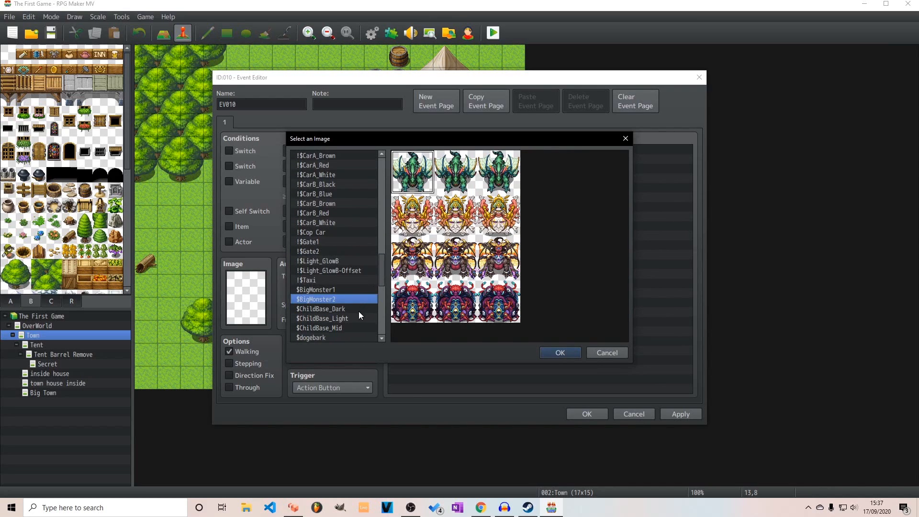
click(352, 312)
click(350, 319)
click(346, 329)
scroll(343, 292, up, 7)
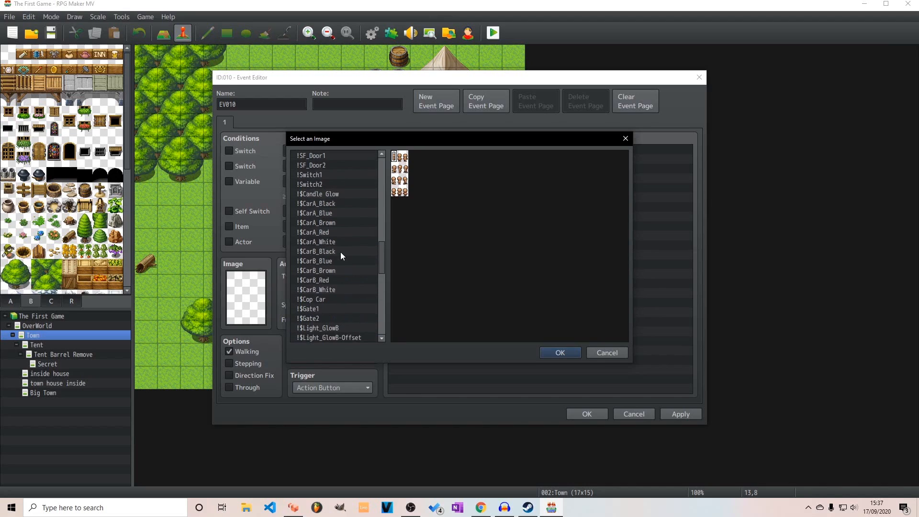
click(341, 250)
scroll(342, 202, up, 7)
click(326, 232)
scroll(328, 221, up, 5)
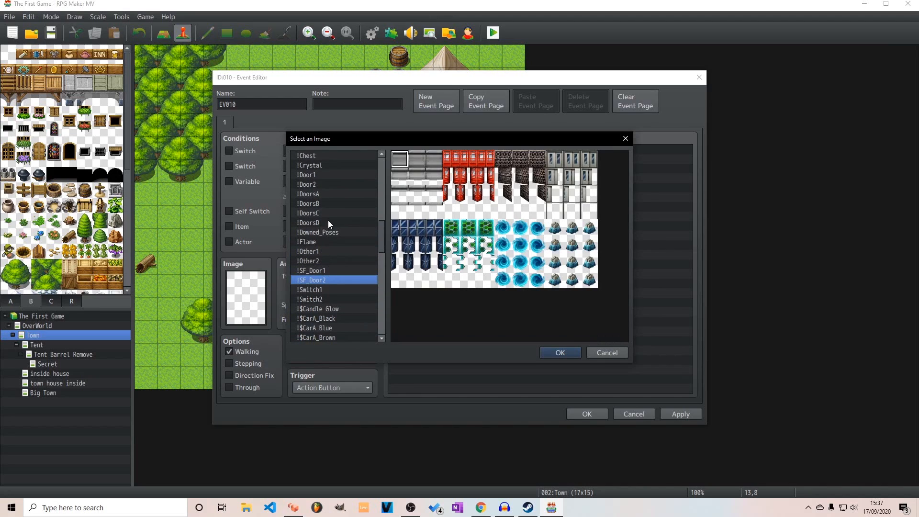
click(320, 234)
click(324, 157)
scroll(324, 180, up, 13)
click(331, 222)
click(335, 203)
scroll(331, 192, up, 4)
click(323, 260)
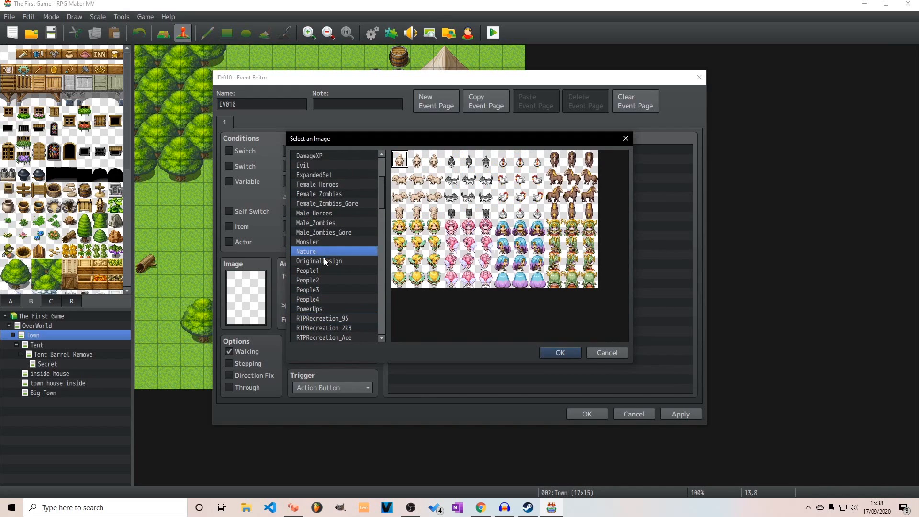
click(366, 154)
drag(381, 198, 379, 280)
click(340, 231)
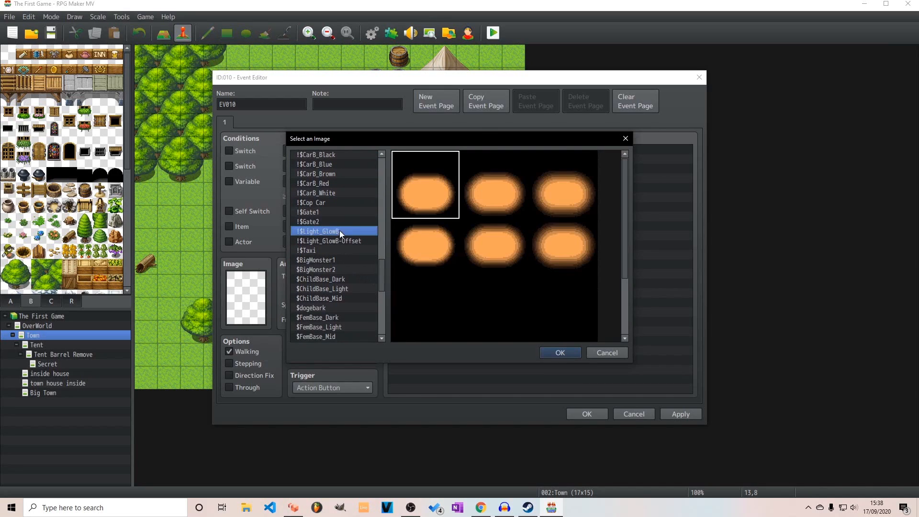
click(340, 240)
click(339, 270)
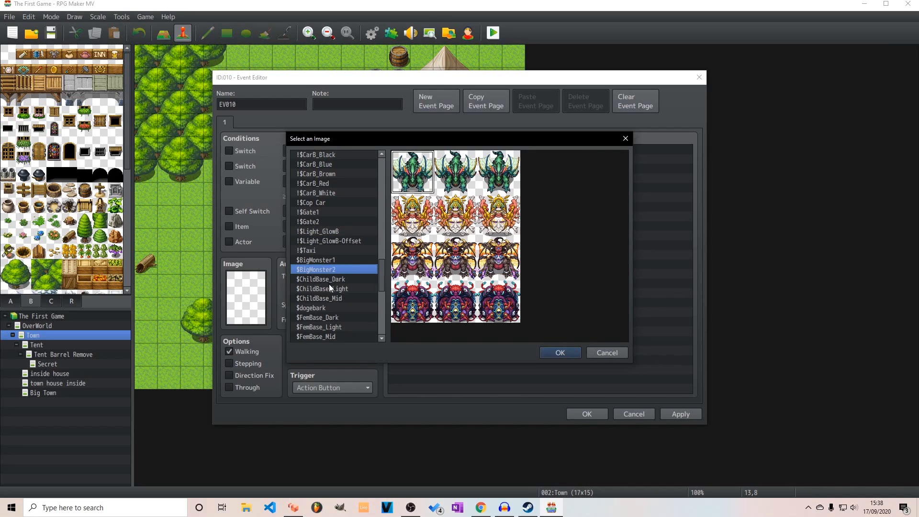
click(329, 316)
Set the event's image to the cross-shaped grave marker from Tileset B
drag(383, 276, 372, 335)
click(352, 327)
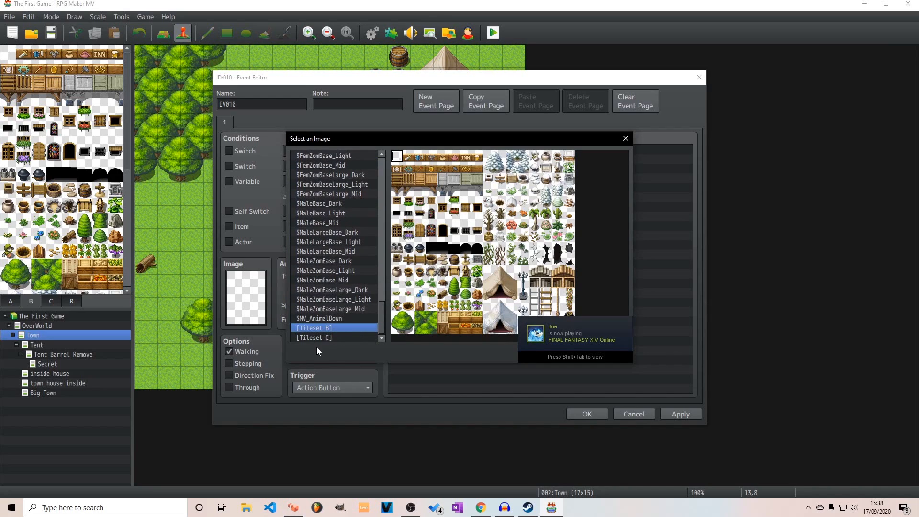
click(324, 337)
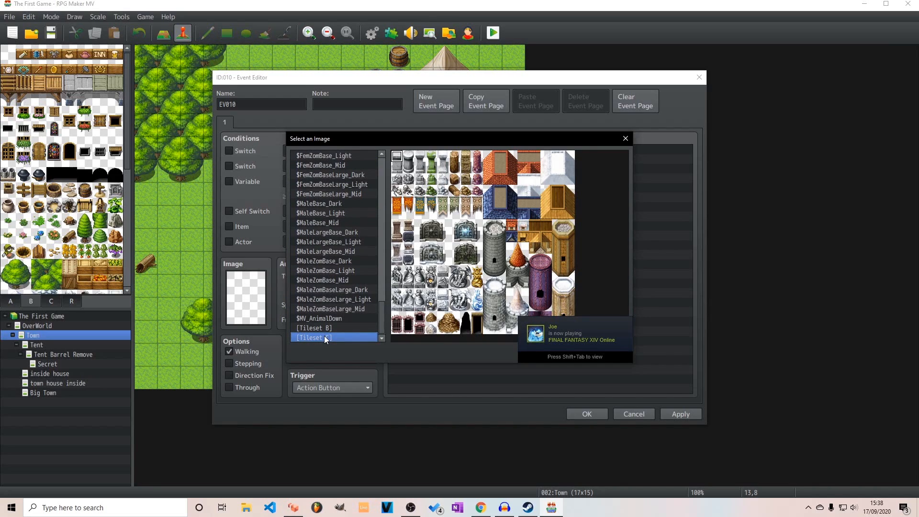
click(325, 329)
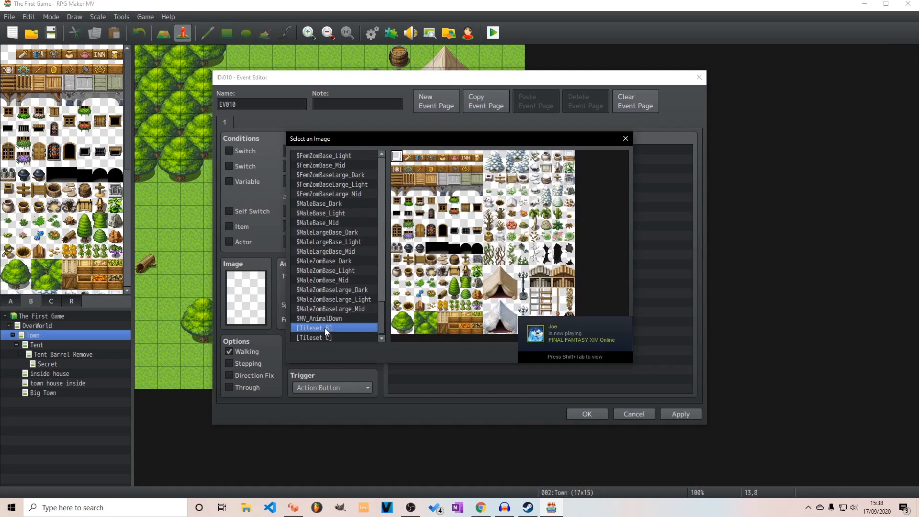
click(465, 260)
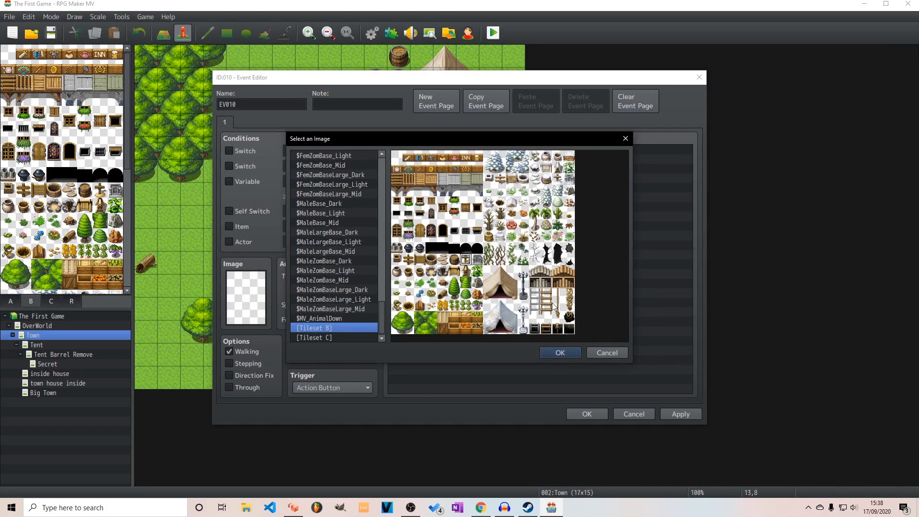
click(563, 353)
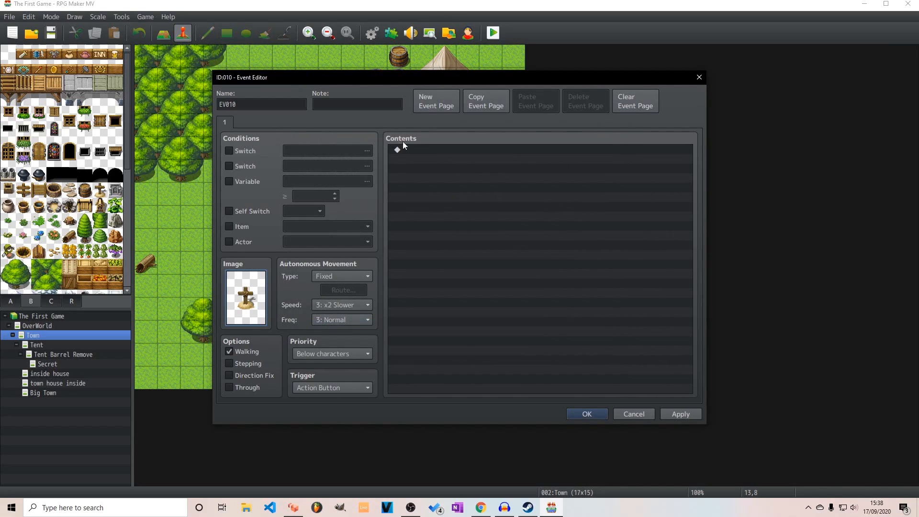
Add a Show Text command to the event reading "Would you like to save the game?"
double_click(441, 150)
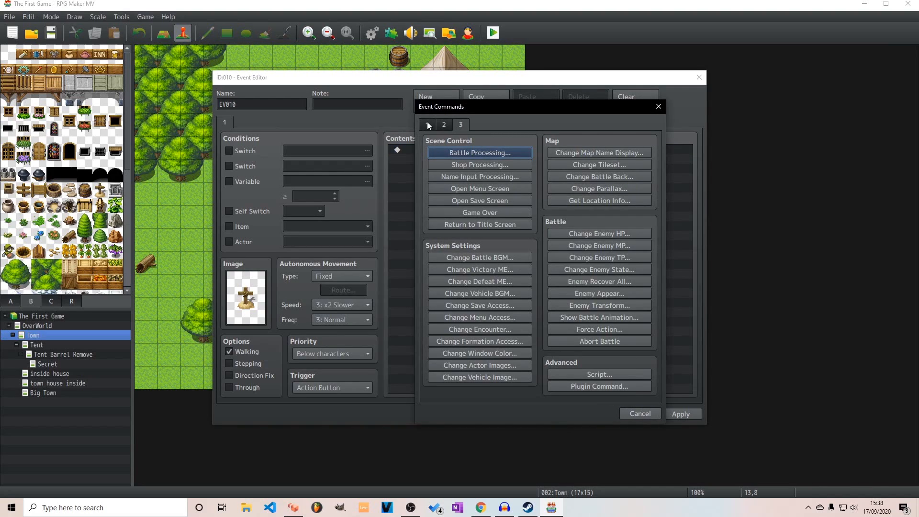
click(428, 124)
click(460, 152)
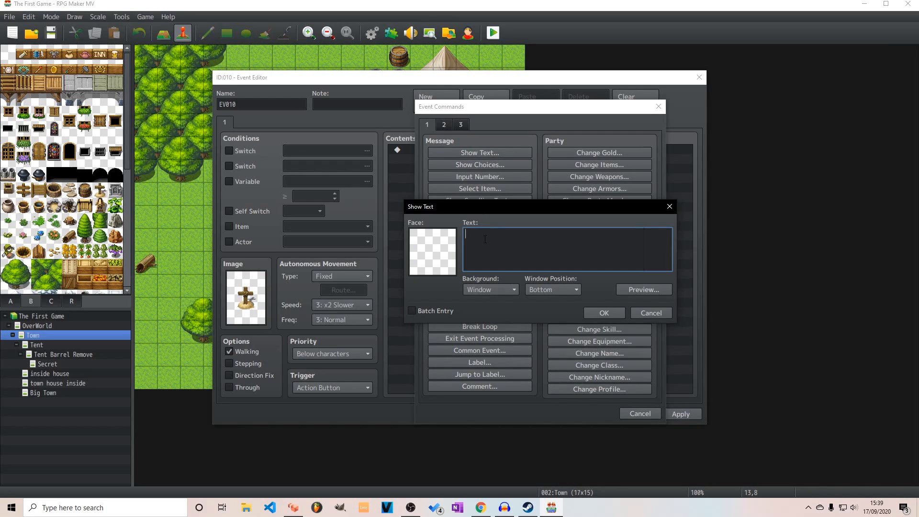
text(WOuld)
key(BackSpace)
key(BackSpace)
key(BackSpace)
key(BackSpace)
text(ould you like to save the game>)
key(BackSpace)
text(?)
click(594, 310)
Add a Show Choices command with the options Yes and No below the save question
double_click(475, 169)
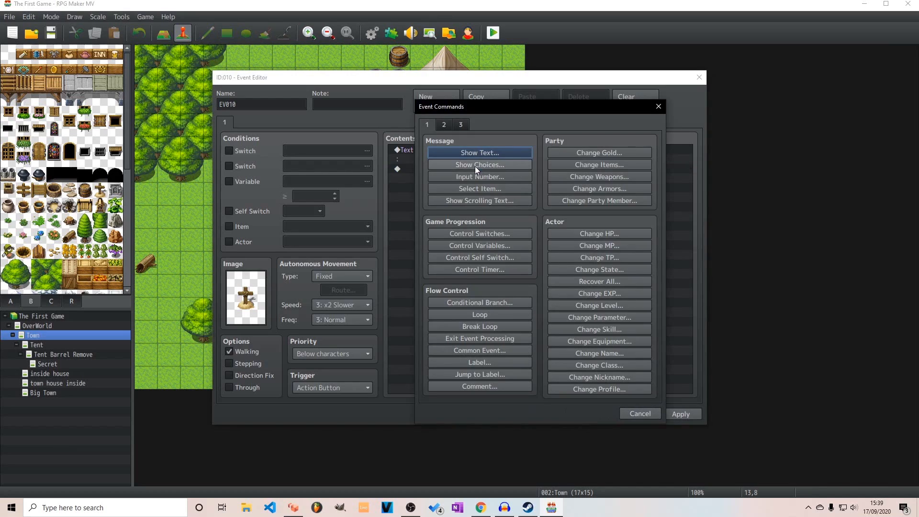
click(481, 165)
click(563, 322)
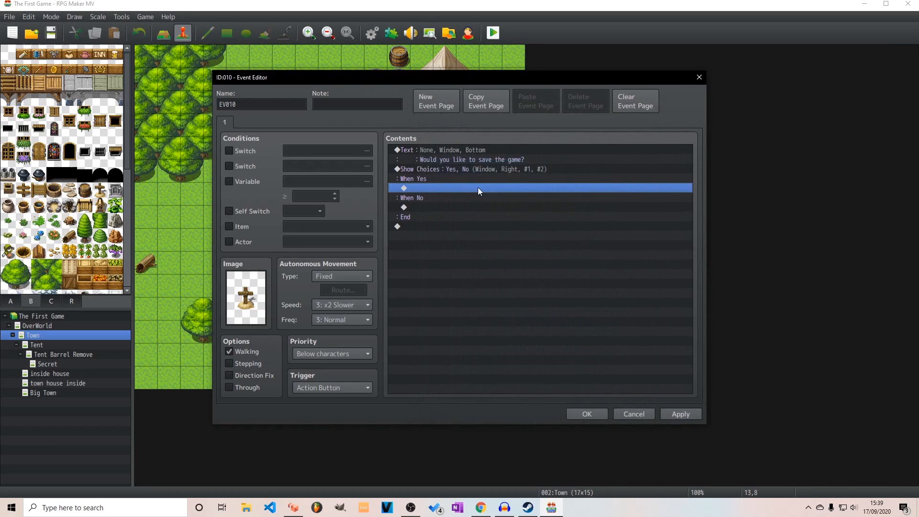
Add a Change Save Access command set to Enable in the event's Yes branch
double_click(441, 188)
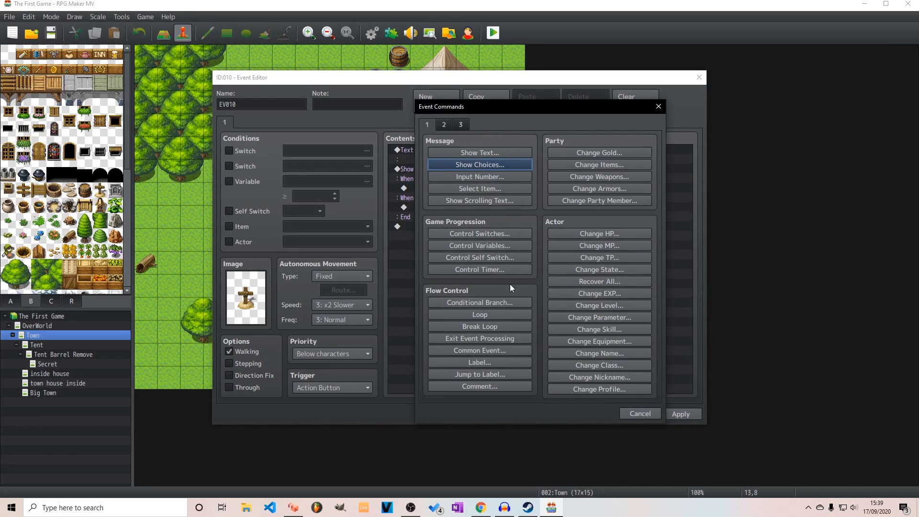
click(457, 128)
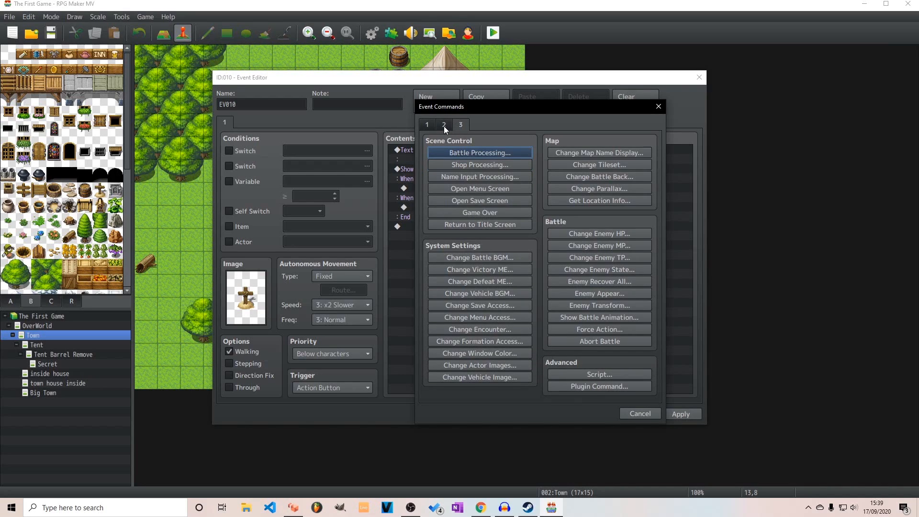
click(486, 307)
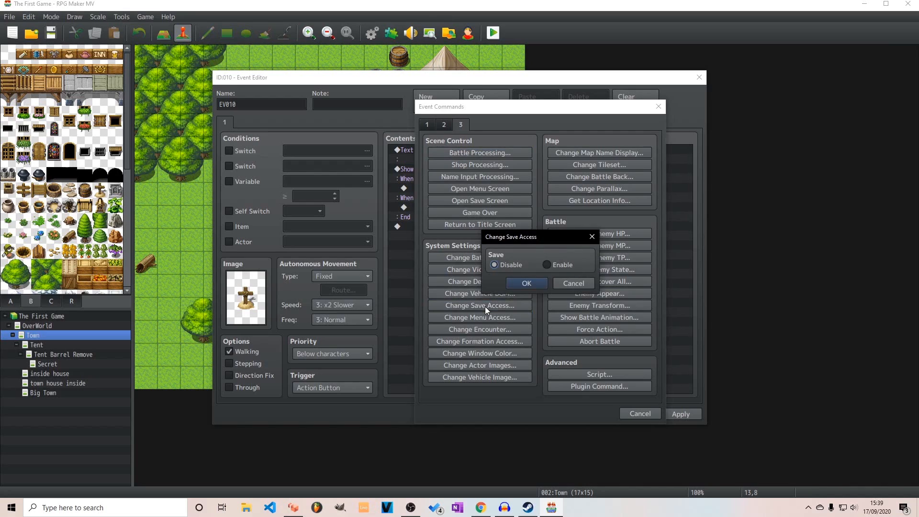
click(547, 266)
click(529, 283)
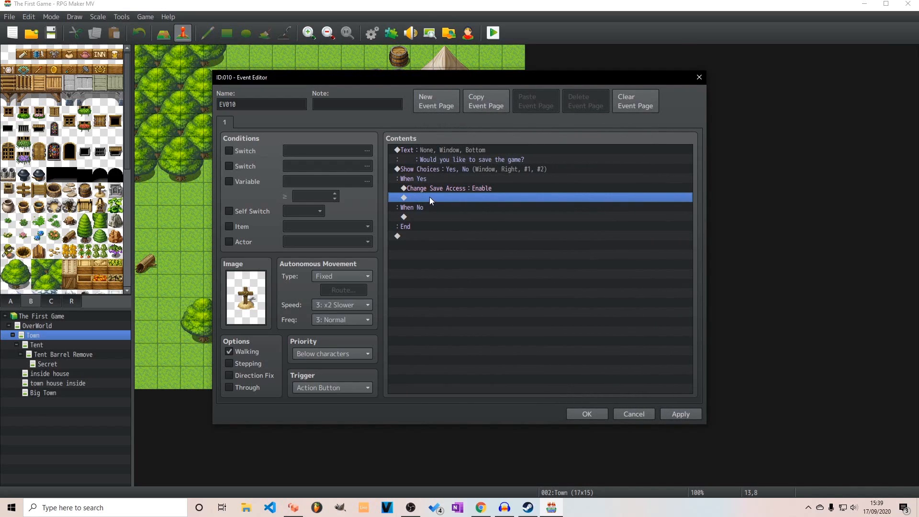
double_click(429, 197)
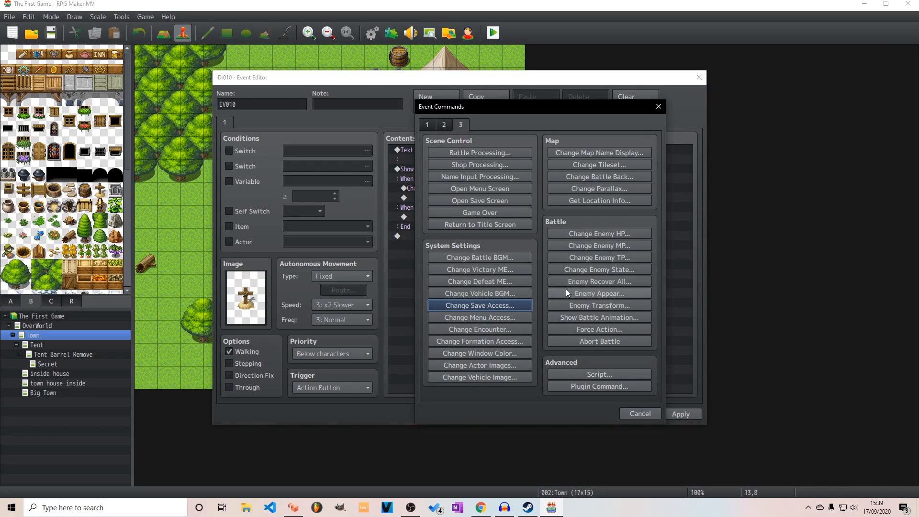
click(659, 107)
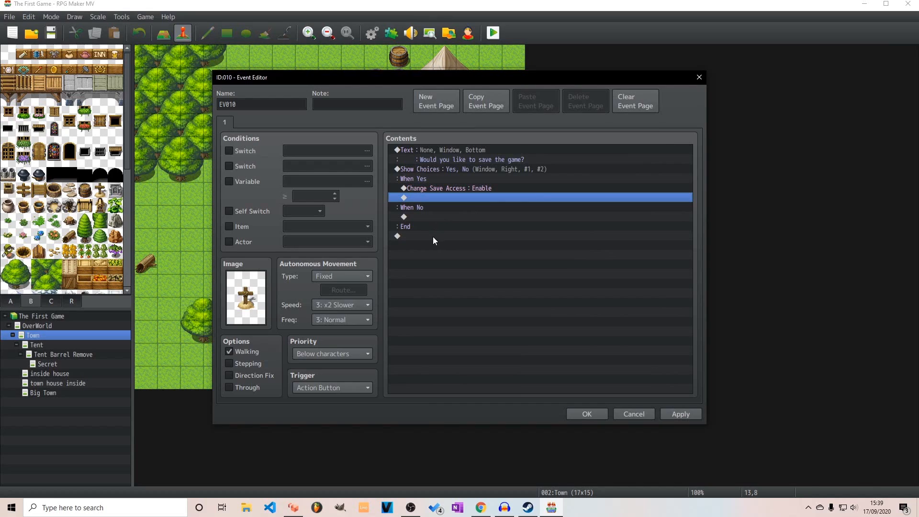
Set the event's priority to Same as characters, then apply the changes and close the event
click(360, 355)
click(366, 377)
click(686, 412)
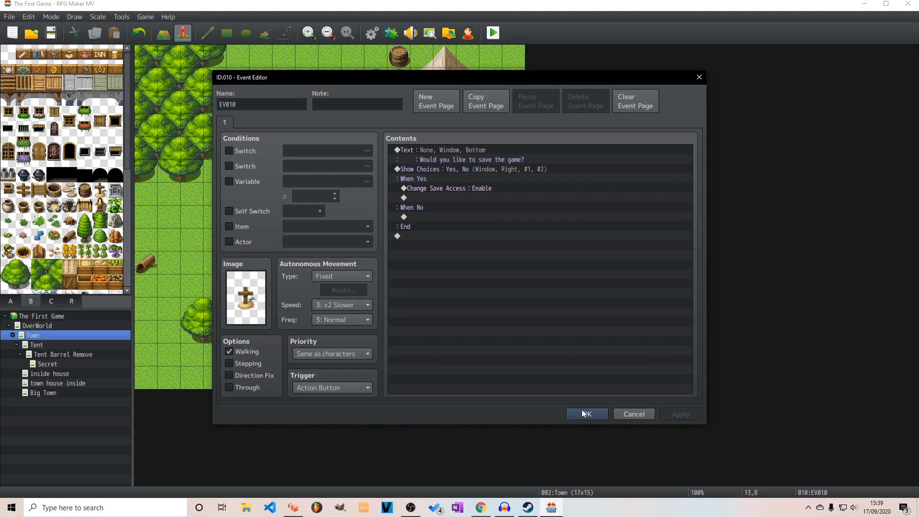
click(582, 412)
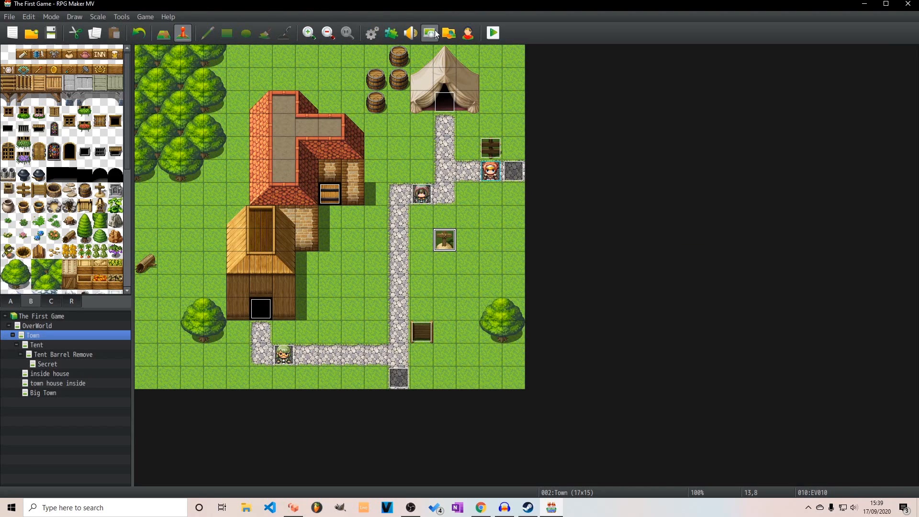
Playtest a new game, interact with the grave marker in town and answer Yes to the save question
click(492, 35)
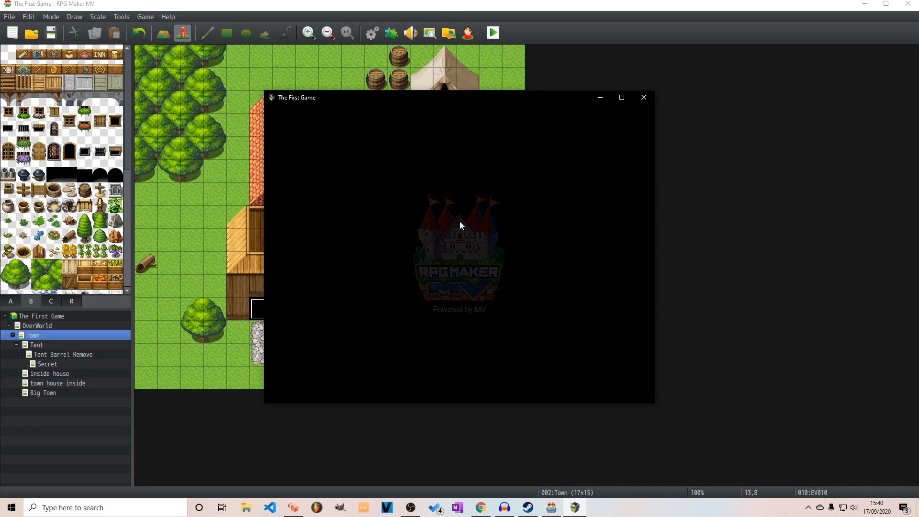
key(Return)
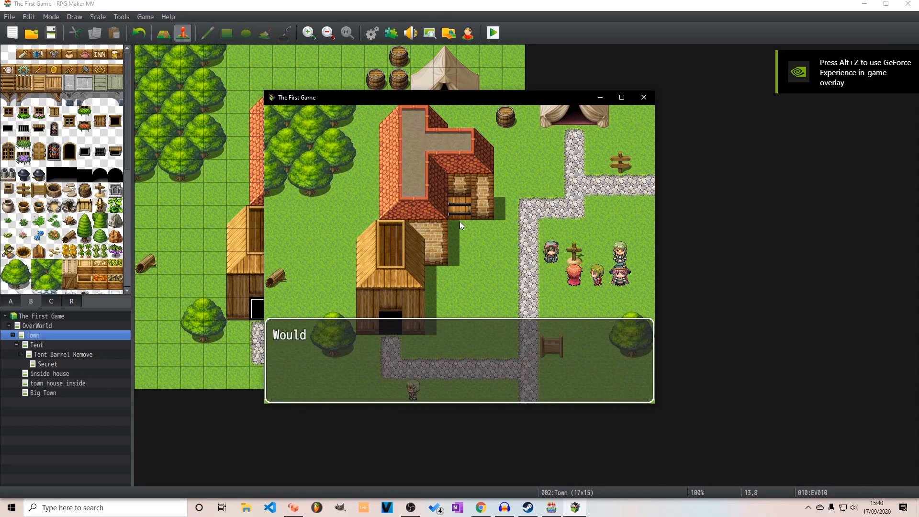
key(Return)
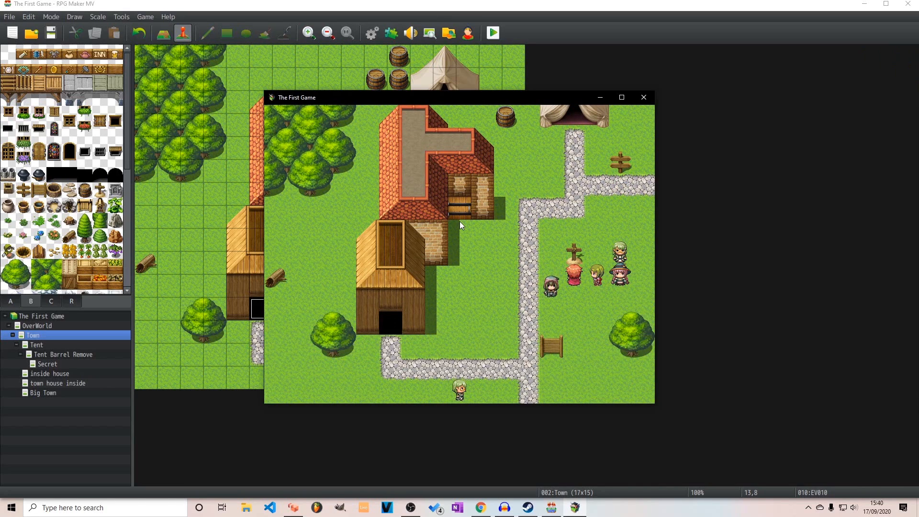
key(Return)
Open the in-game menu, check its Save screen and back out to the menu
key(Escape)
key(Down)
key(Down)
key(Down)
key(Down)
key(Down)
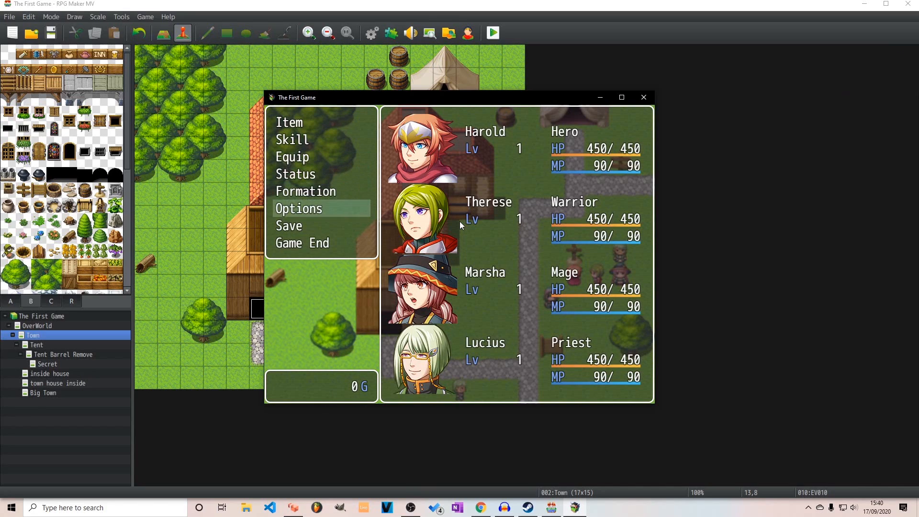
key(Down)
key(Return)
key(Escape)
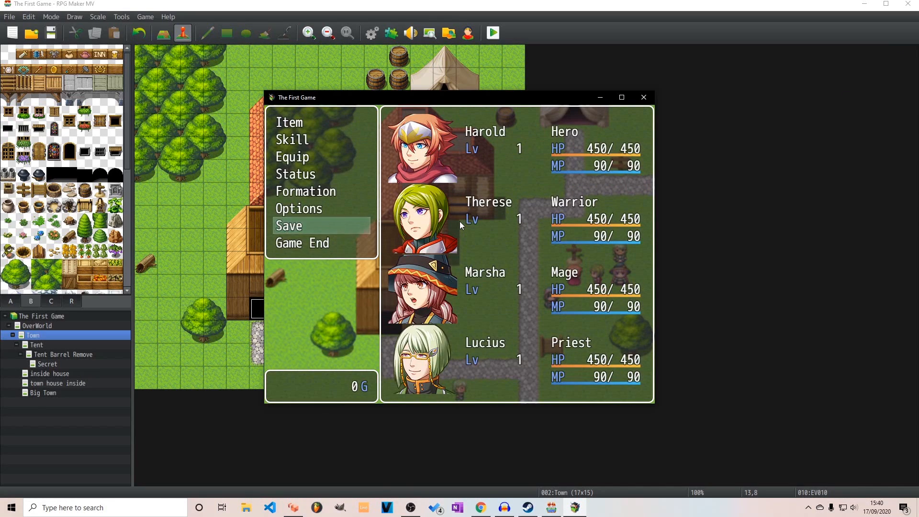
End the current game from the in-game menu and return to the title screen
key(Down)
key(Return)
key(Return)
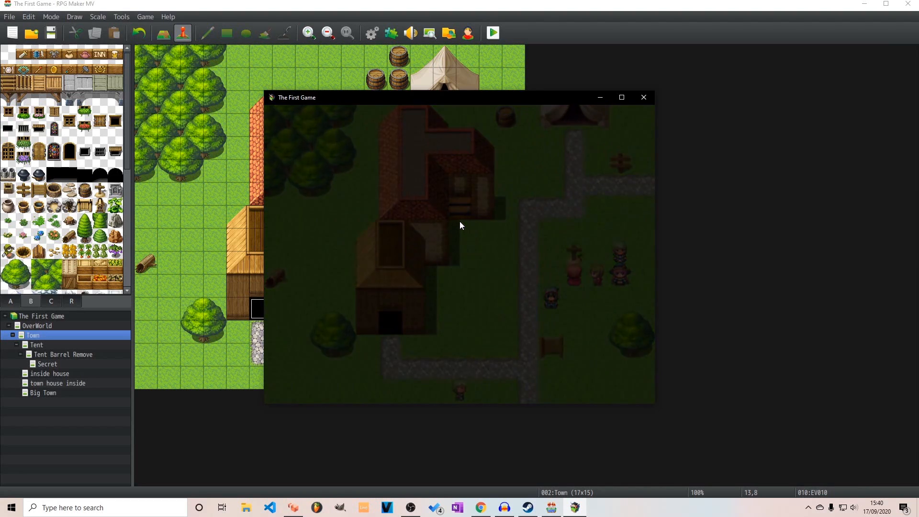
Close the playtest, add an Open Save Screen command to the grave marker event's When Yes branch and apply it
click(645, 97)
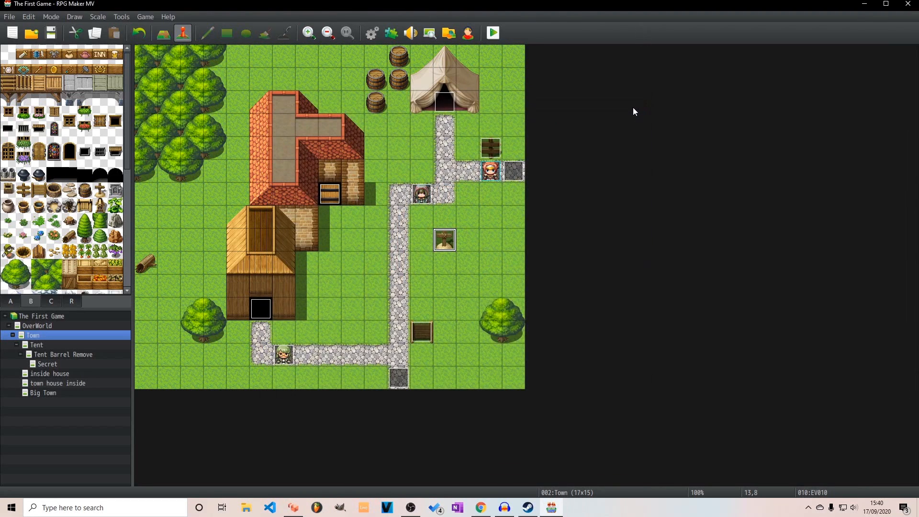
double_click(448, 245)
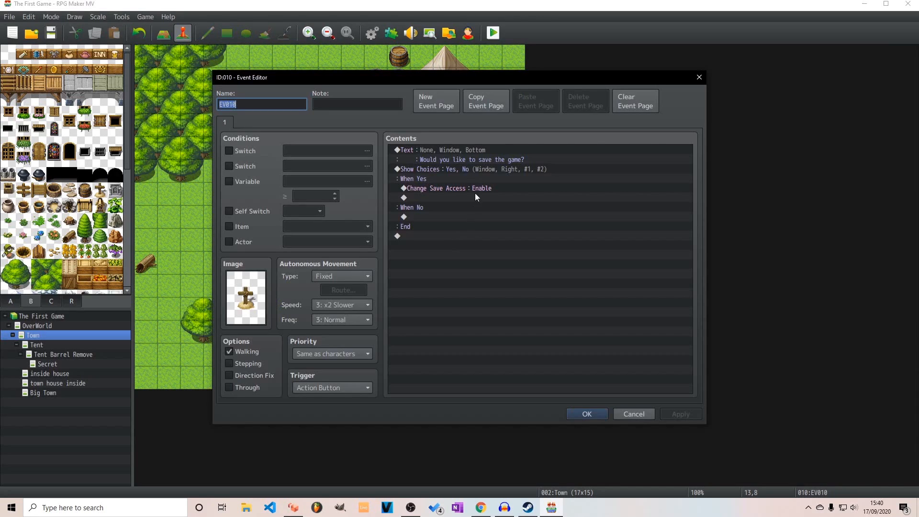
double_click(424, 197)
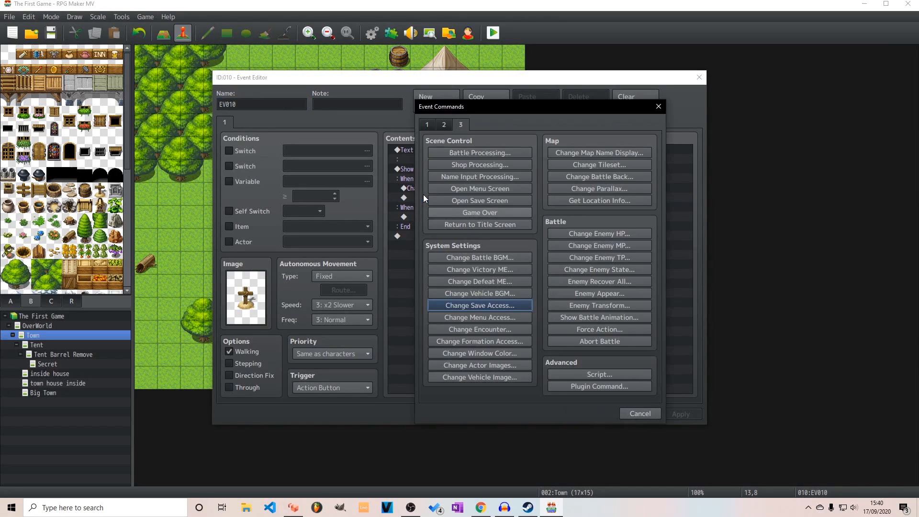
click(487, 201)
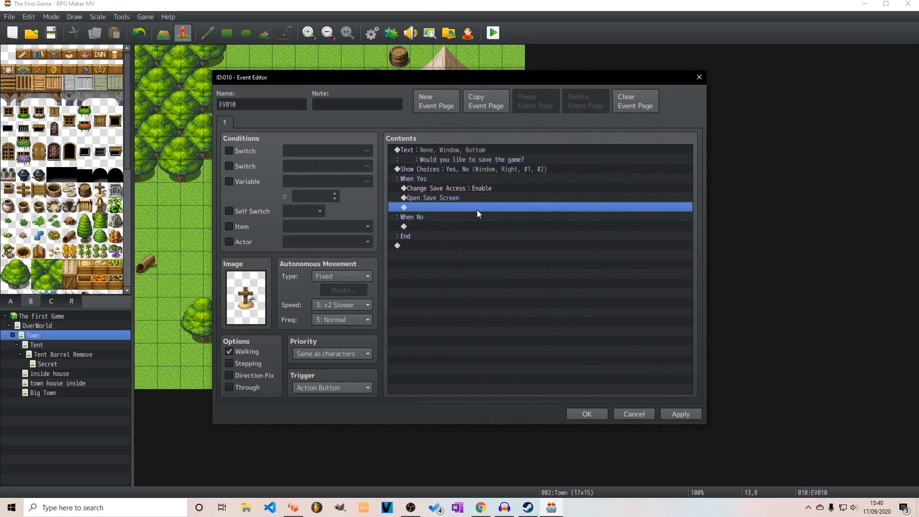
double_click(444, 209)
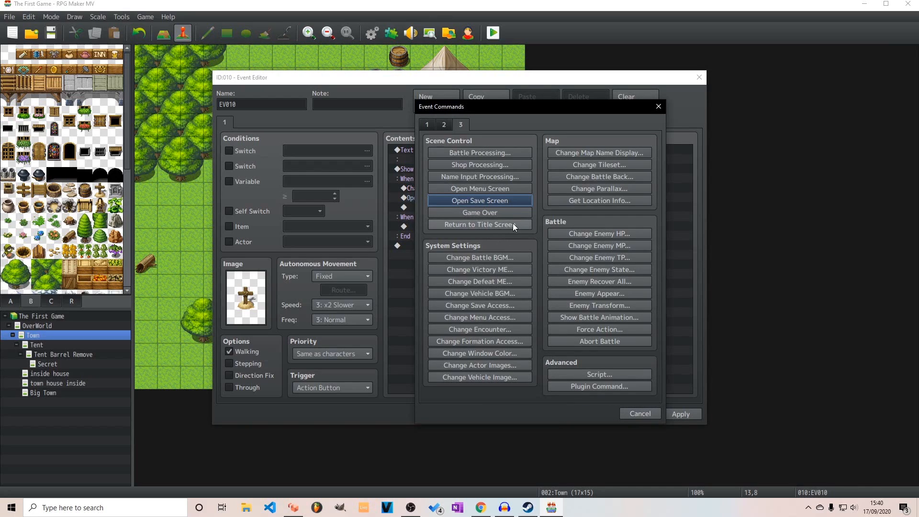
click(633, 414)
click(672, 414)
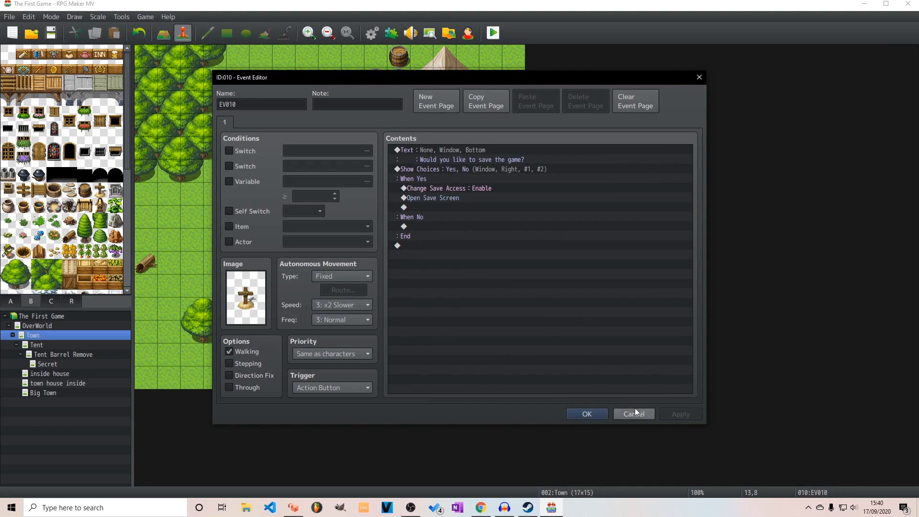
click(600, 413)
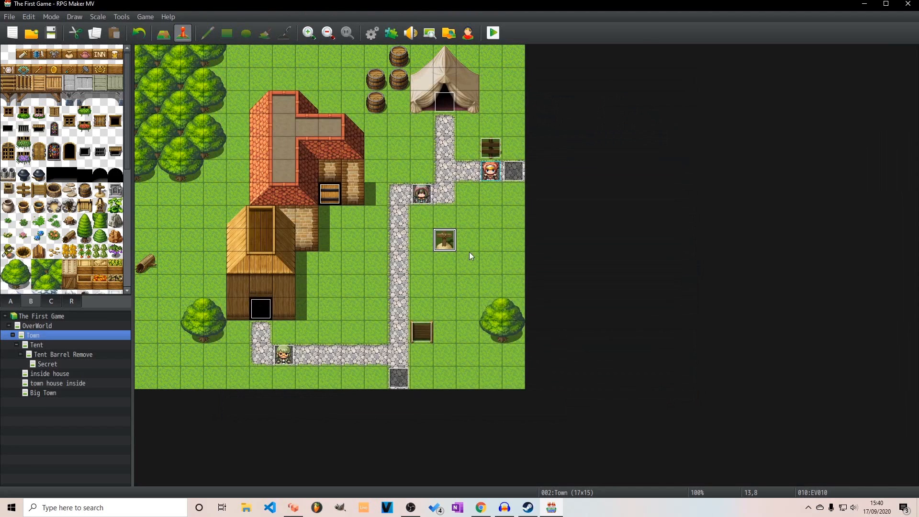
Playtest the game and save to File 2 from the in-game menu's Save screen
click(495, 38)
click(420, 268)
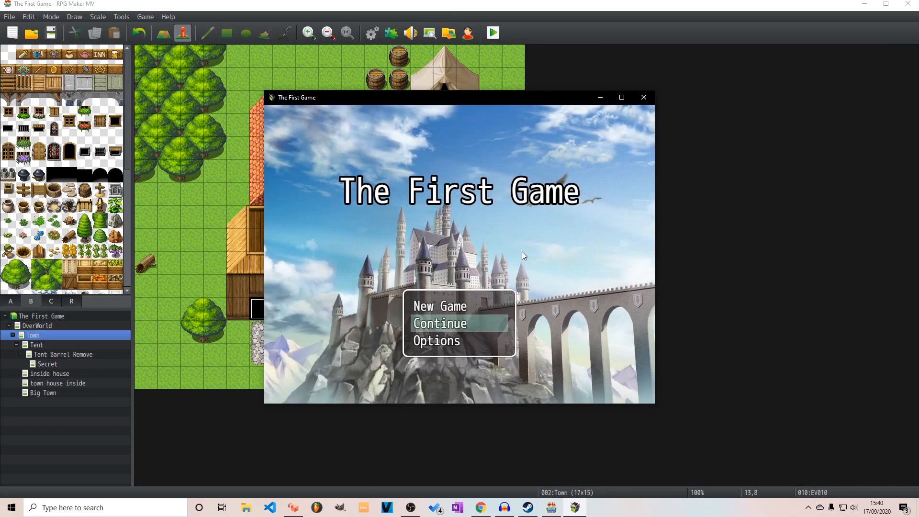
key(Return)
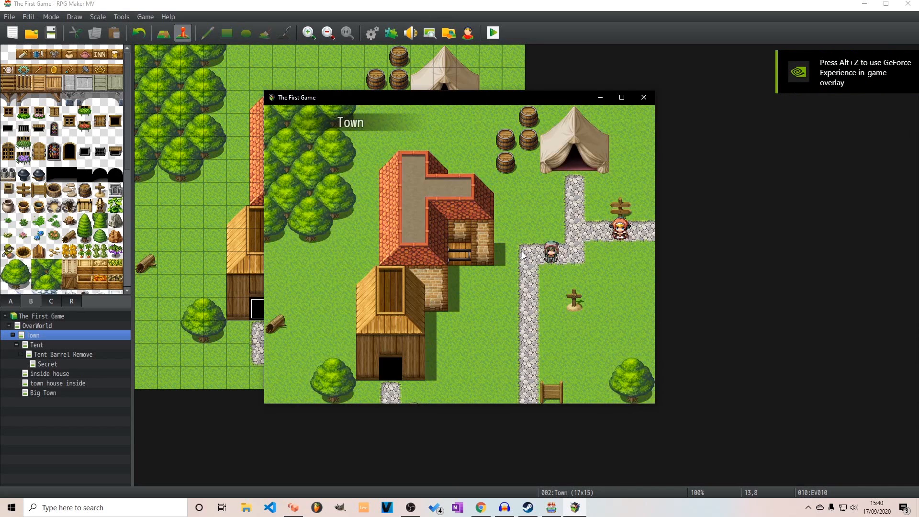
key(Escape)
key(Down)
key(Down)
key(Down)
key(Down)
key(Down)
key(Down)
key(Return)
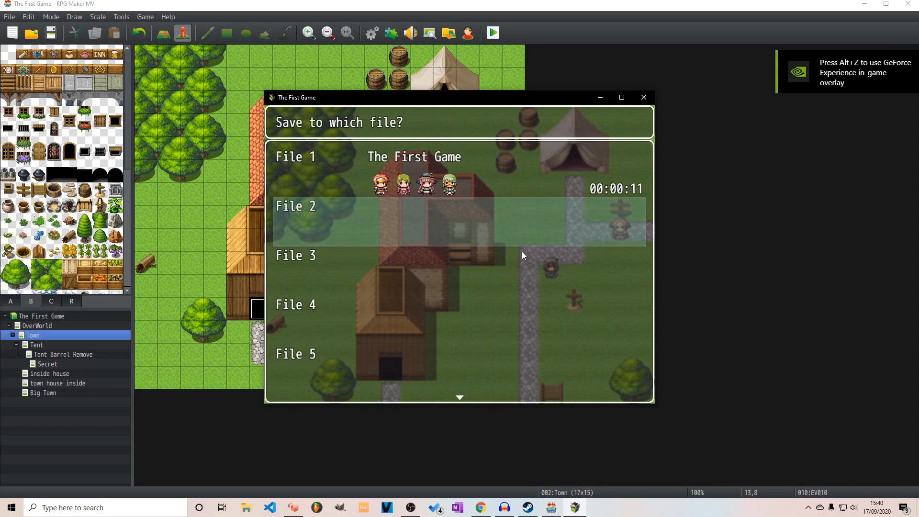
key(Up)
Leave the in-game menu, test the grave marker by answering Yes to the save question, and close the playtest
key(Down)
key(Return)
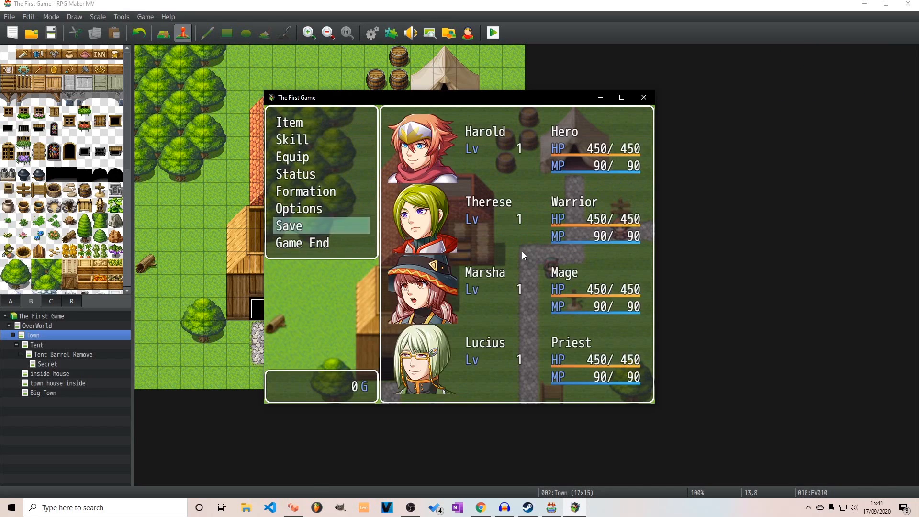
key(Down)
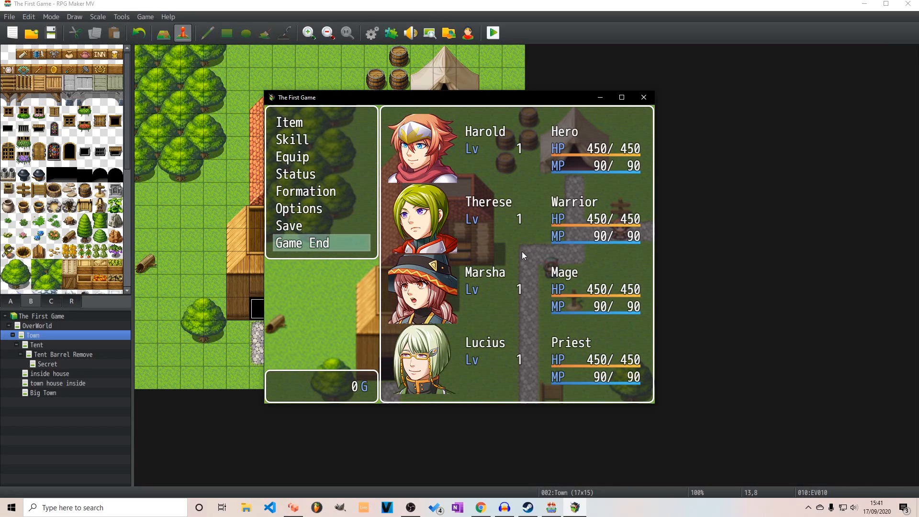
key(Escape)
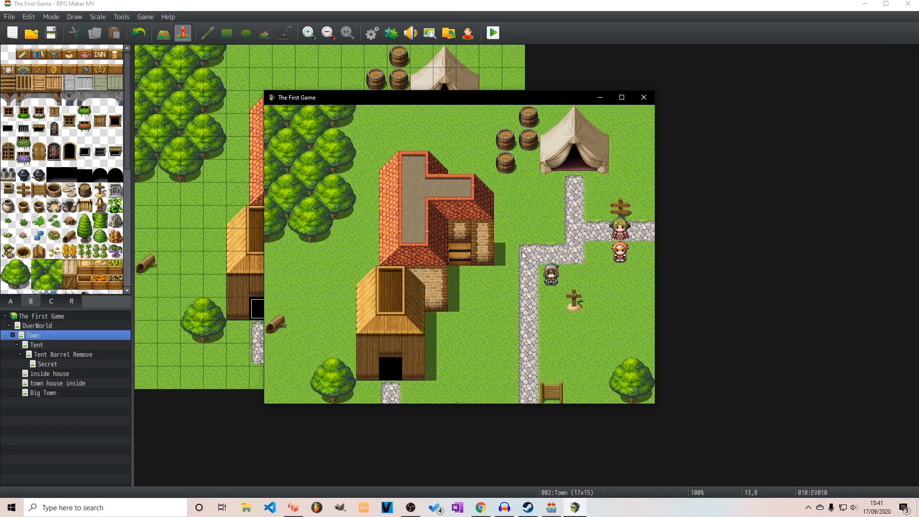
key(Down)
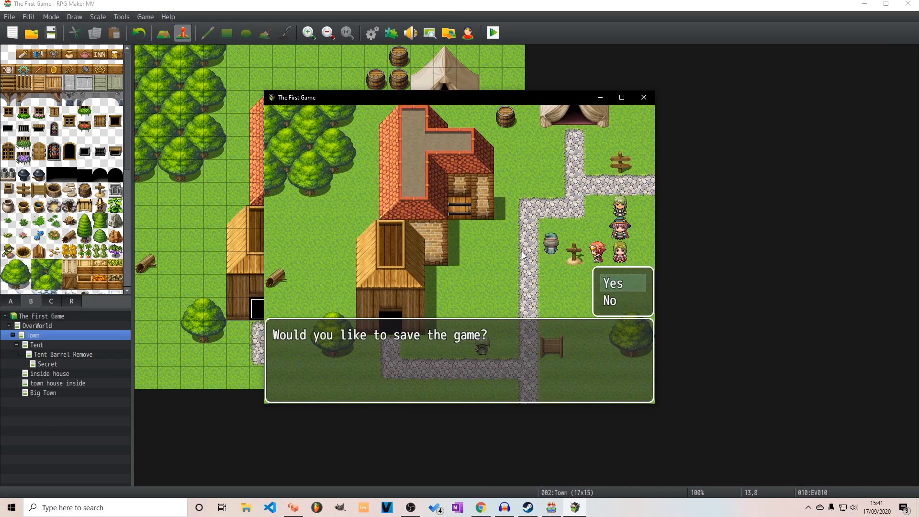
key(Return)
key(Return)
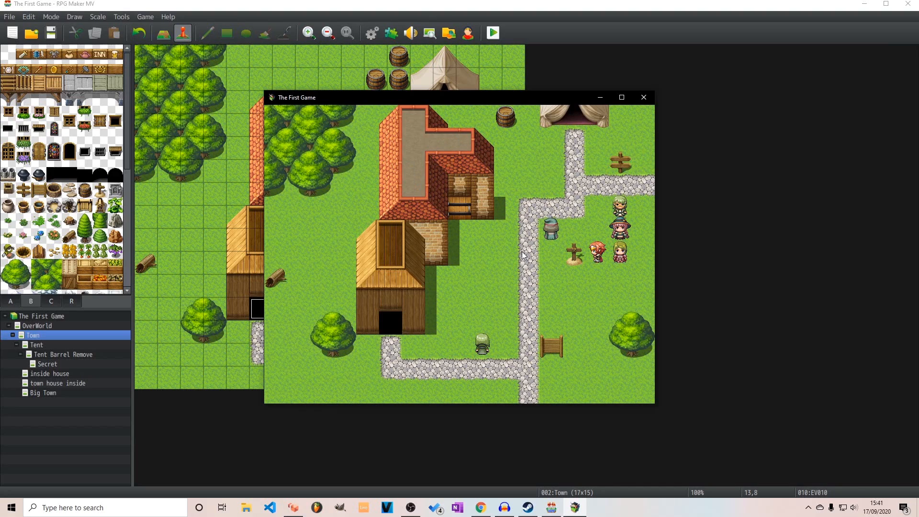
key(Escape)
click(643, 98)
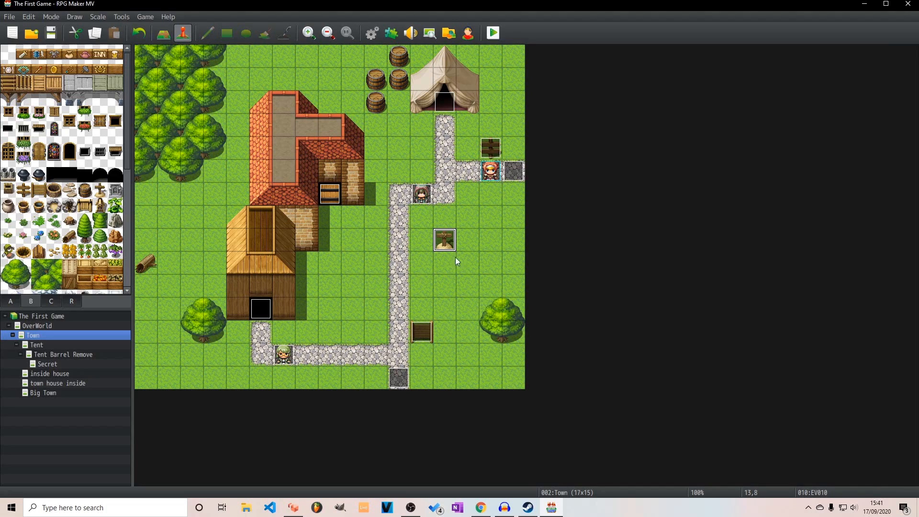
Create a new event on the Town map's tile 0,0 and name it Event controller
click(511, 376)
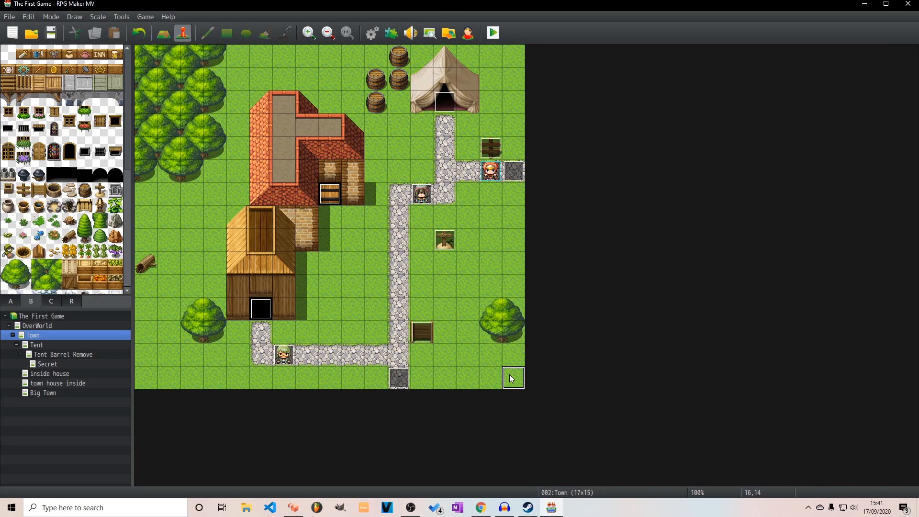
click(74, 328)
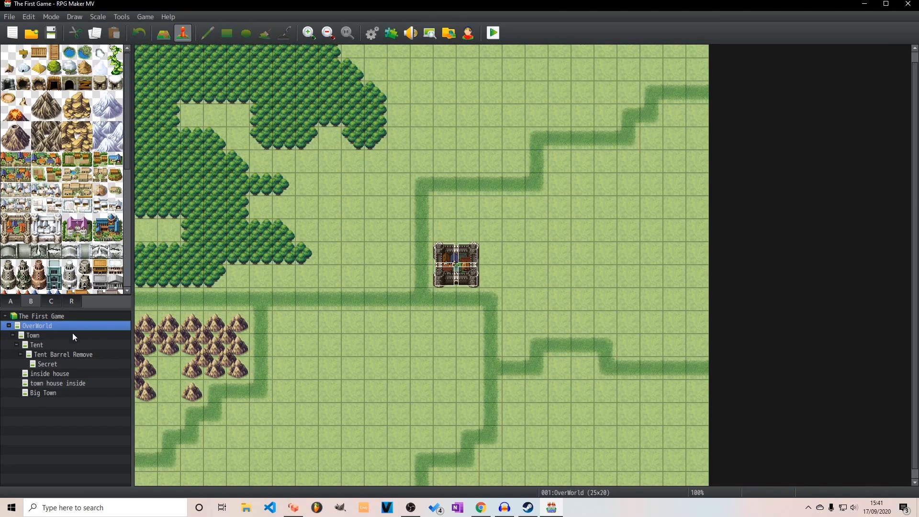
click(70, 337)
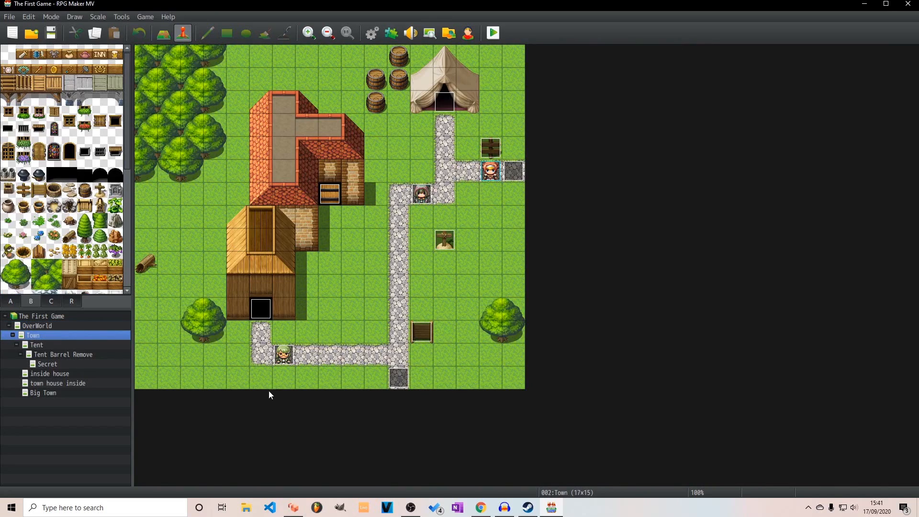
right_click(148, 52)
click(238, 73)
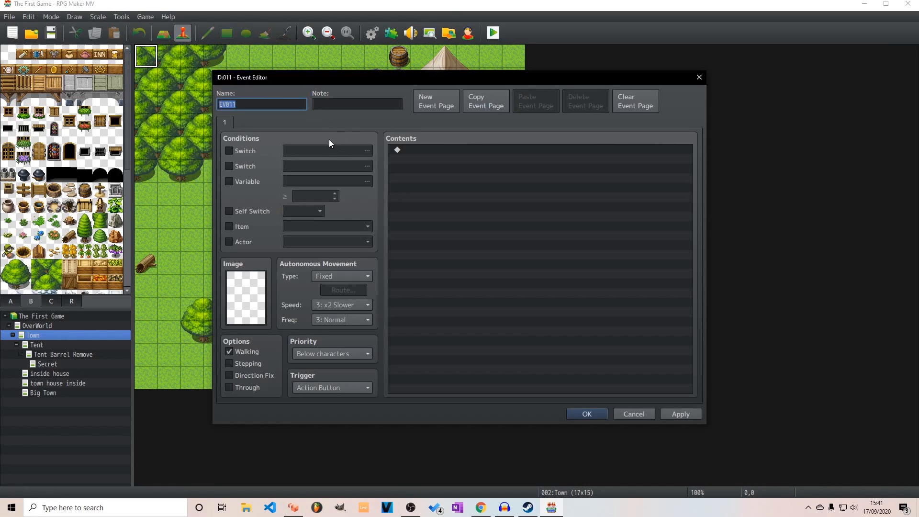
text(Event controller)
Add a Play BGM command with the Town1 track to the Event controller's contents
double_click(418, 152)
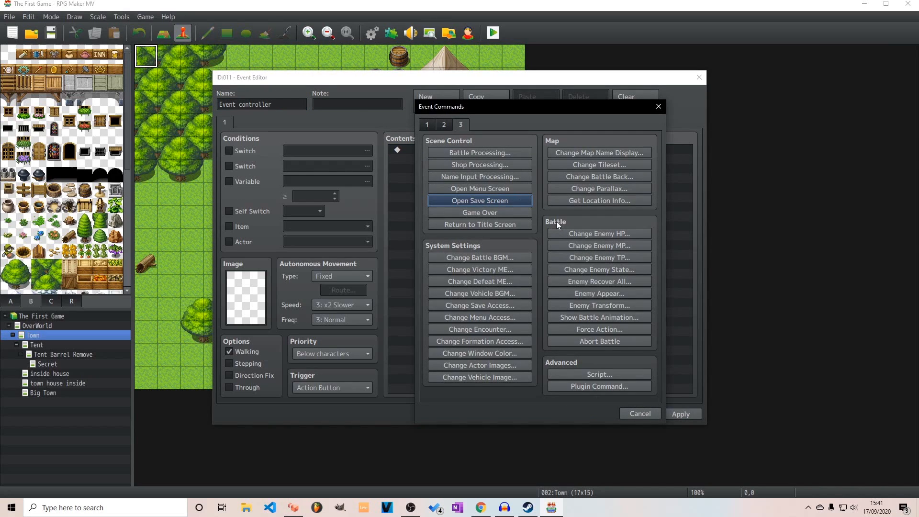
click(428, 124)
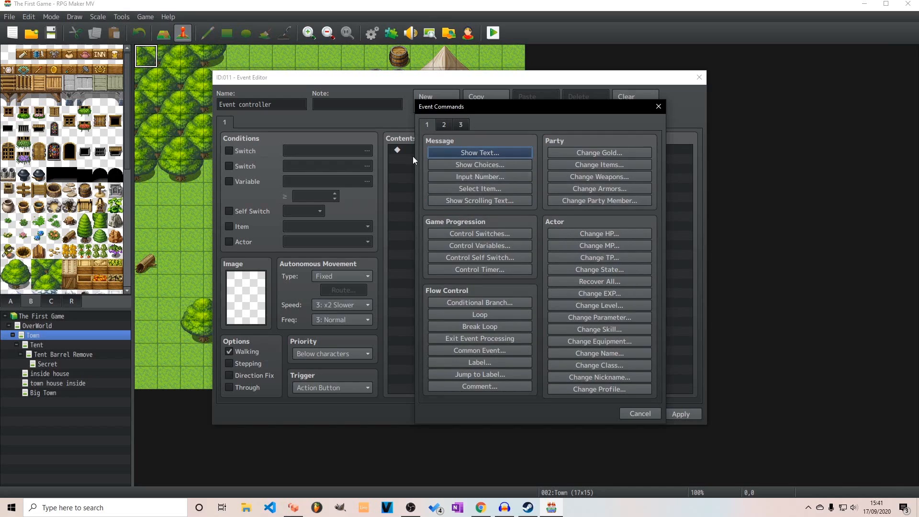
click(444, 125)
click(591, 278)
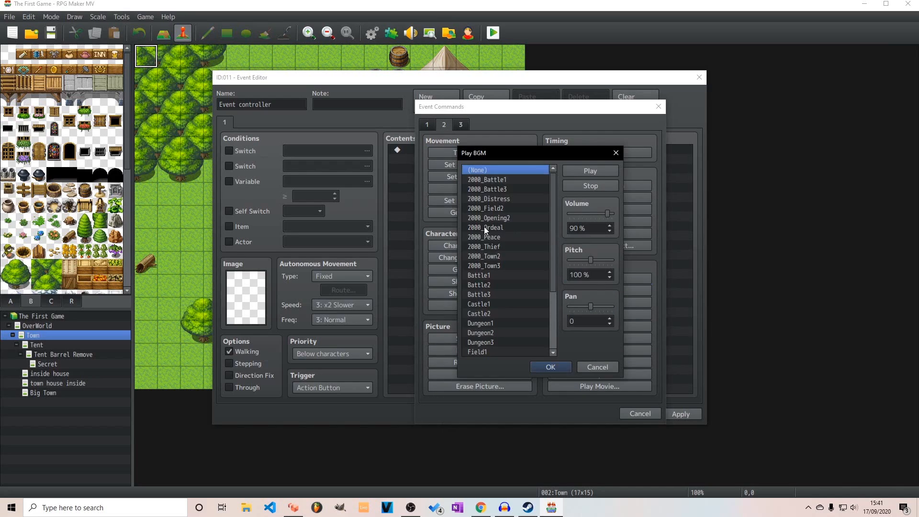
drag(553, 263, 541, 324)
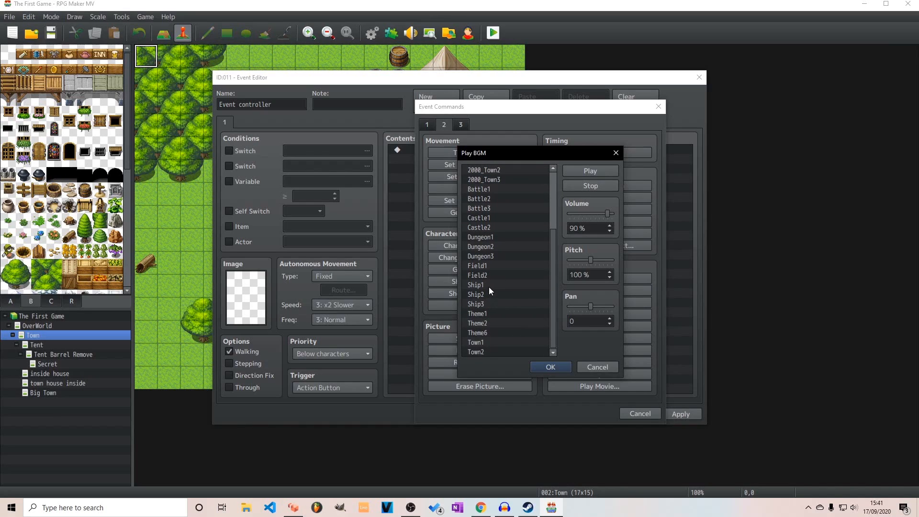
click(485, 340)
click(542, 368)
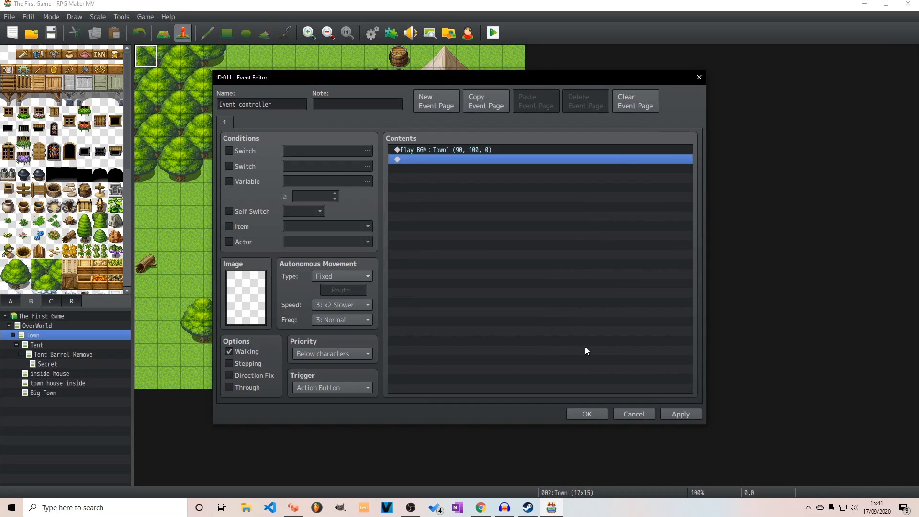
Add a Change Save Access command set to Disable below the music command, then confirm the event
double_click(450, 159)
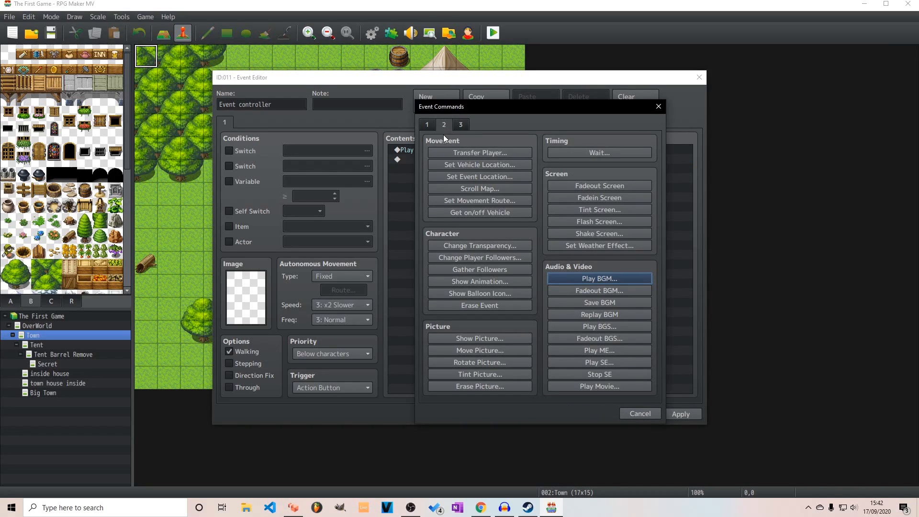
click(456, 125)
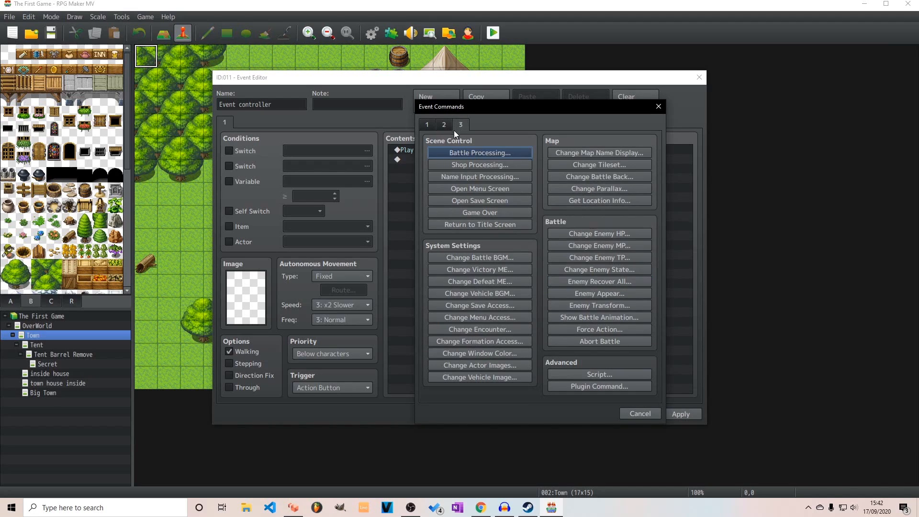
click(485, 307)
click(532, 281)
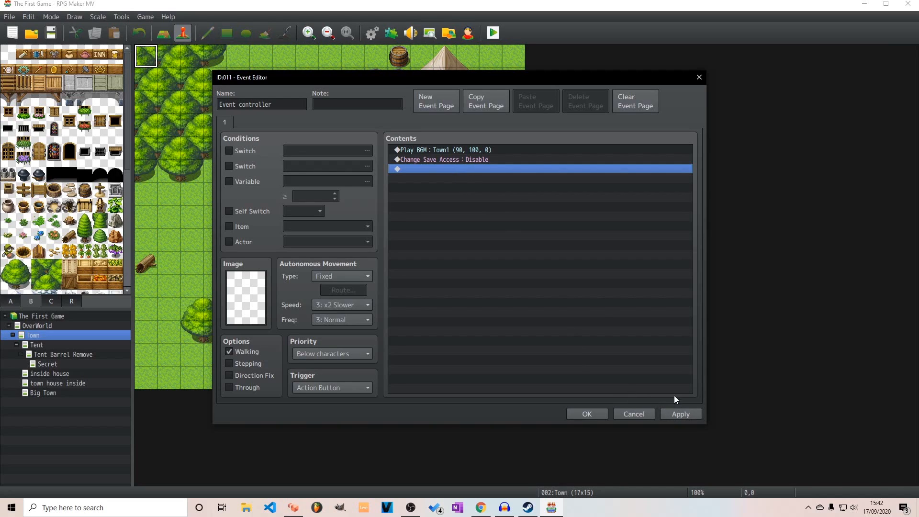
click(603, 411)
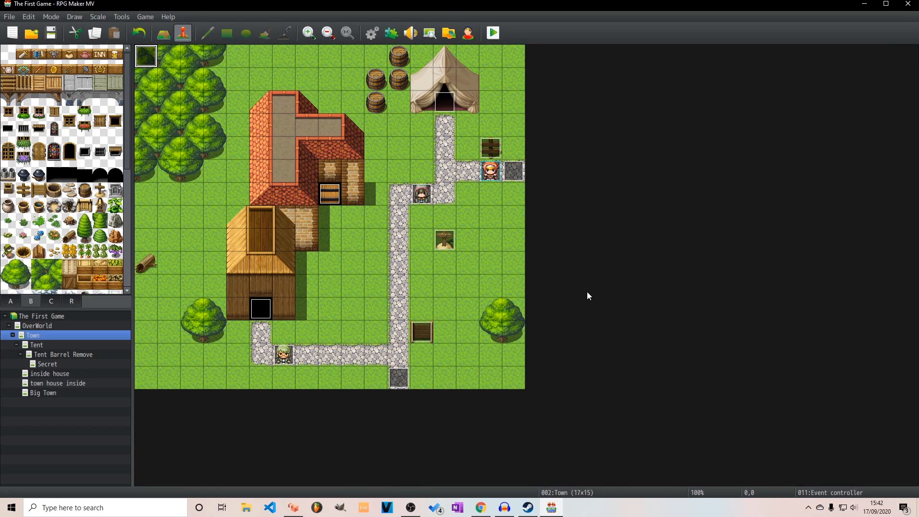
double_click(150, 62)
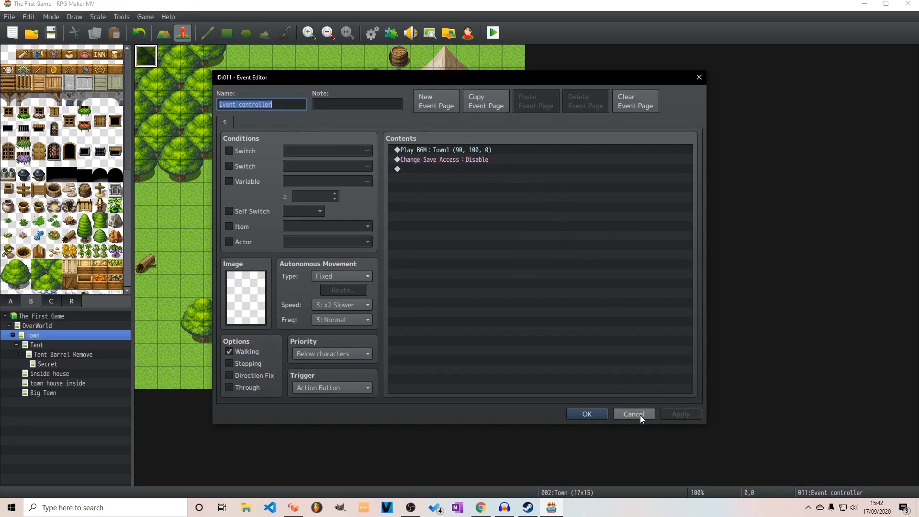
click(595, 414)
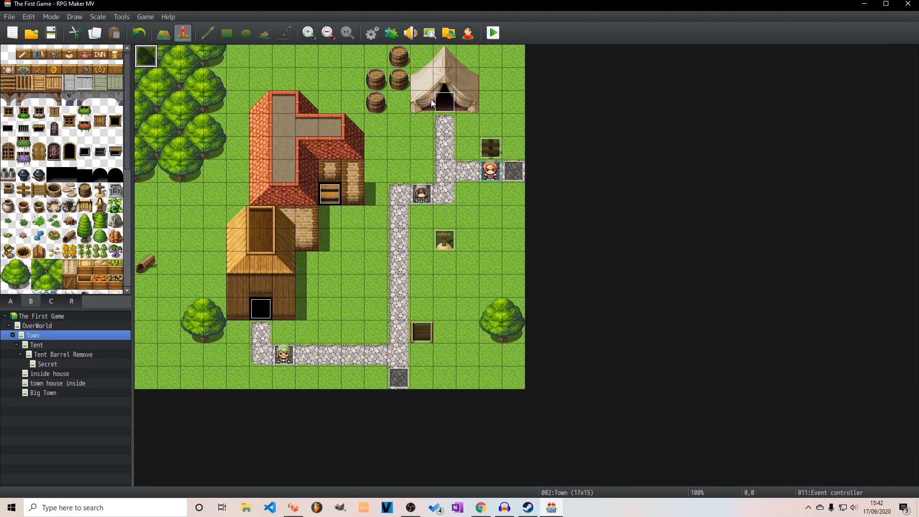
Launch a playtest of the project and start a new game
click(494, 35)
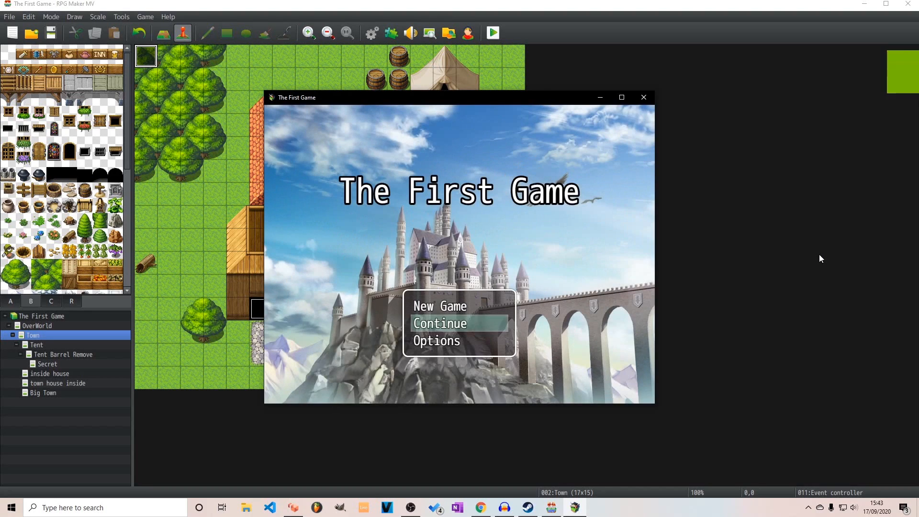
key(Up)
key(Return)
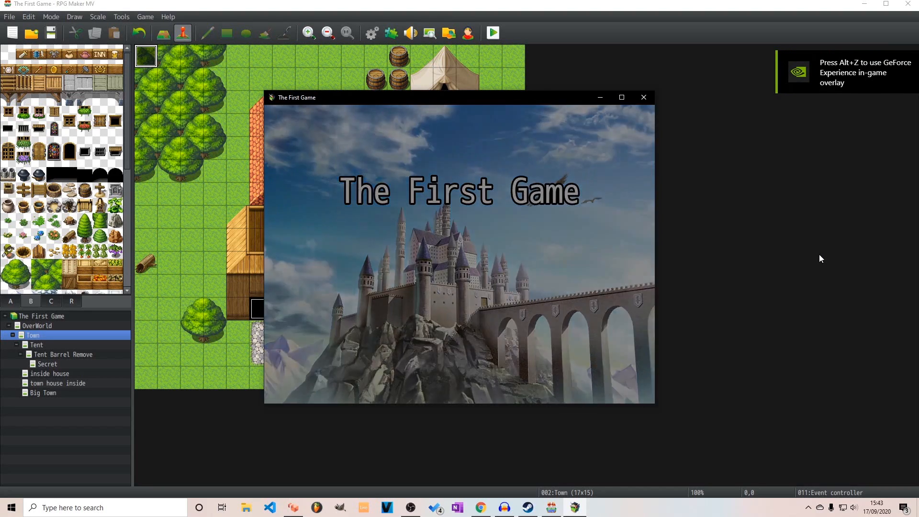
Walk the party along Town's stone paths toward the tent and the grave marker to check the music, and close the playtest
key(Right)
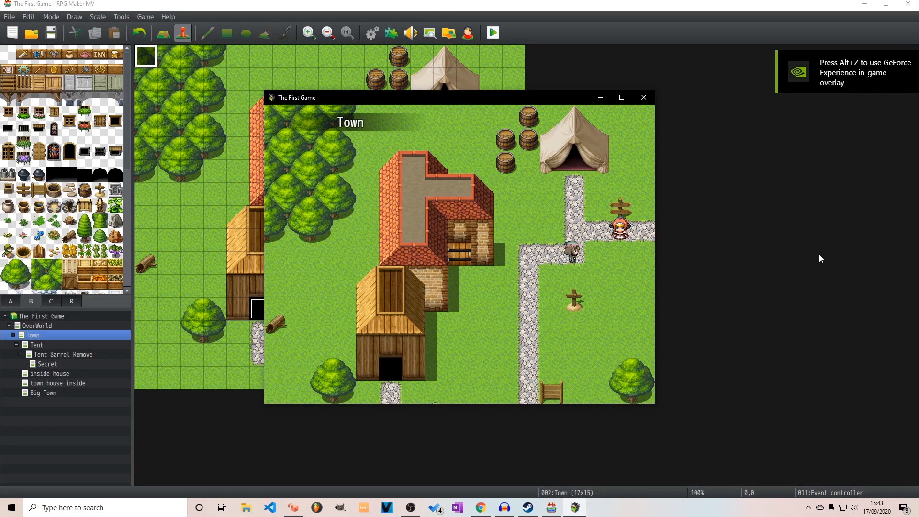
key(Down)
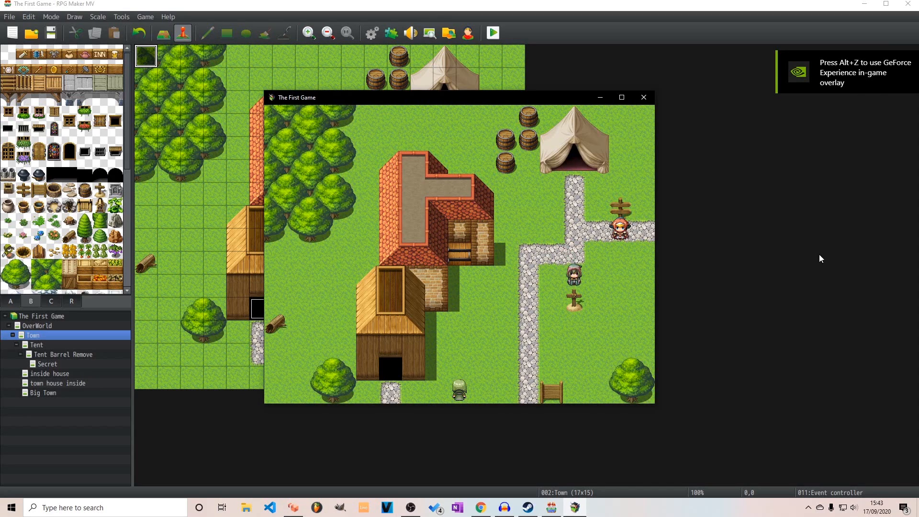
key(Left)
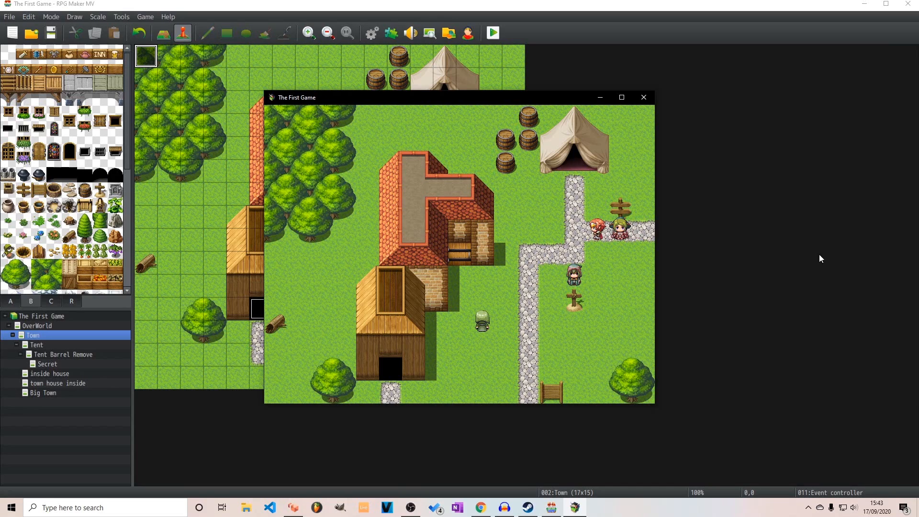
key(Left)
key(Left)
key(Up)
key(Up)
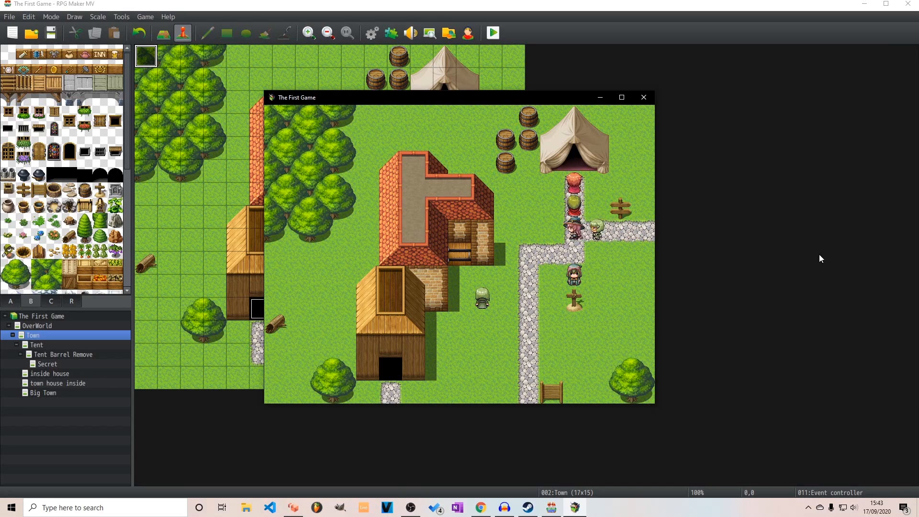
key(Down)
key(Down)
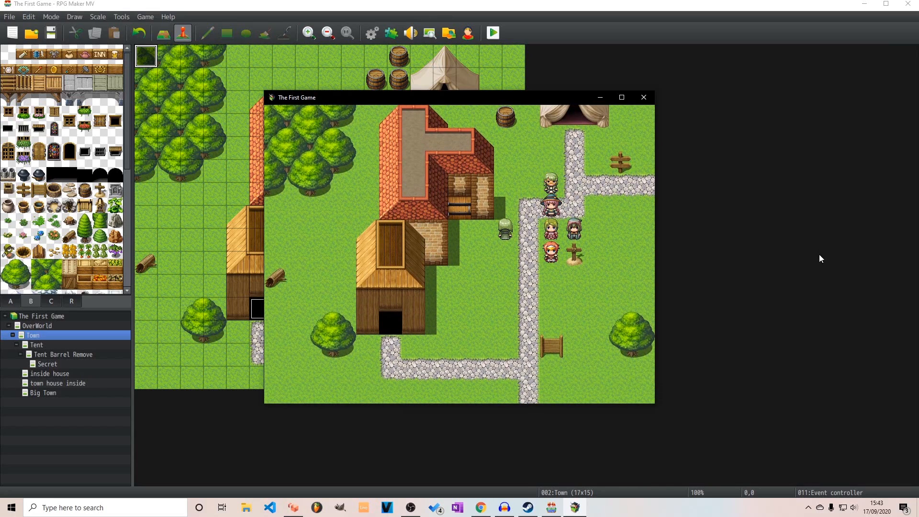
click(644, 97)
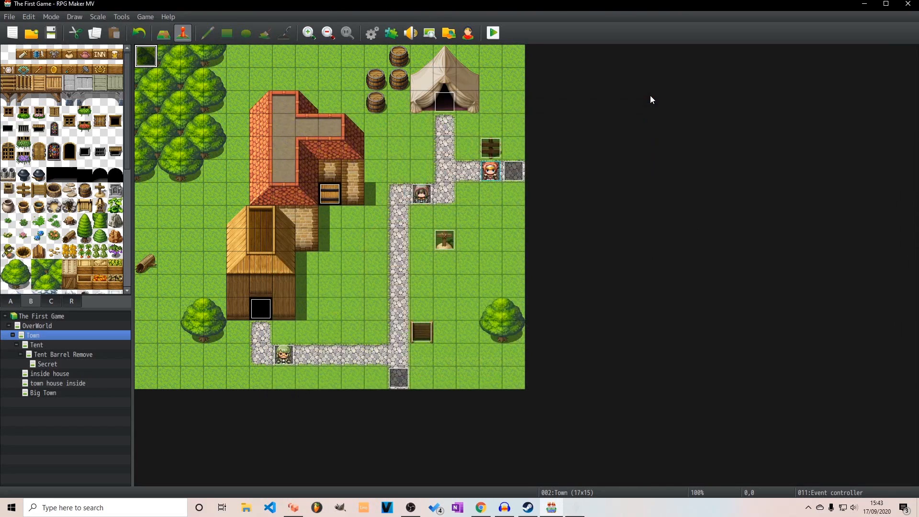
Set the trigger of the Event controller at Town's tile 0,0 to Parallel, and apply and confirm the event
double_click(143, 56)
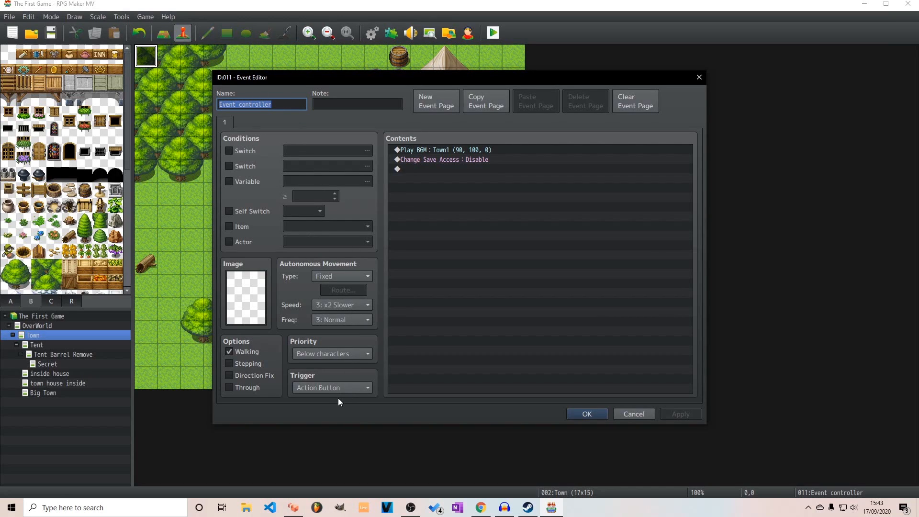
click(340, 386)
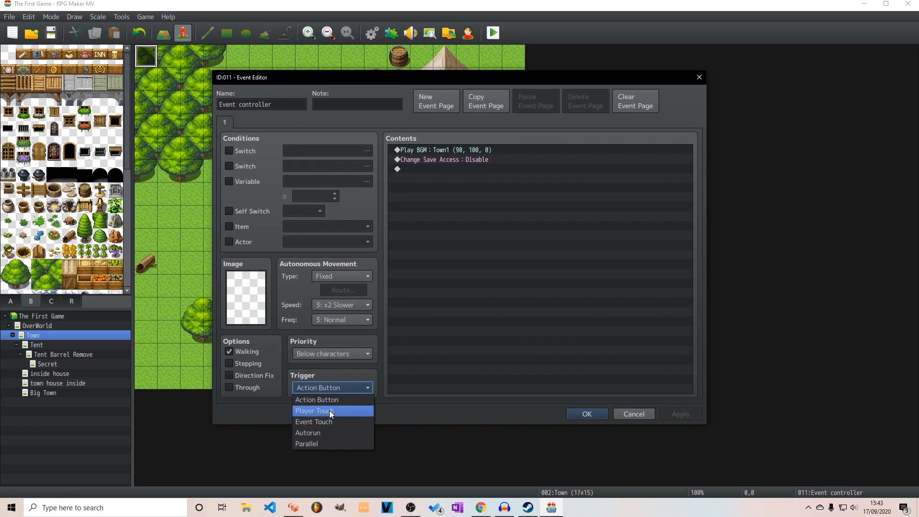
click(323, 444)
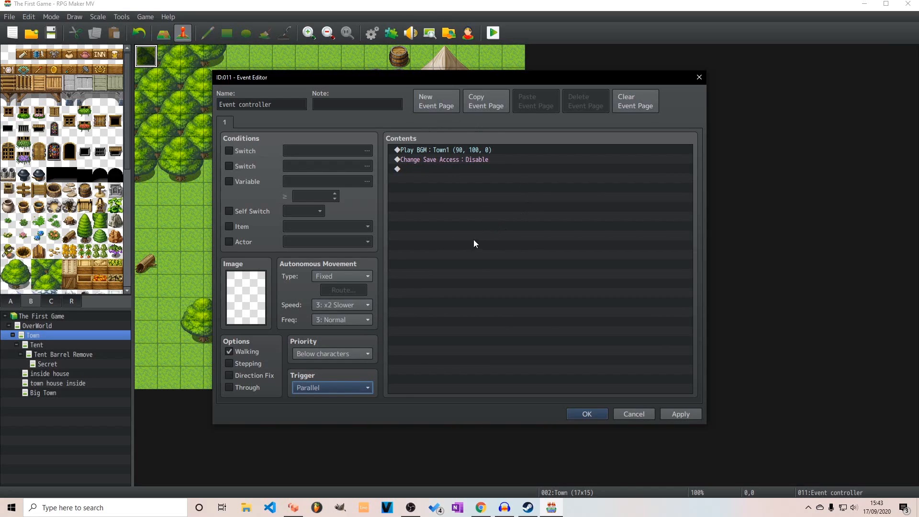
click(334, 386)
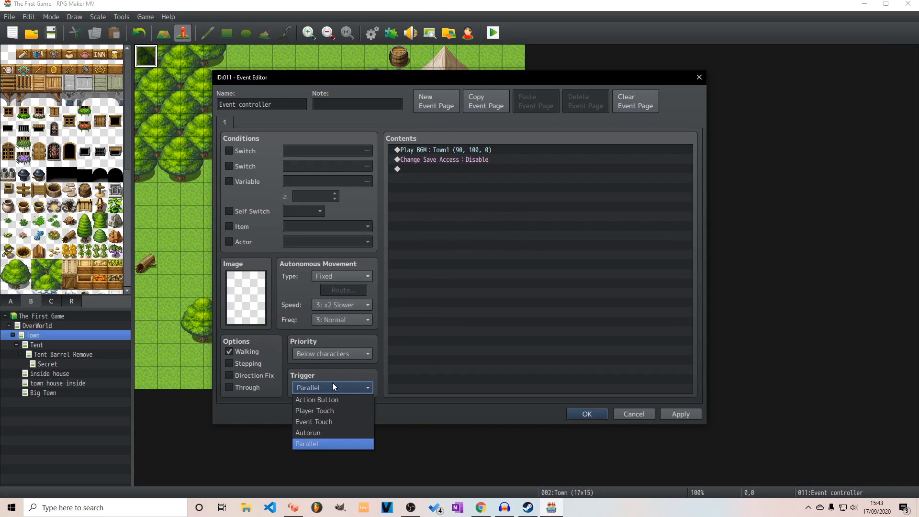
click(335, 387)
click(679, 414)
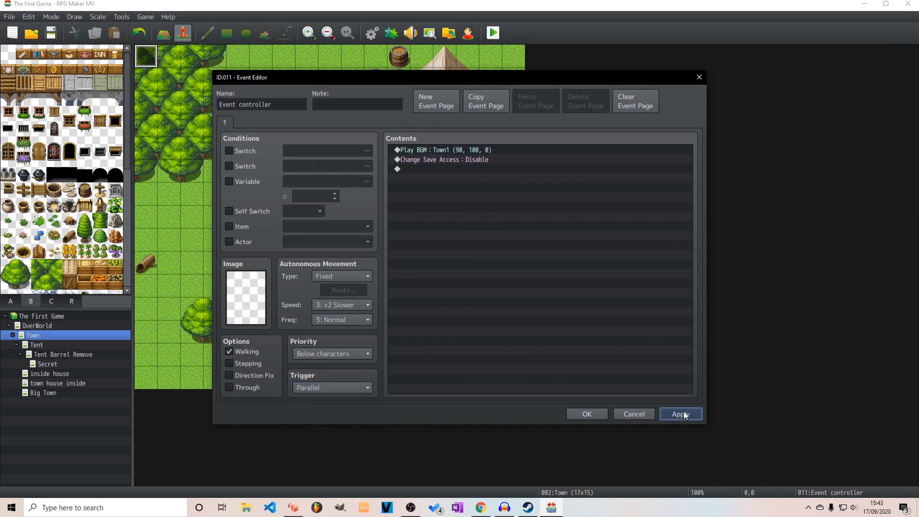
click(594, 413)
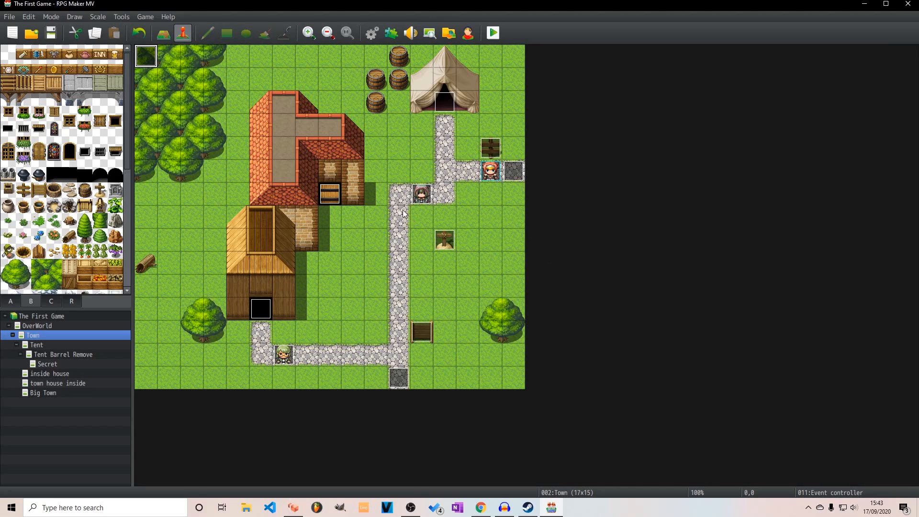
Playtest the project again and start a new game to test the Parallel trigger in Town
click(493, 34)
key(Return)
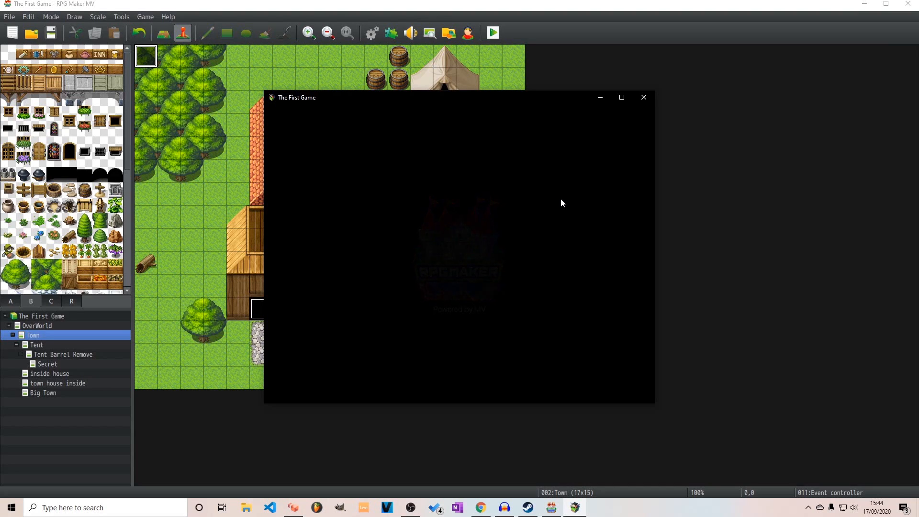
key(Up)
key(Return)
key(Down)
key(Down)
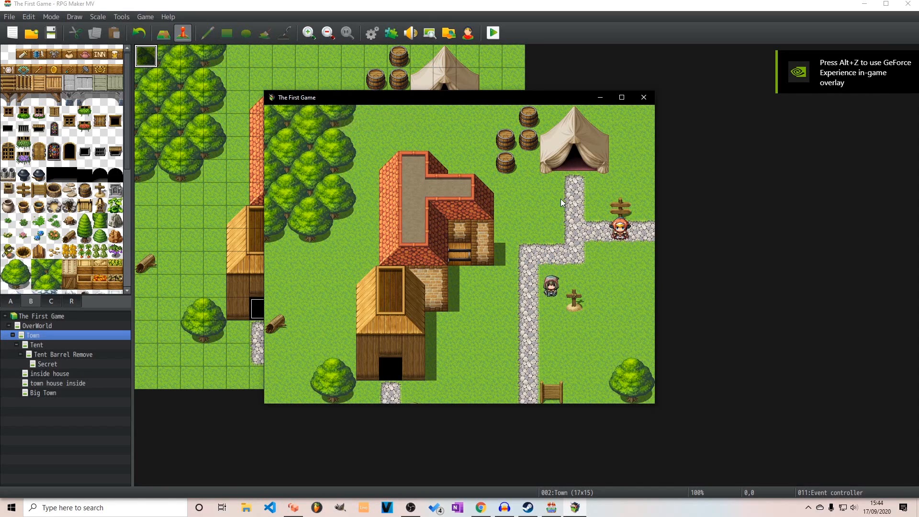
Check the Save entry in the in-game menu and return to the Town map
key(Escape)
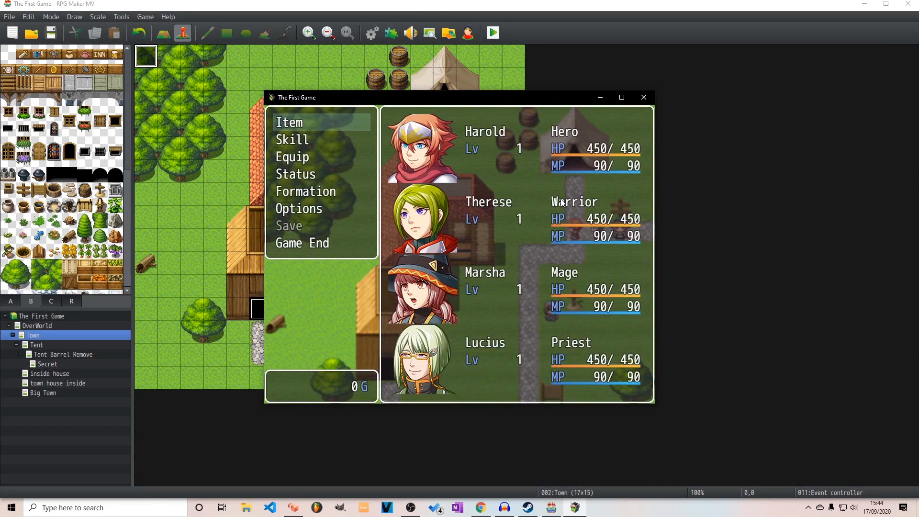
key(Down)
key(Down)
key(Down)
key(Down)
key(Down)
key(Down)
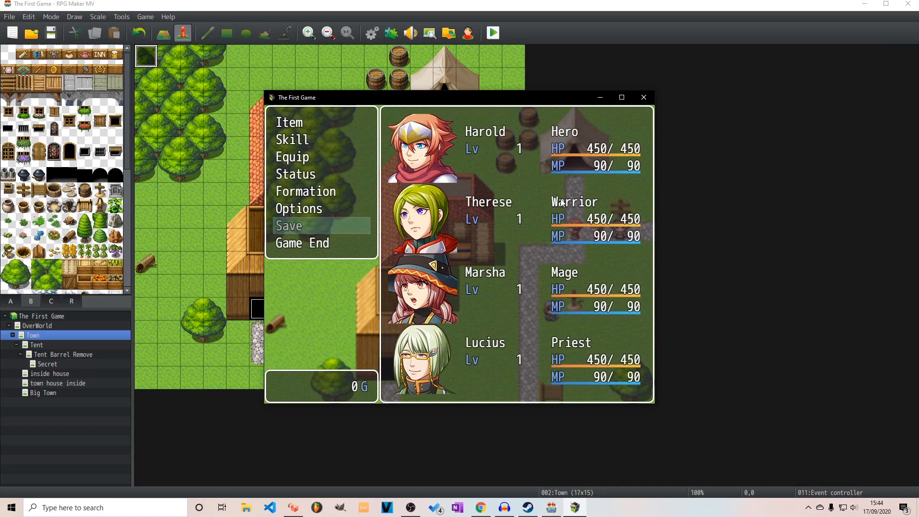
key(Escape)
Walk the party to the grave marker, answer its save question, and walk back up toward the signpost
key(Down)
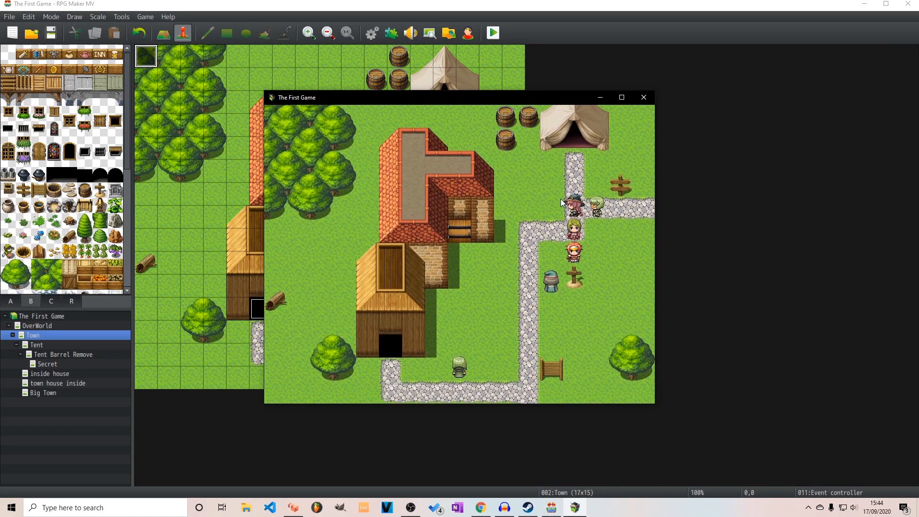
key(Down)
key(Down)
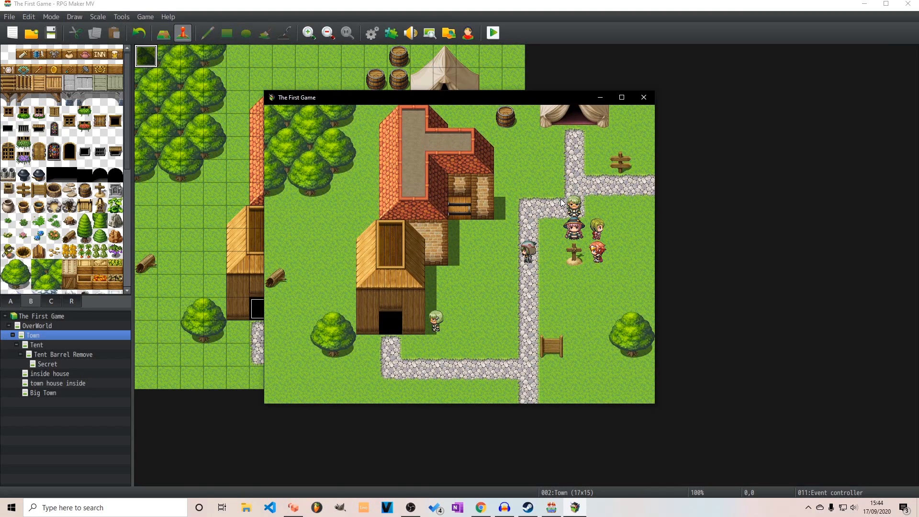
key(Return)
key(Return)
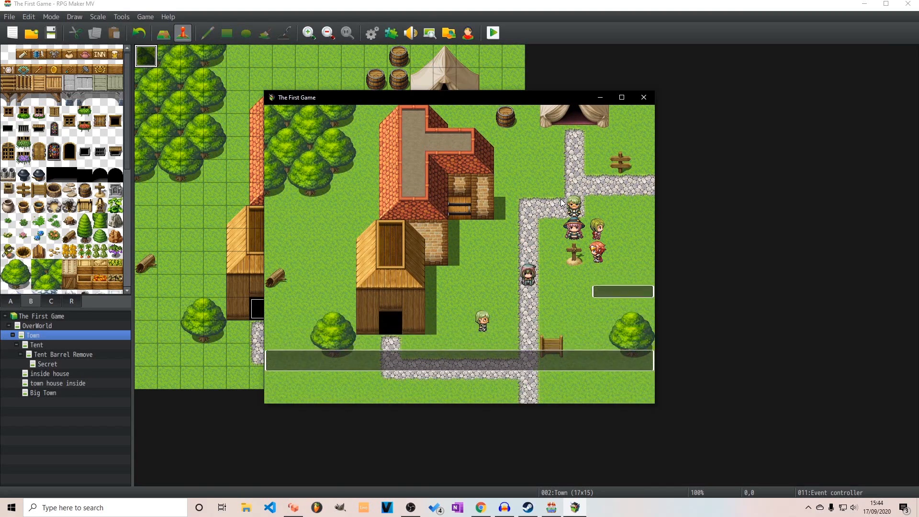
key(Up)
key(Return)
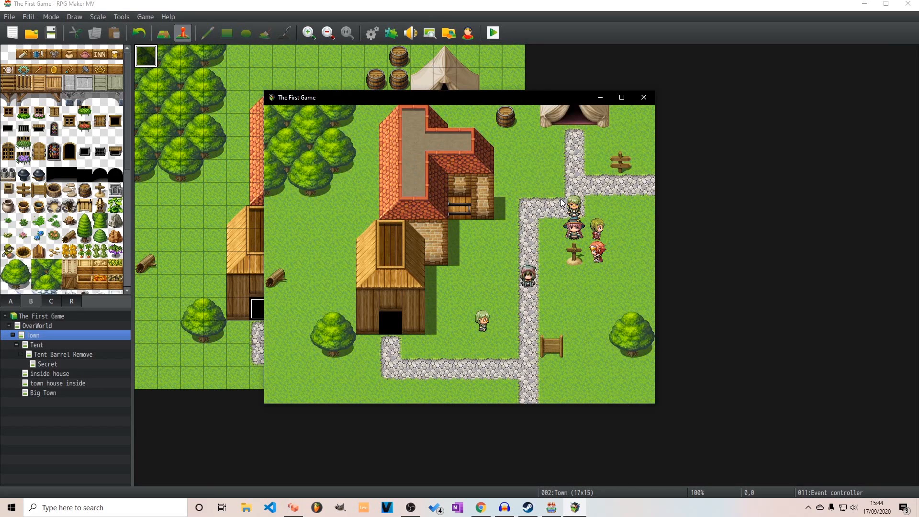
key(Up)
key(Up)
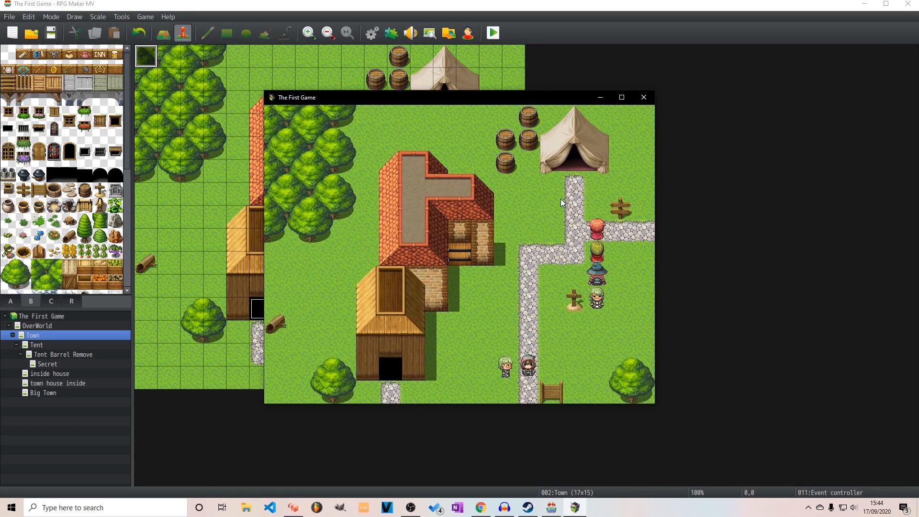
Recheck the Save entry in the in-game menu after using the grave marker, and close the playtest
key(Escape)
key(Down)
key(Down)
key(Down)
key(Down)
key(Down)
key(Down)
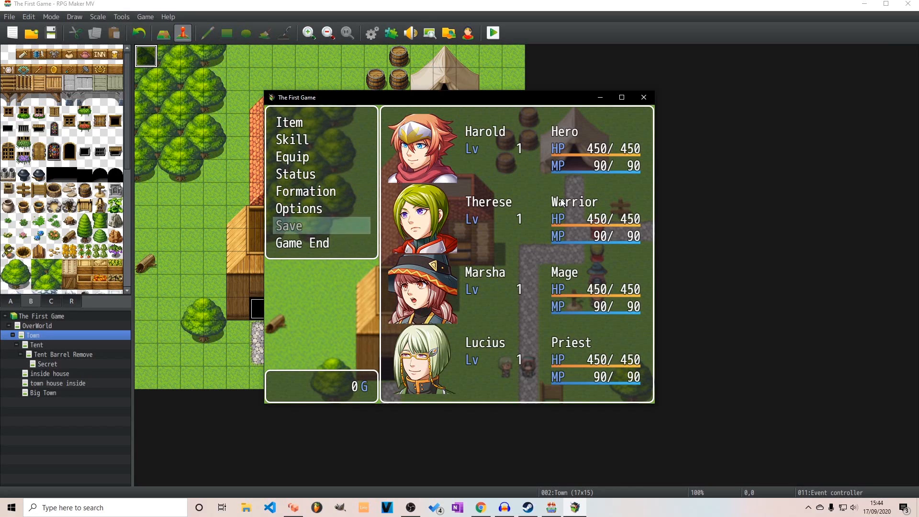
key(Escape)
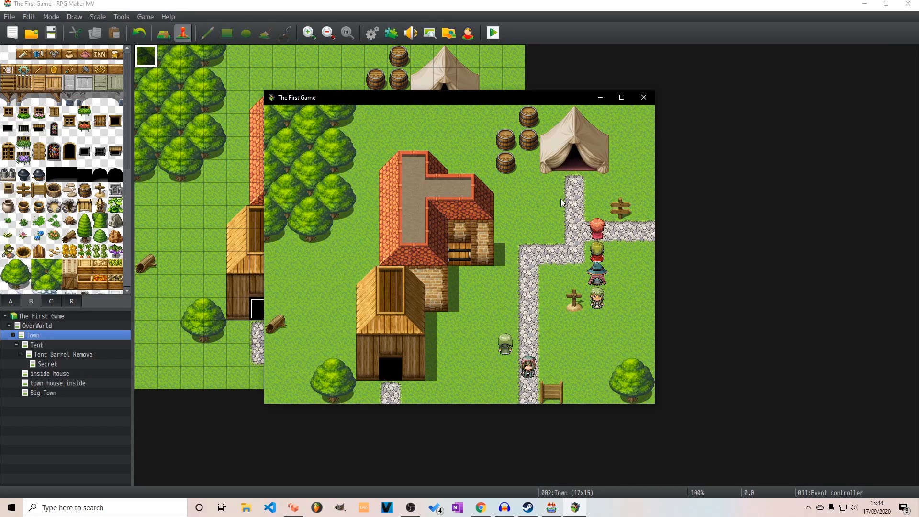
click(648, 98)
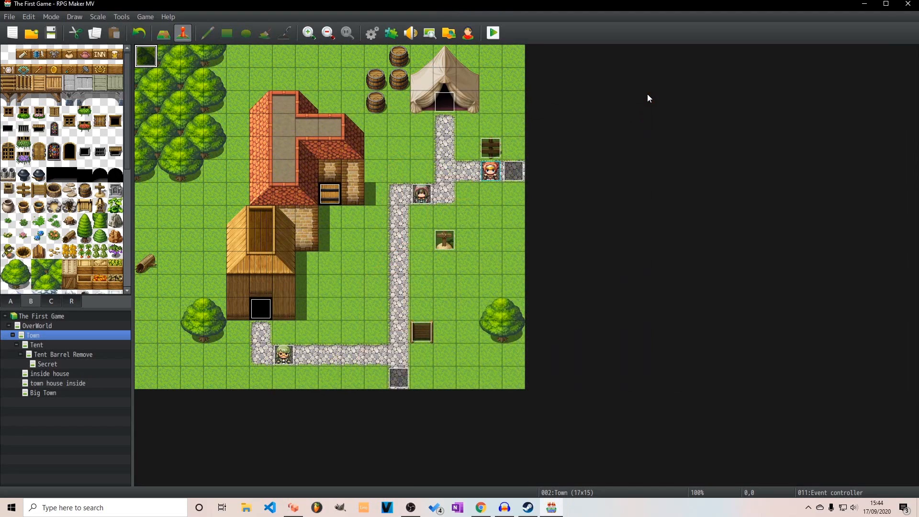